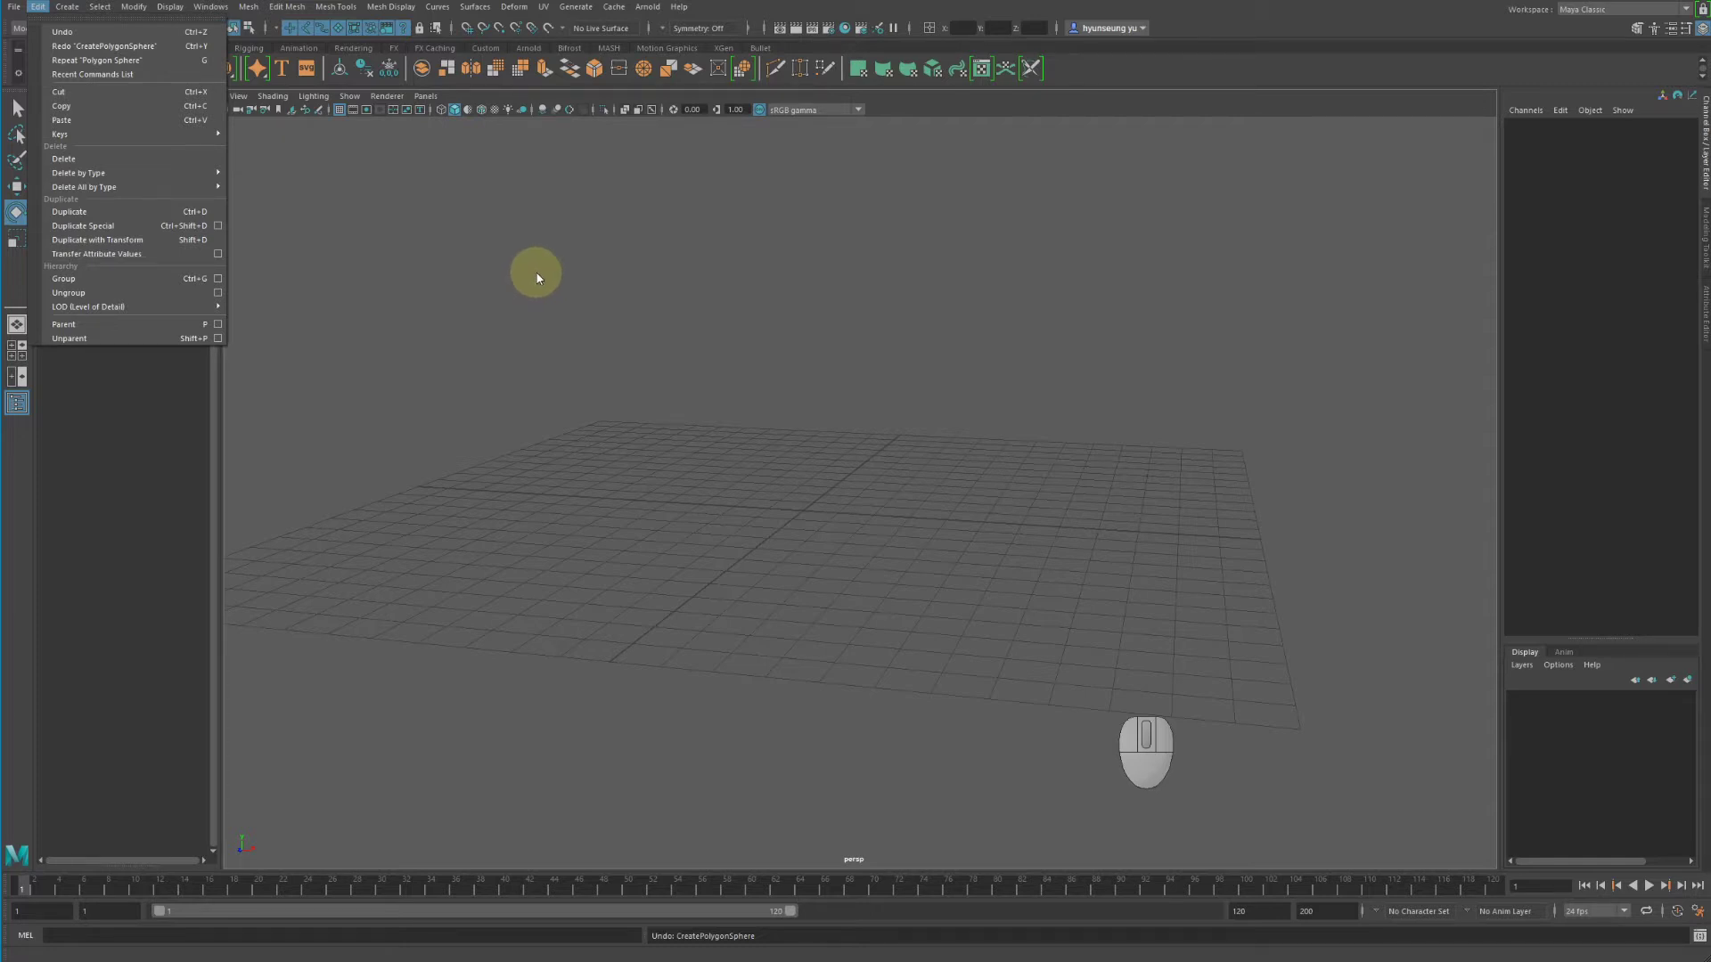
Step: Create a polygon sphere, moving it to about X 8.1, Y 3.8, Z -3 and rotating it freely
{"action": "left_click", "coordinate": [536, 277]}
{"action": "left_click", "coordinate": [175, 171]}
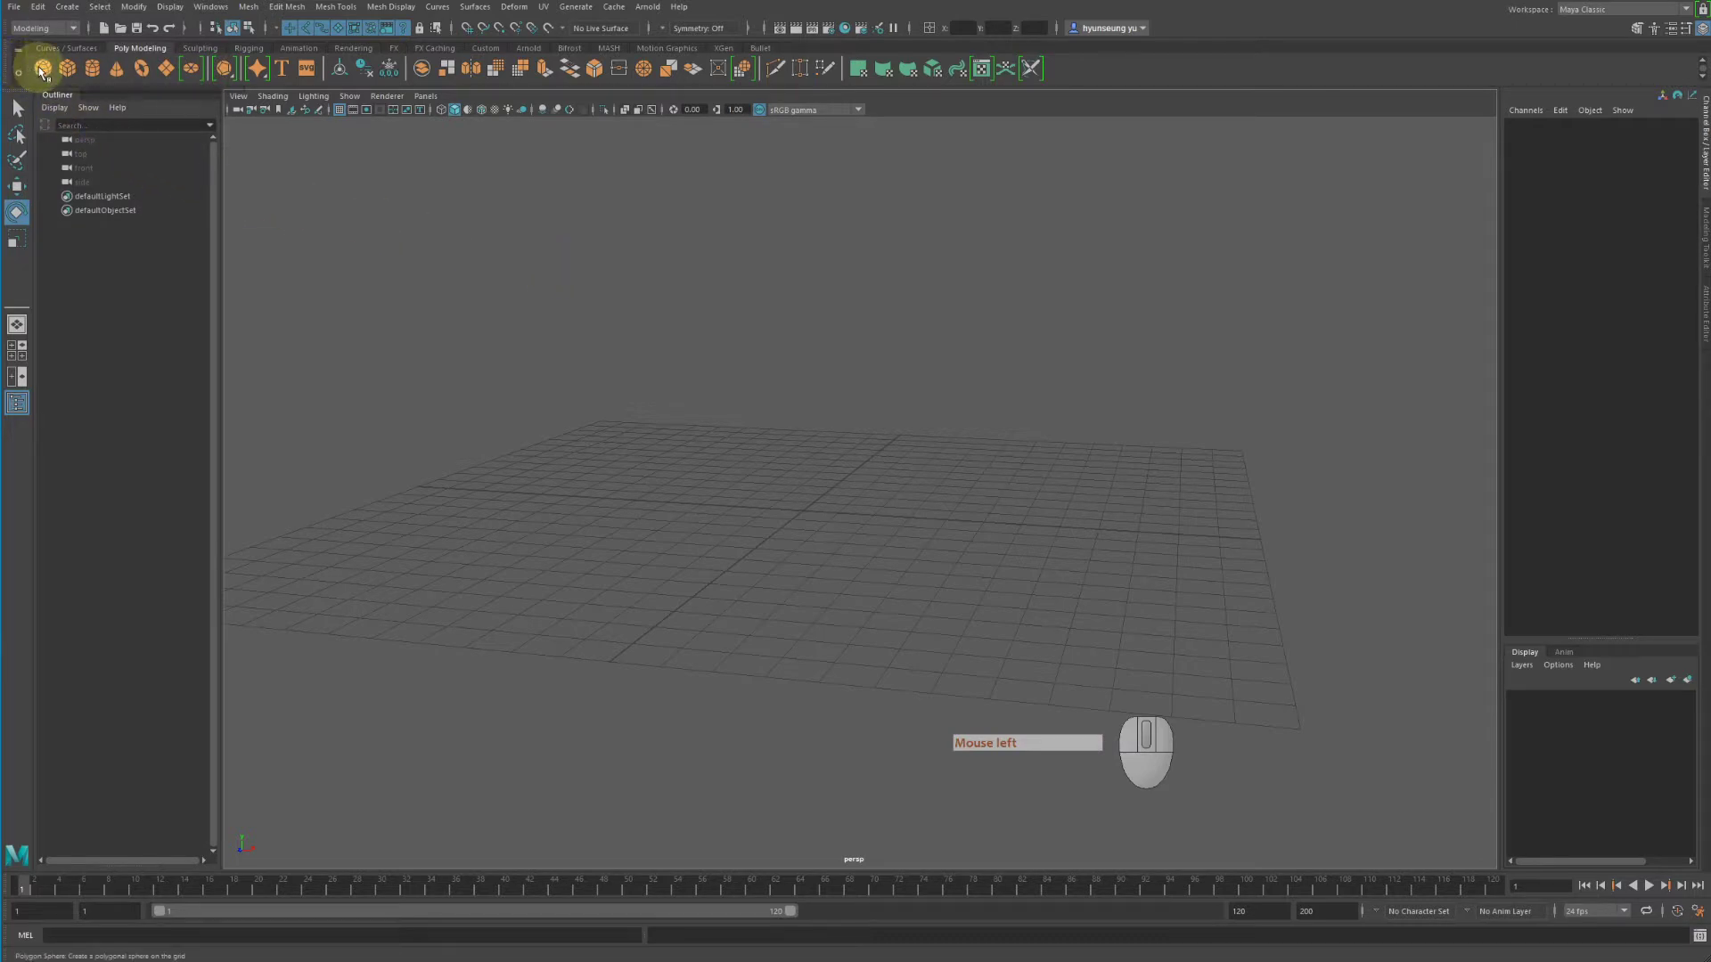
{"action": "left_click", "coordinate": [42, 68]}
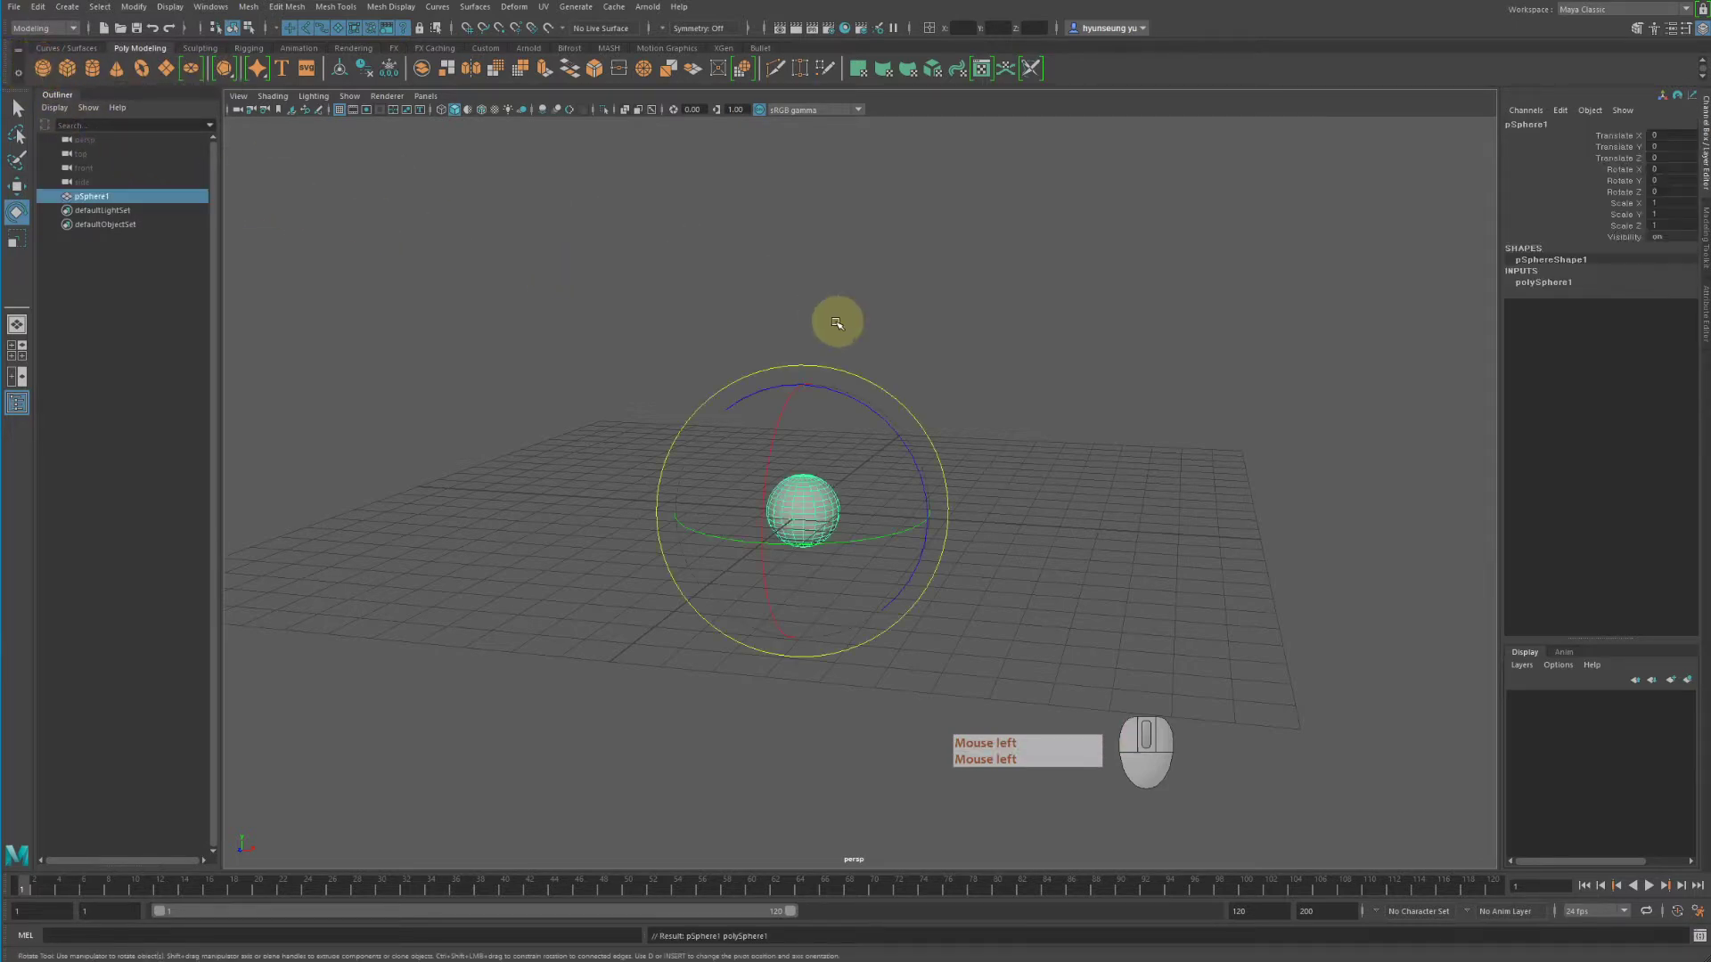
{"action": "key", "text": "w"}
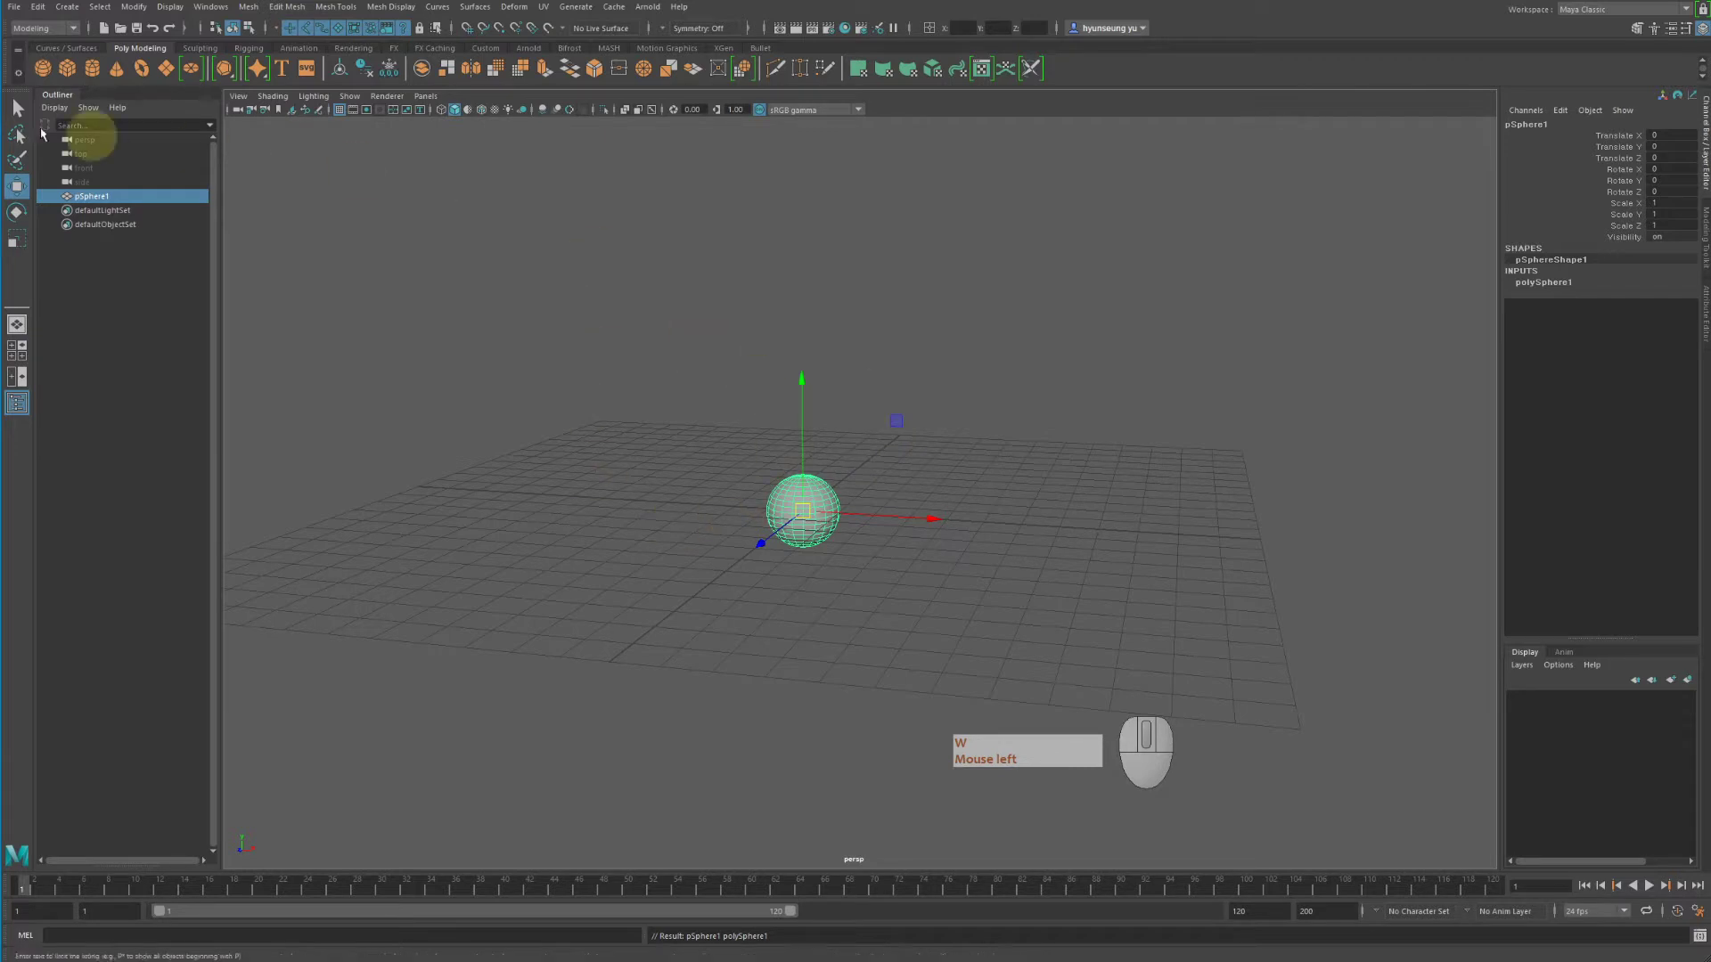
{"action": "left_click_drag", "start_coordinate": [804, 511], "coordinate": [1076, 488]}
{"action": "key", "text": "e"}
Step: Scale the sphere uniformly to about 3 and undo that scaling
{"action": "key", "text": "r"}
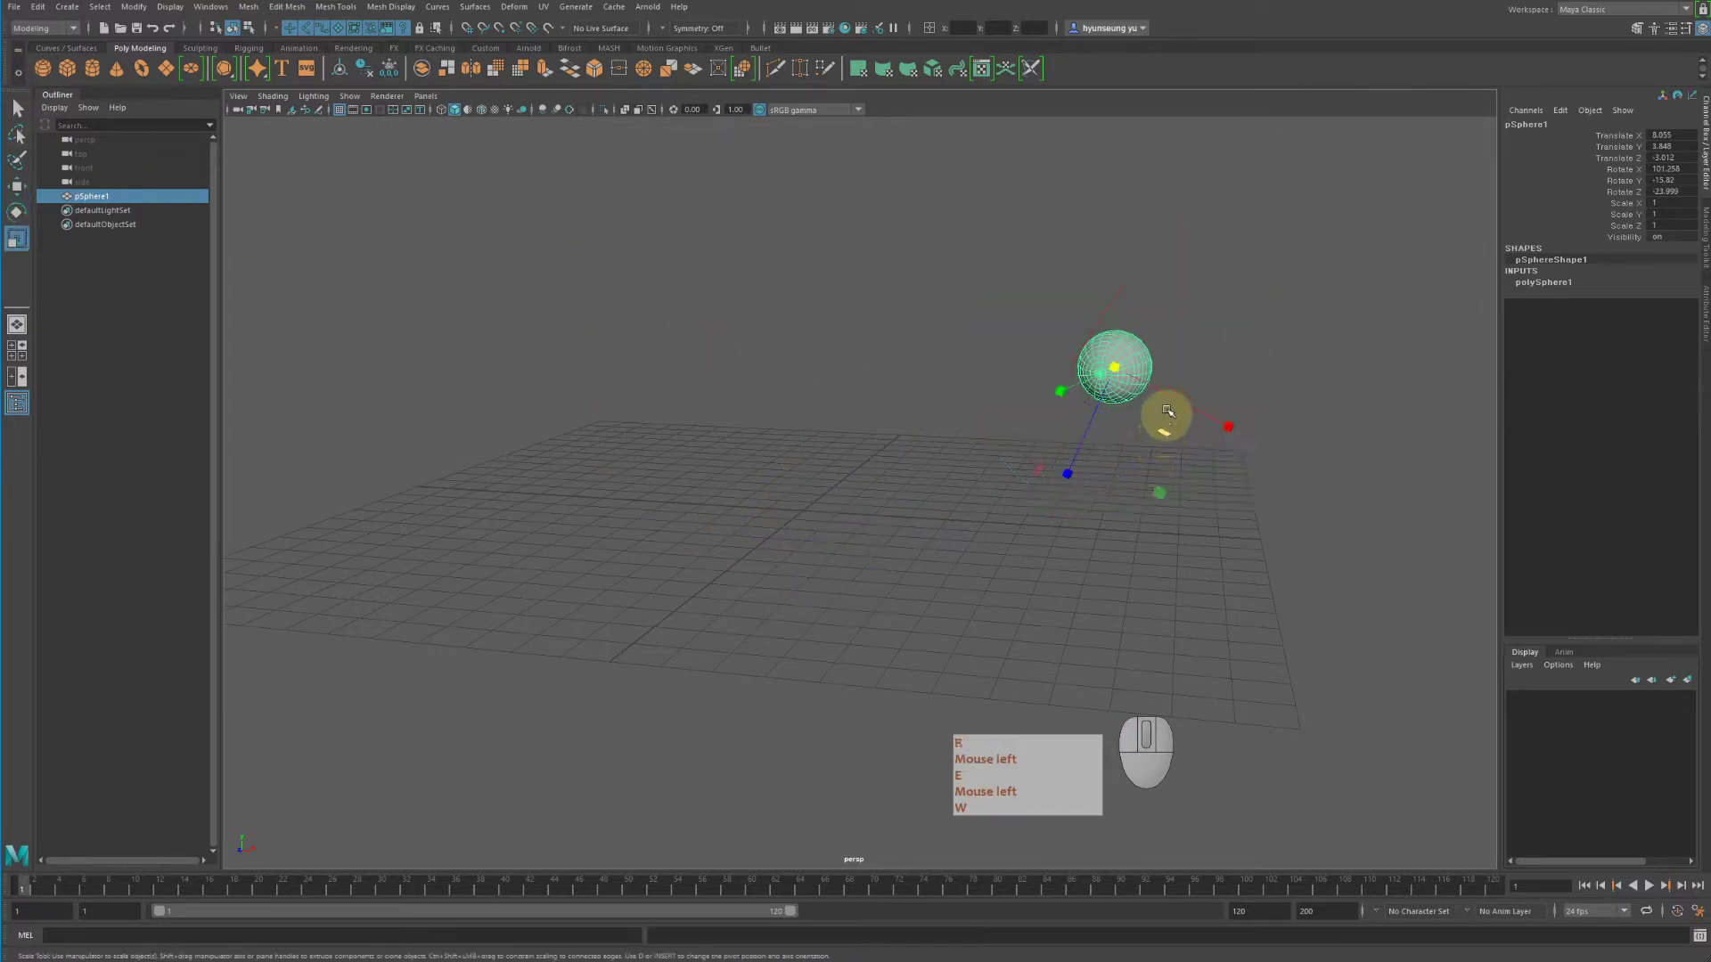
{"action": "middle_click_drag", "start_coordinate": [1165, 412], "coordinate": [1310, 406]}
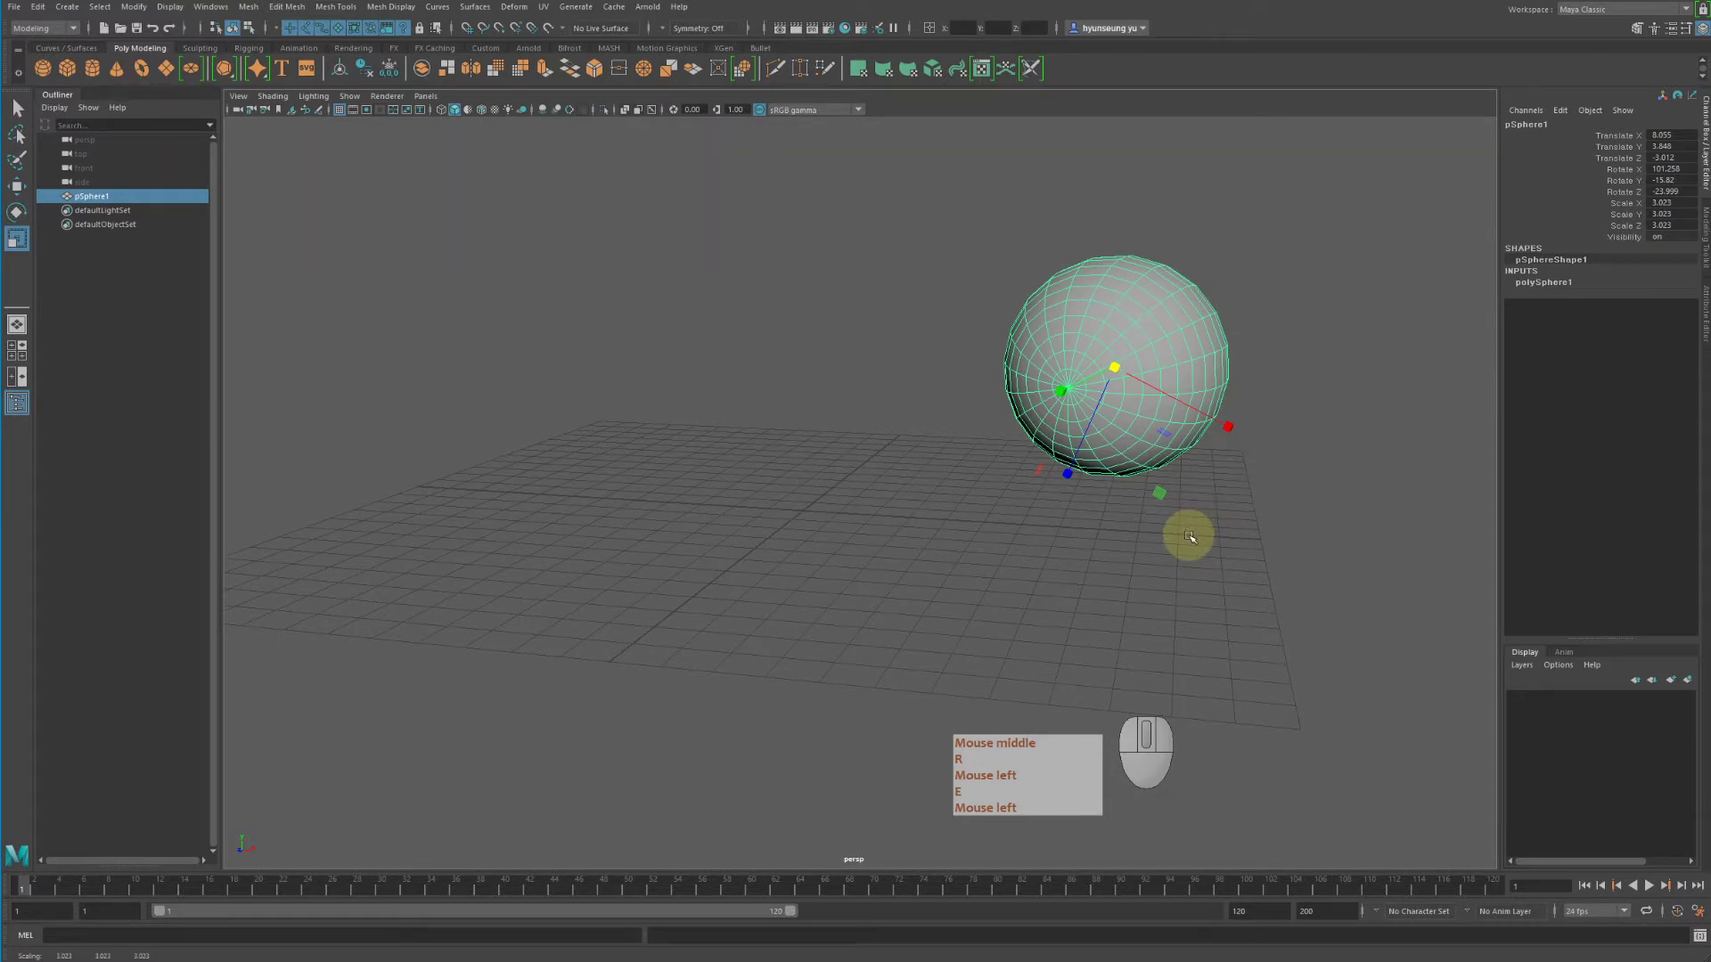
{"action": "key", "text": "ctrl+z"}
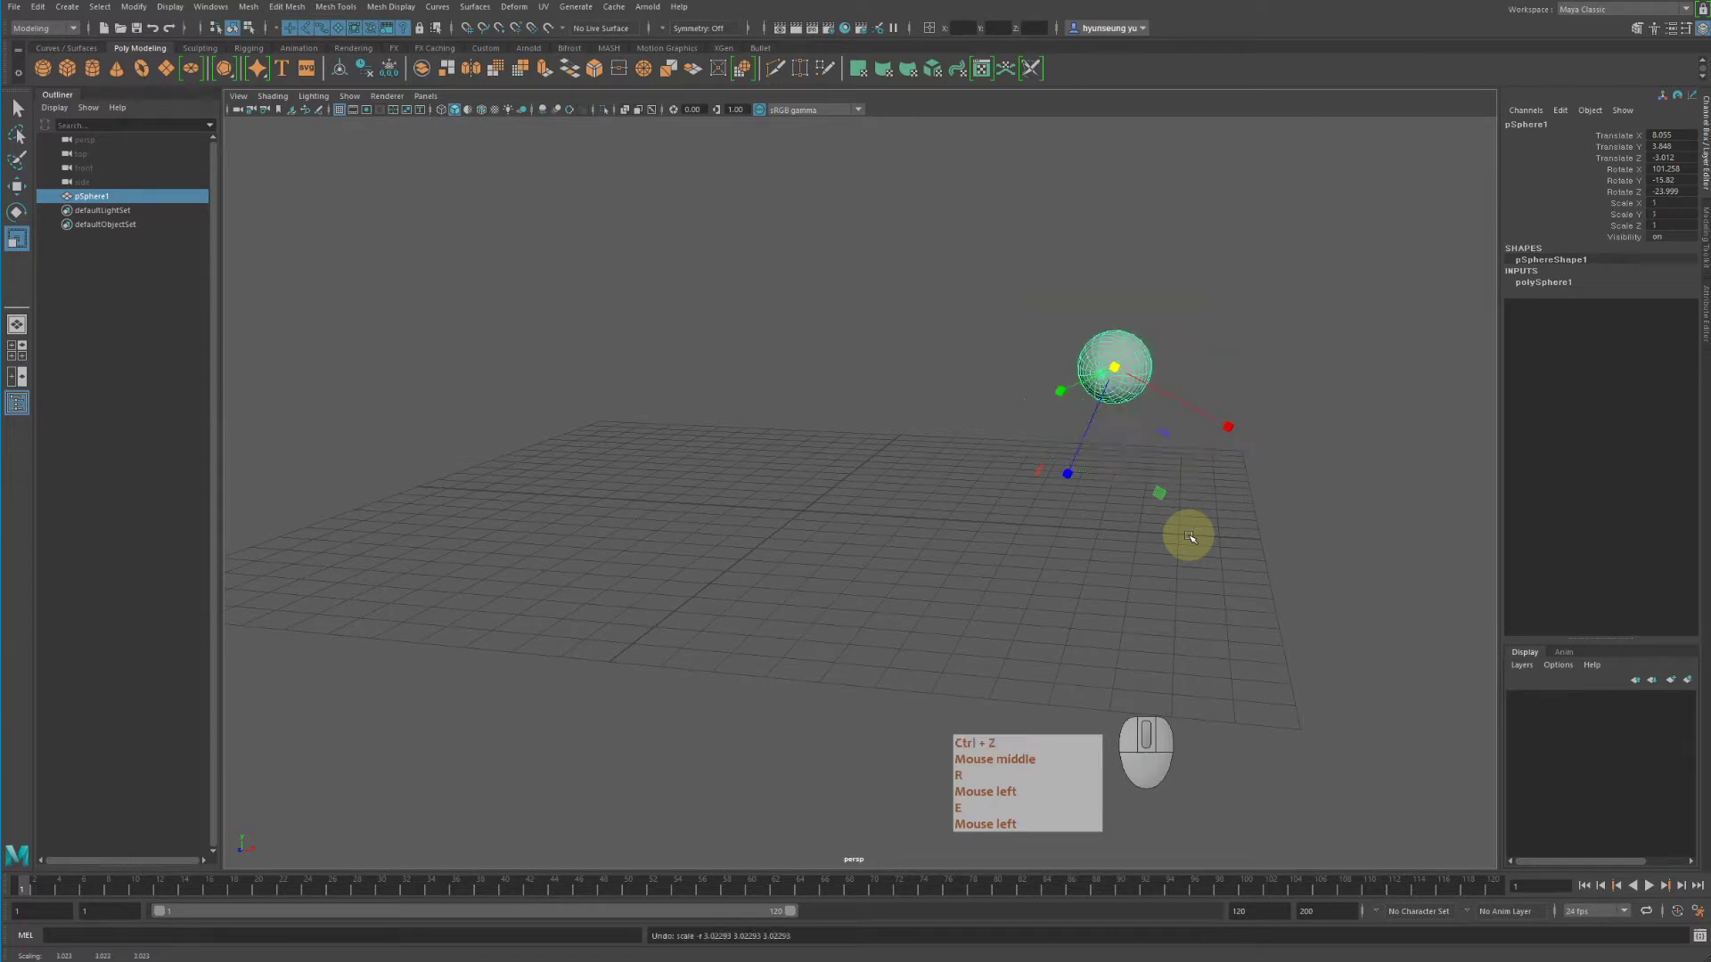
Step: Deselect the sphere and undo the recent operations one by one, back through its rotation and move
{"action": "left_click", "coordinate": [38, 6]}
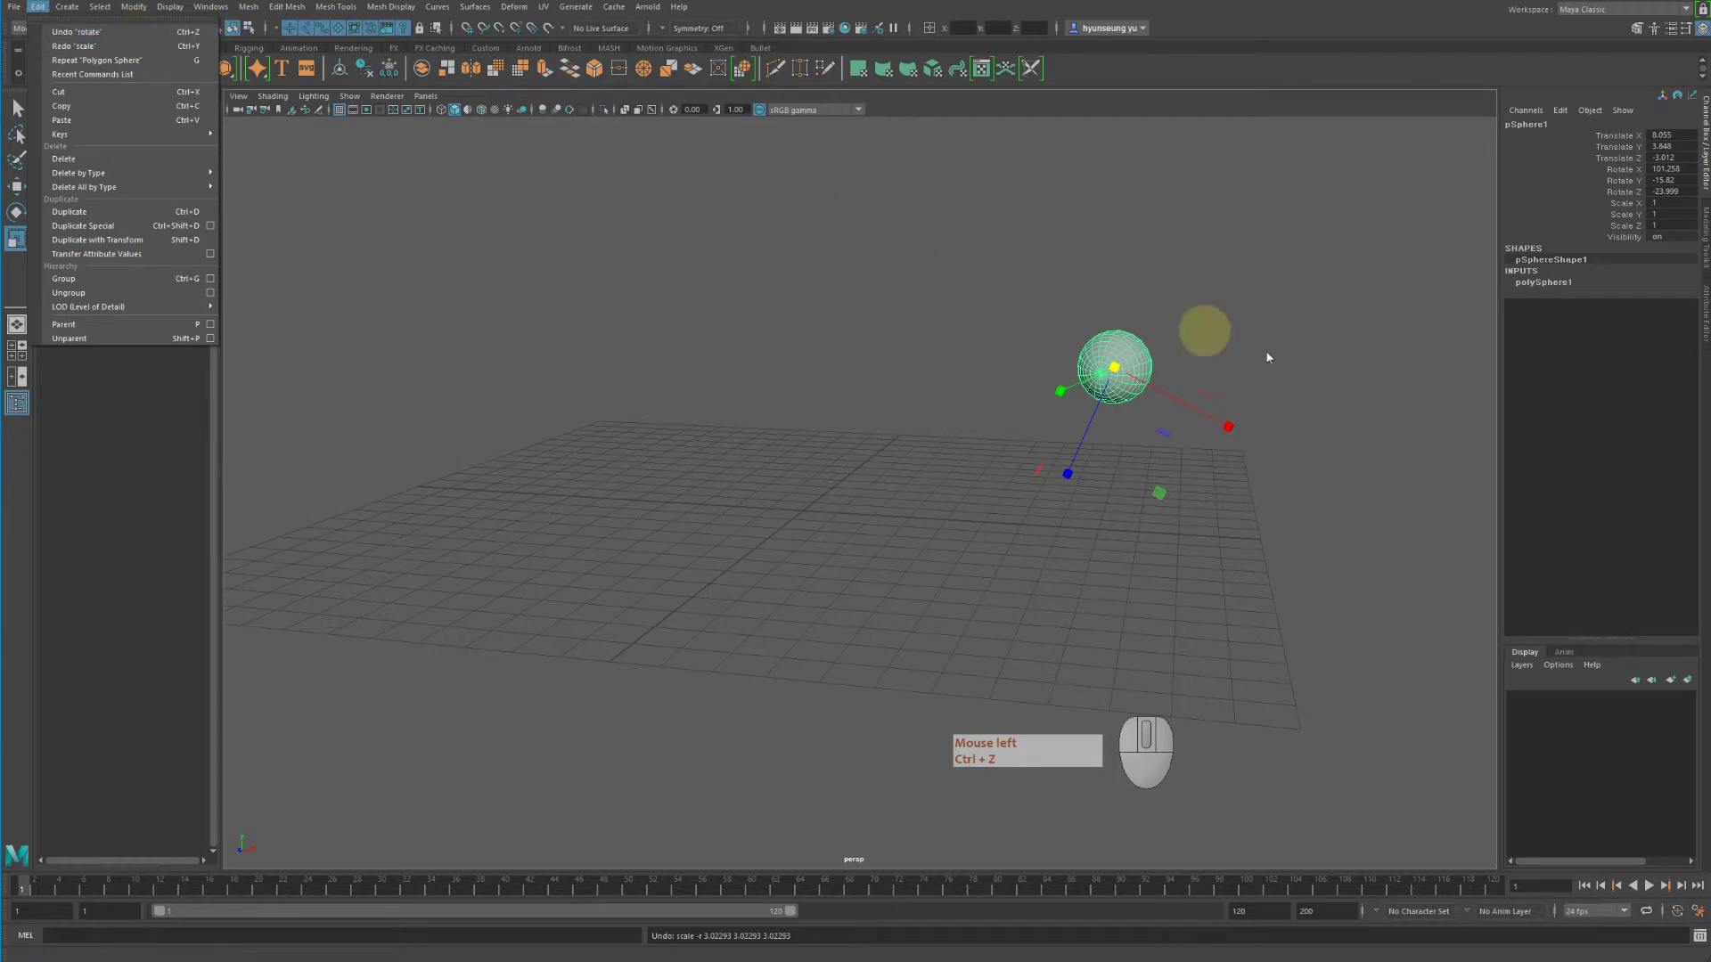
{"action": "right_click", "coordinate": [1125, 438]}
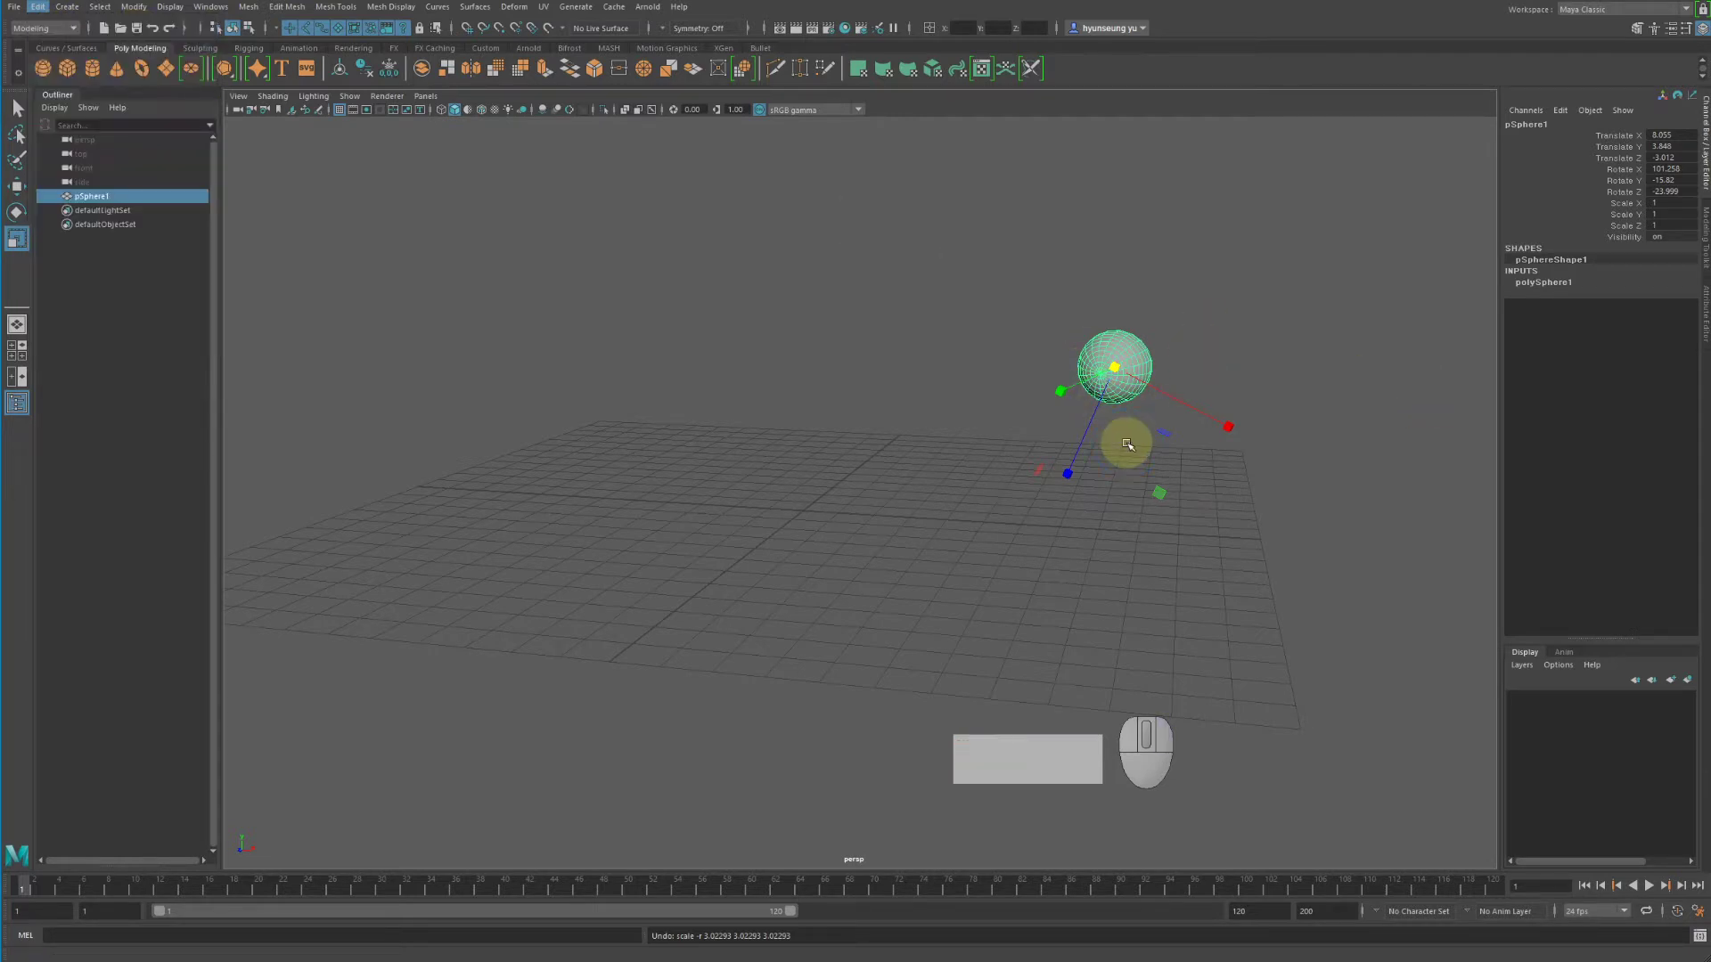
{"action": "left_click", "coordinate": [1143, 475]}
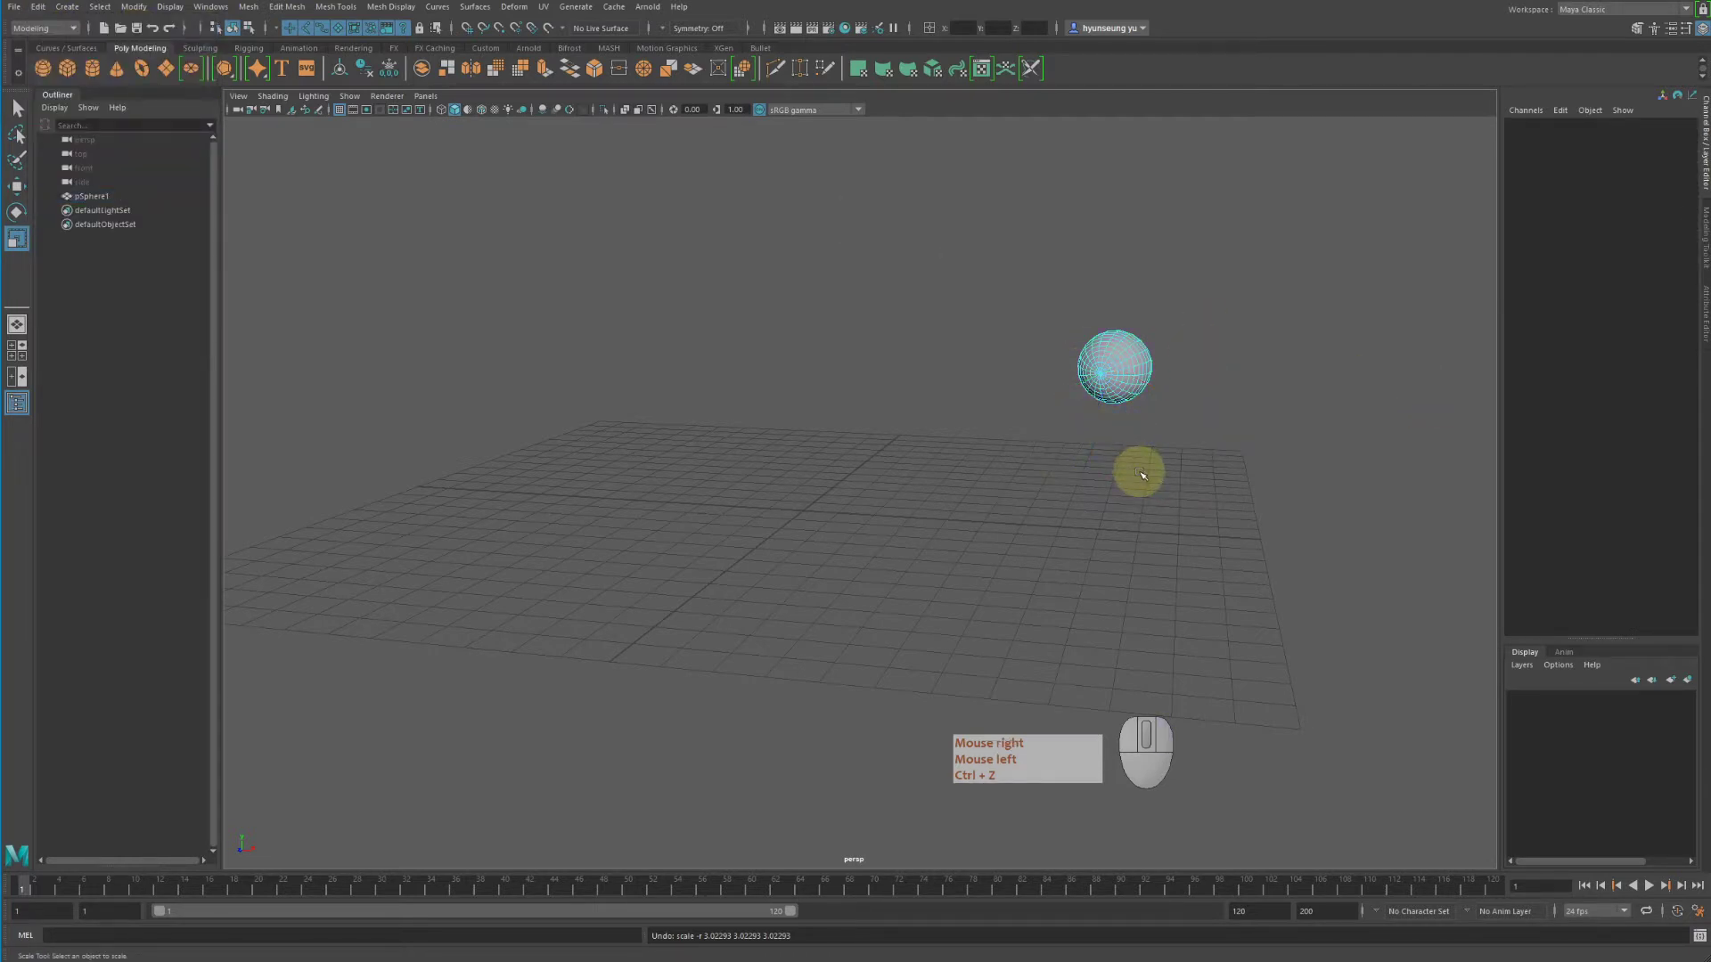
{"action": "right_click_drag", "start_coordinate": [1139, 470], "coordinate": [1217, 431]}
{"action": "key", "text": "ctrl+z"}
{"action": "key", "text": "ctrl+z"}
{"action": "key", "text": "ctrl+z"}
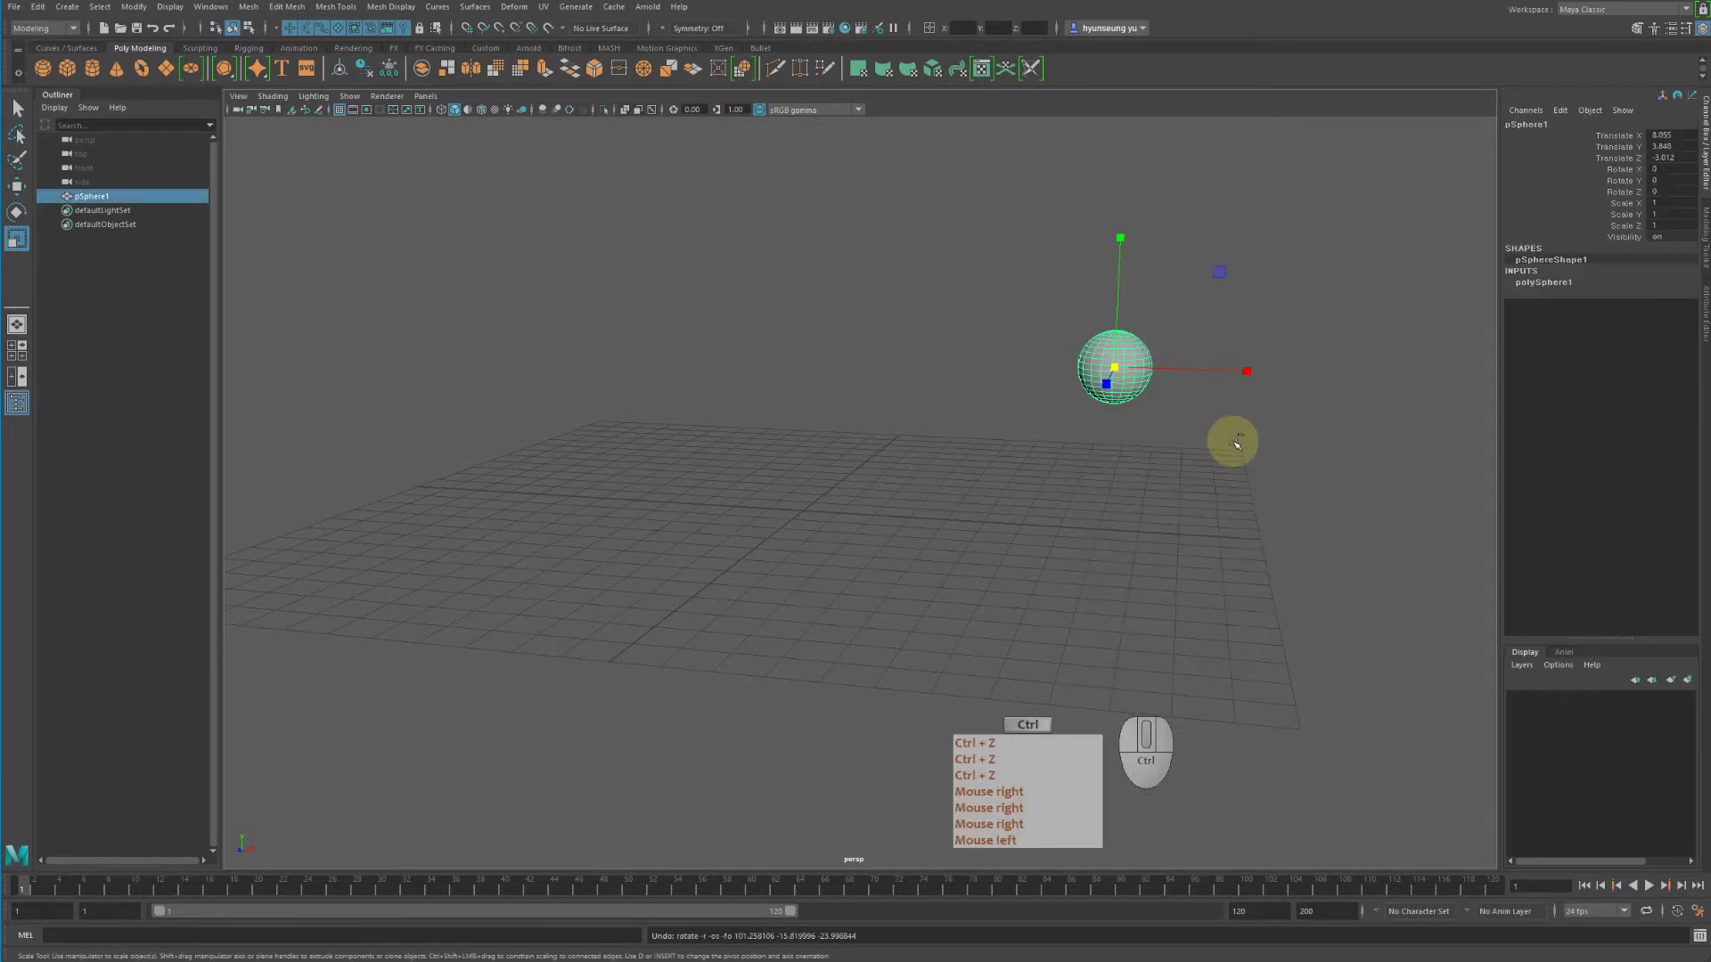
{"action": "key", "text": "ctrl+z"}
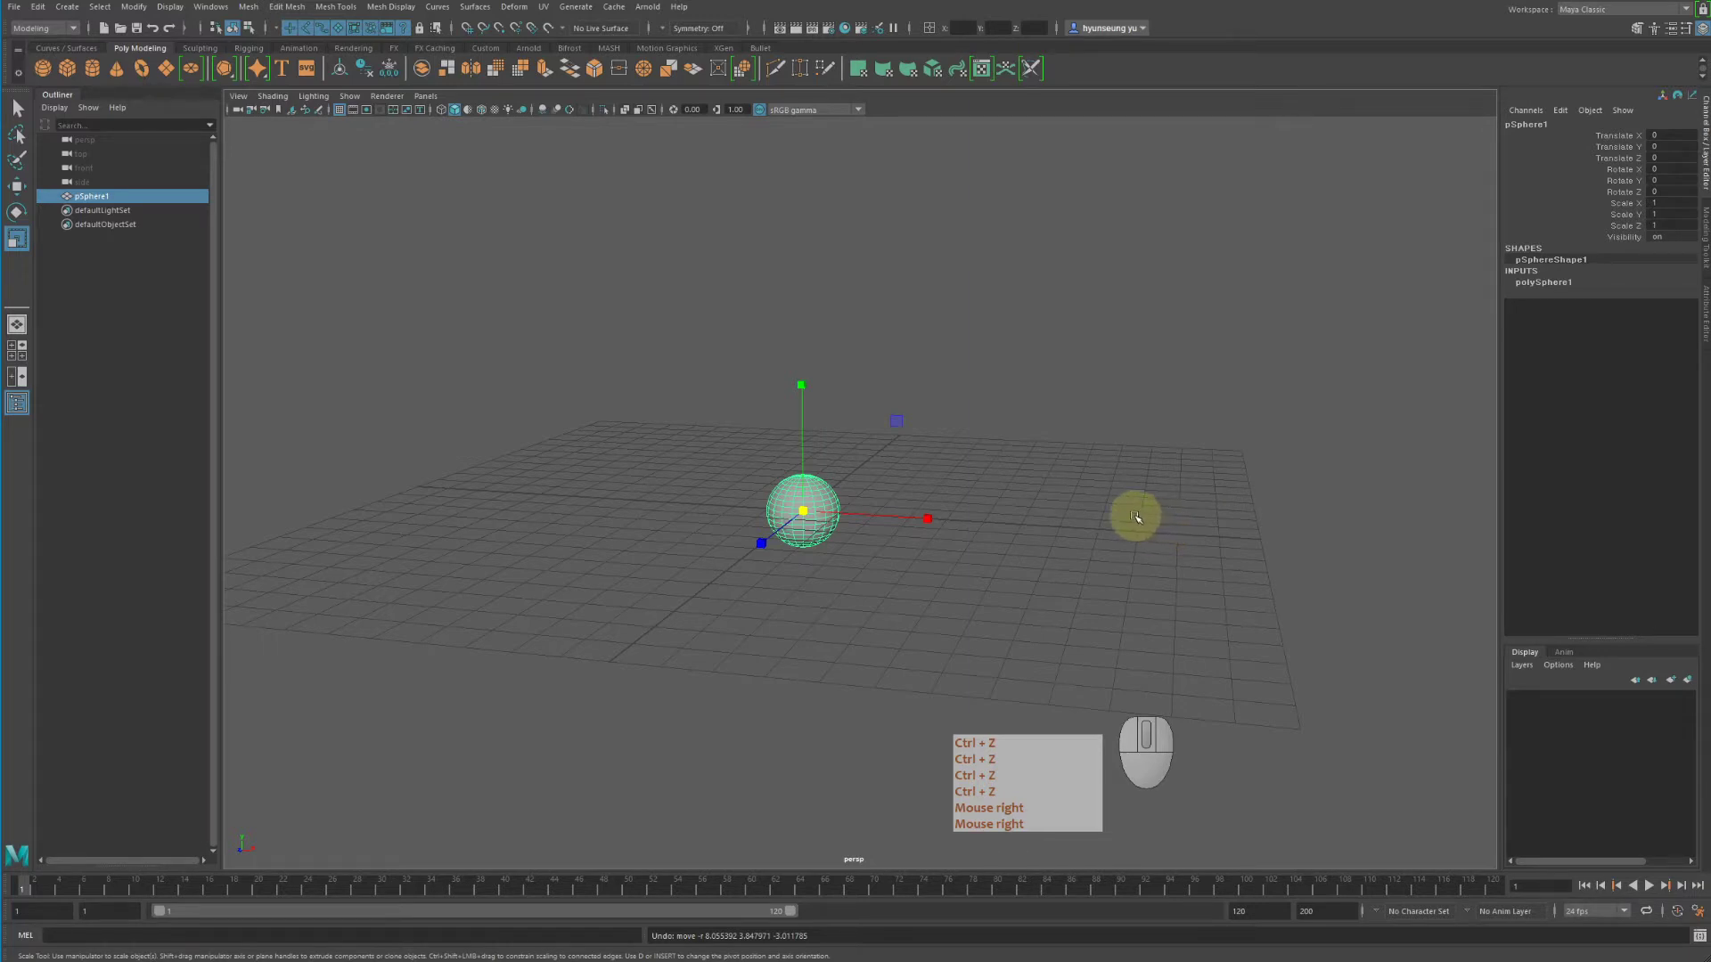
Step: Check which operation can be redone, and redo the sphere's move and rotation
{"action": "left_click_drag", "start_coordinate": [1130, 513], "coordinate": [27, 35], "text": "alt"}
{"action": "left_click", "coordinate": [37, 6]}
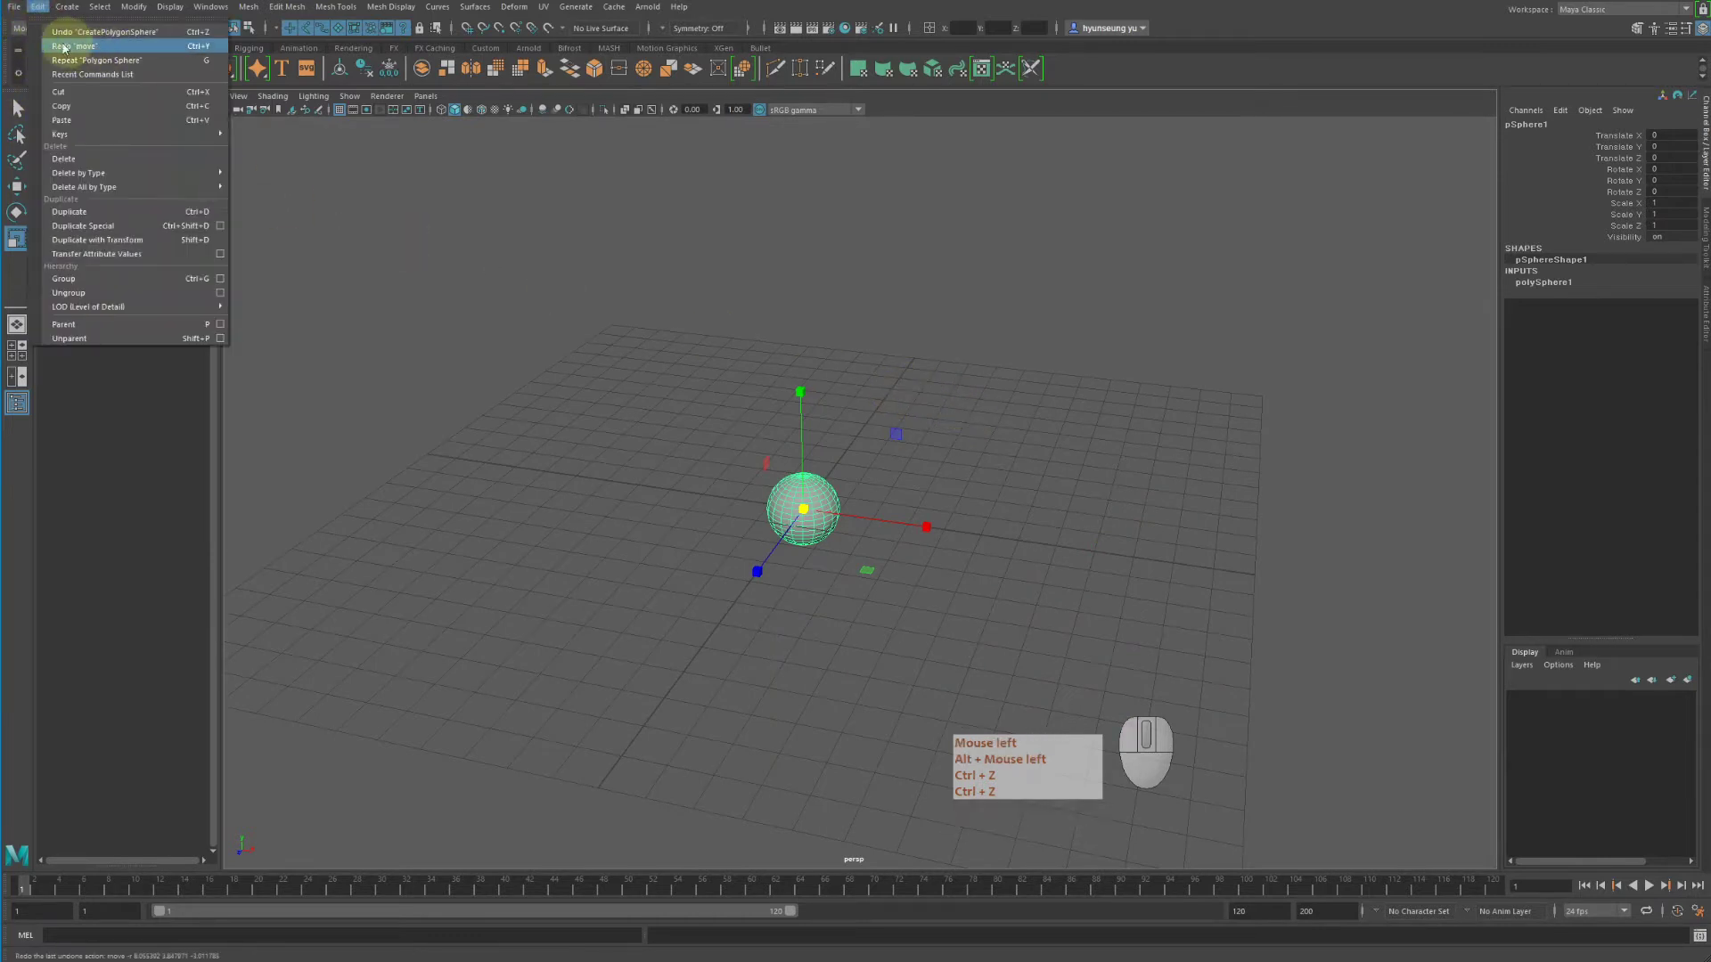
{"action": "left_click", "coordinate": [1436, 445], "text": "alt"}
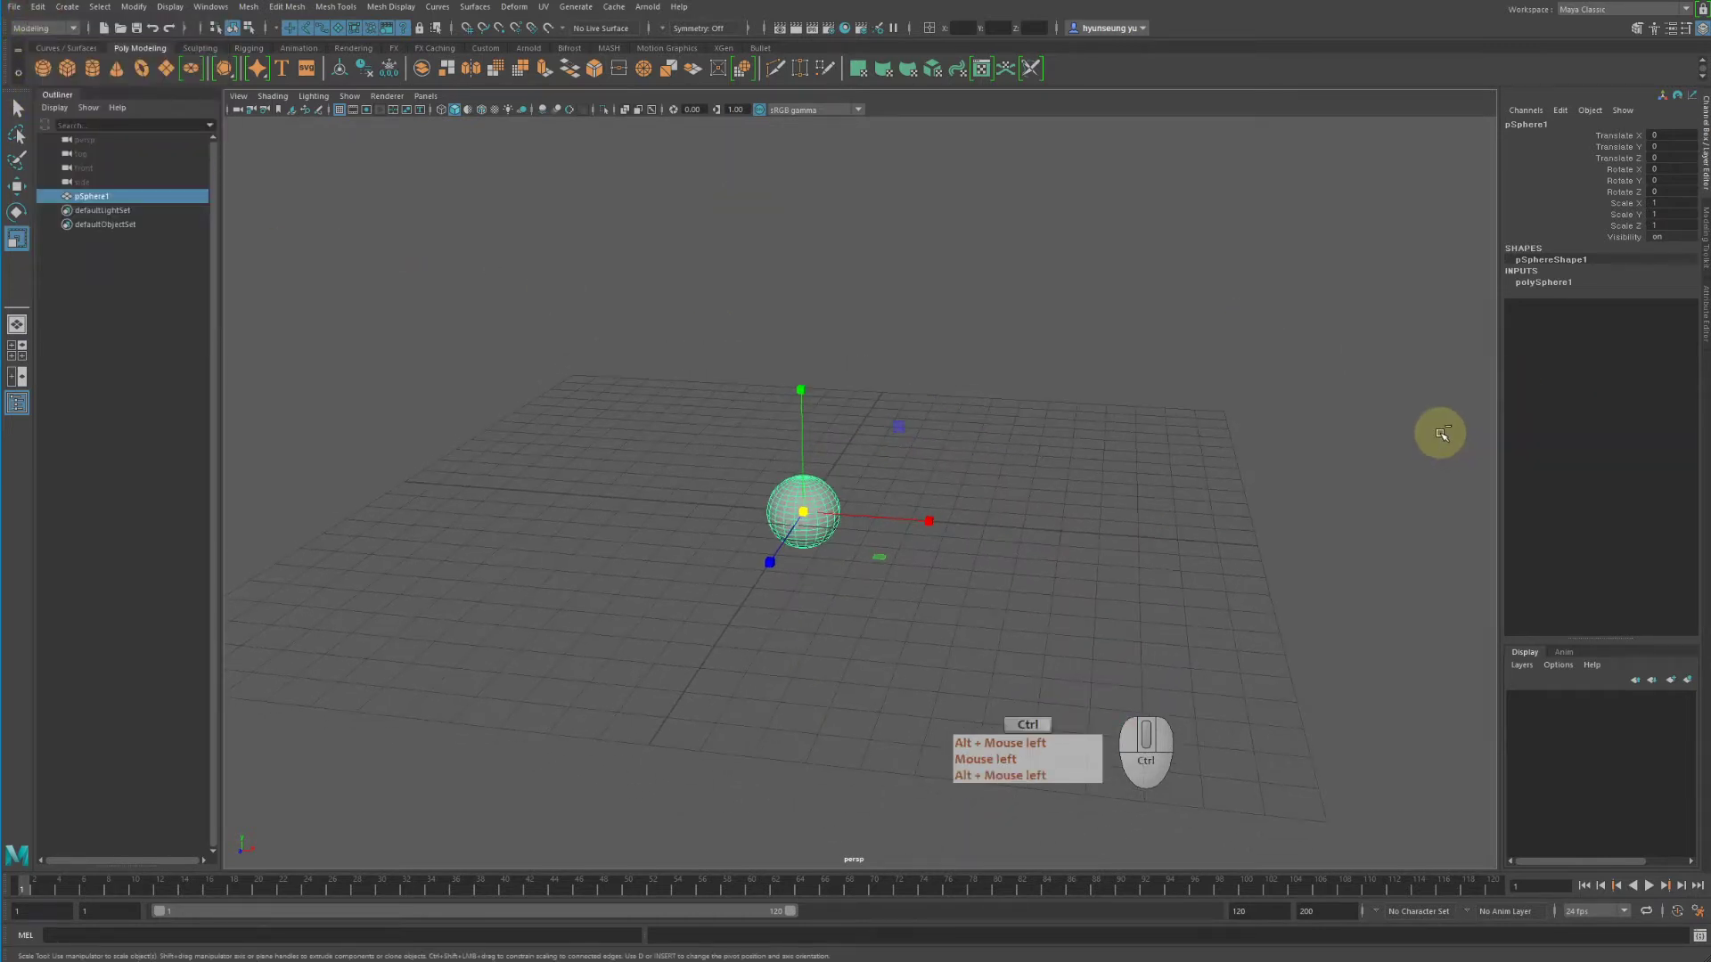
{"action": "key", "text": "ctrl+y"}
{"action": "key", "text": "ctrl+y"}
{"action": "key", "text": "ctrl+y"}
{"action": "key", "text": "ctrl+y"}
{"action": "key", "text": "ctrl+y"}
{"action": "key", "text": "ctrl+y"}
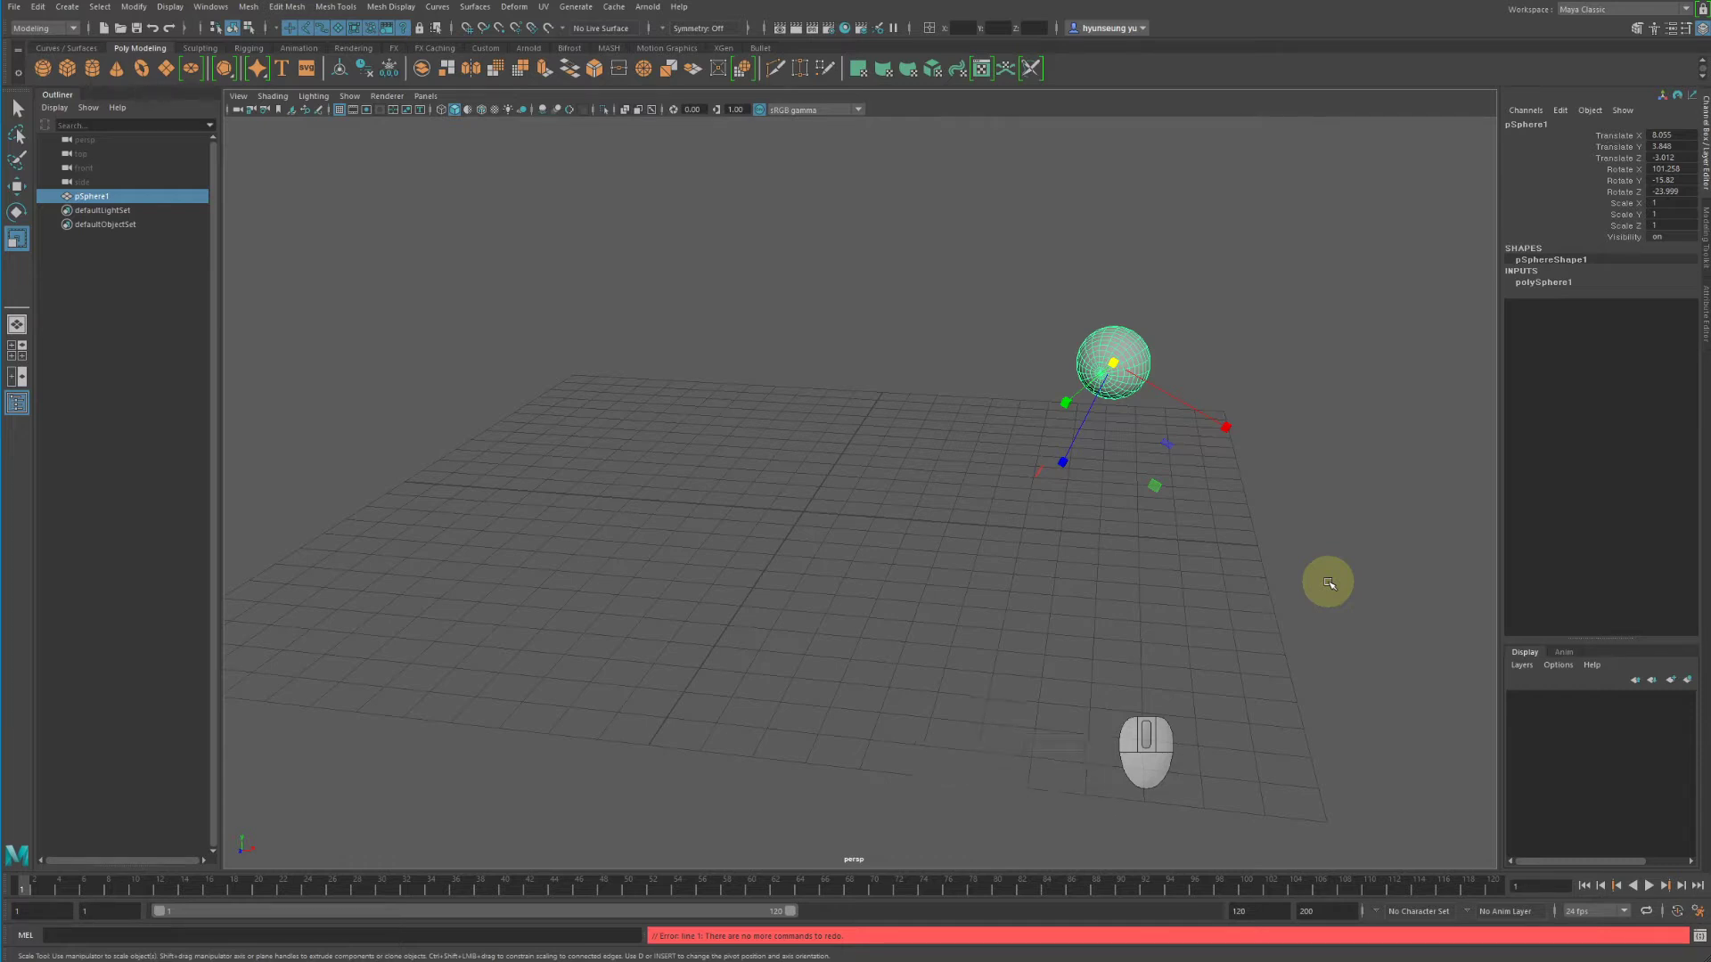
Step: Undo every operation in the scene, including the creation of the sphere
{"action": "key", "text": "z"}
{"action": "key", "text": "z"}
{"action": "key", "text": "z"}
{"action": "key", "text": "z"}
{"action": "key", "text": "z"}
{"action": "key", "text": "z"}
{"action": "key", "text": "z"}
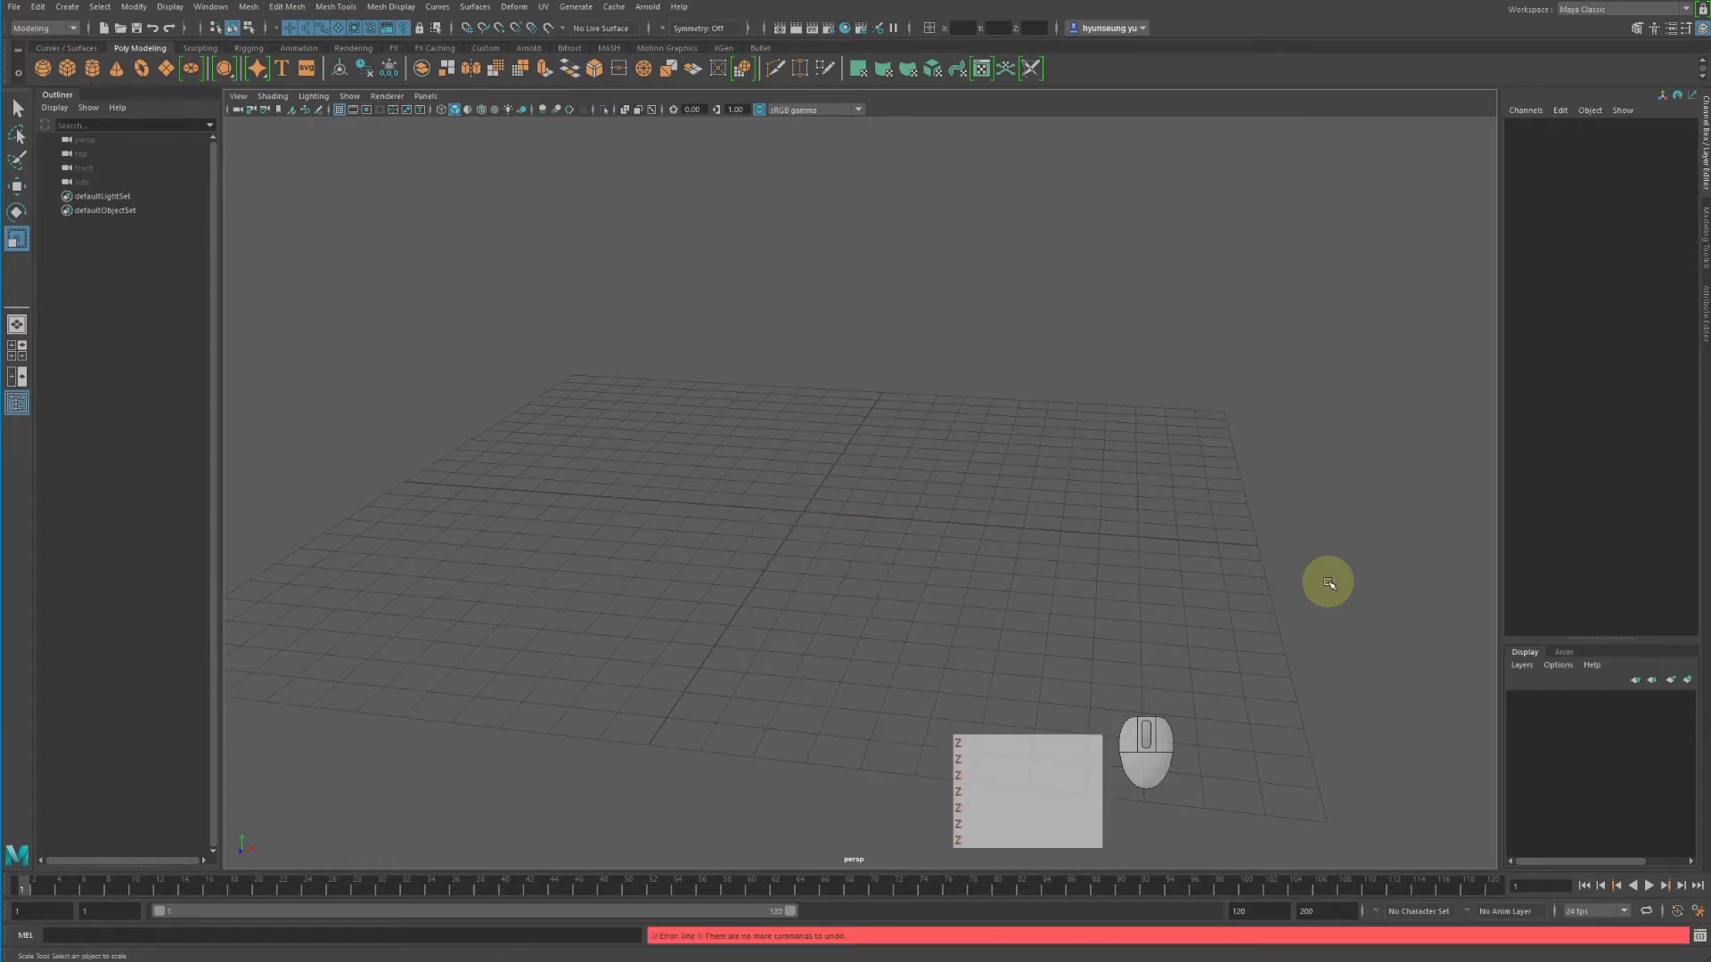
Step: Redo the sphere's creation together with its move and rotation
{"action": "key", "text": "shift+z"}
{"action": "key", "text": "shift+z"}
{"action": "key", "text": "shift+z"}
{"action": "key", "text": "shift+z"}
{"action": "key", "text": "shift+z"}
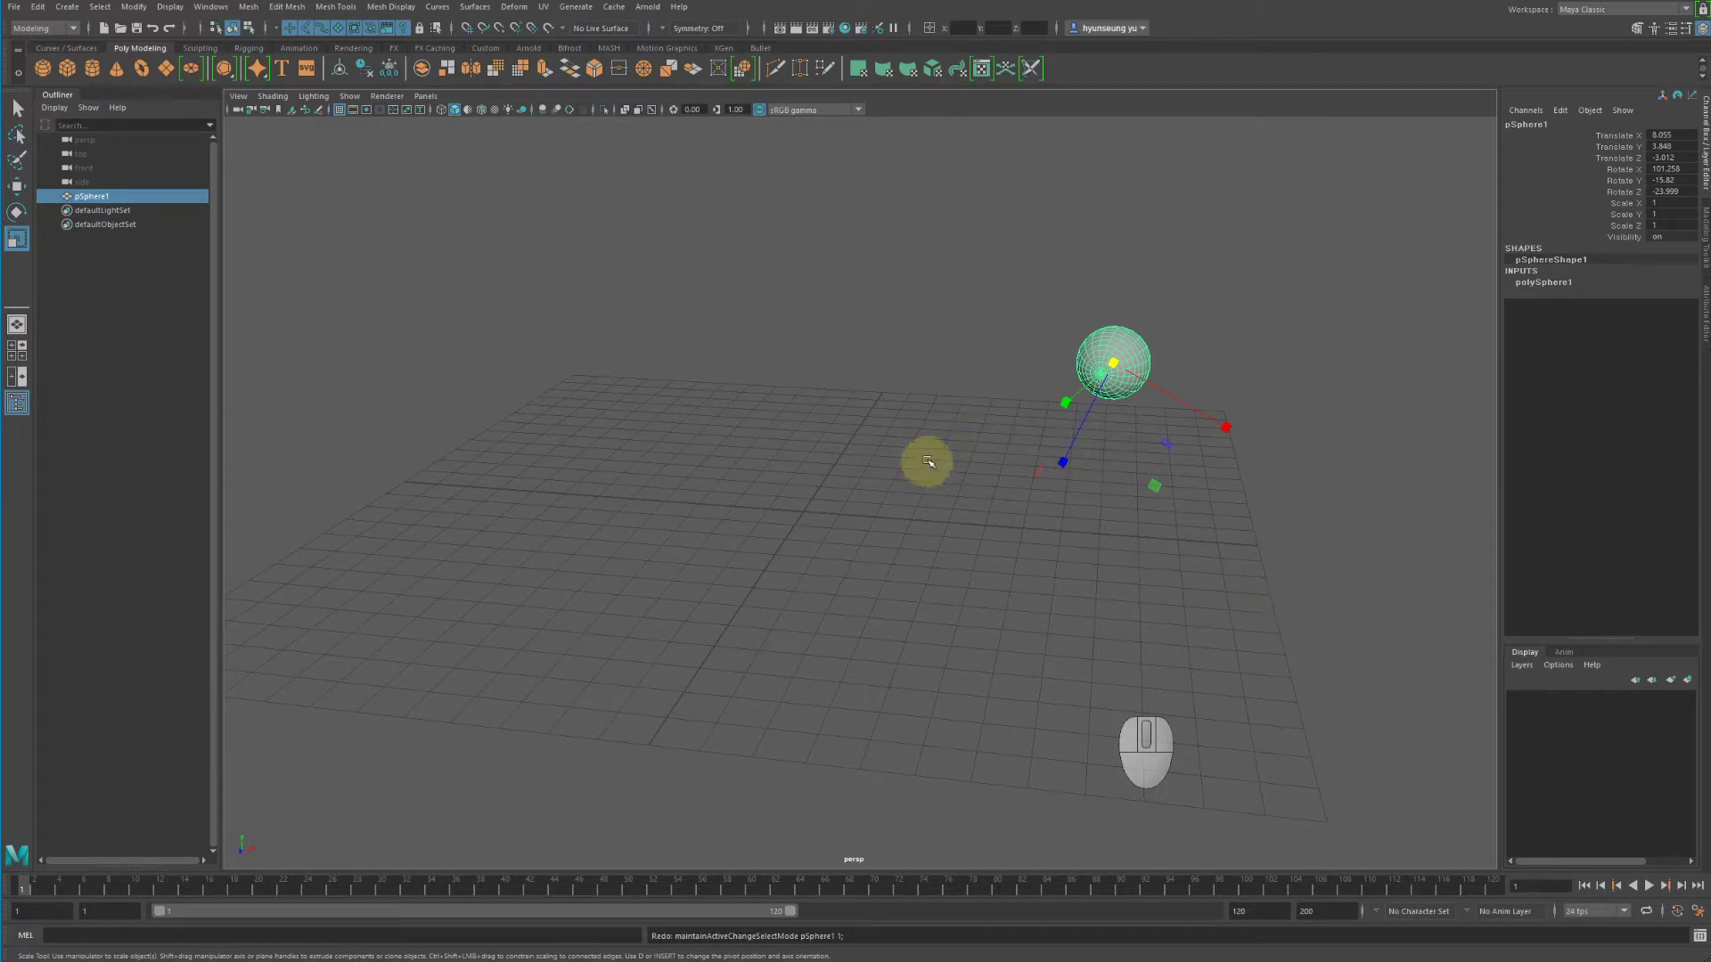
Step: Repeat the last Polygon Sphere command and show the new sphere in the cage-and-smooth preview
{"action": "key", "text": "alt"}
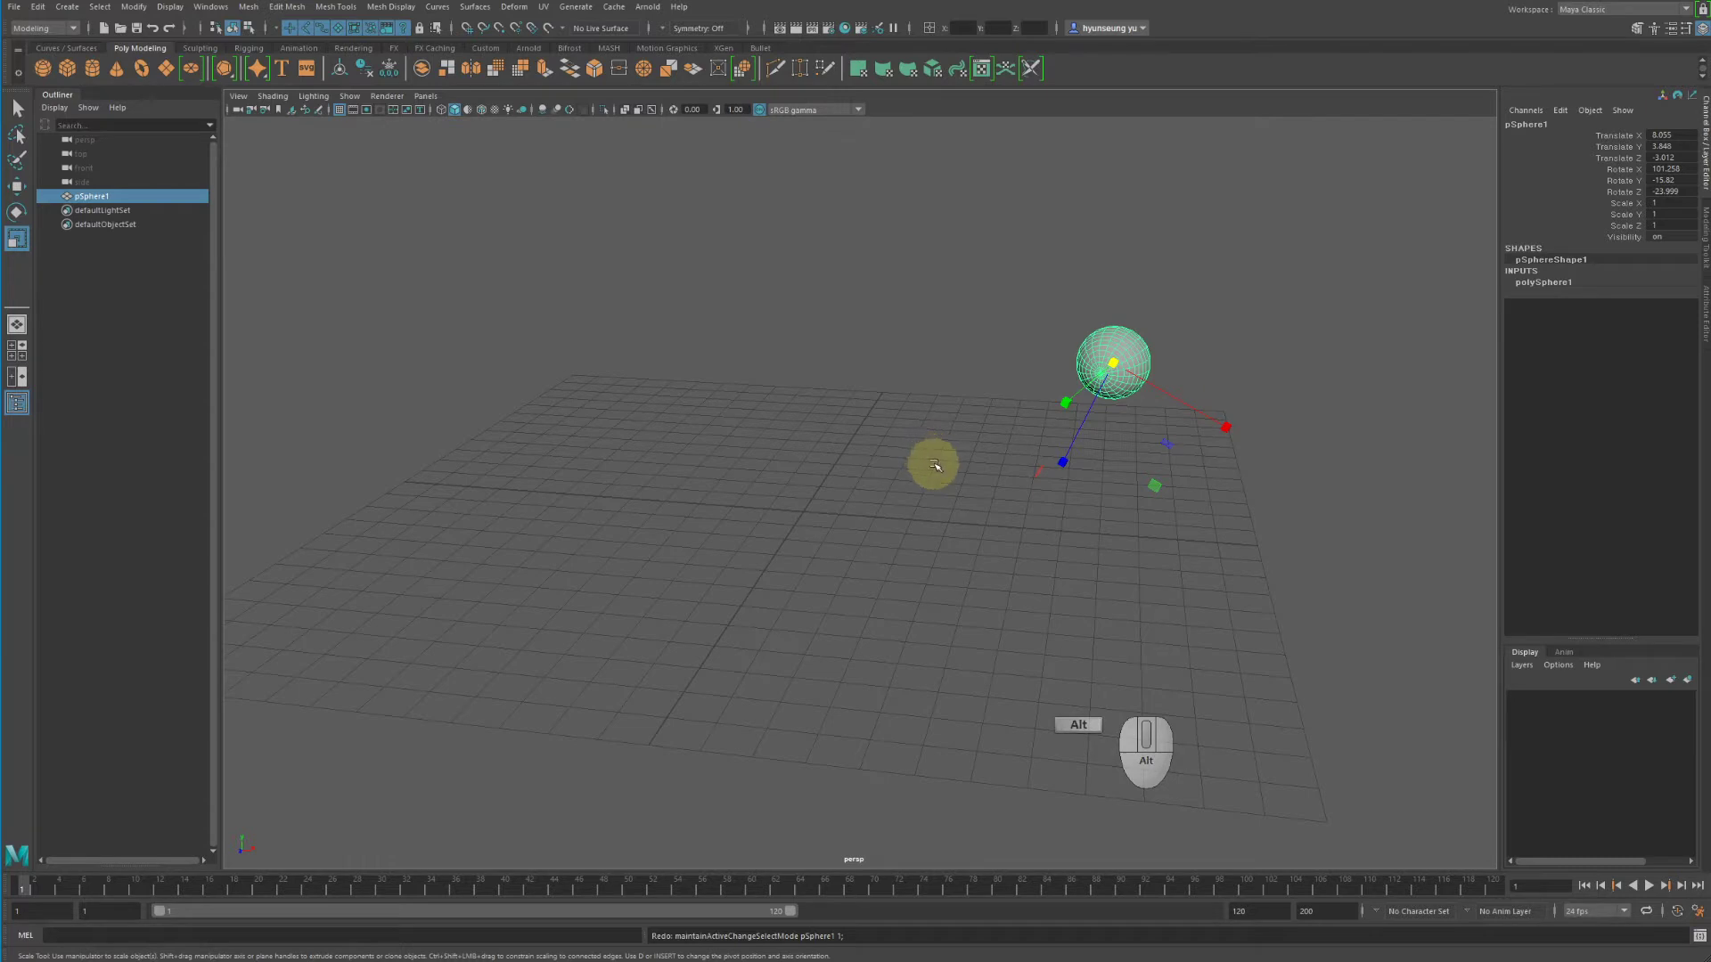
{"action": "left_click_drag", "start_coordinate": [932, 463], "coordinate": [940, 484], "text": "alt"}
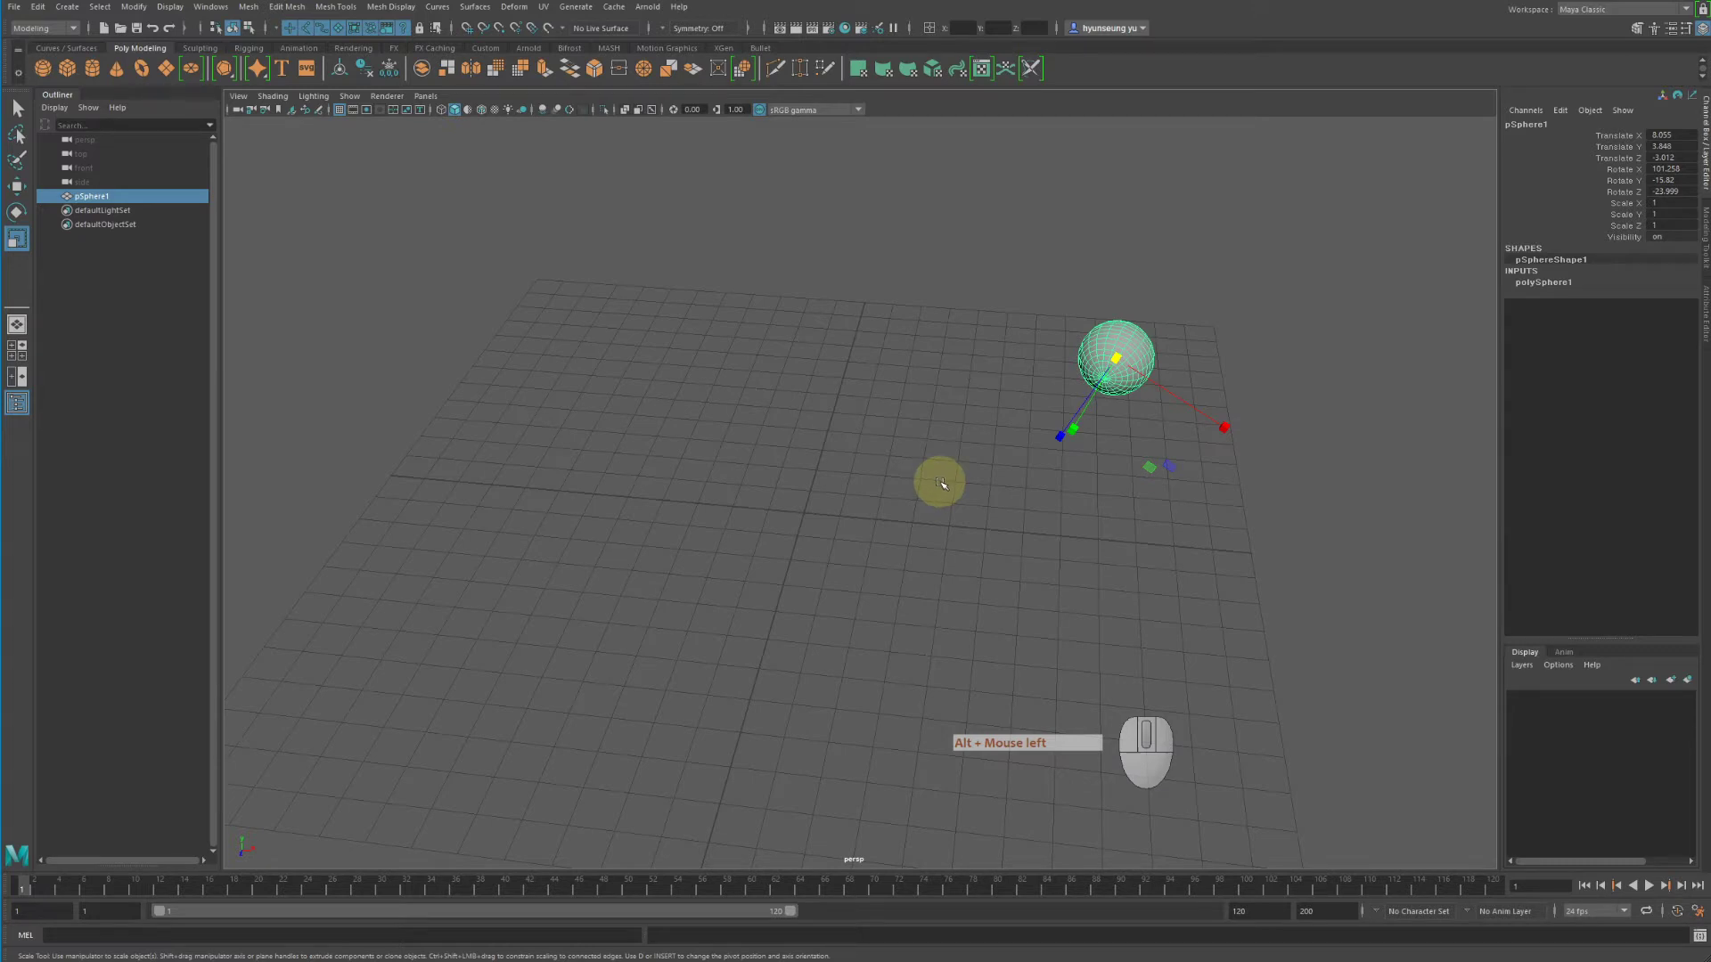
{"action": "left_click", "coordinate": [36, 7]}
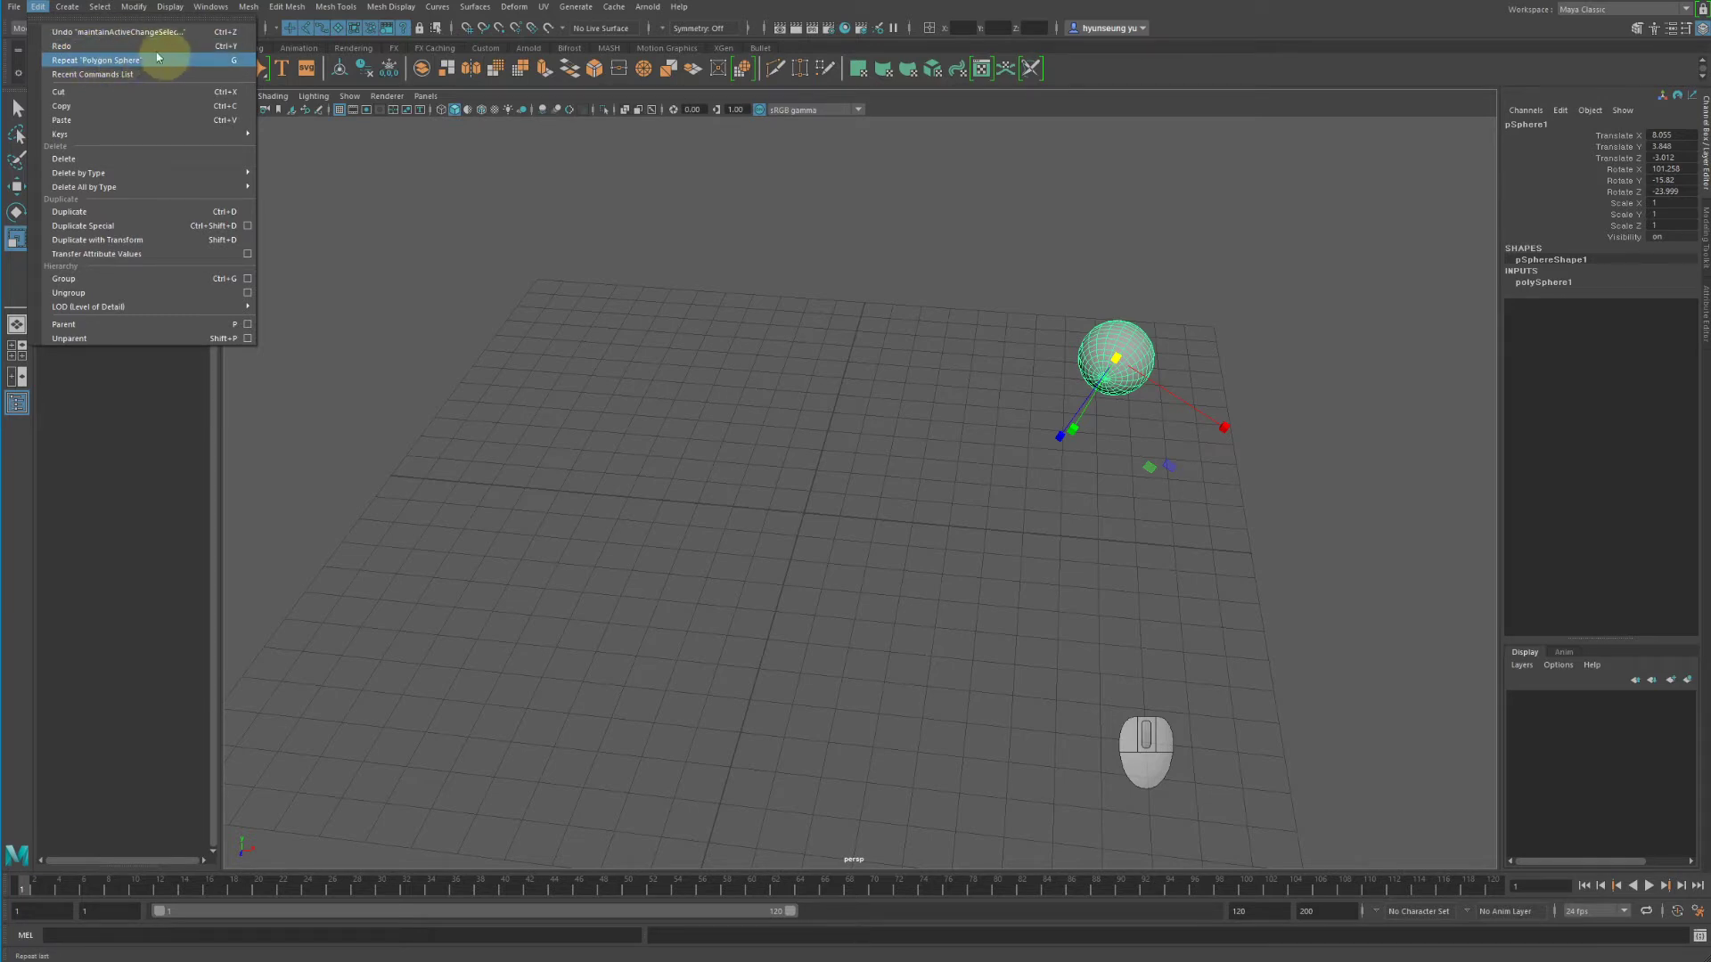
{"action": "left_click_drag", "start_coordinate": [629, 246], "coordinate": [736, 275], "text": "alt"}
{"action": "left_click", "coordinate": [1007, 248]}
{"action": "left_click_drag", "start_coordinate": [1013, 244], "coordinate": [1350, 495]}
{"action": "left_click", "coordinate": [832, 405]}
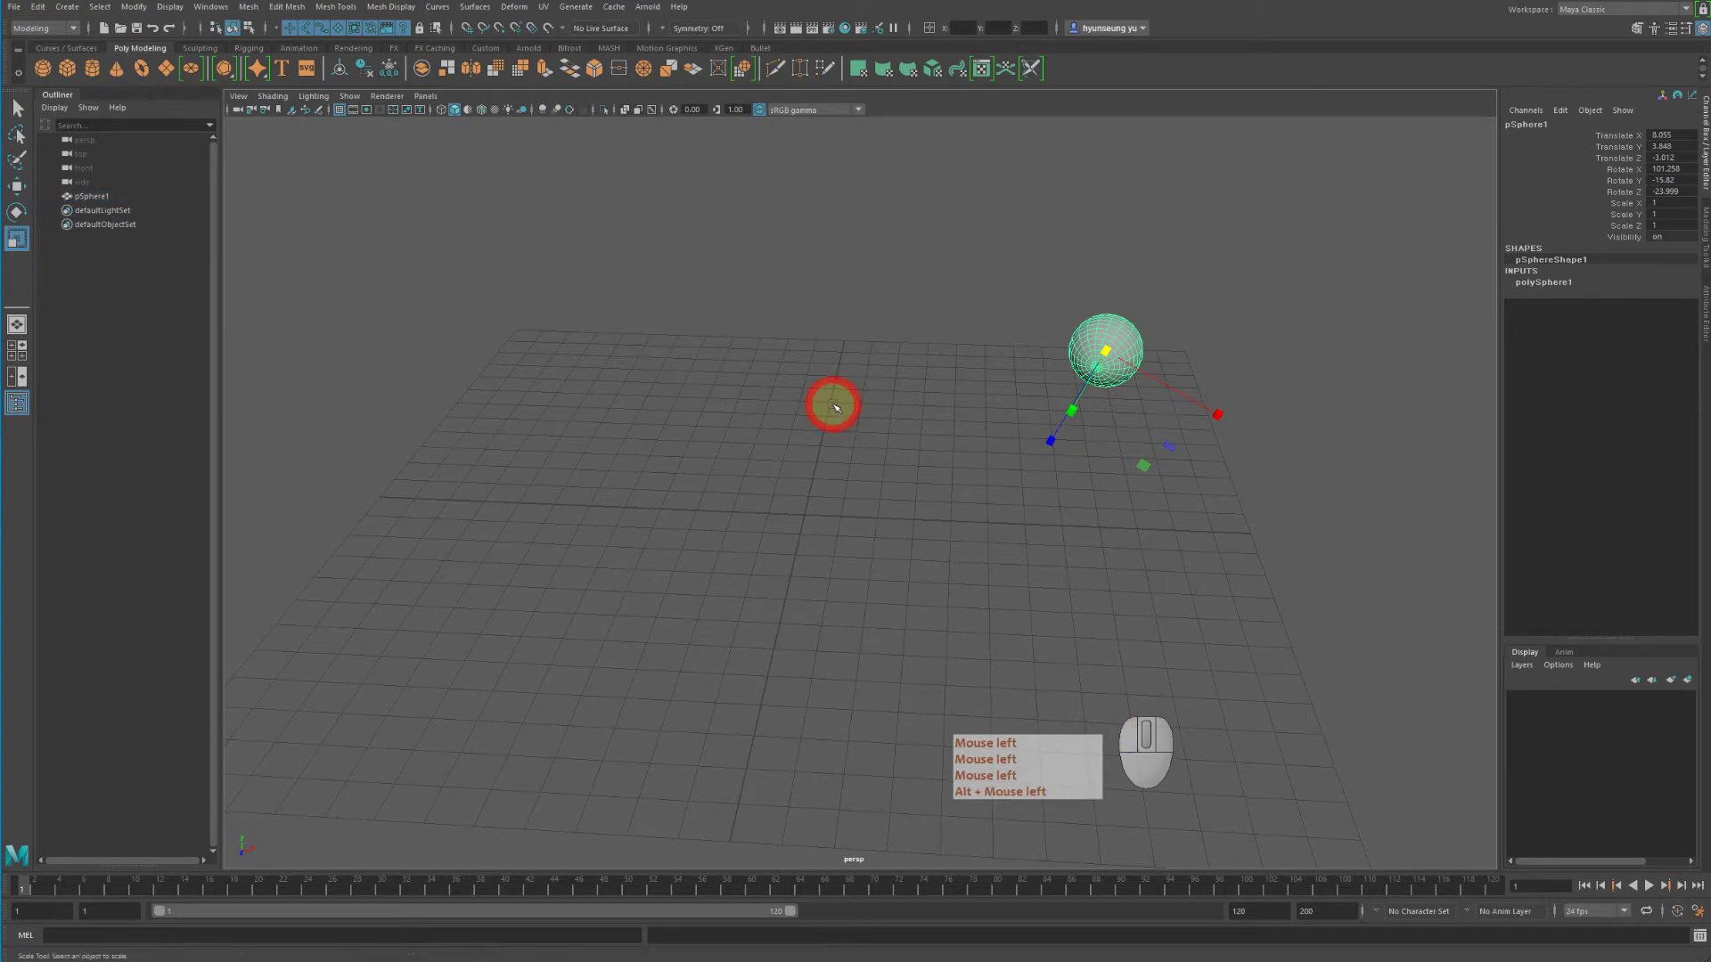
{"action": "key", "text": "g"}
{"action": "key", "text": "w"}
{"action": "key", "text": "2"}
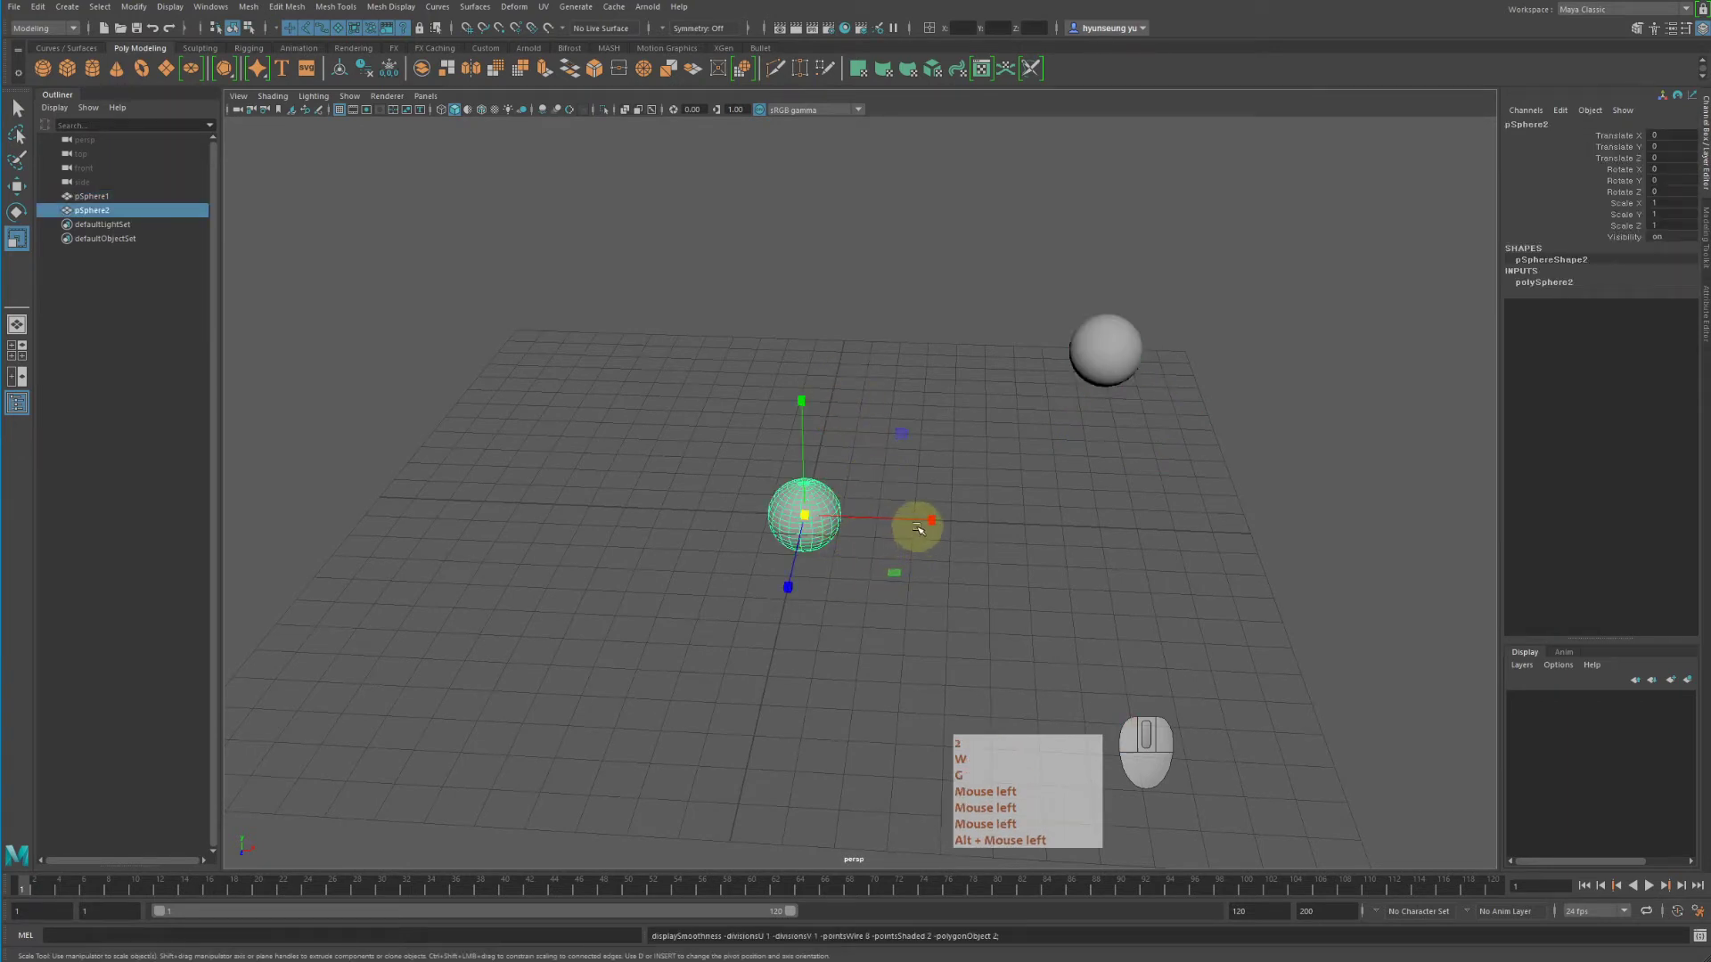
Step: Move the second sphere along the X axis to about 9
{"action": "key", "text": "w"}
{"action": "left_click", "coordinate": [917, 523]}
{"action": "left_click_drag", "start_coordinate": [994, 531], "coordinate": [999, 511], "text": "alt"}
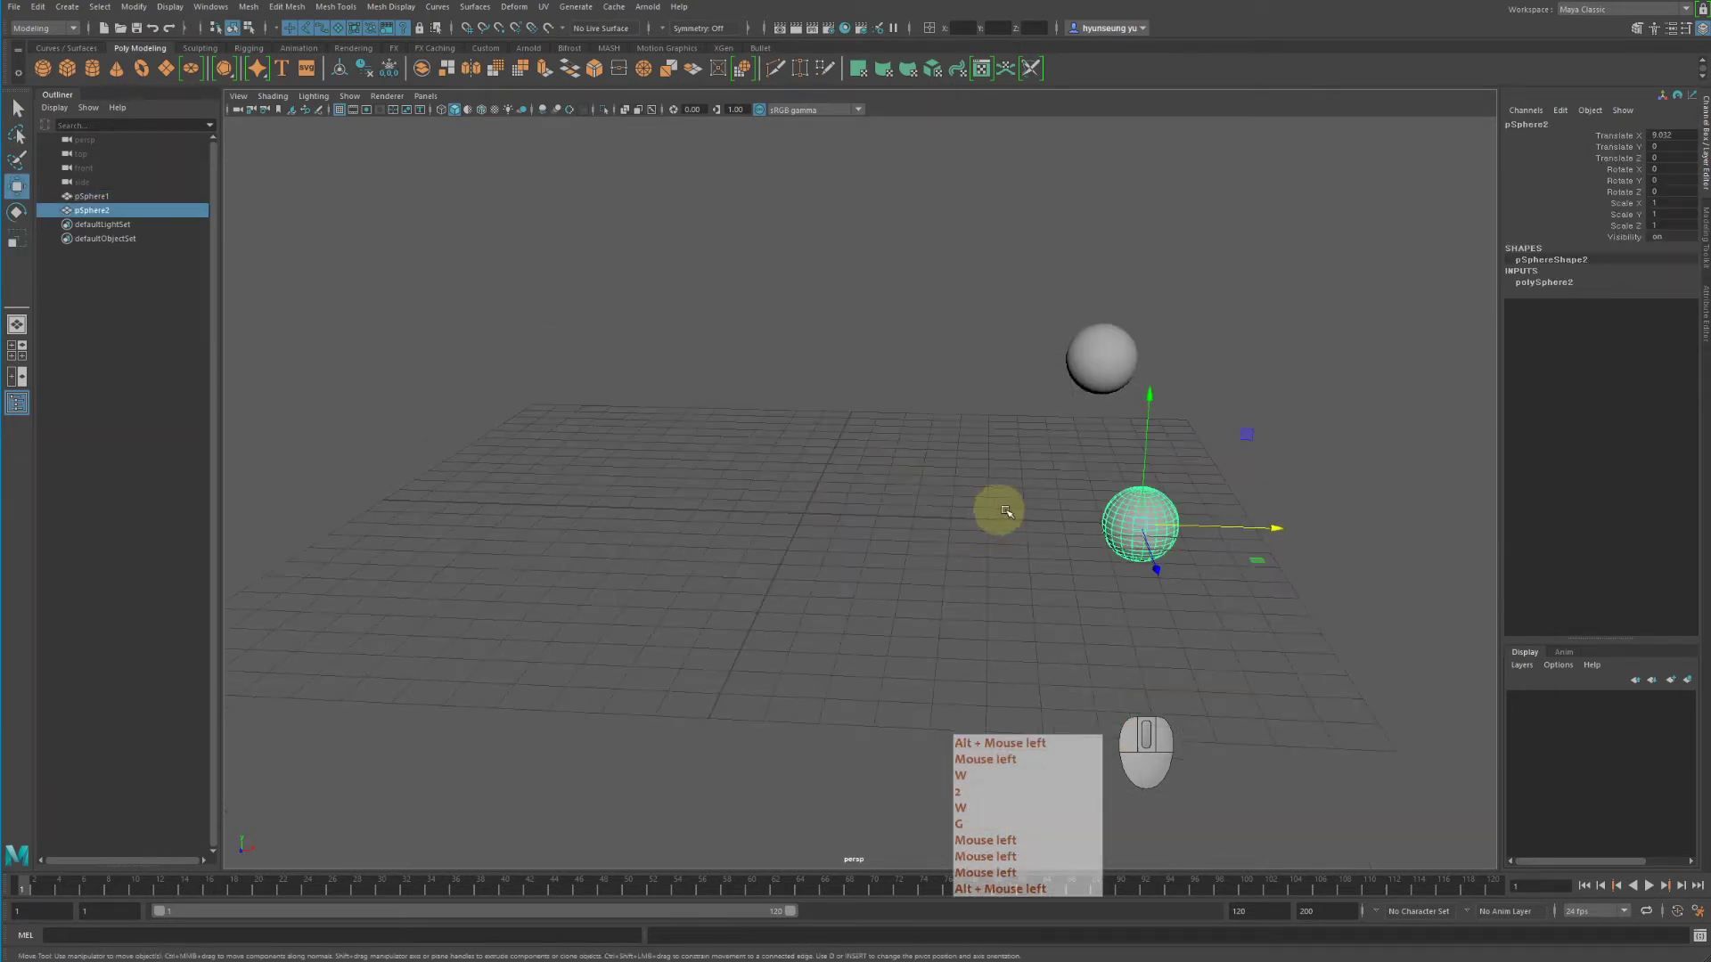
Step: Repeat the Polygon Sphere command three times, moving each new sphere to its own spot around the grid
{"action": "left_click", "coordinate": [851, 498], "text": "alt"}
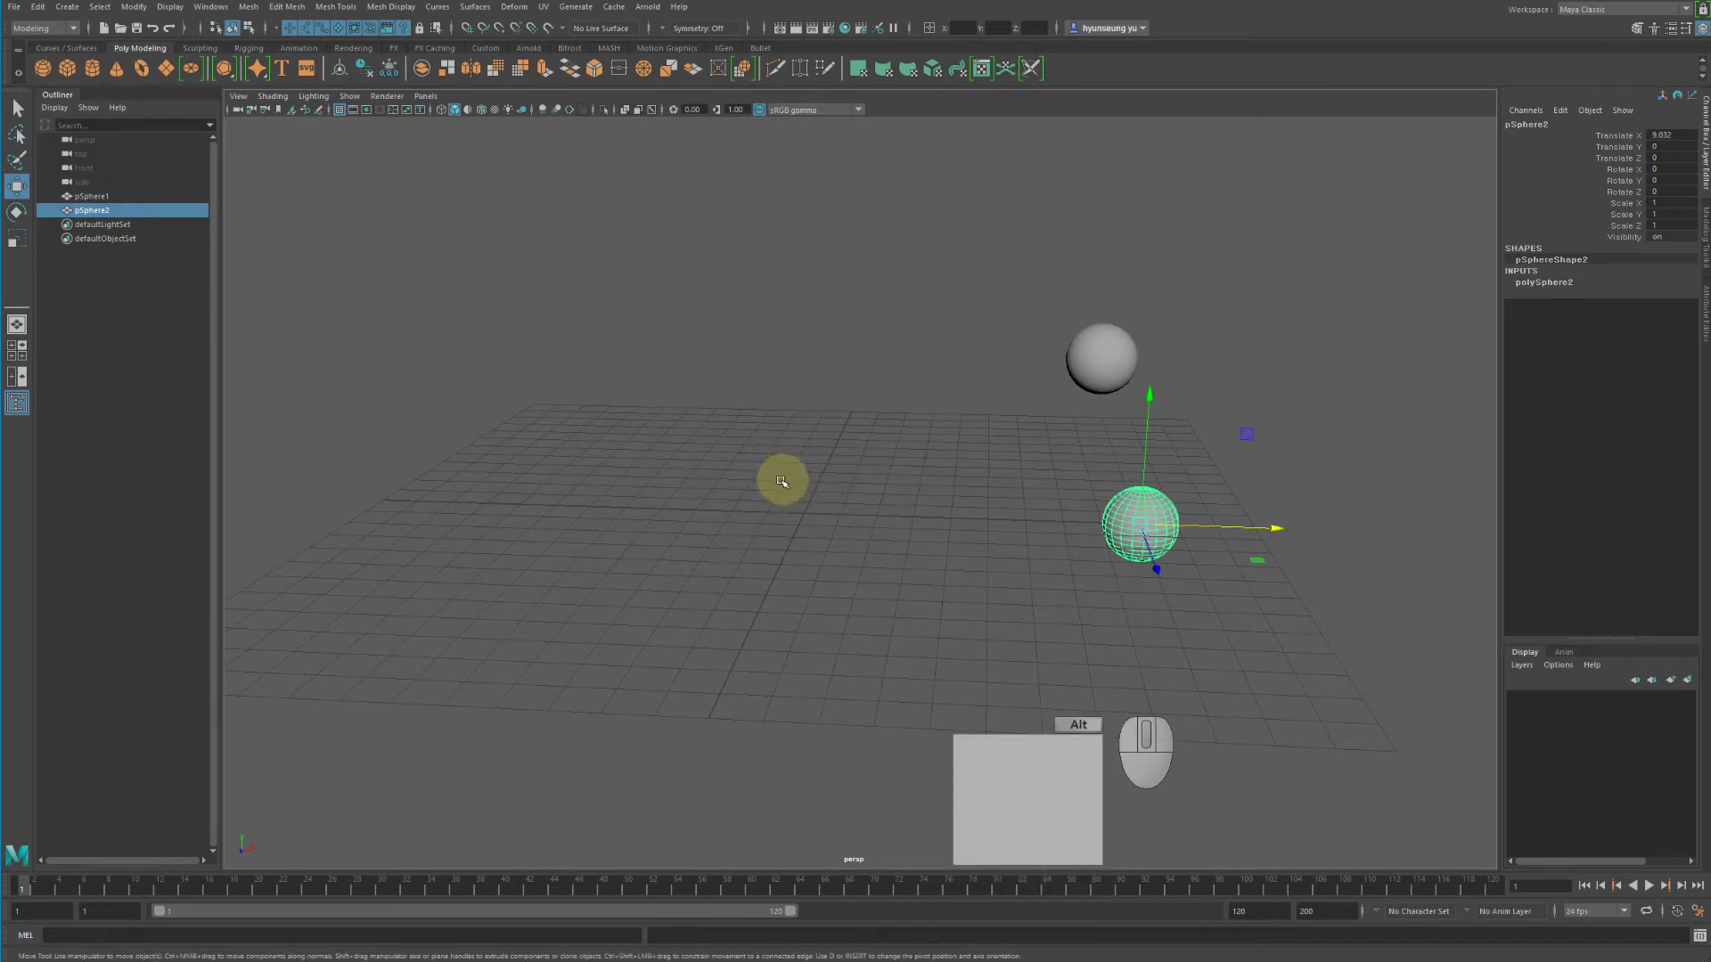
{"action": "left_click_drag", "start_coordinate": [783, 481], "coordinate": [278, 535], "text": "alt"}
{"action": "key", "text": "g"}
{"action": "key", "text": "g"}
{"action": "left_click_drag", "start_coordinate": [799, 520], "coordinate": [572, 468]}
{"action": "key", "text": "g"}
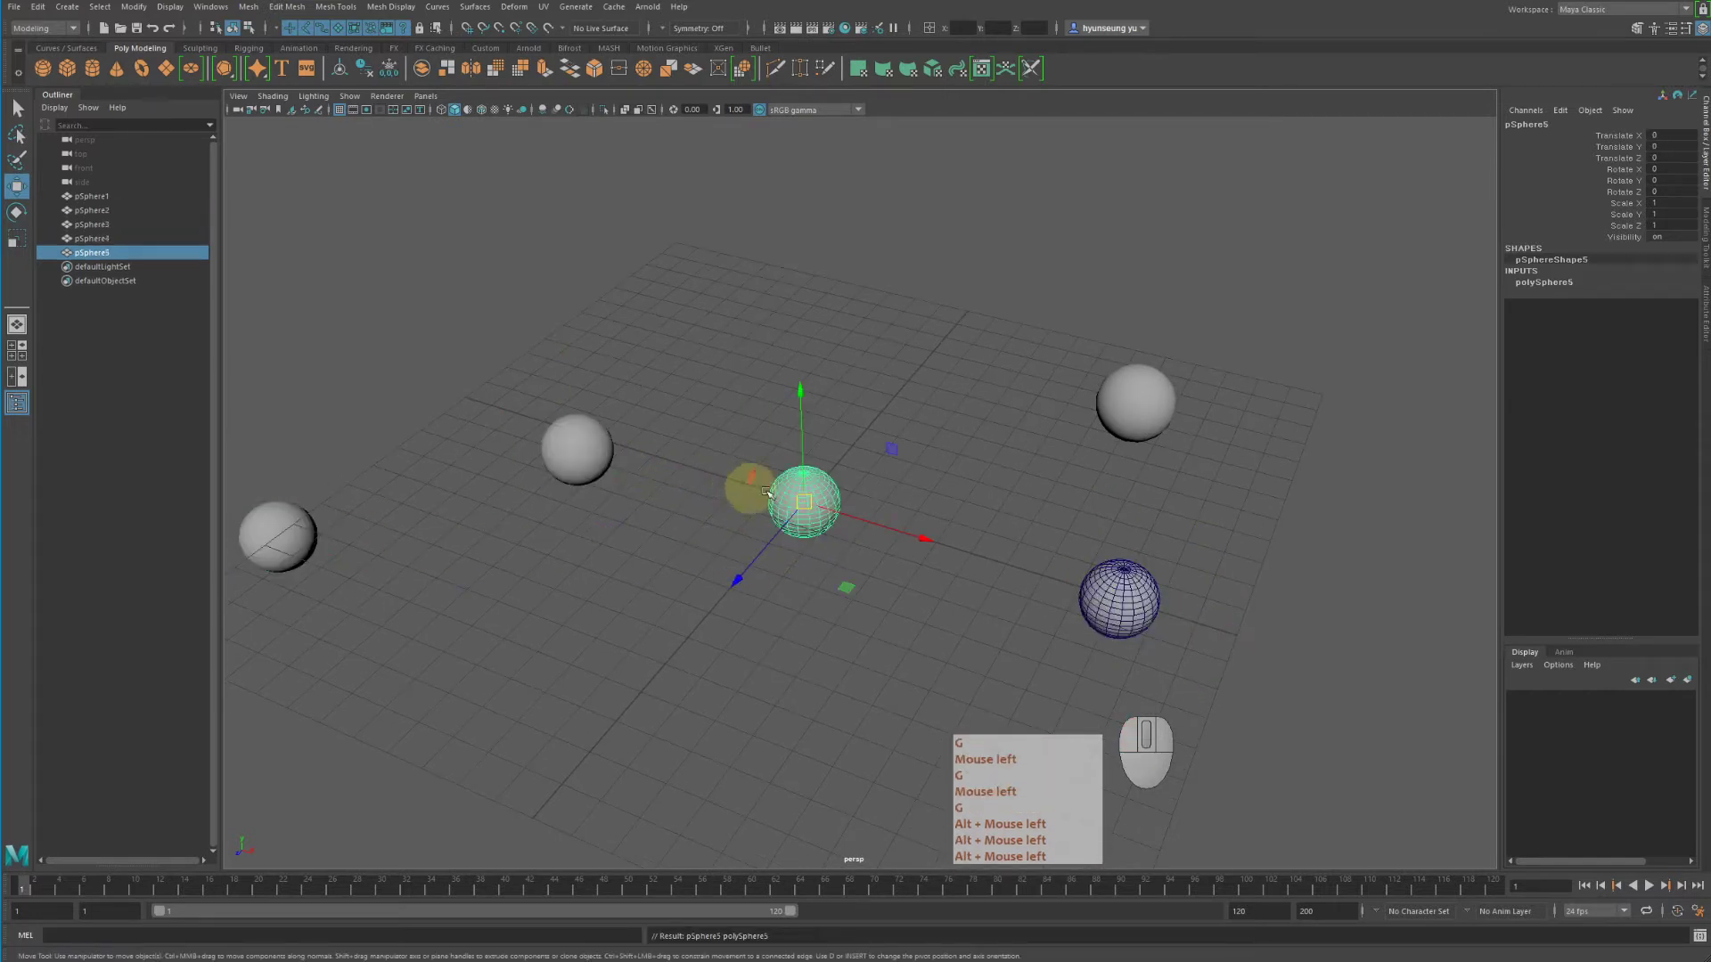
{"action": "left_click_drag", "start_coordinate": [800, 519], "coordinate": [944, 390]}
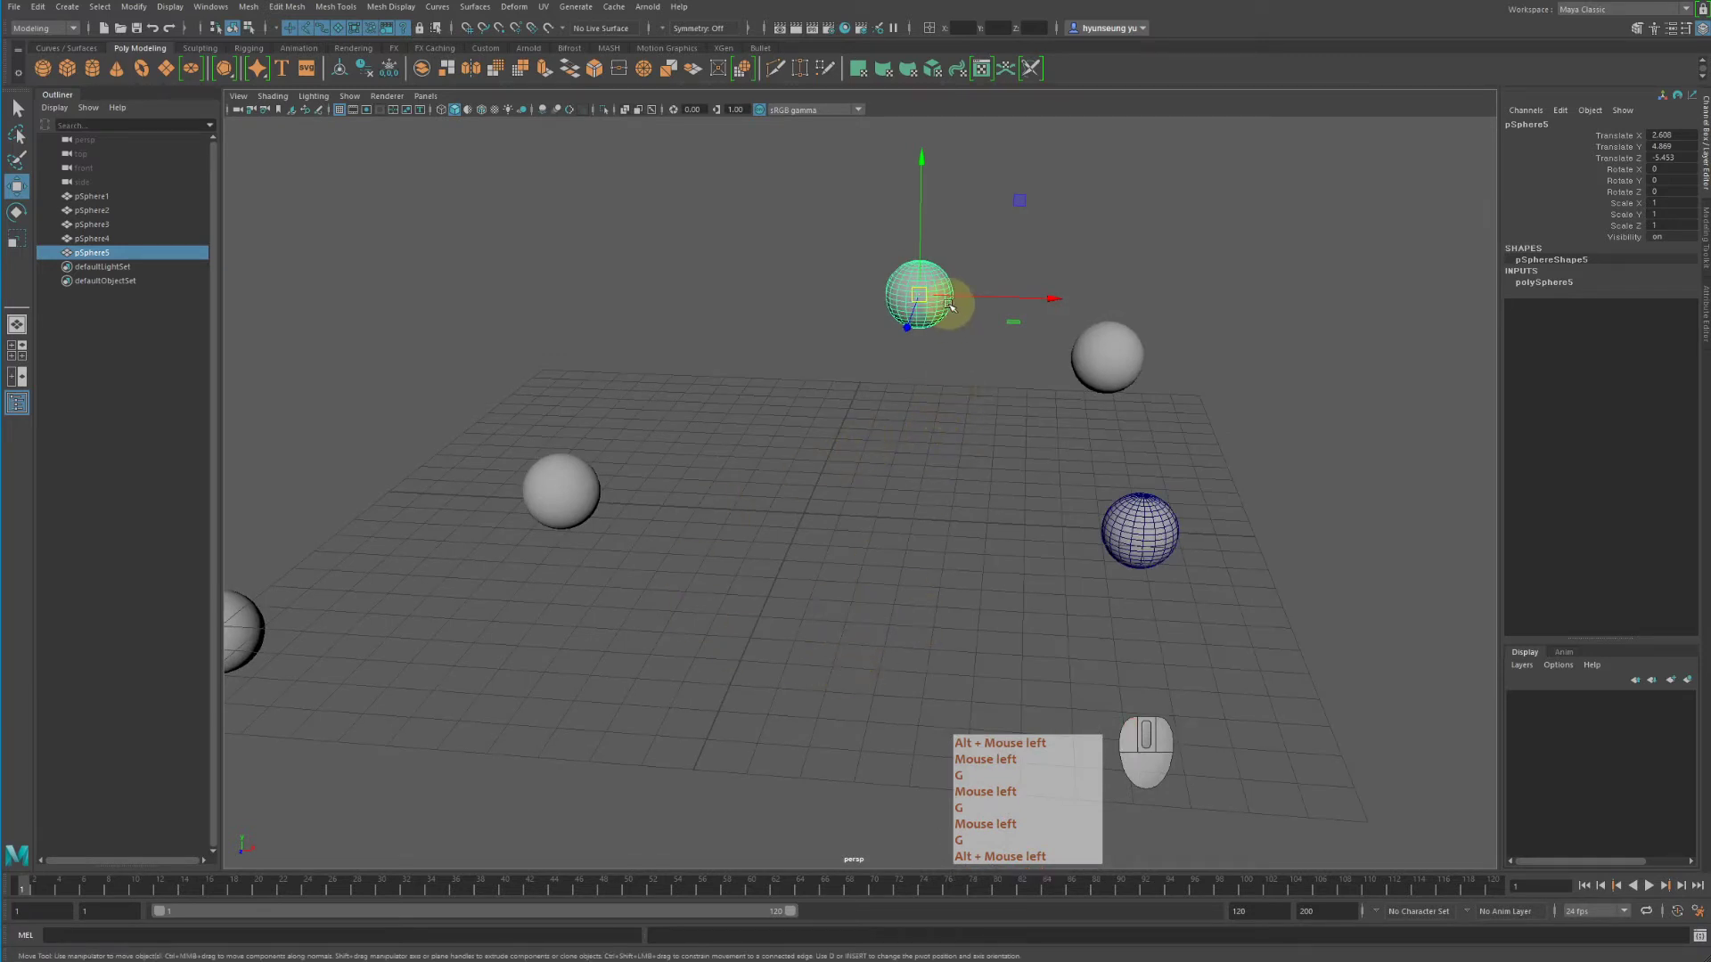
Step: Create a sixth polygon sphere at the origin, deselect it and check which command is available to repeat
{"action": "middle_click_drag", "start_coordinate": [660, 416], "coordinate": [783, 397], "text": "alt"}
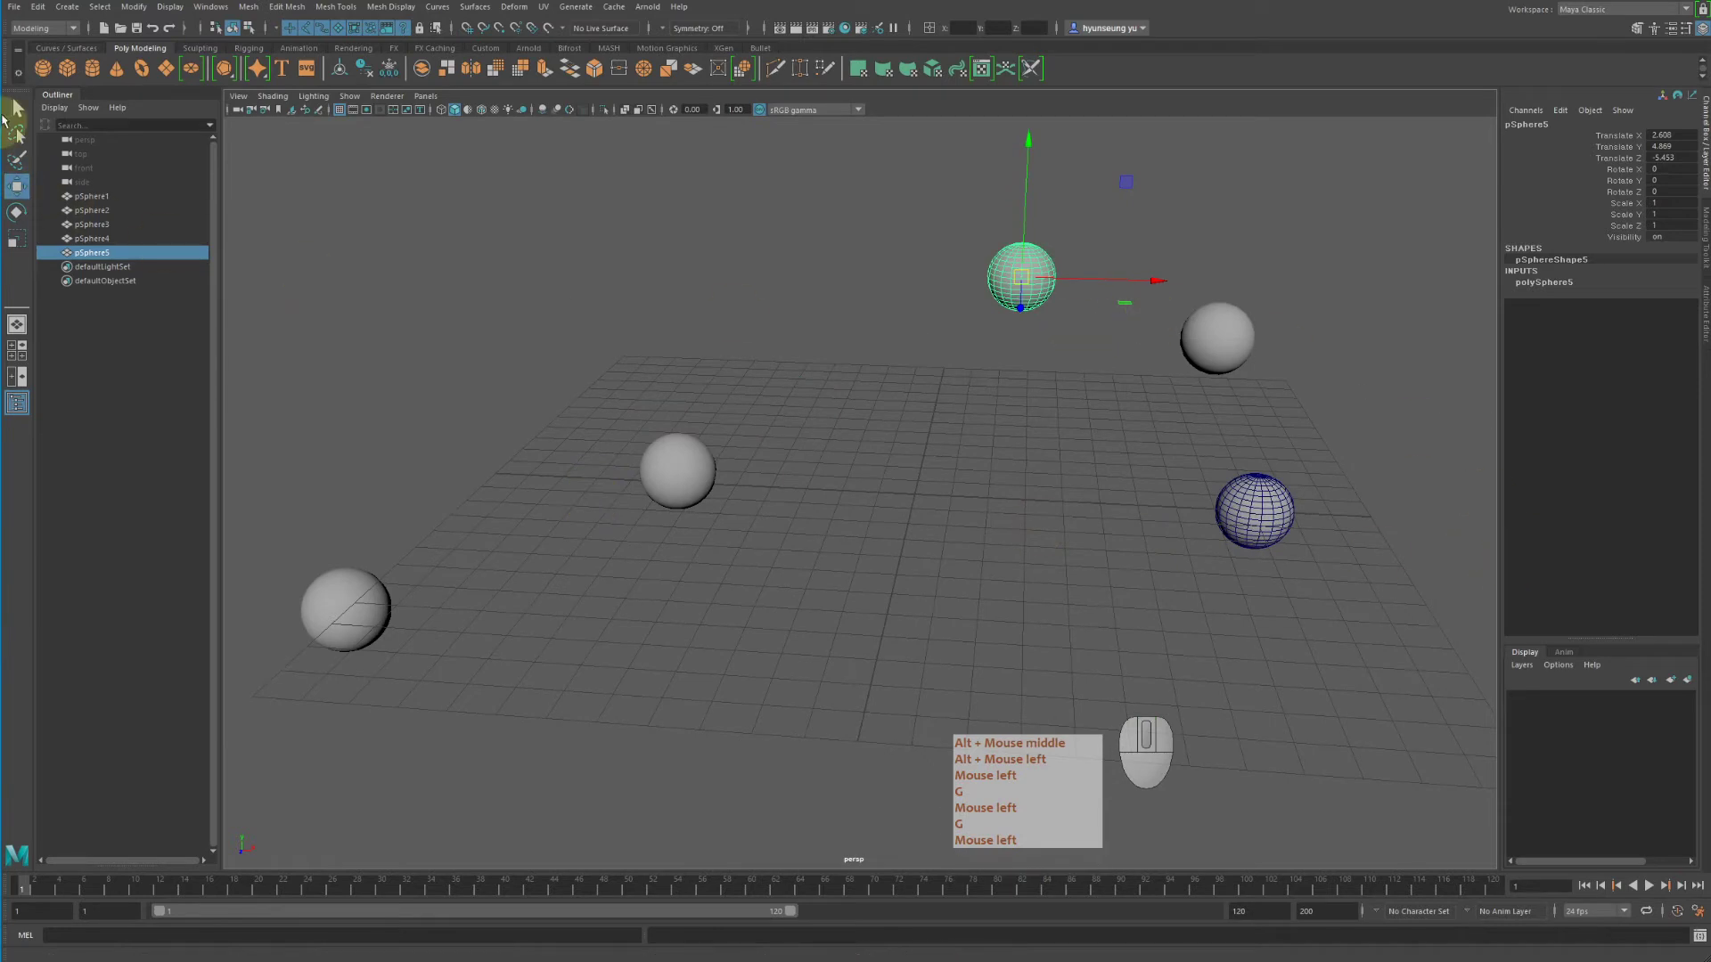
{"action": "left_click", "coordinate": [37, 70]}
{"action": "left_click", "coordinate": [1073, 580]}
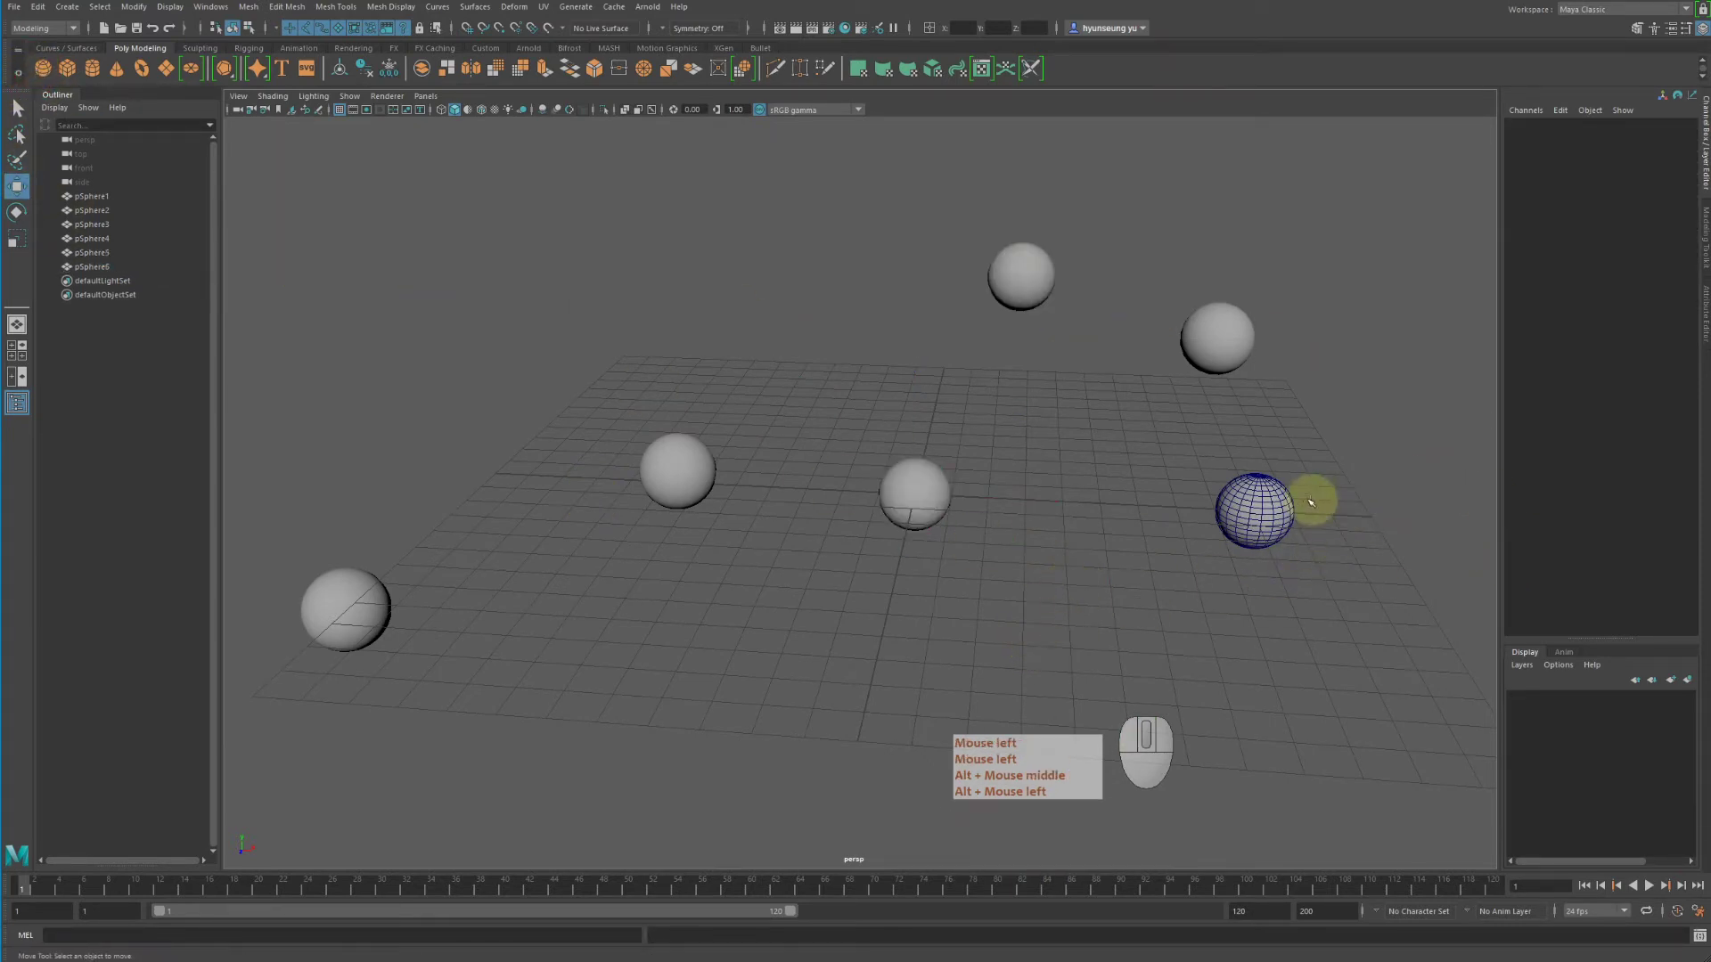
{"action": "left_click", "coordinate": [38, 7]}
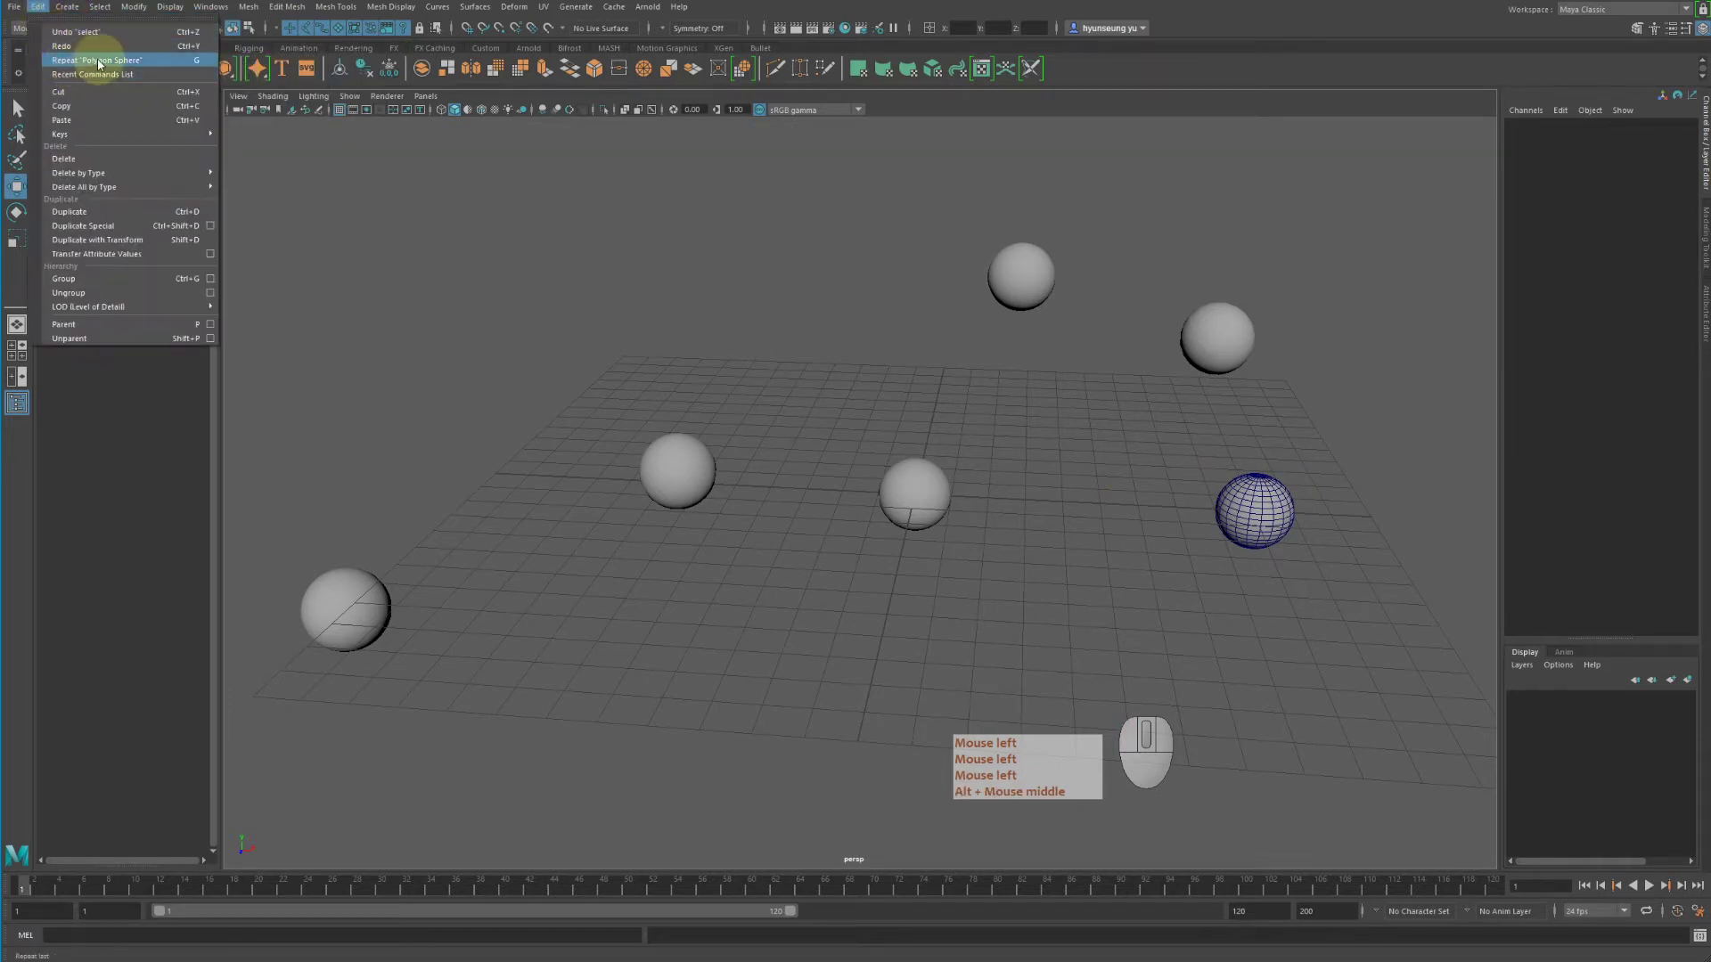
{"action": "left_click", "coordinate": [814, 276]}
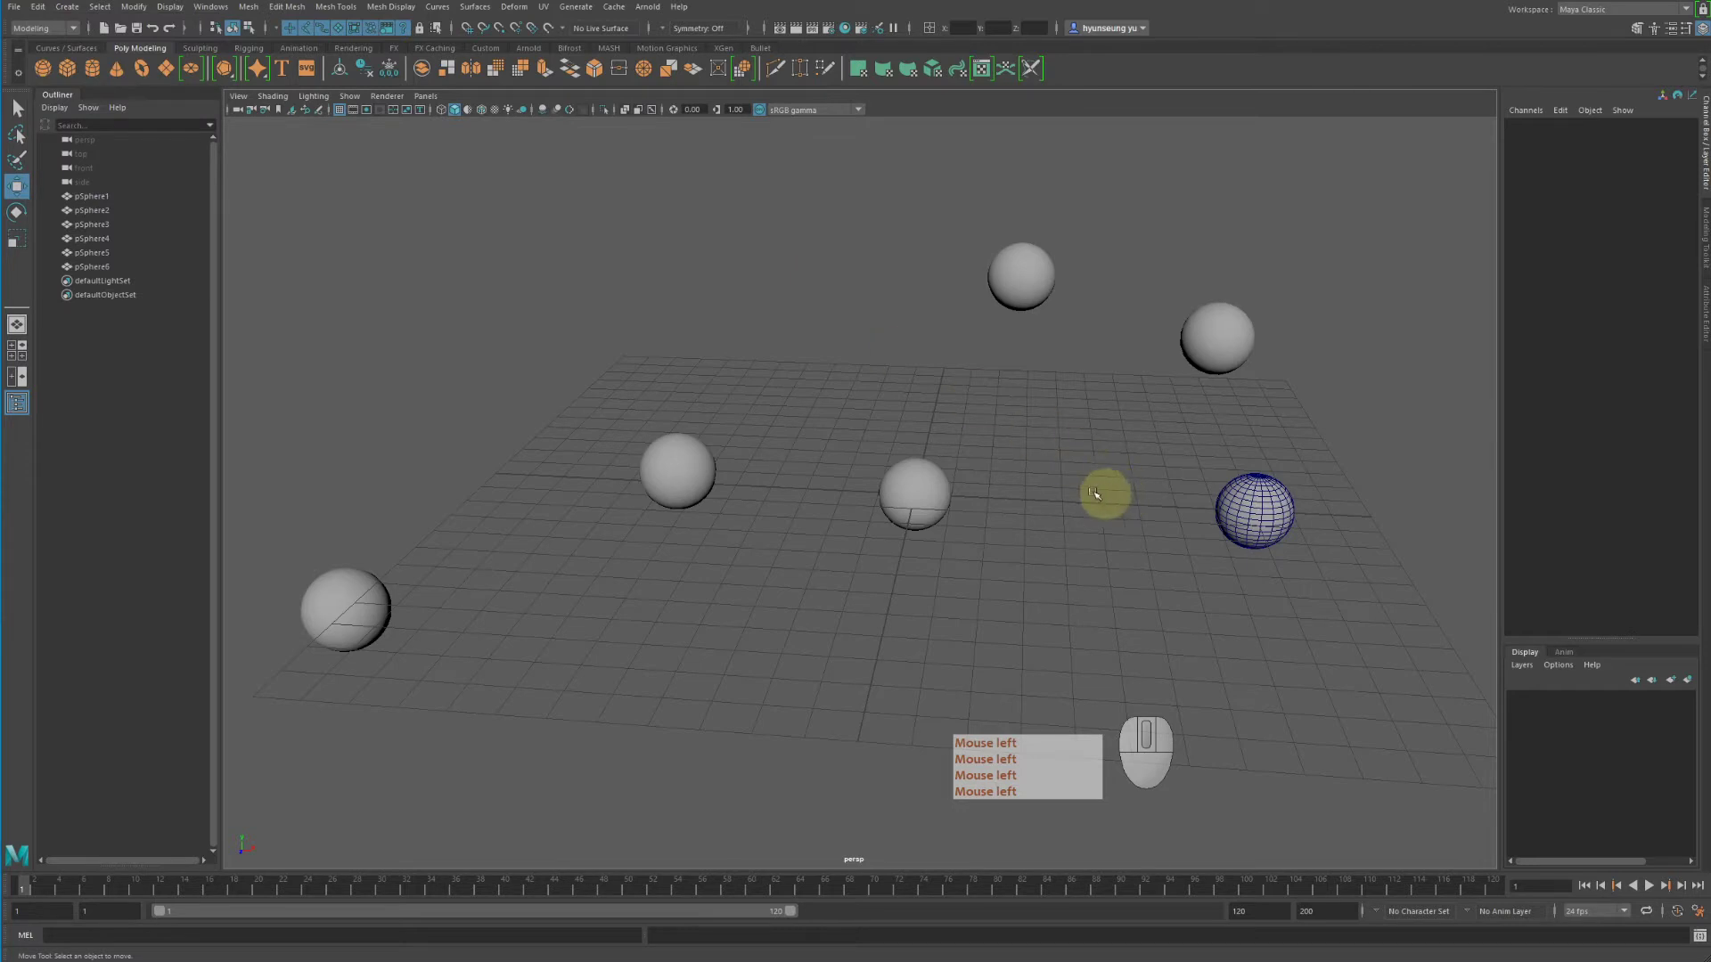
Step: Rotate the sphere at the origin freely and scale it along Z to about 0.89
{"action": "left_click", "coordinate": [891, 478]}
{"action": "key", "text": "e"}
{"action": "left_click_drag", "start_coordinate": [933, 513], "coordinate": [901, 500]}
{"action": "key", "text": "r"}
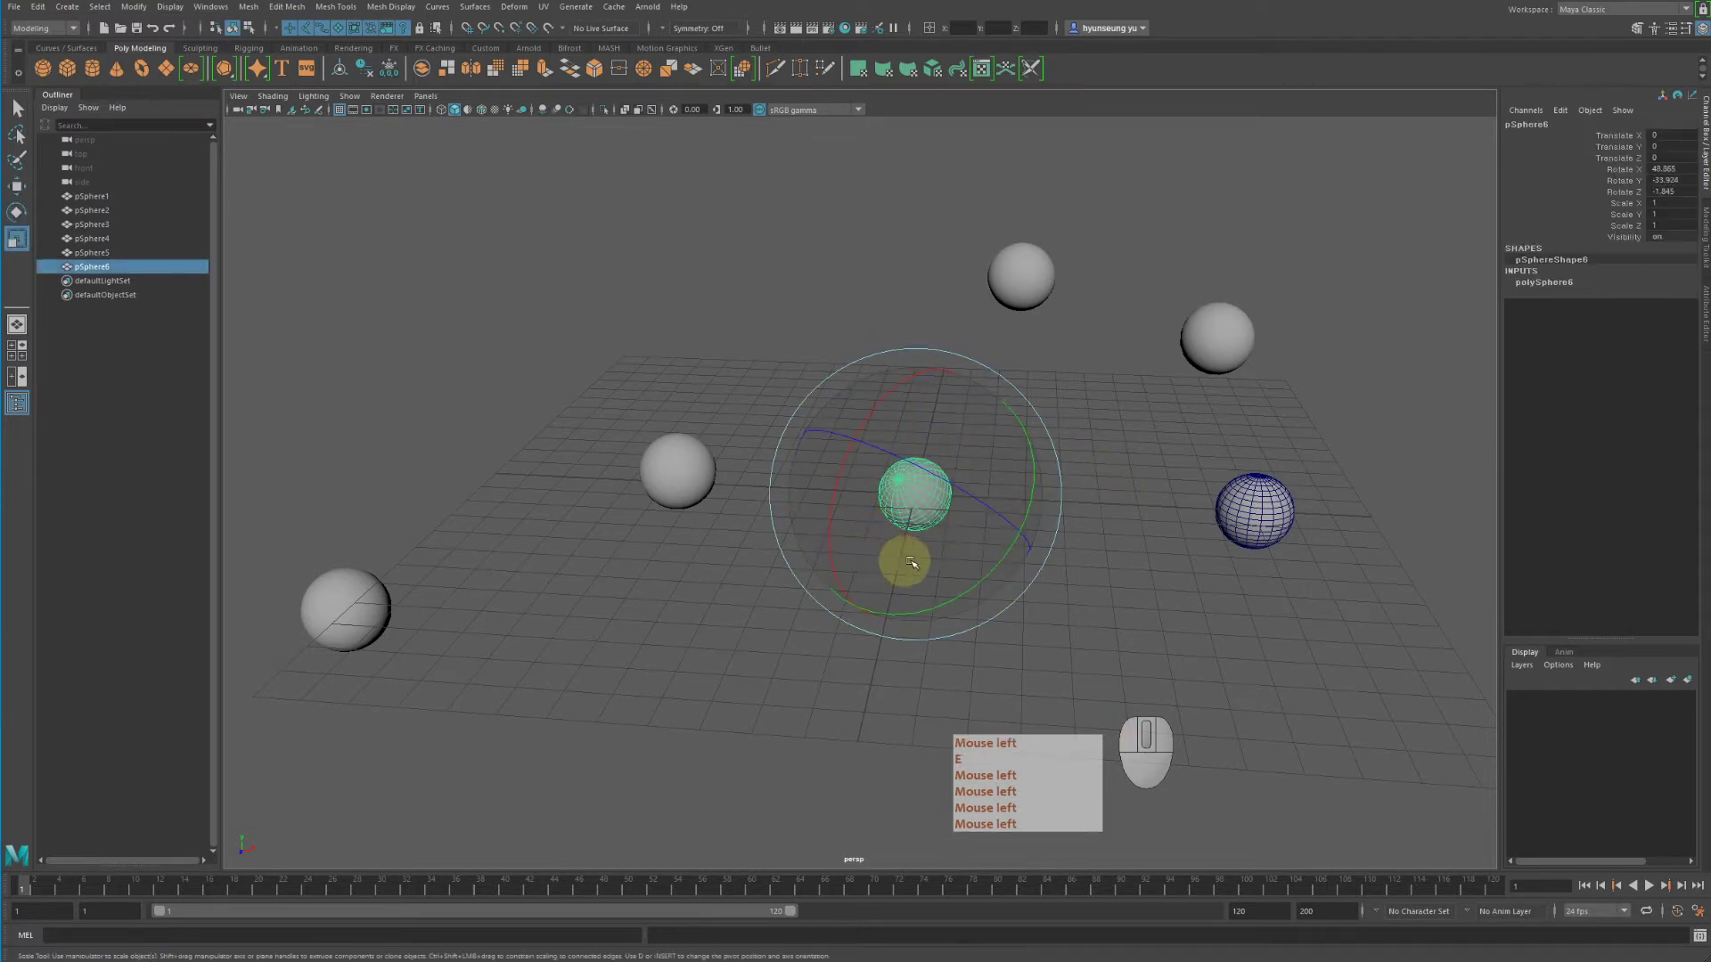
{"action": "middle_click_drag", "start_coordinate": [905, 558], "coordinate": [1016, 533]}
{"action": "key", "text": "w"}
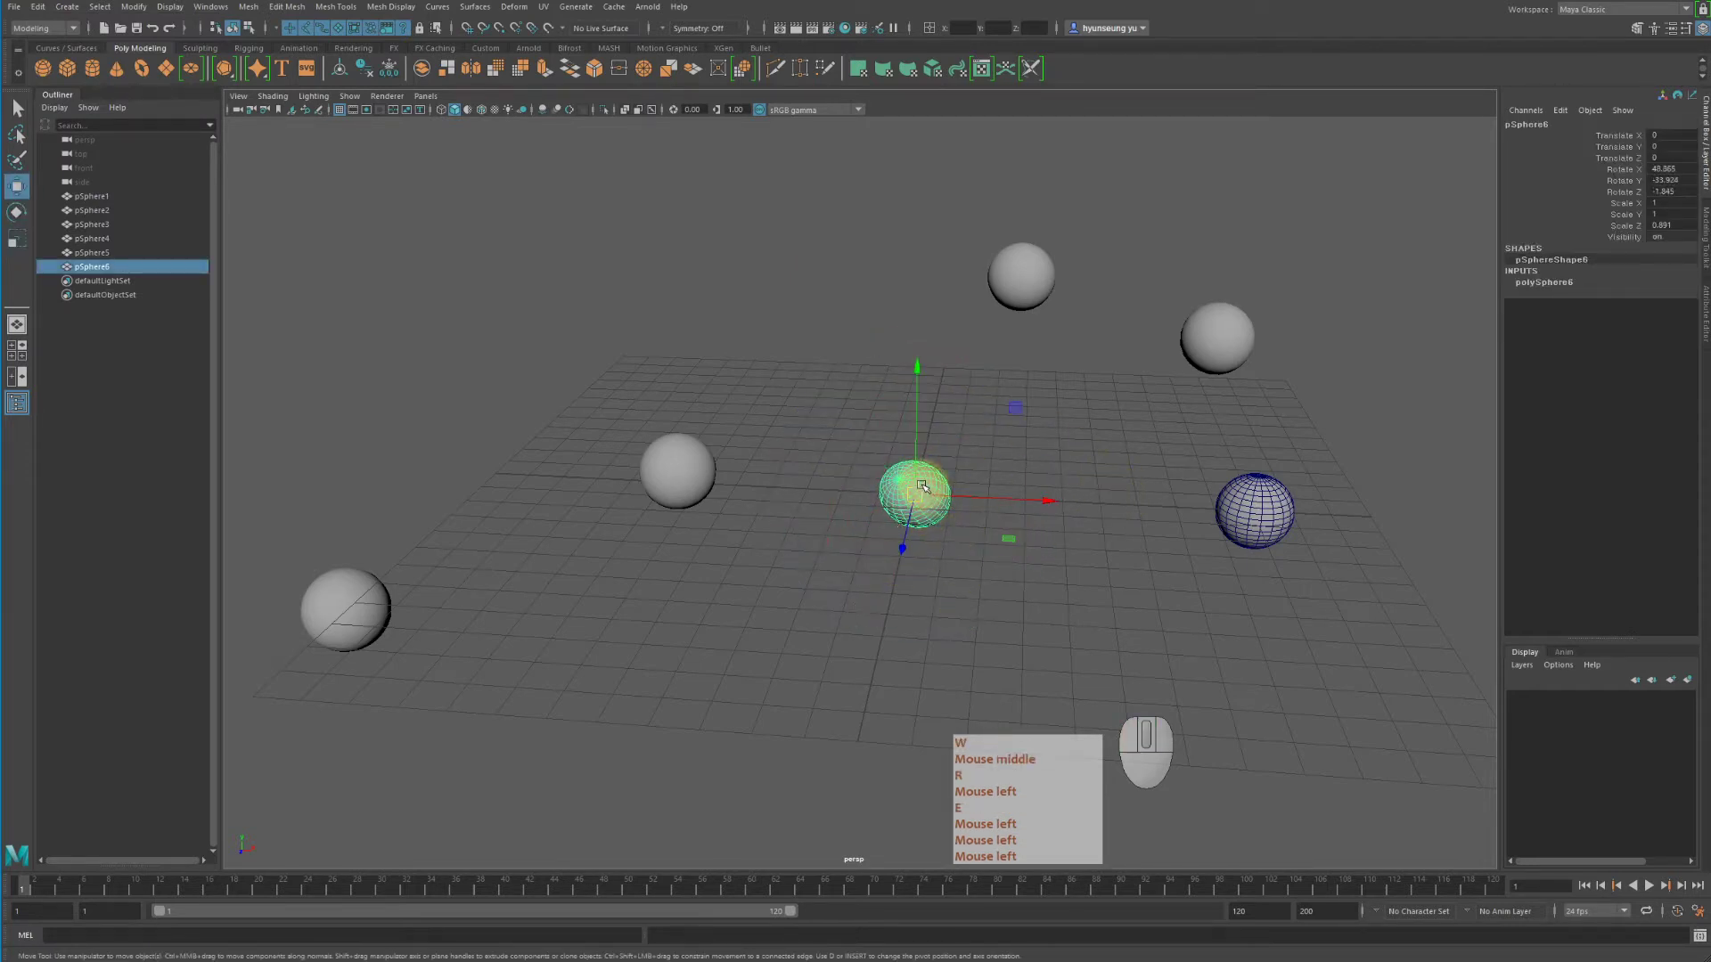
{"action": "key", "text": "e"}
{"action": "left_click_drag", "start_coordinate": [1014, 531], "coordinate": [927, 600]}
{"action": "left_click_drag", "start_coordinate": [927, 512], "coordinate": [909, 522]}
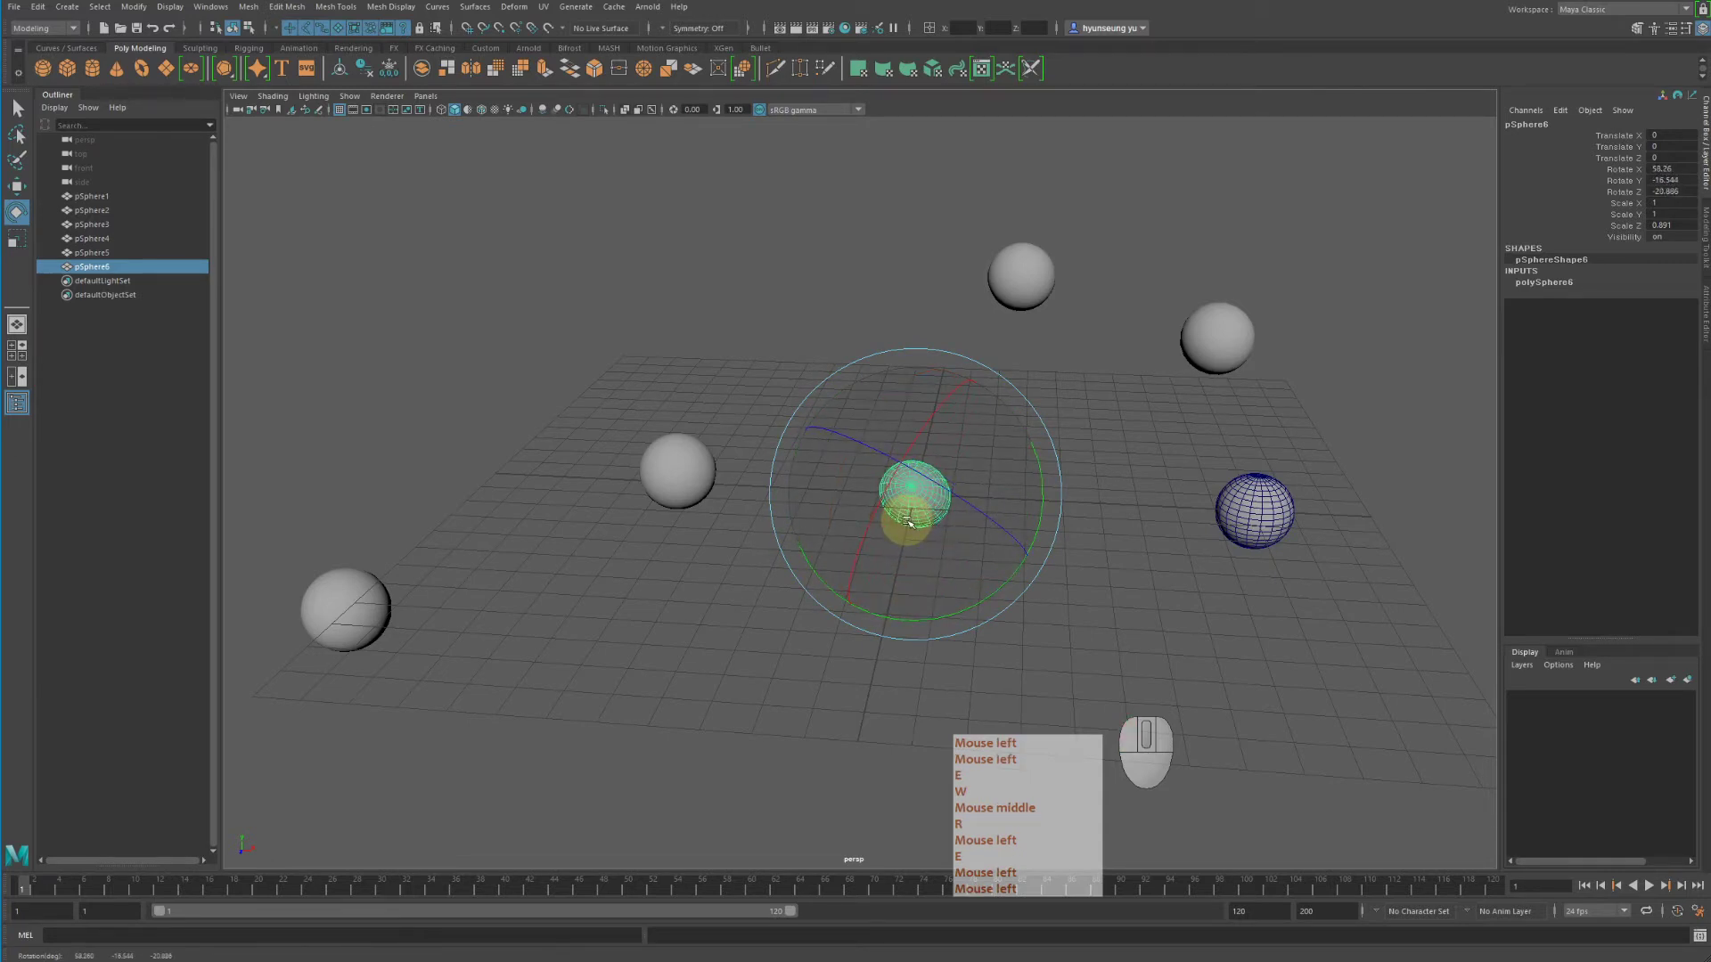
Step: Create a polygon cube, move it along X to about 3 and check which command is available to repeat
{"action": "left_click", "coordinate": [71, 74]}
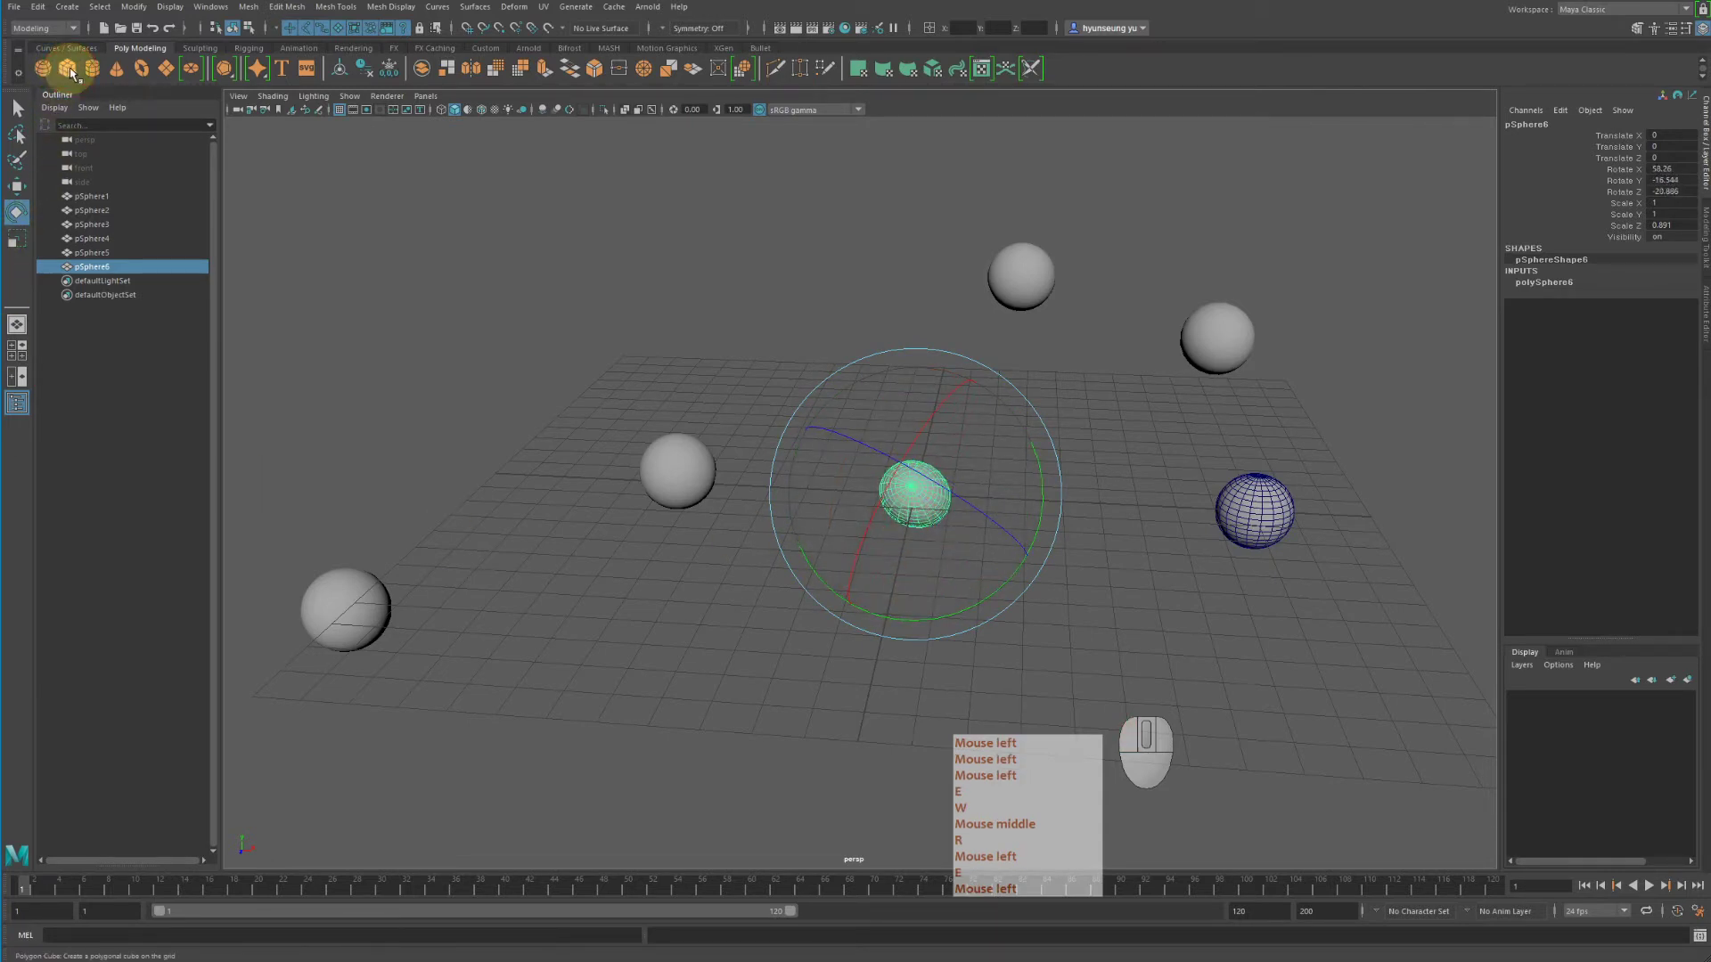
{"action": "key", "text": "w"}
{"action": "left_click_drag", "start_coordinate": [1081, 489], "coordinate": [1169, 502]}
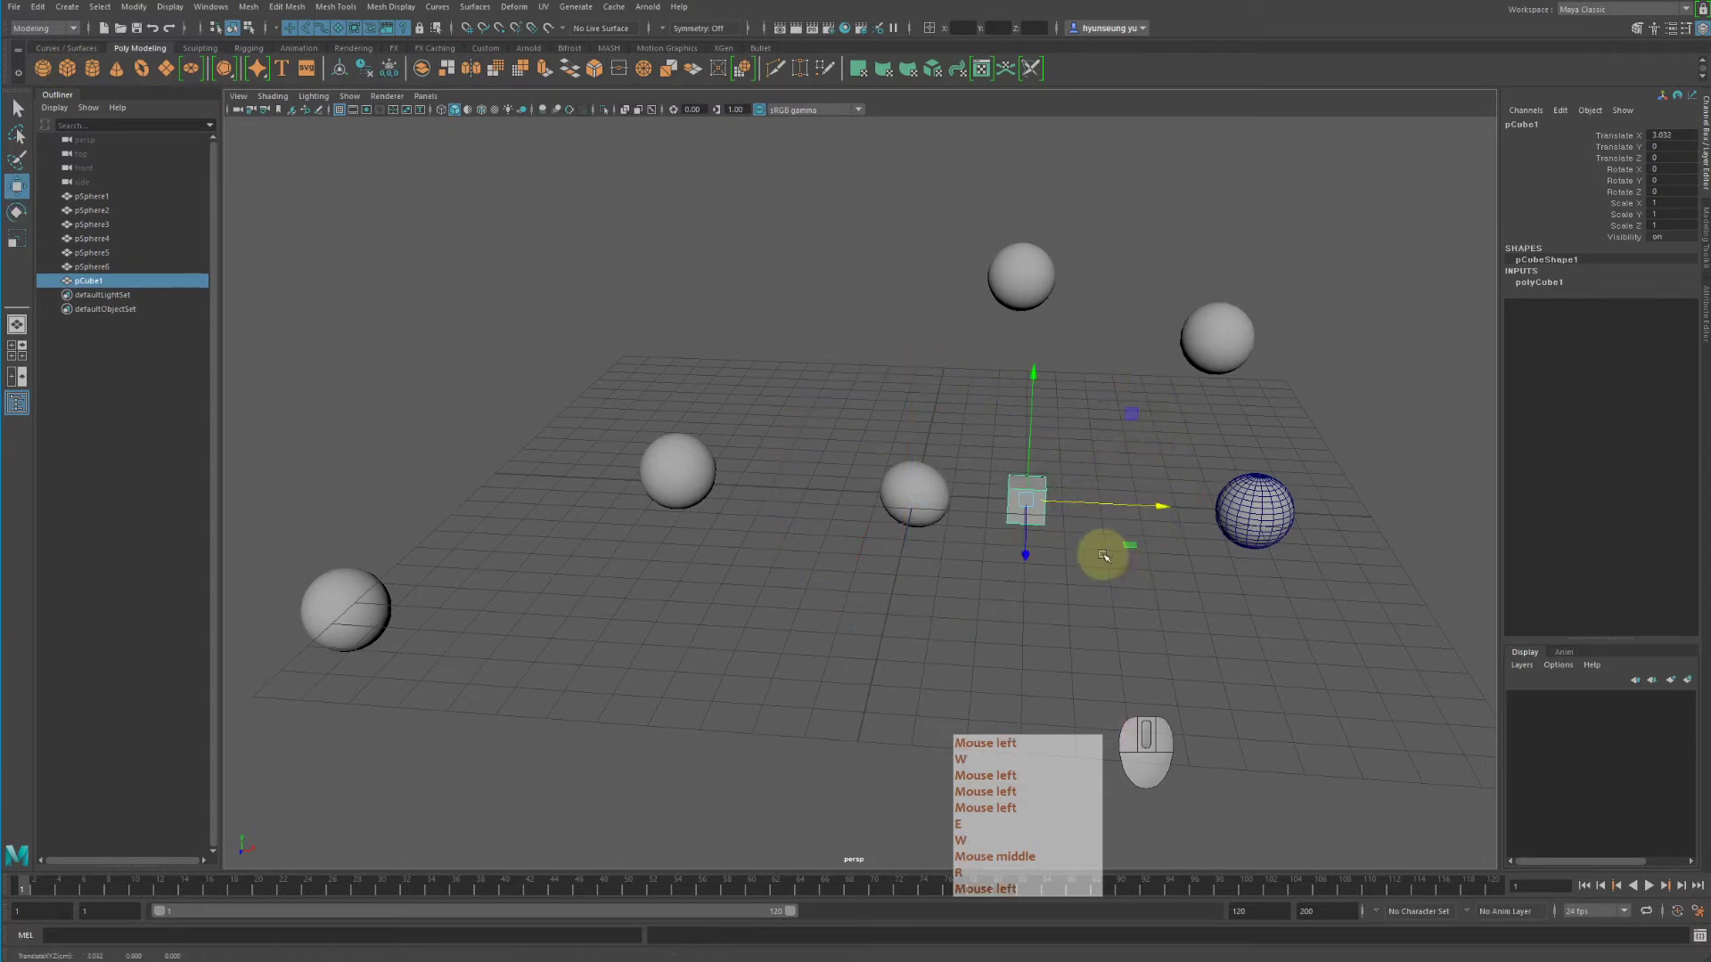
{"action": "left_click", "coordinate": [1100, 611]}
{"action": "left_click", "coordinate": [38, 7]}
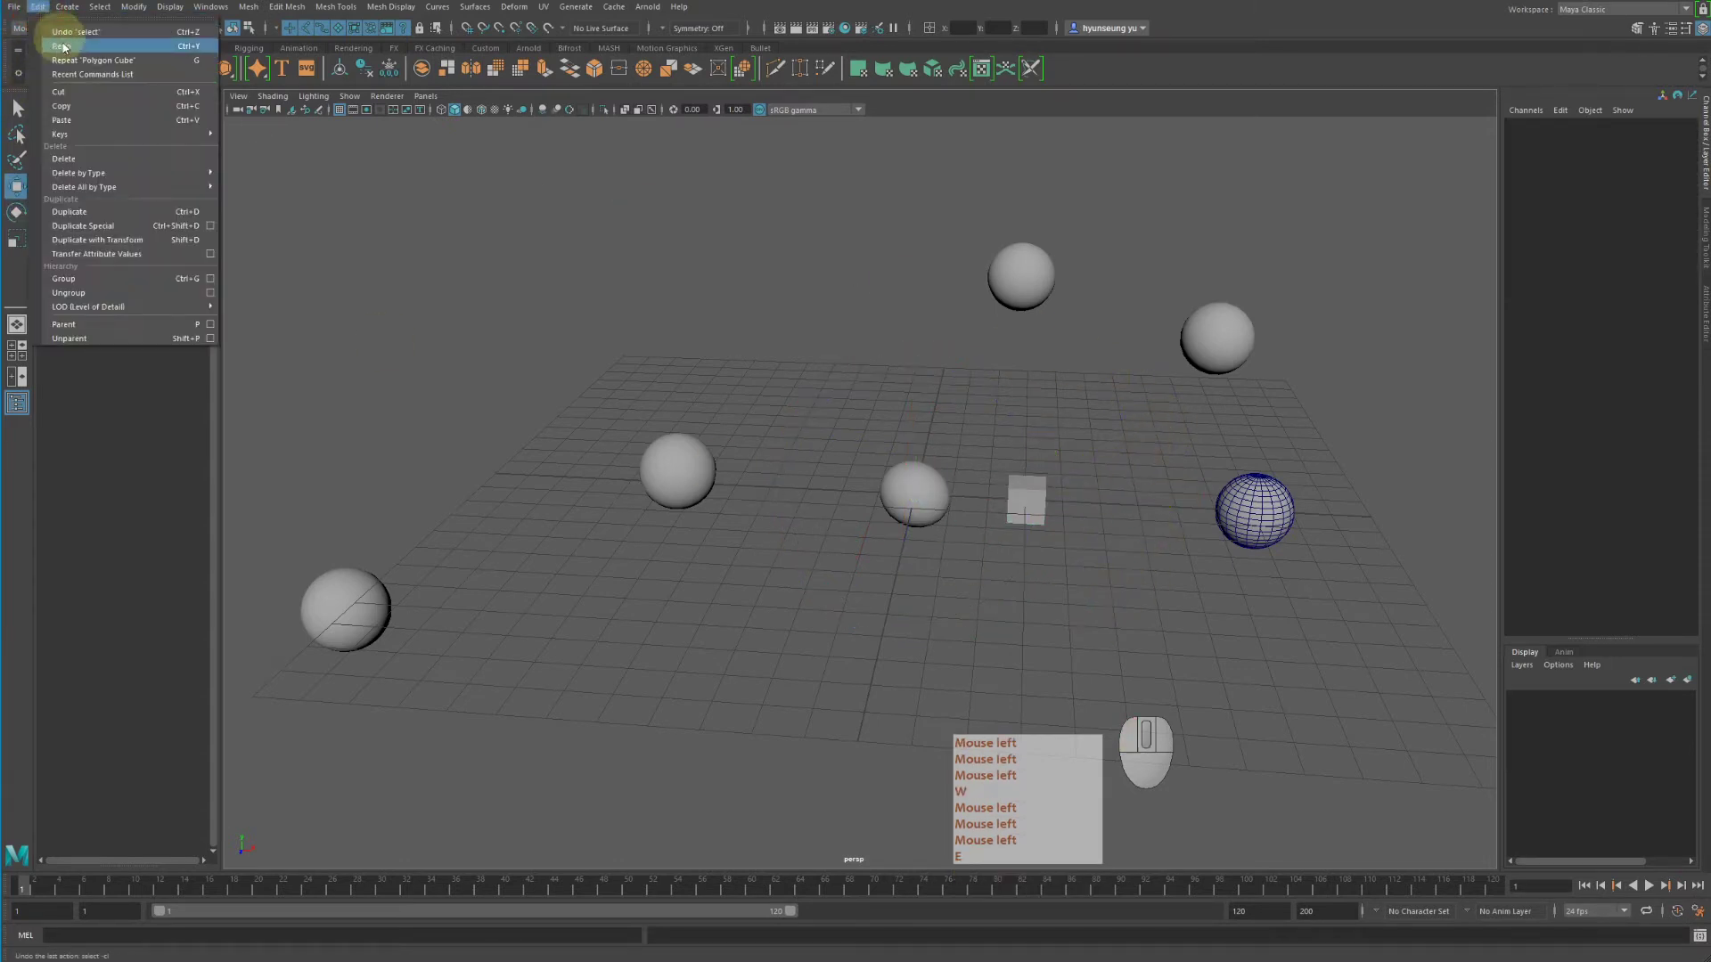
Step: Repeat the Polygon Cube command, move the new cube along X to about -2.82, and move the origin sphere along Z to about 9.57
{"action": "left_click", "coordinate": [105, 59]}
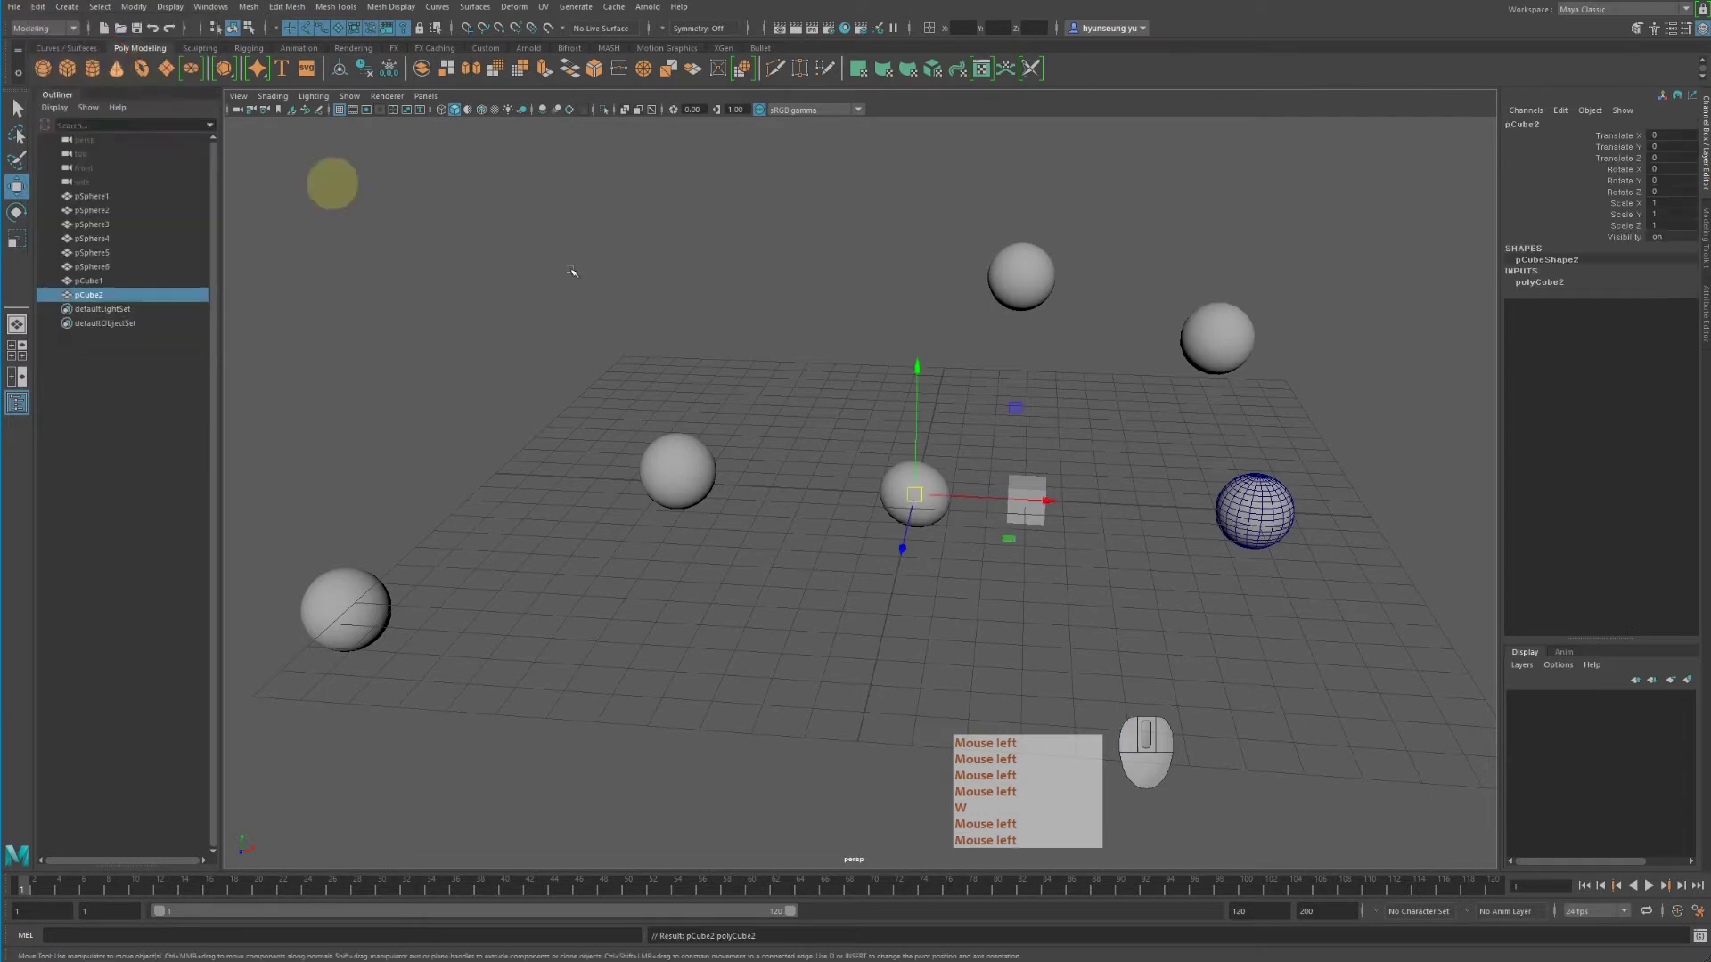
{"action": "key", "text": "w"}
{"action": "left_click_drag", "start_coordinate": [1025, 493], "coordinate": [930, 495]}
{"action": "left_click", "coordinate": [966, 416]}
{"action": "left_click", "coordinate": [917, 494]}
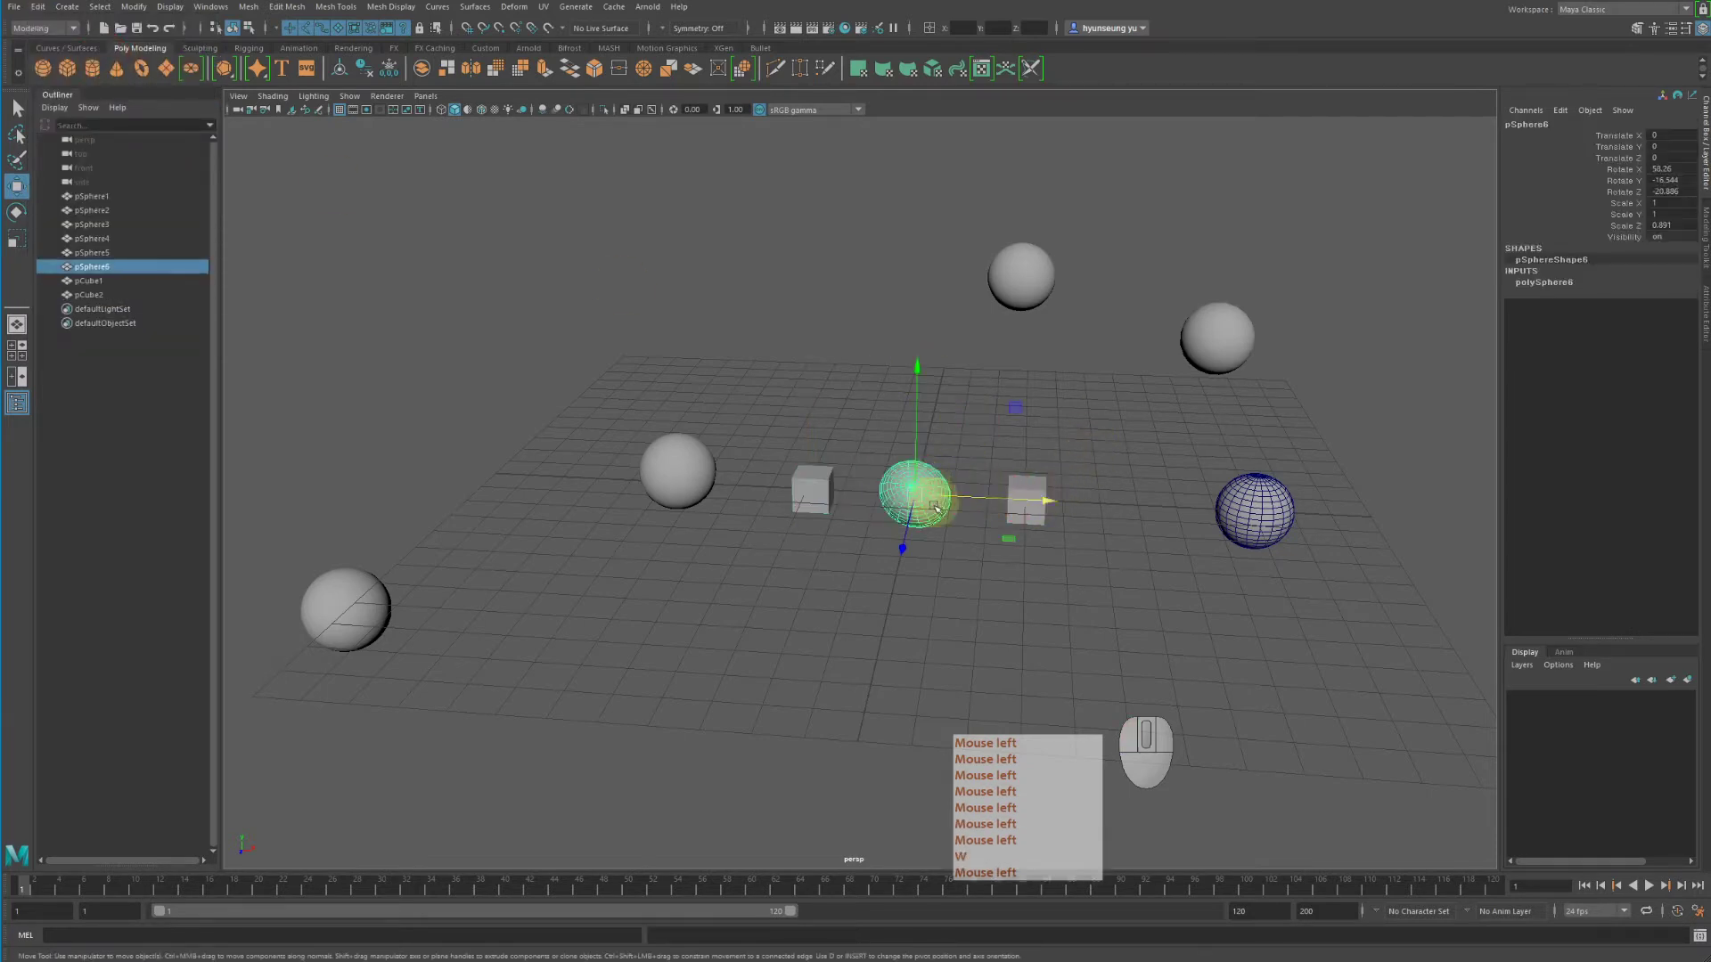
{"action": "left_click_drag", "start_coordinate": [898, 556], "coordinate": [739, 607]}
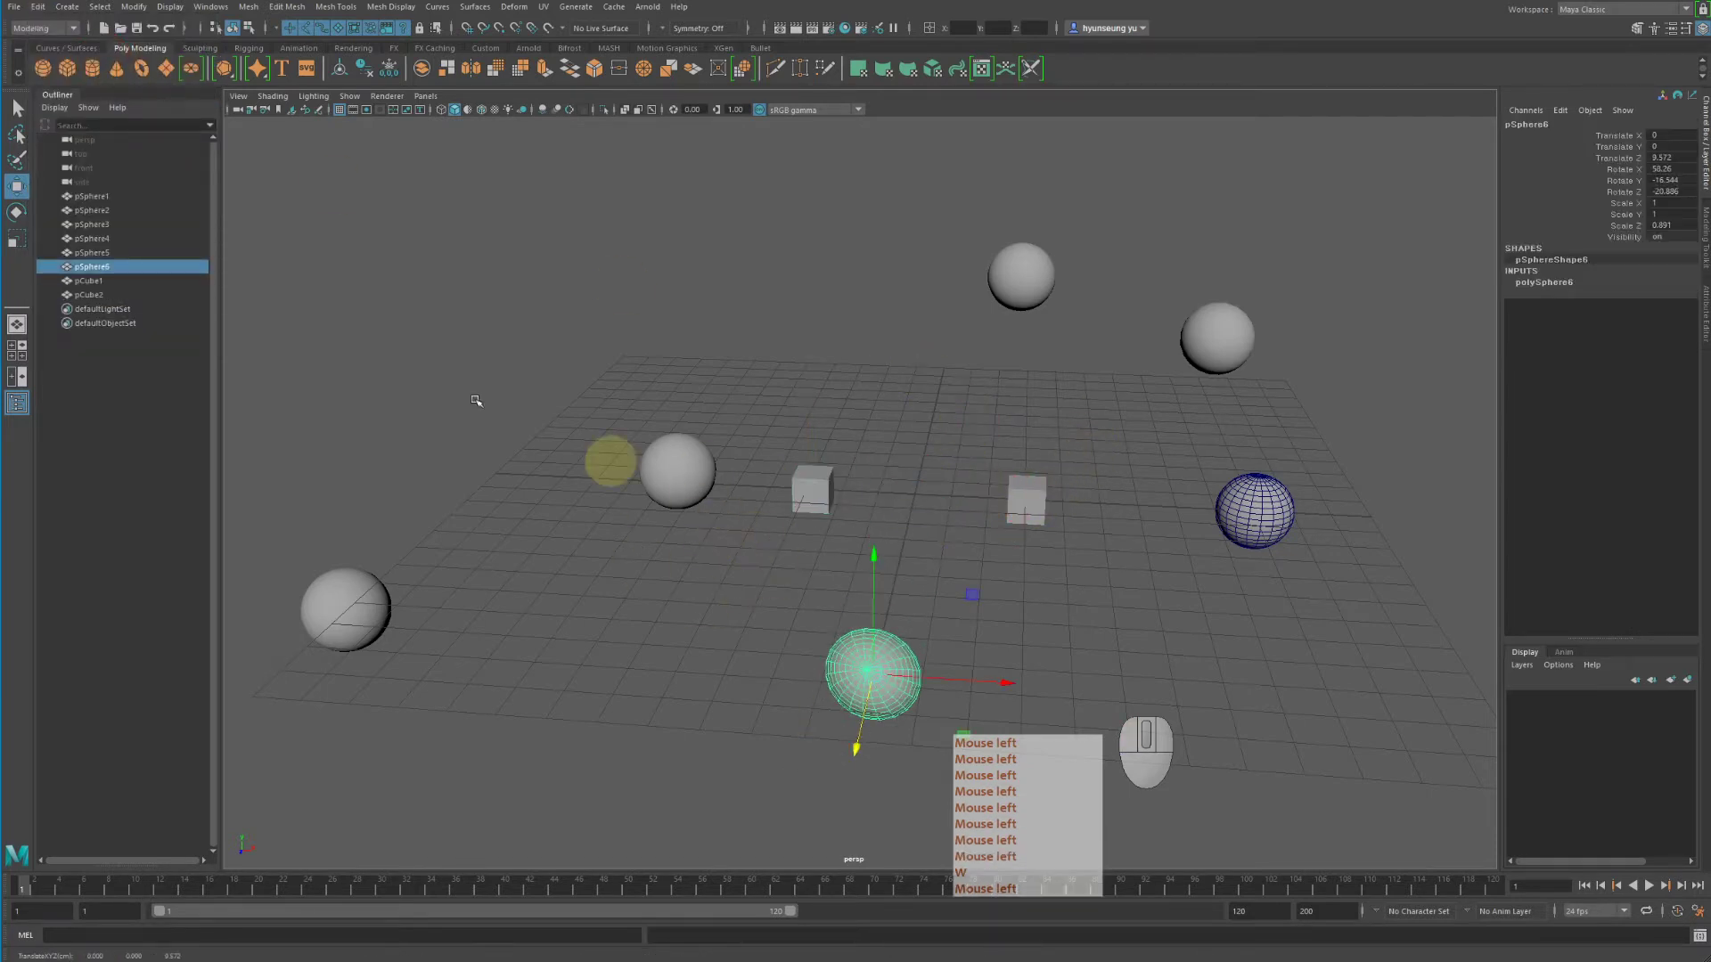
{"action": "left_click", "coordinate": [248, 6]}
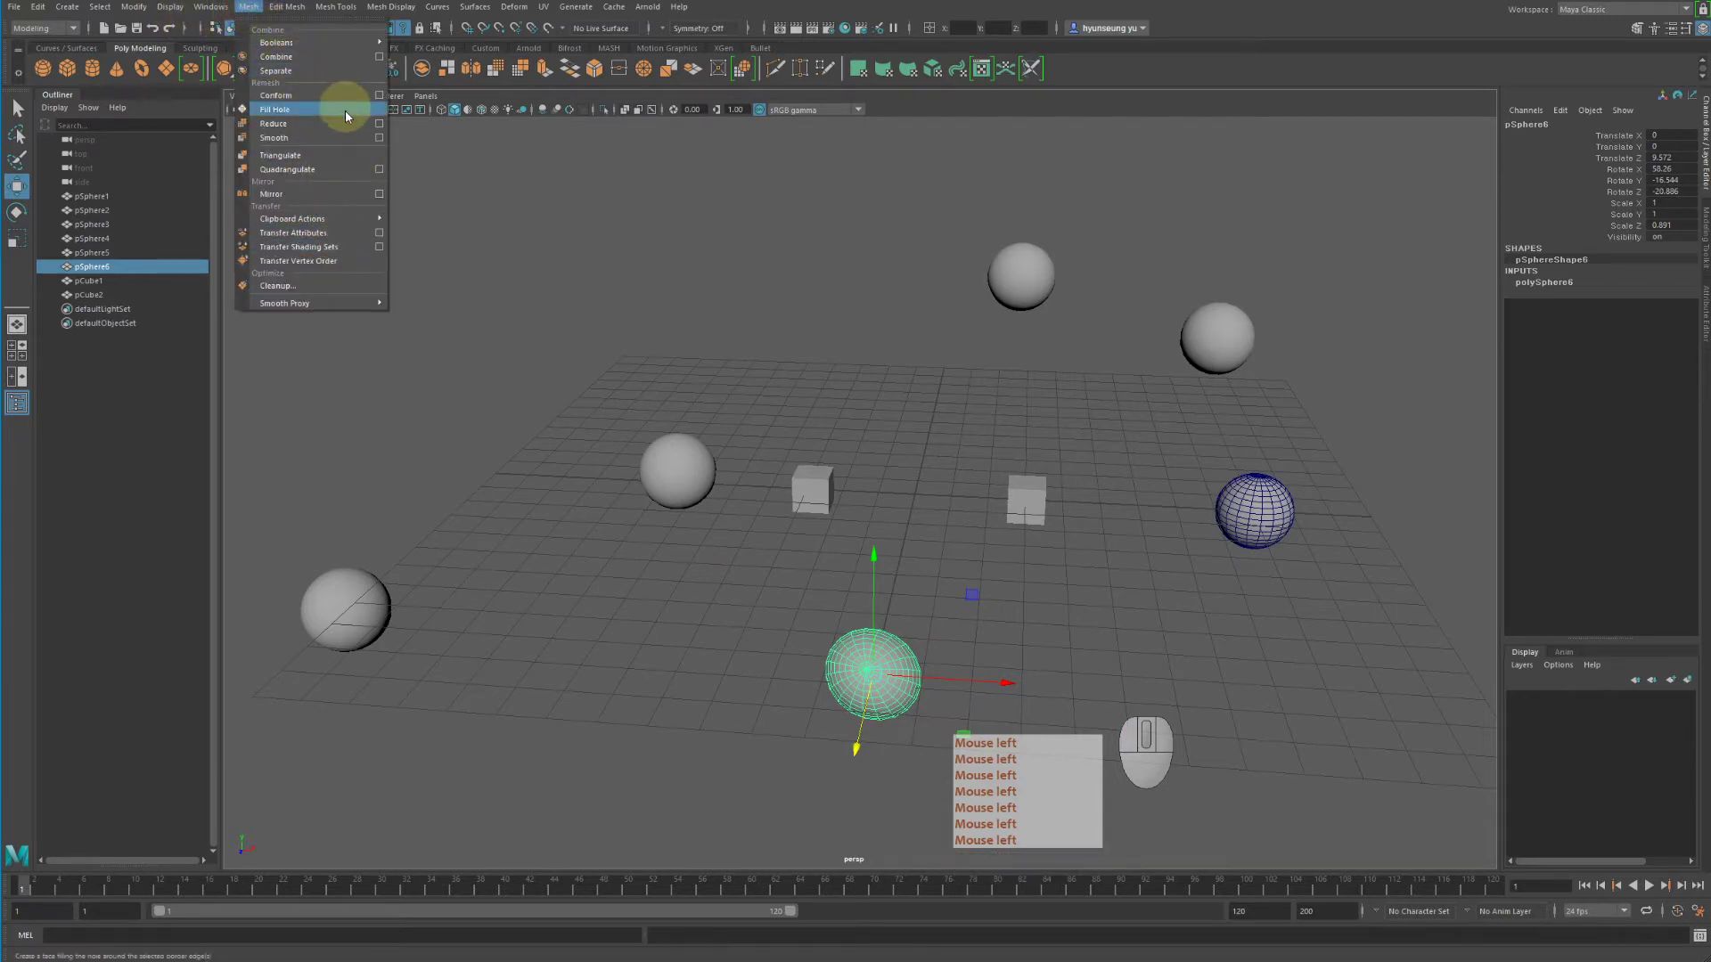
{"action": "left_click", "coordinate": [1054, 300]}
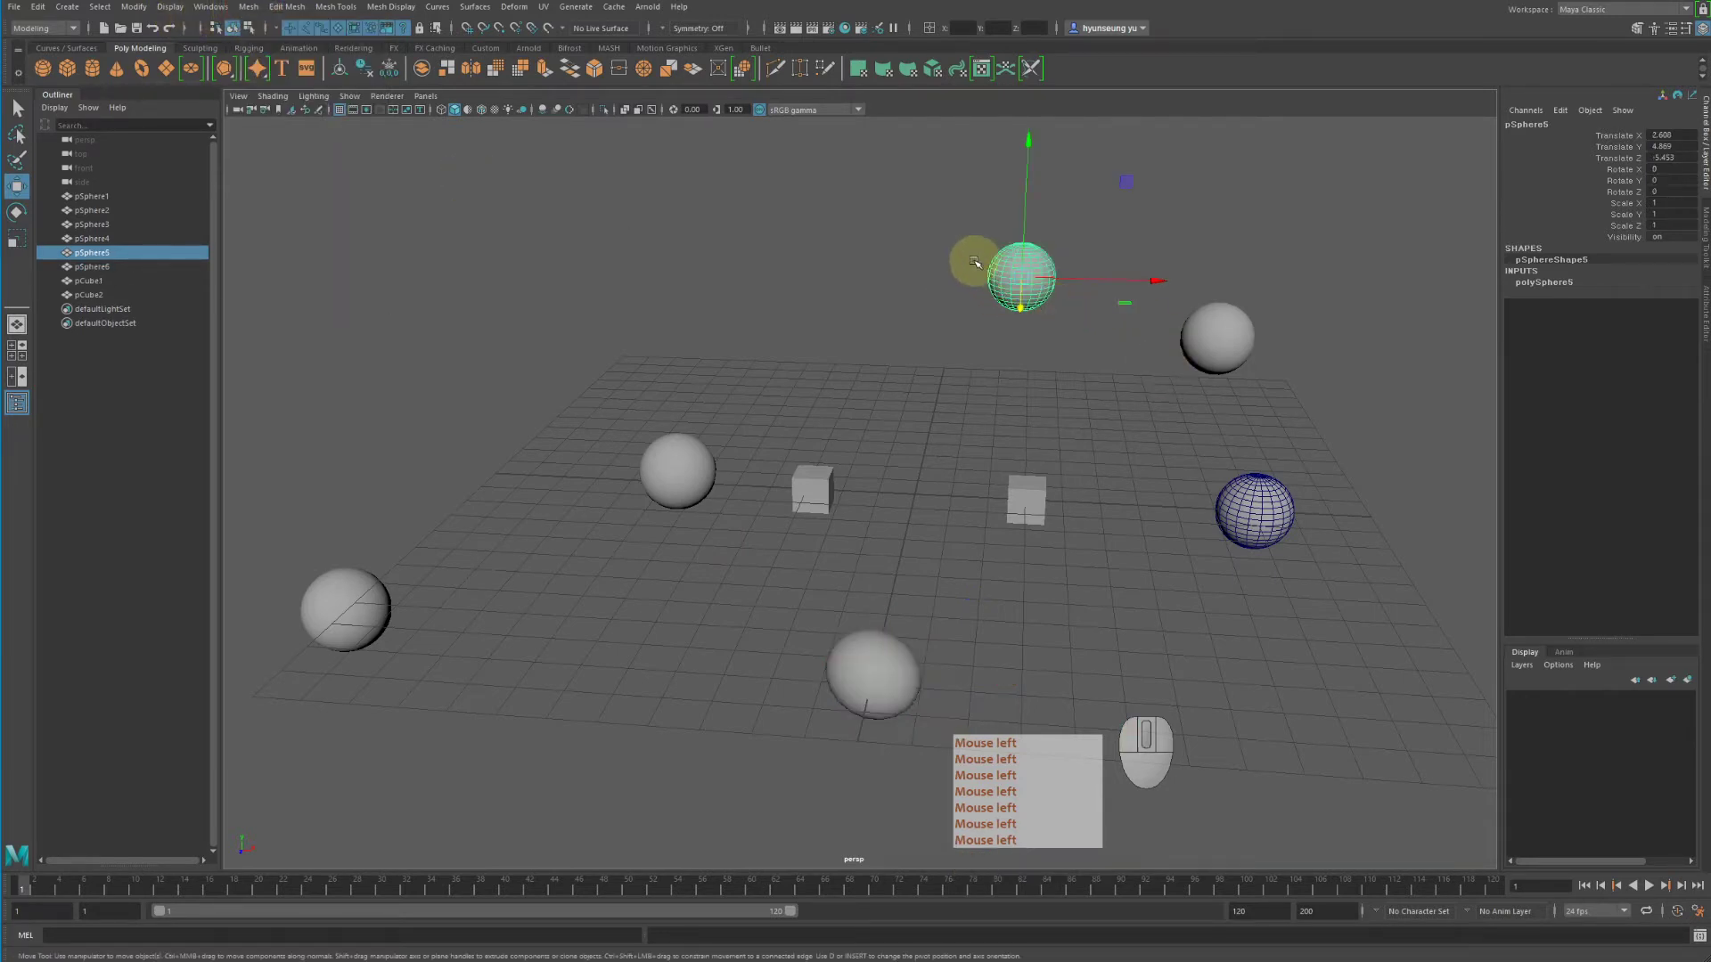
{"action": "left_click", "coordinate": [249, 6]}
{"action": "mouse_move", "coordinate": [285, 7]}
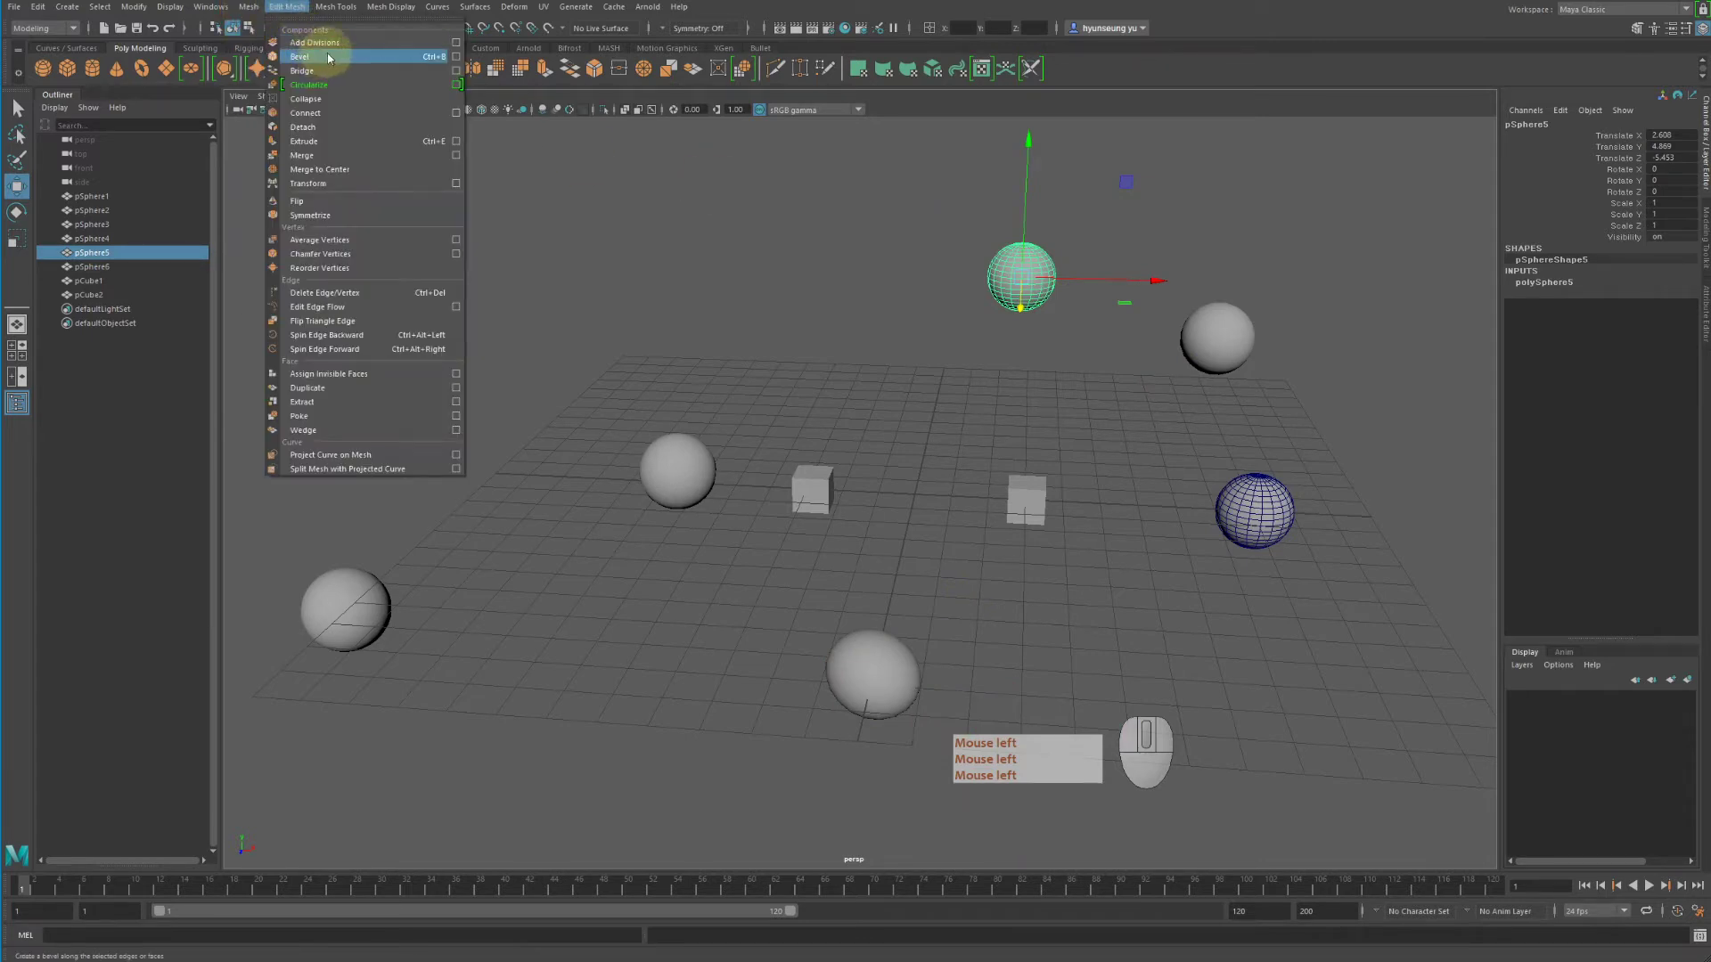
Step: Bevel the cube located at about 3 on the X axis, keeping the default fraction of 0.5
{"action": "left_click", "coordinate": [1016, 495]}
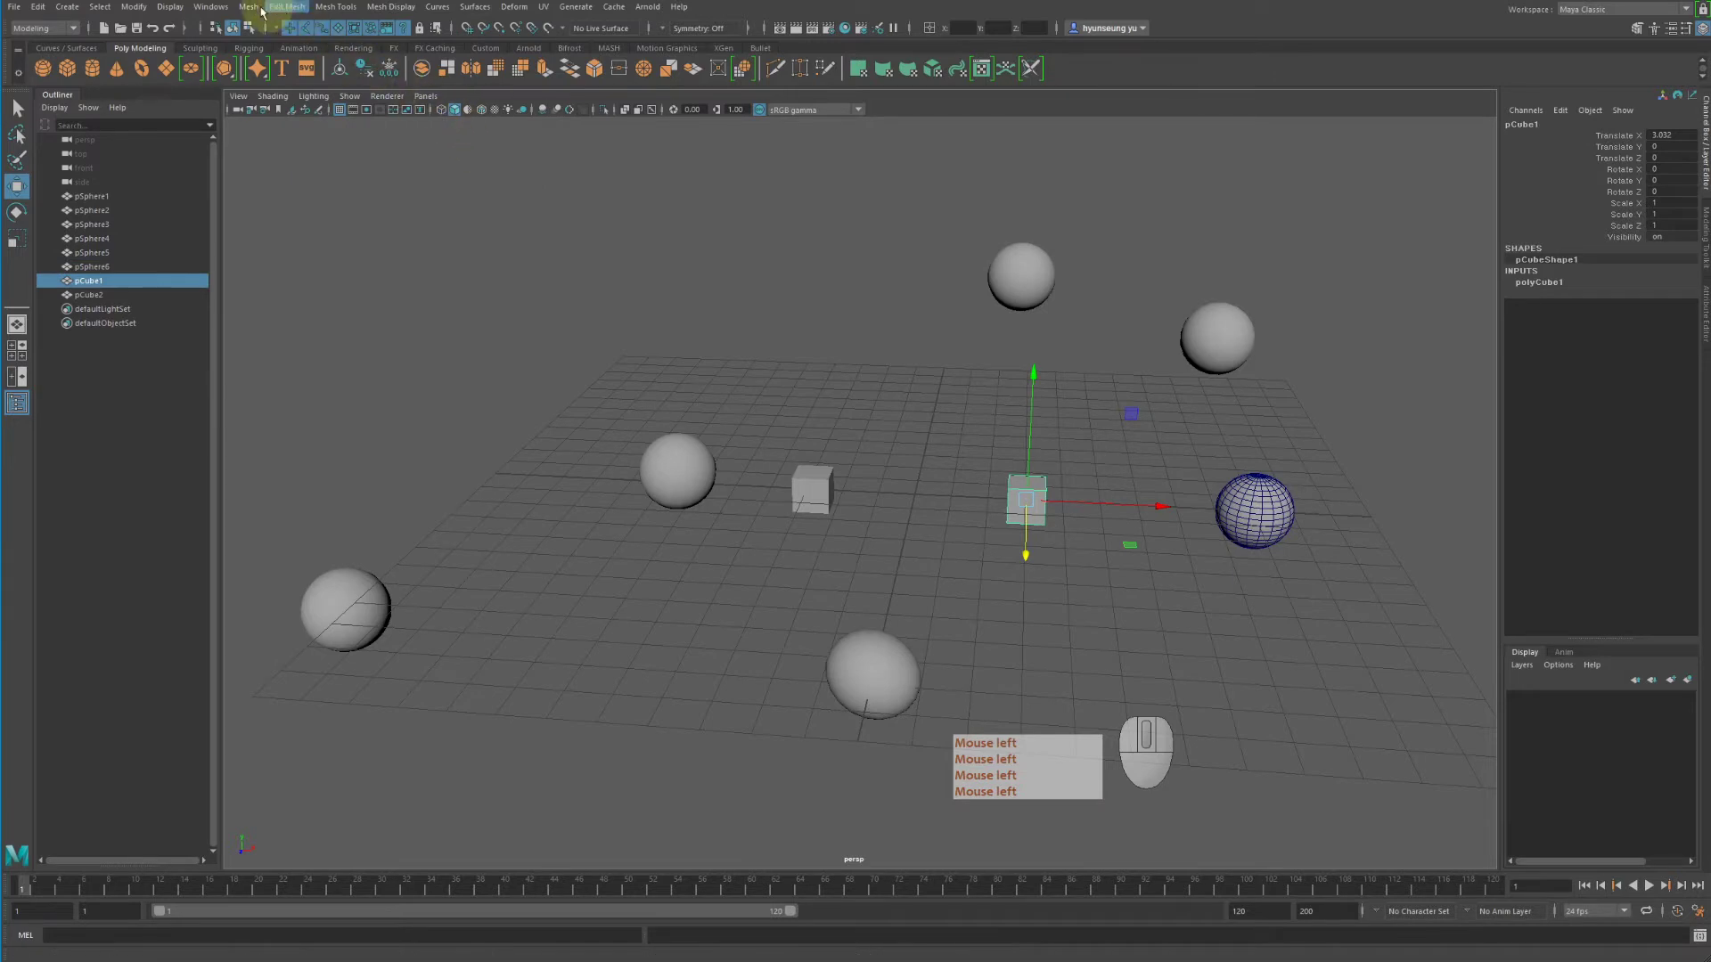
{"action": "left_click", "coordinate": [249, 7]}
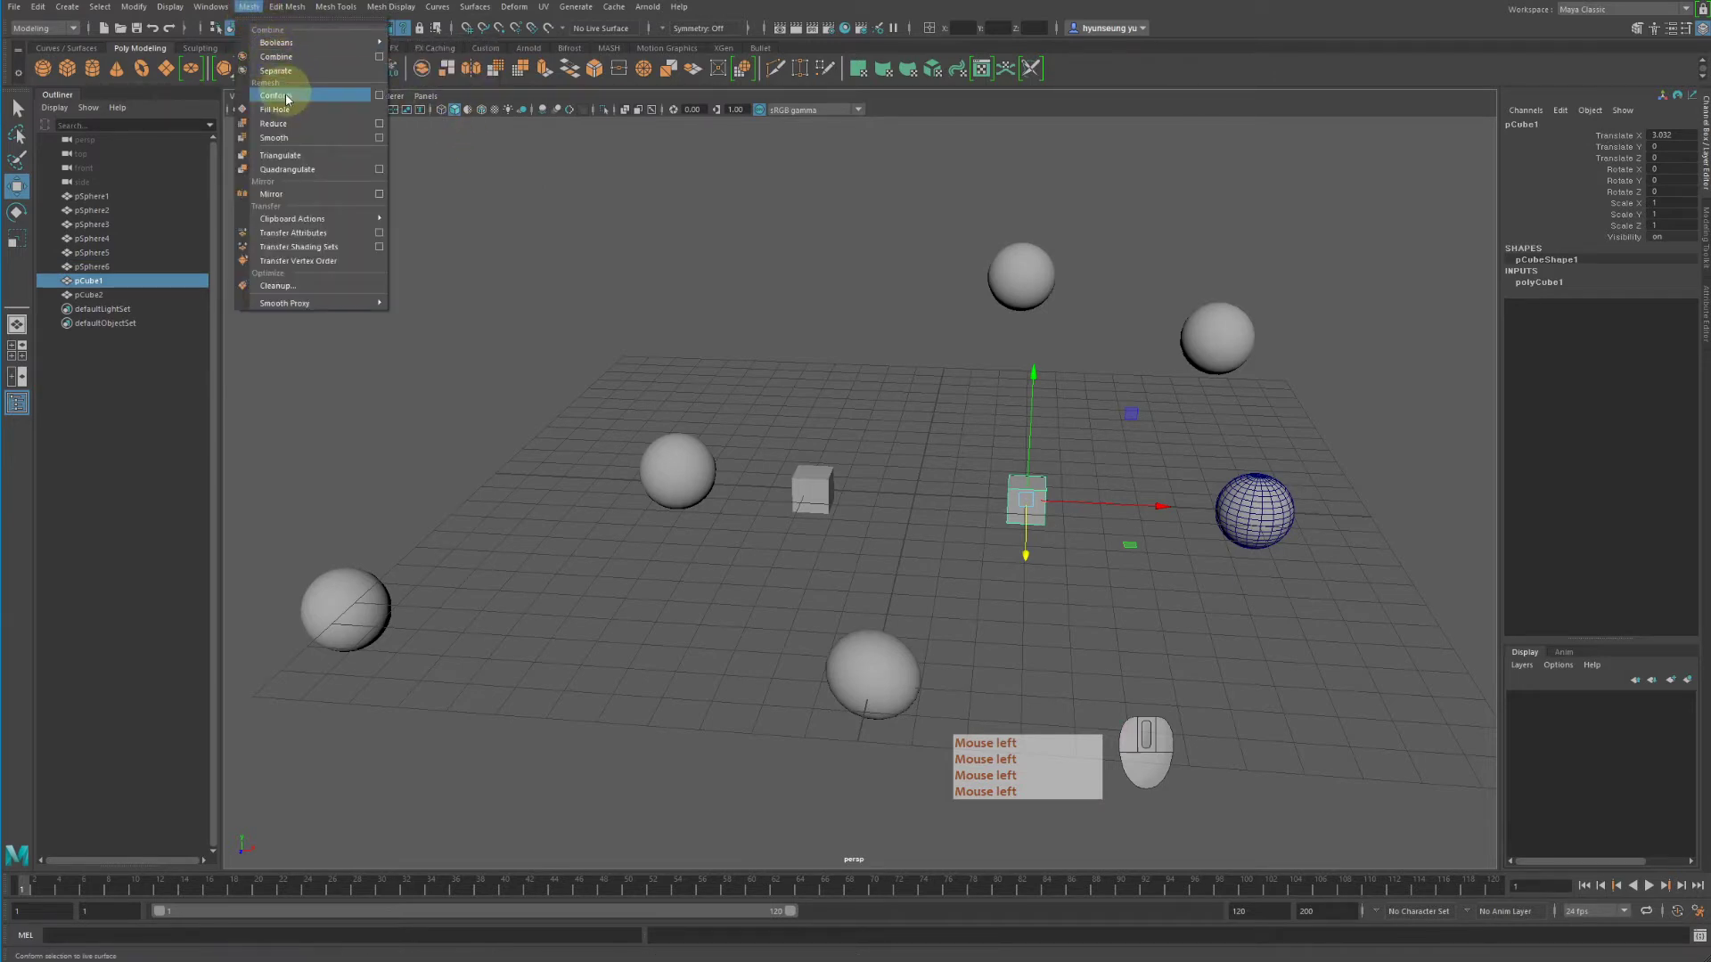
{"action": "left_click", "coordinate": [250, 7]}
{"action": "left_click", "coordinate": [249, 7]}
{"action": "mouse_move", "coordinate": [287, 7]}
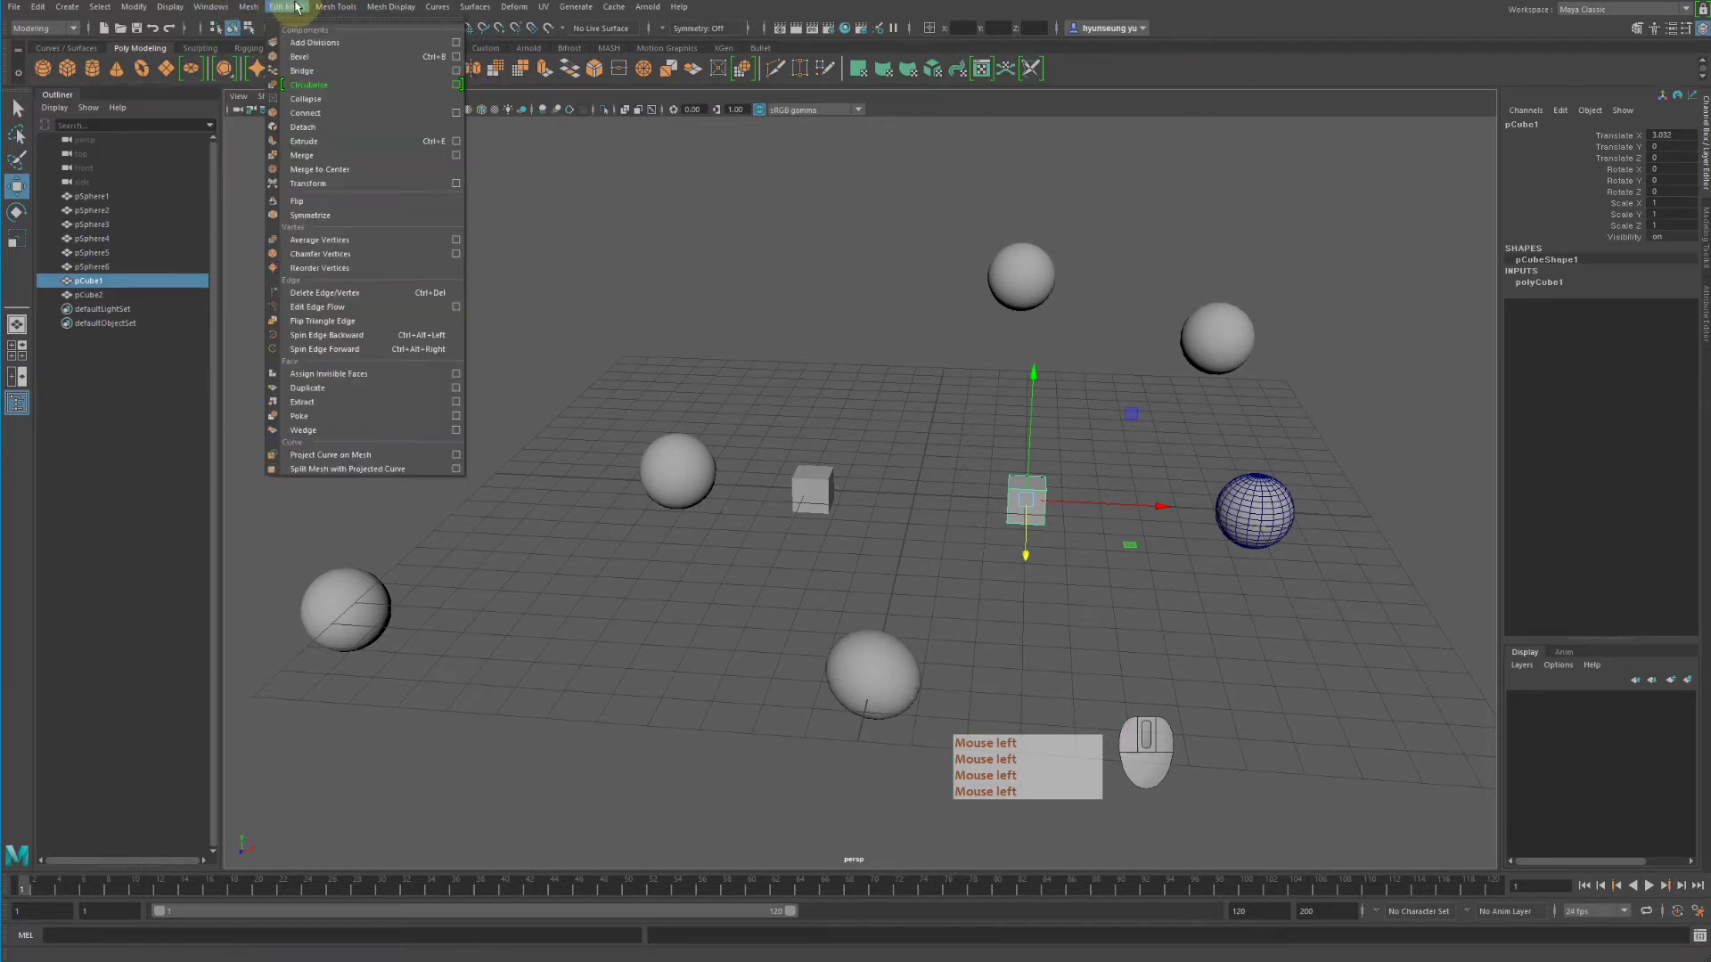
{"action": "left_click", "coordinate": [323, 56]}
{"action": "scroll", "coordinate": [1150, 559], "scroll_direction": "up", "scroll_amount": 3}
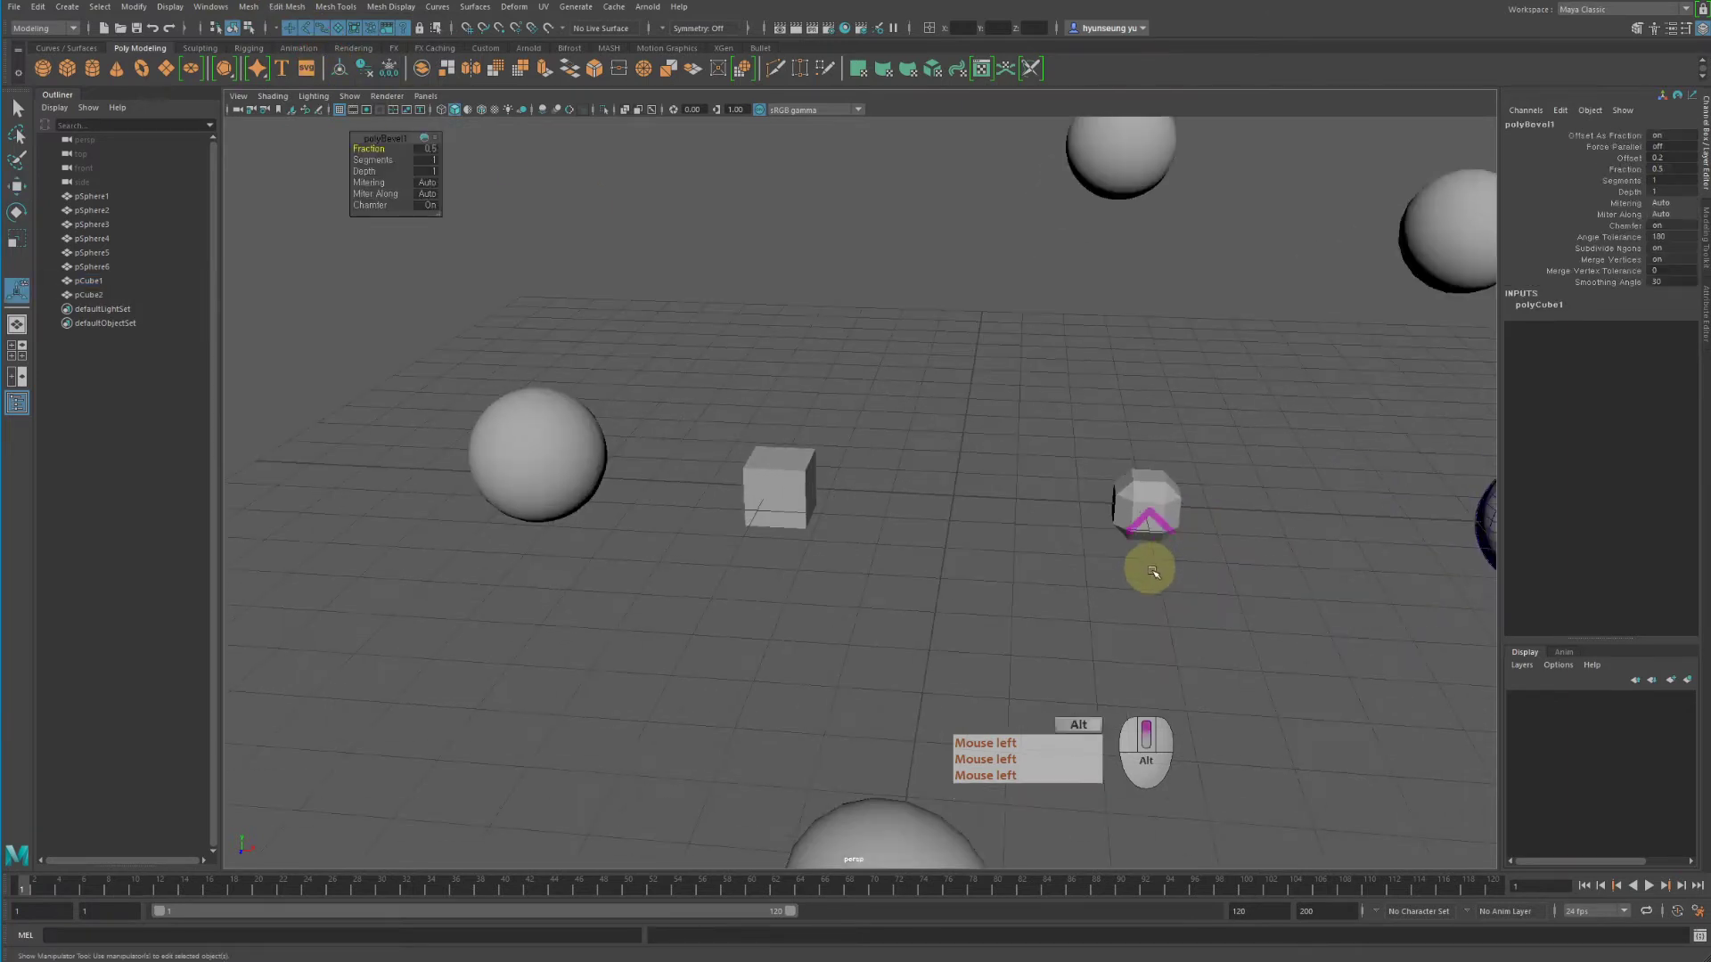
{"action": "middle_click_drag", "start_coordinate": [1146, 565], "coordinate": [846, 502], "text": "alt"}
{"action": "left_click_drag", "start_coordinate": [846, 502], "coordinate": [860, 499], "text": "alt"}
{"action": "right_click_drag", "start_coordinate": [860, 499], "coordinate": [1092, 474], "text": "alt"}
{"action": "left_click", "coordinate": [813, 385]}
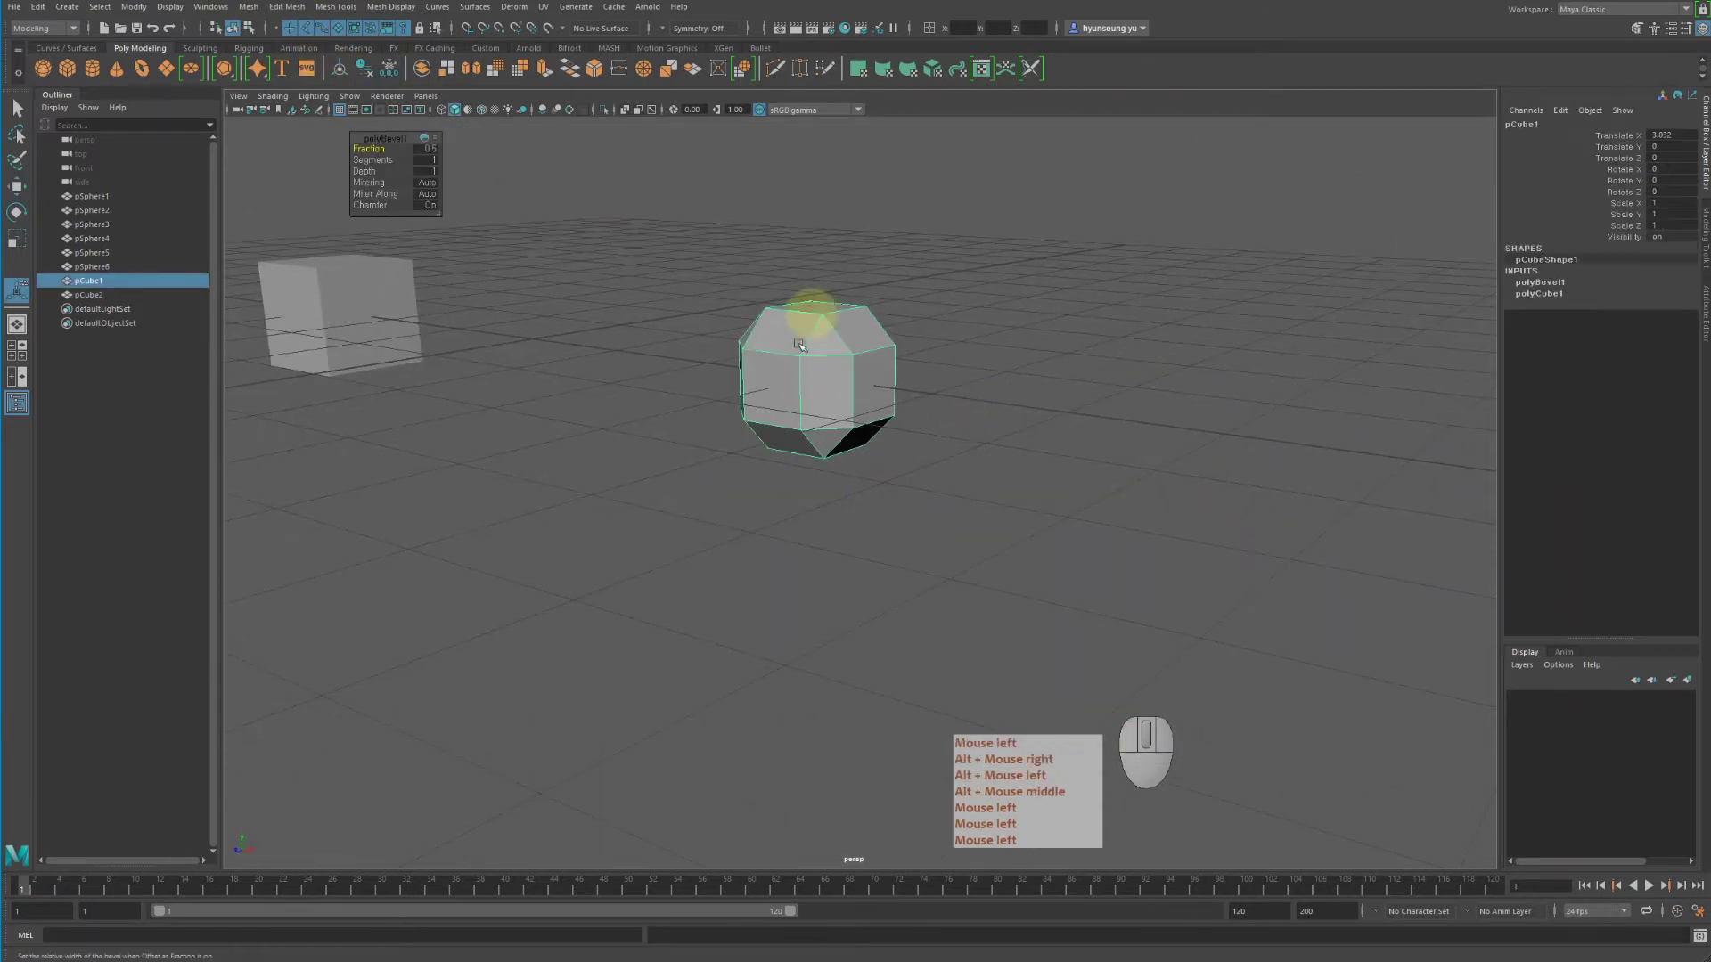
Step: Select the unbevelled cube on the negative X side and repeat the Bevel command on it
{"action": "middle_click_drag", "start_coordinate": [530, 369], "coordinate": [978, 473], "text": "alt"}
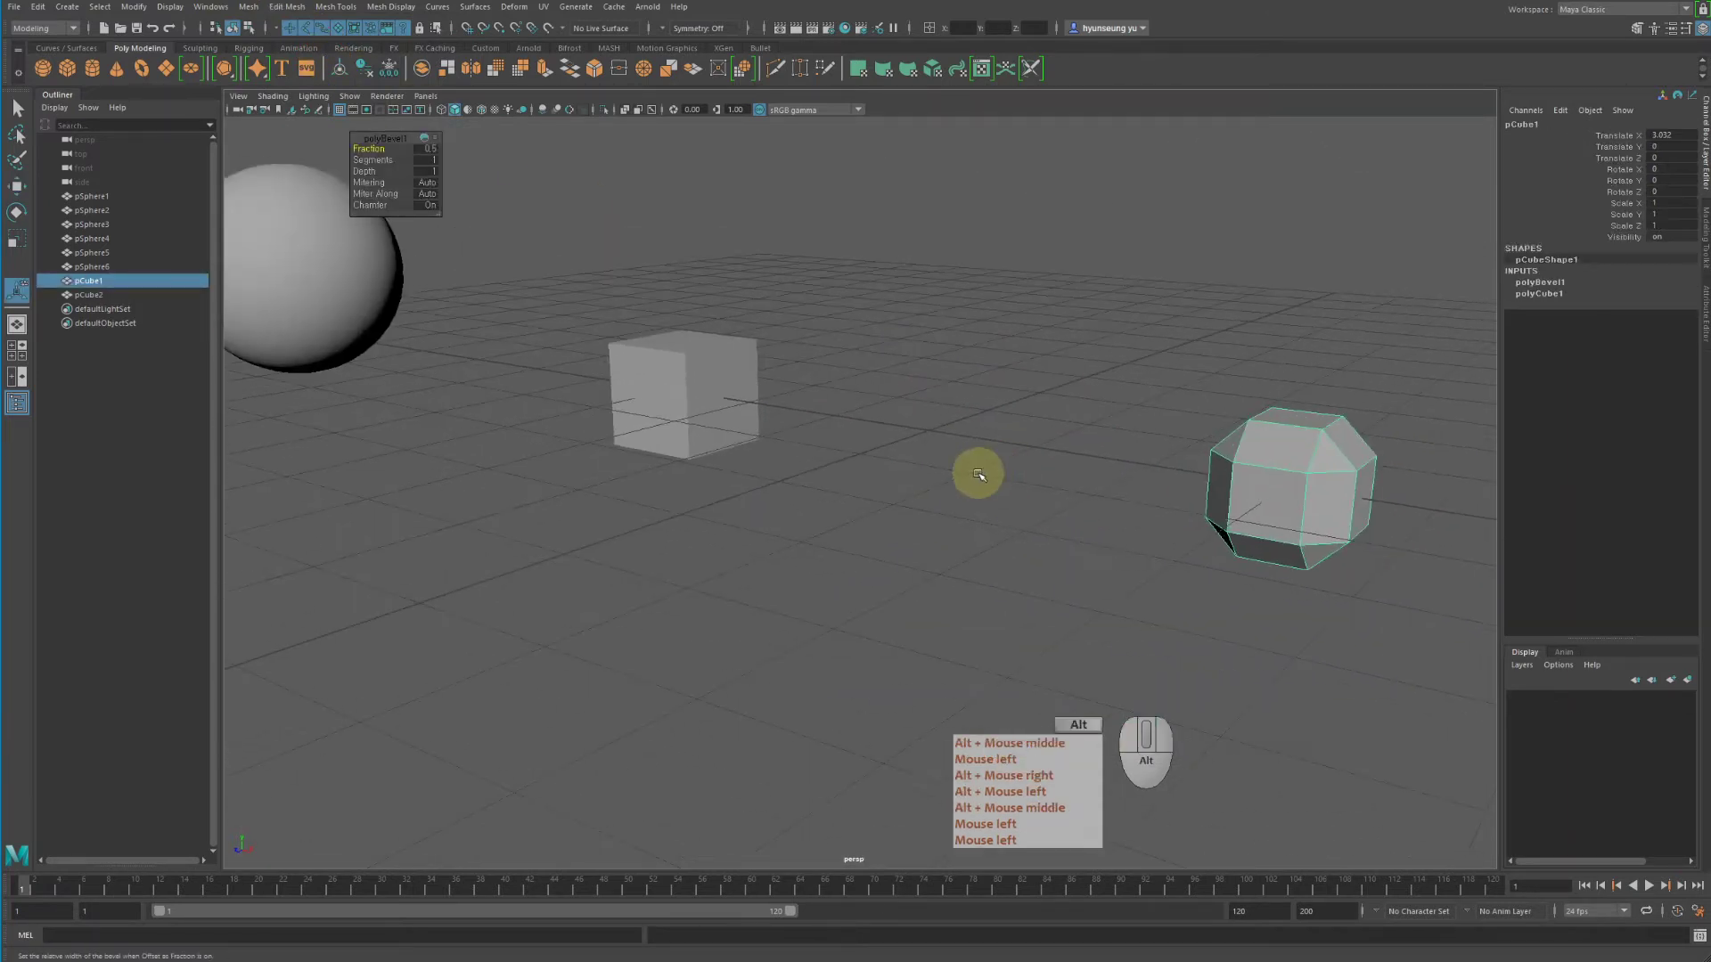
{"action": "left_click", "coordinate": [38, 7]}
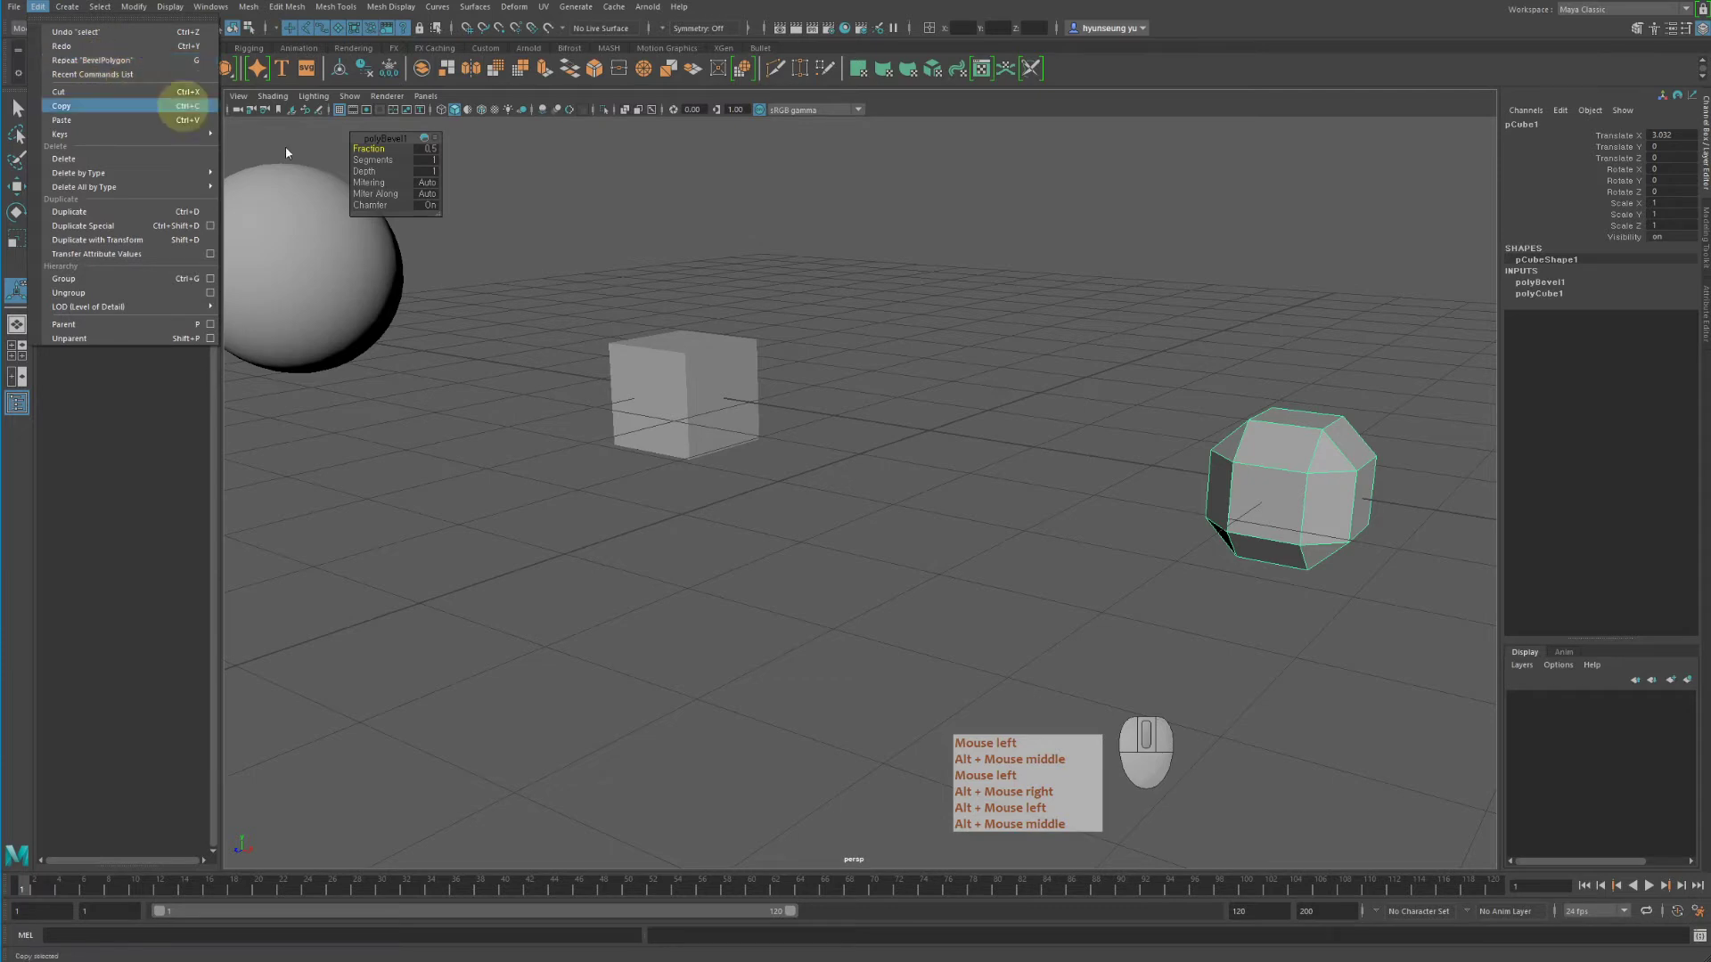
{"action": "left_click", "coordinate": [100, 62]}
{"action": "left_click_drag", "start_coordinate": [583, 278], "coordinate": [843, 505]}
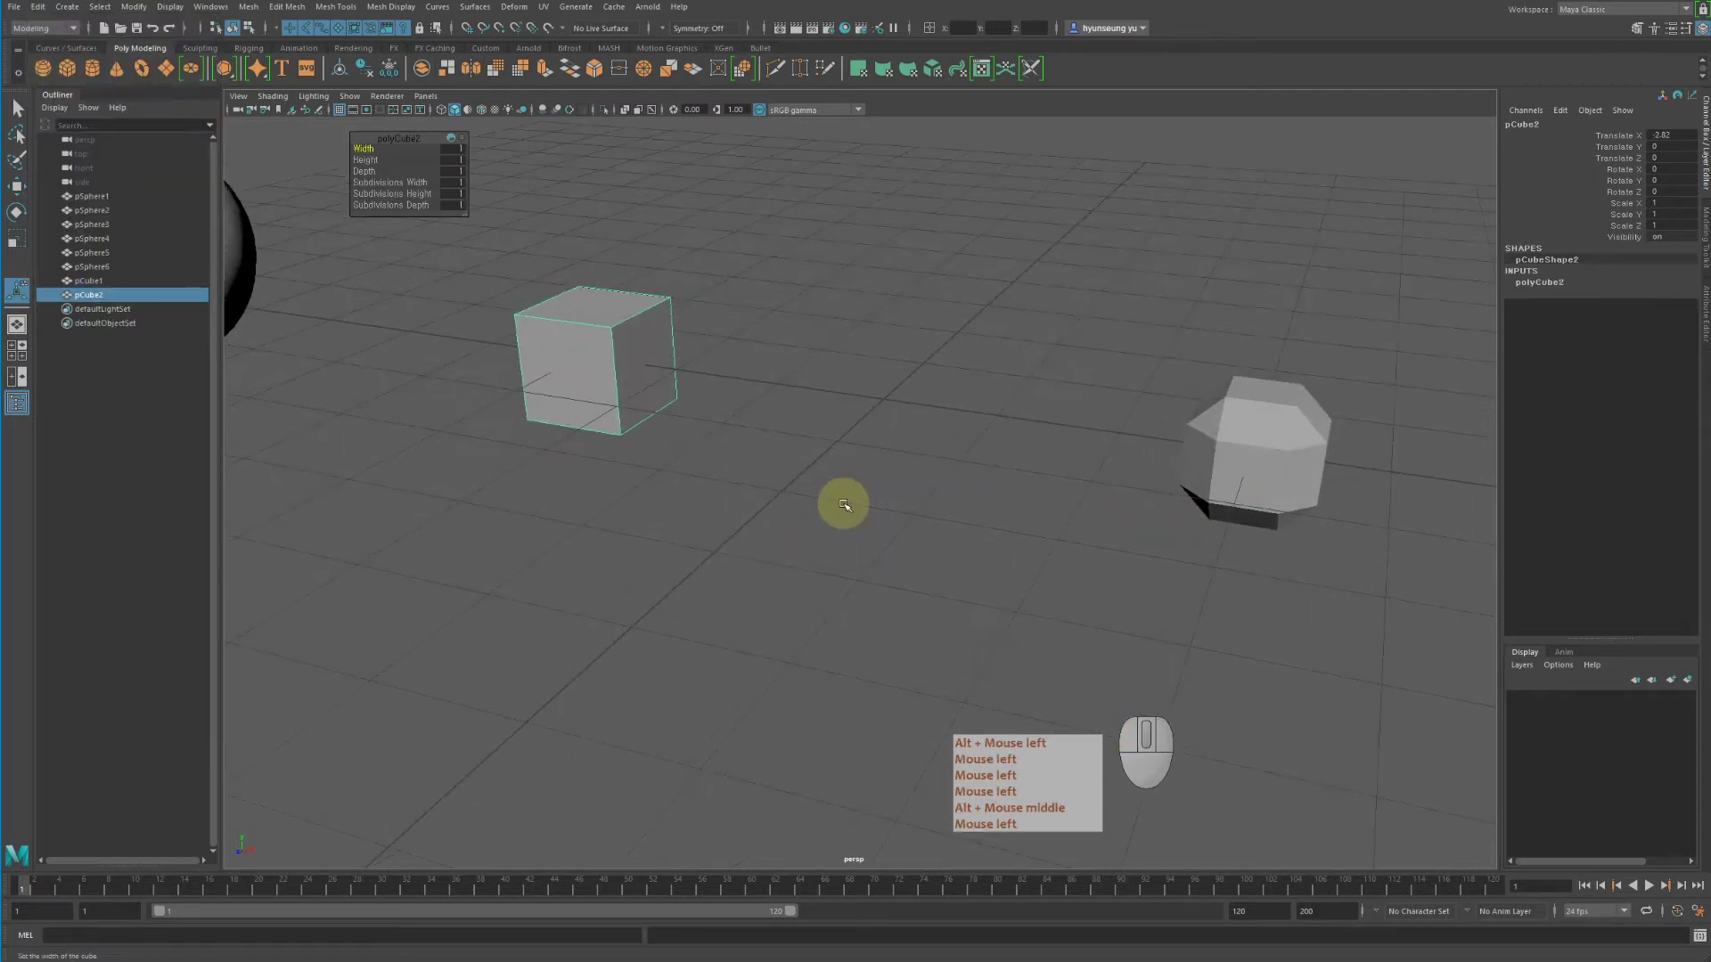
{"action": "key", "text": "g"}
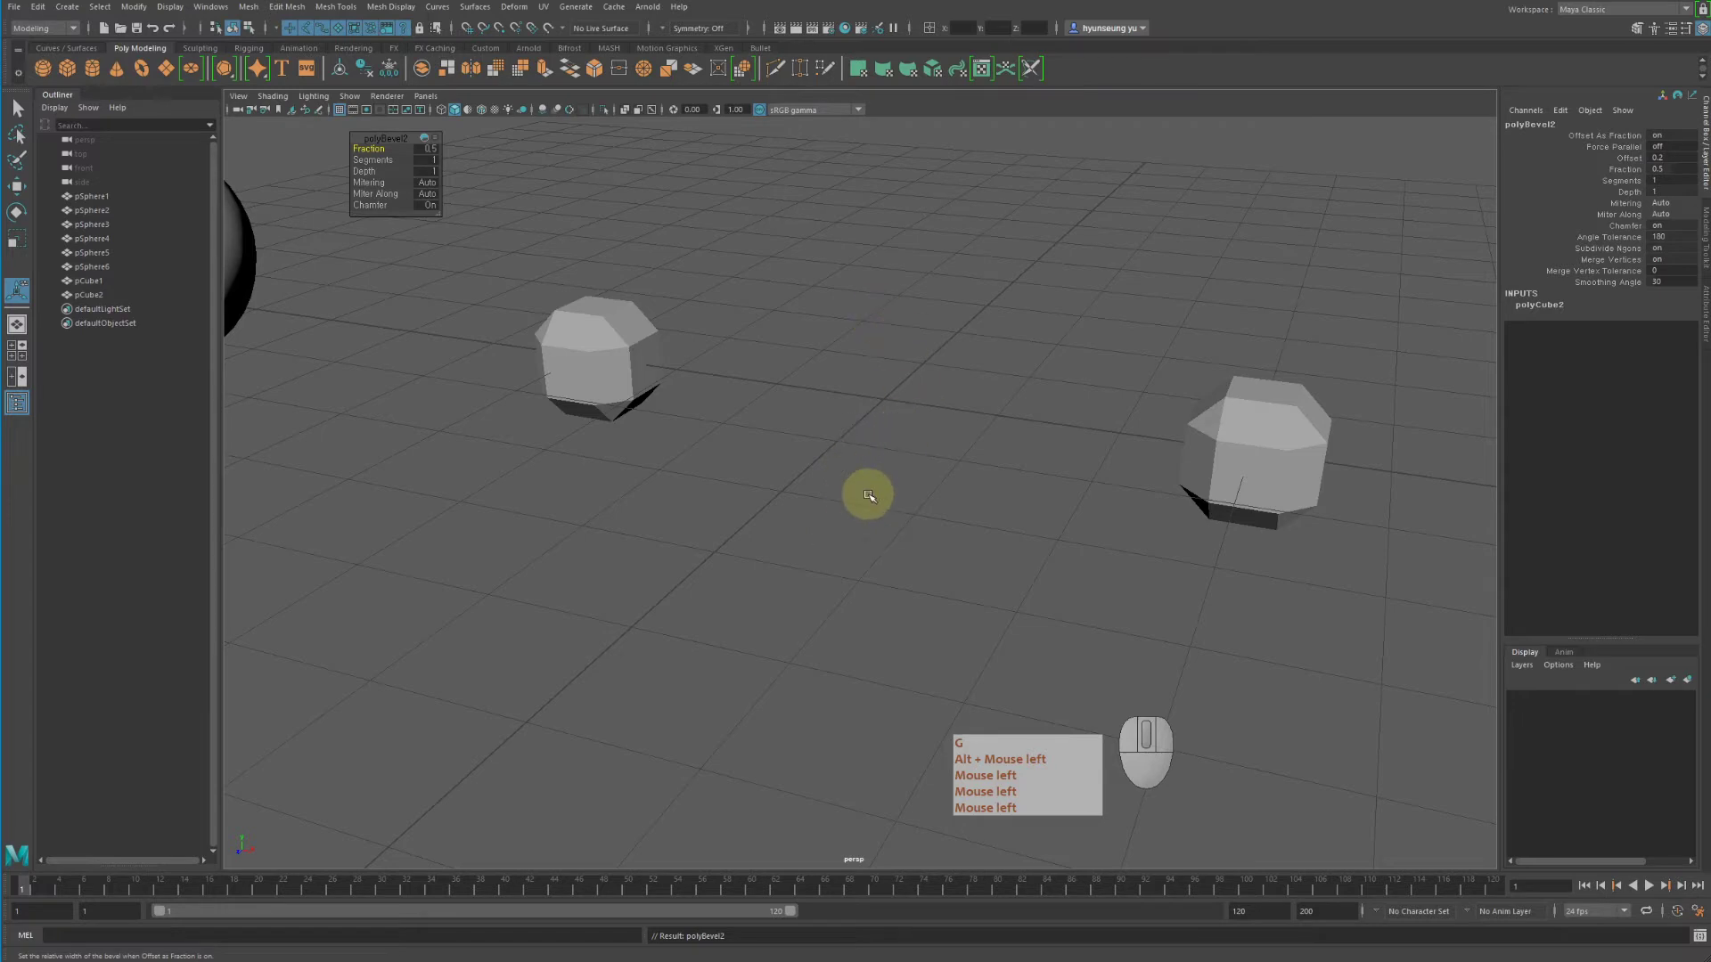
{"action": "right_click_drag", "start_coordinate": [903, 536], "coordinate": [832, 556], "text": "alt"}
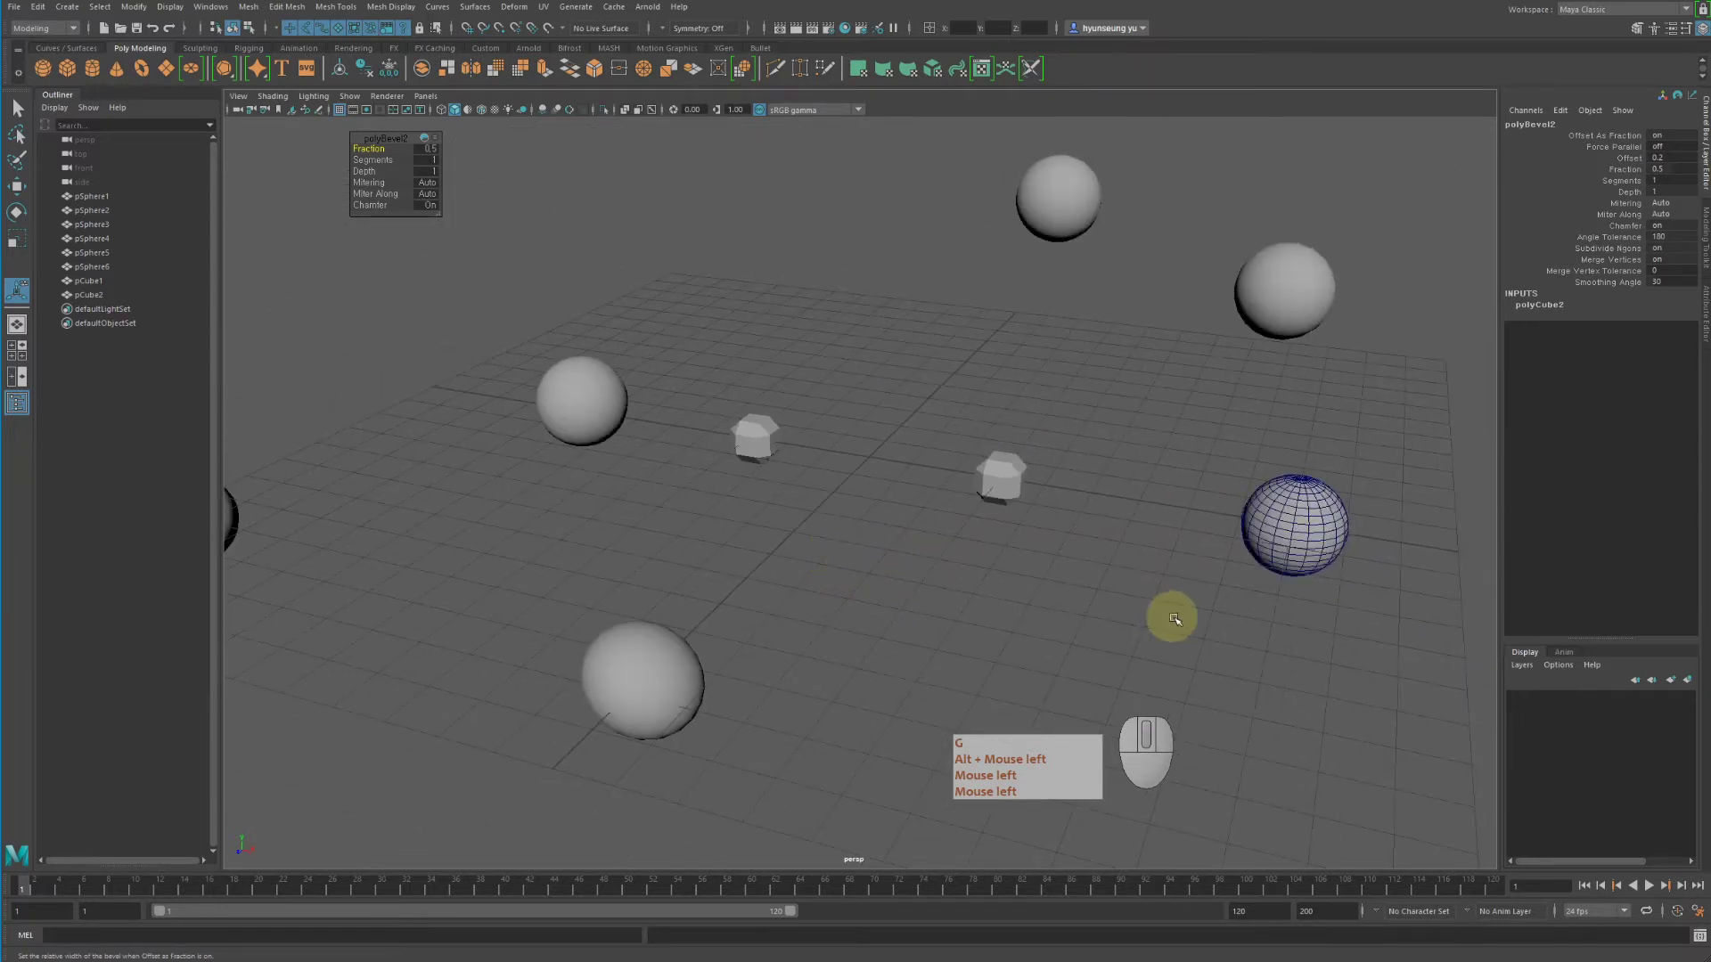
Step: Move the blue-wireframe sphere along X towards the nearby bevelled cube, to about 5.42, and deselect it
{"action": "left_click", "coordinate": [1342, 556]}
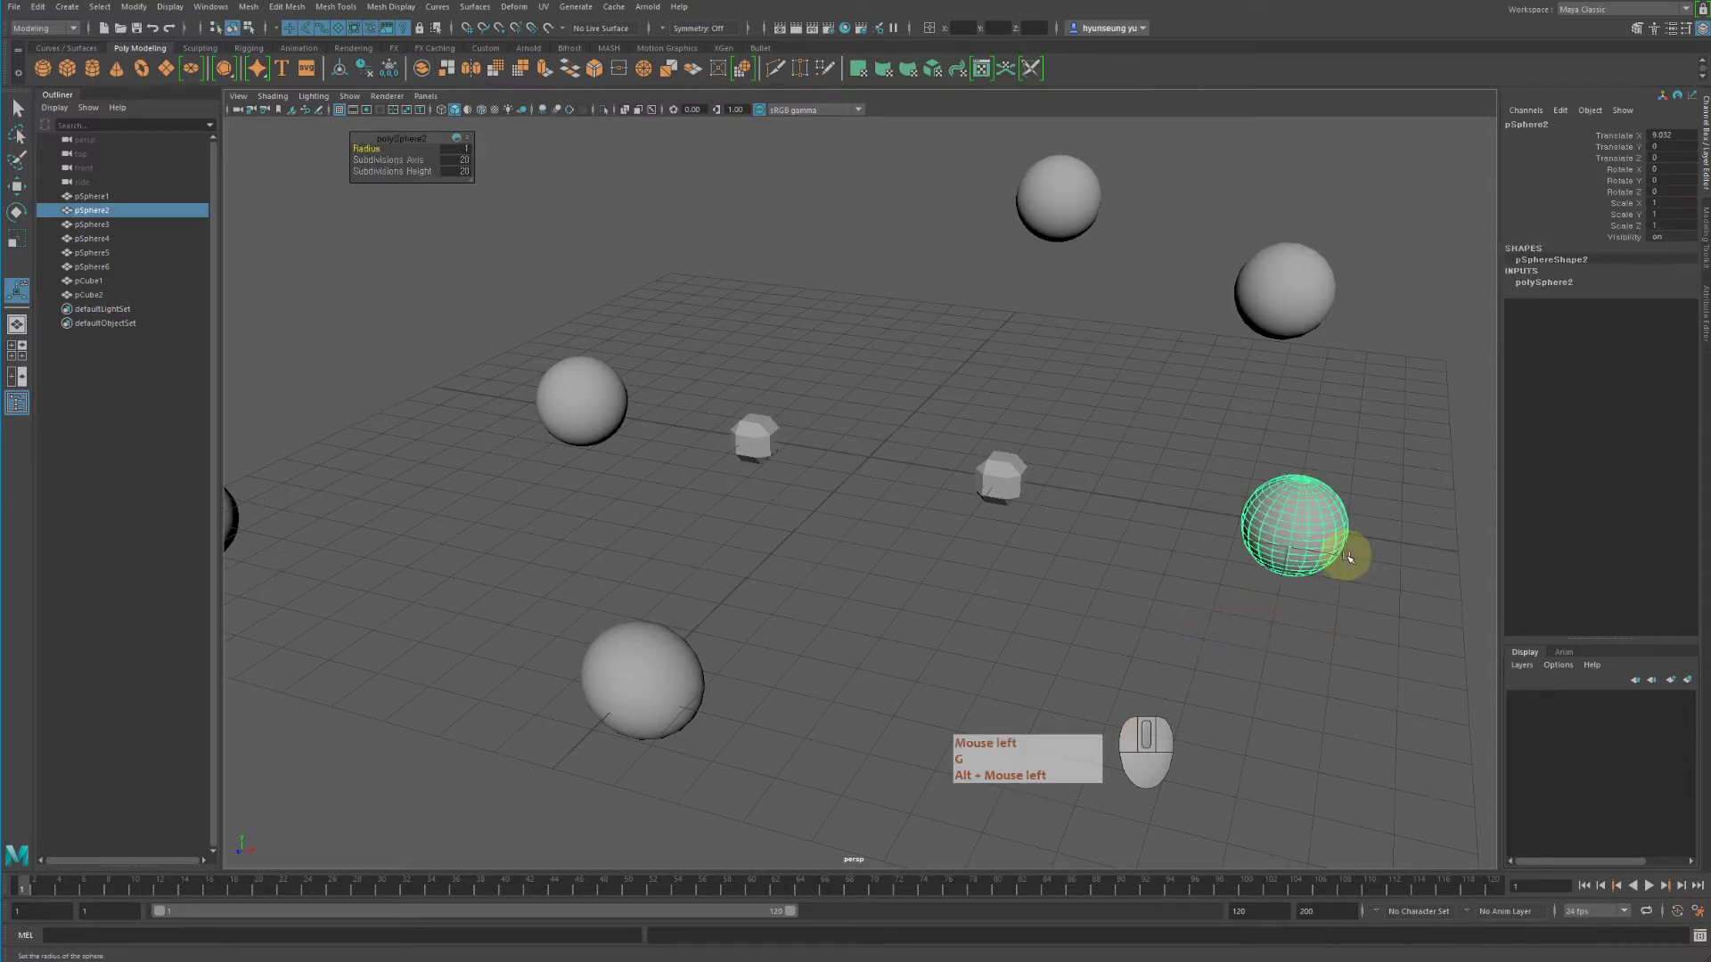
{"action": "left_click_drag", "start_coordinate": [1412, 561], "coordinate": [1237, 512]}
{"action": "key", "text": "w"}
{"action": "left_click", "coordinate": [1302, 466]}
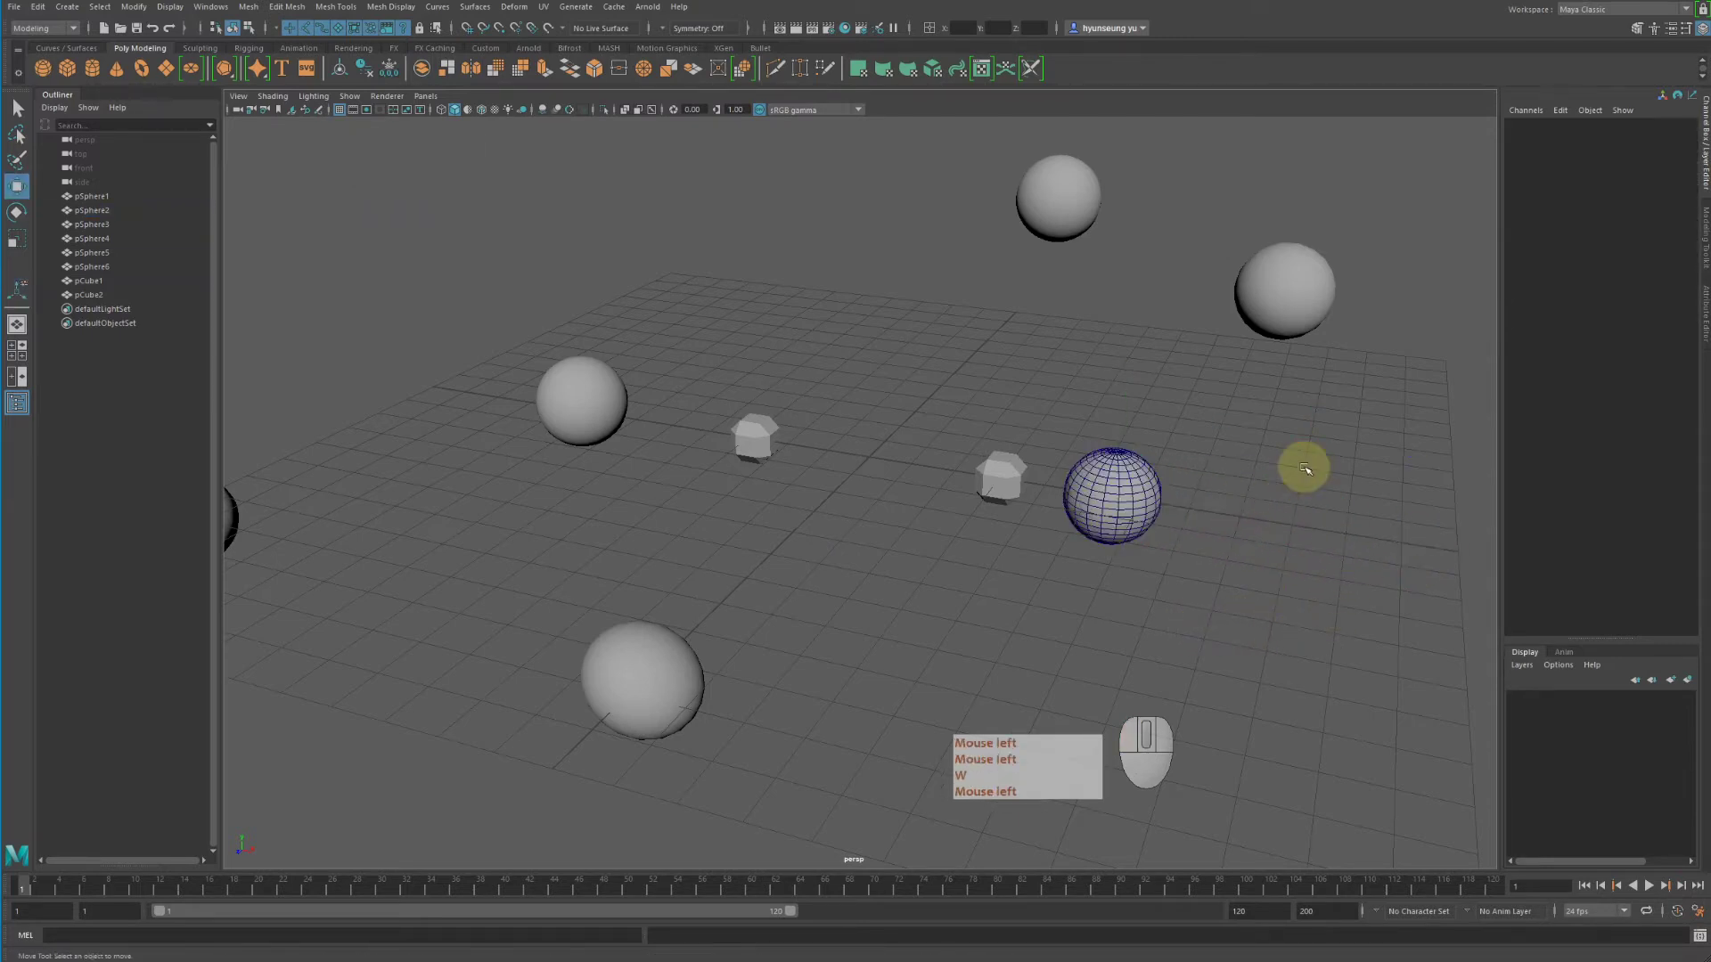
{"action": "scroll", "coordinate": [725, 466], "scroll_direction": "down", "scroll_amount": 4}
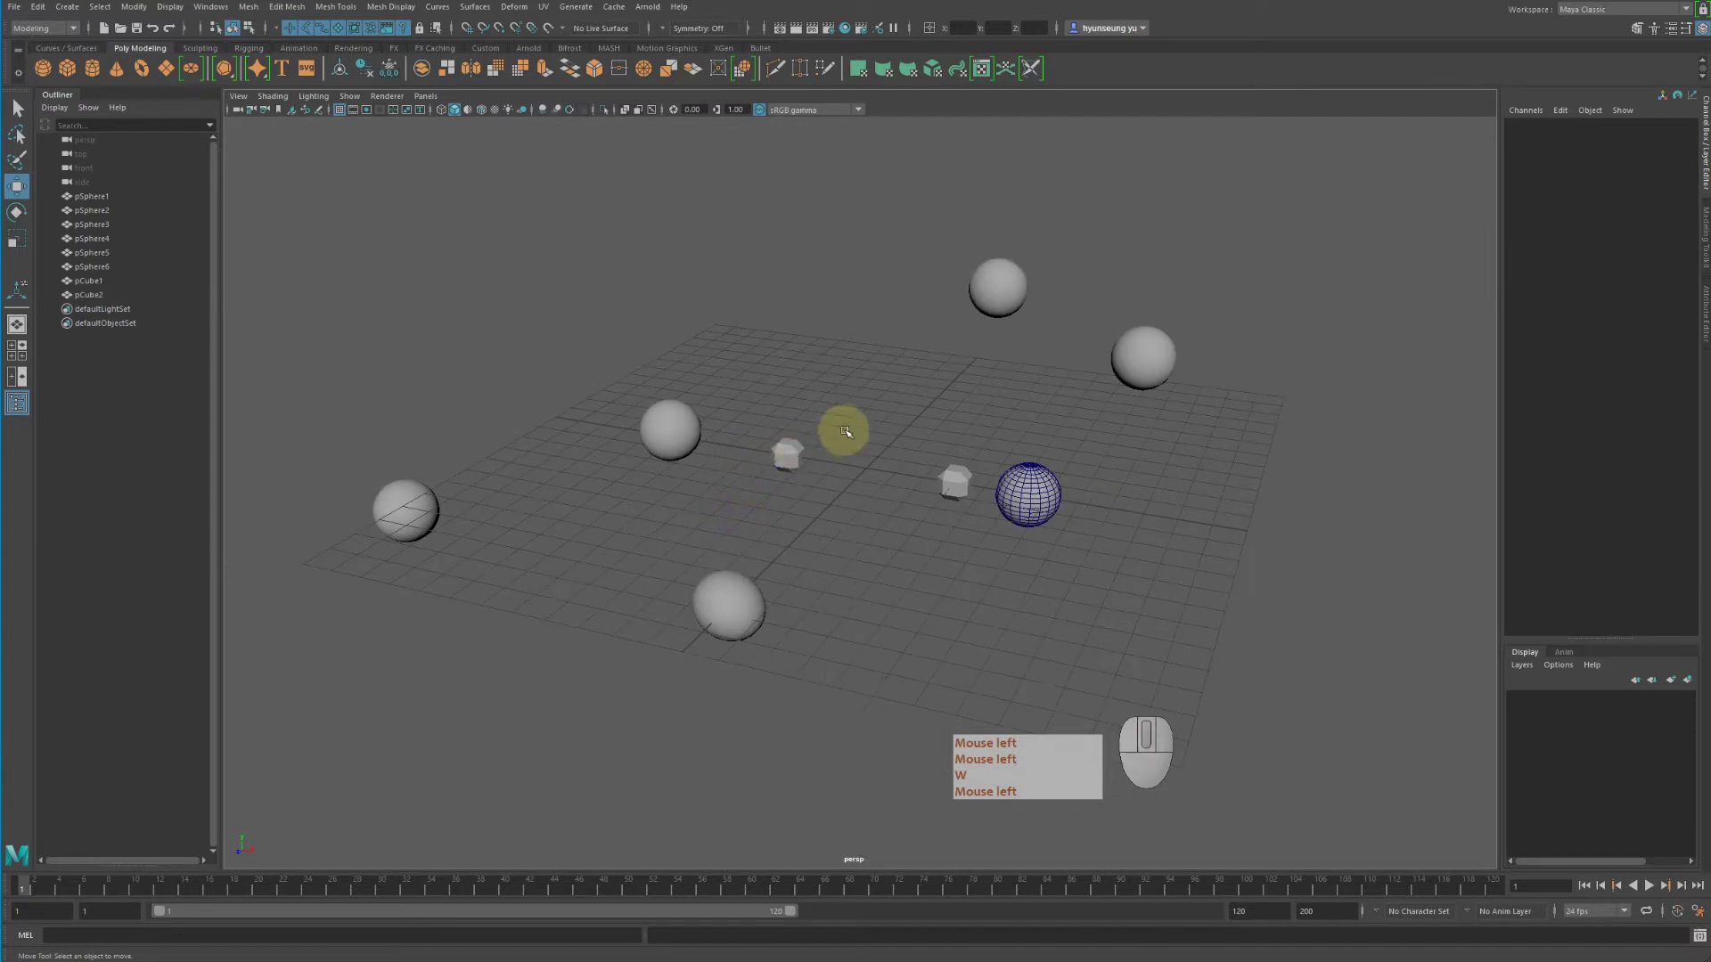
Step: Open the Recent Commands List, run BevelPolygon from it on the bevelled cube on the negative X side, and close the list
{"action": "left_click", "coordinate": [41, 6]}
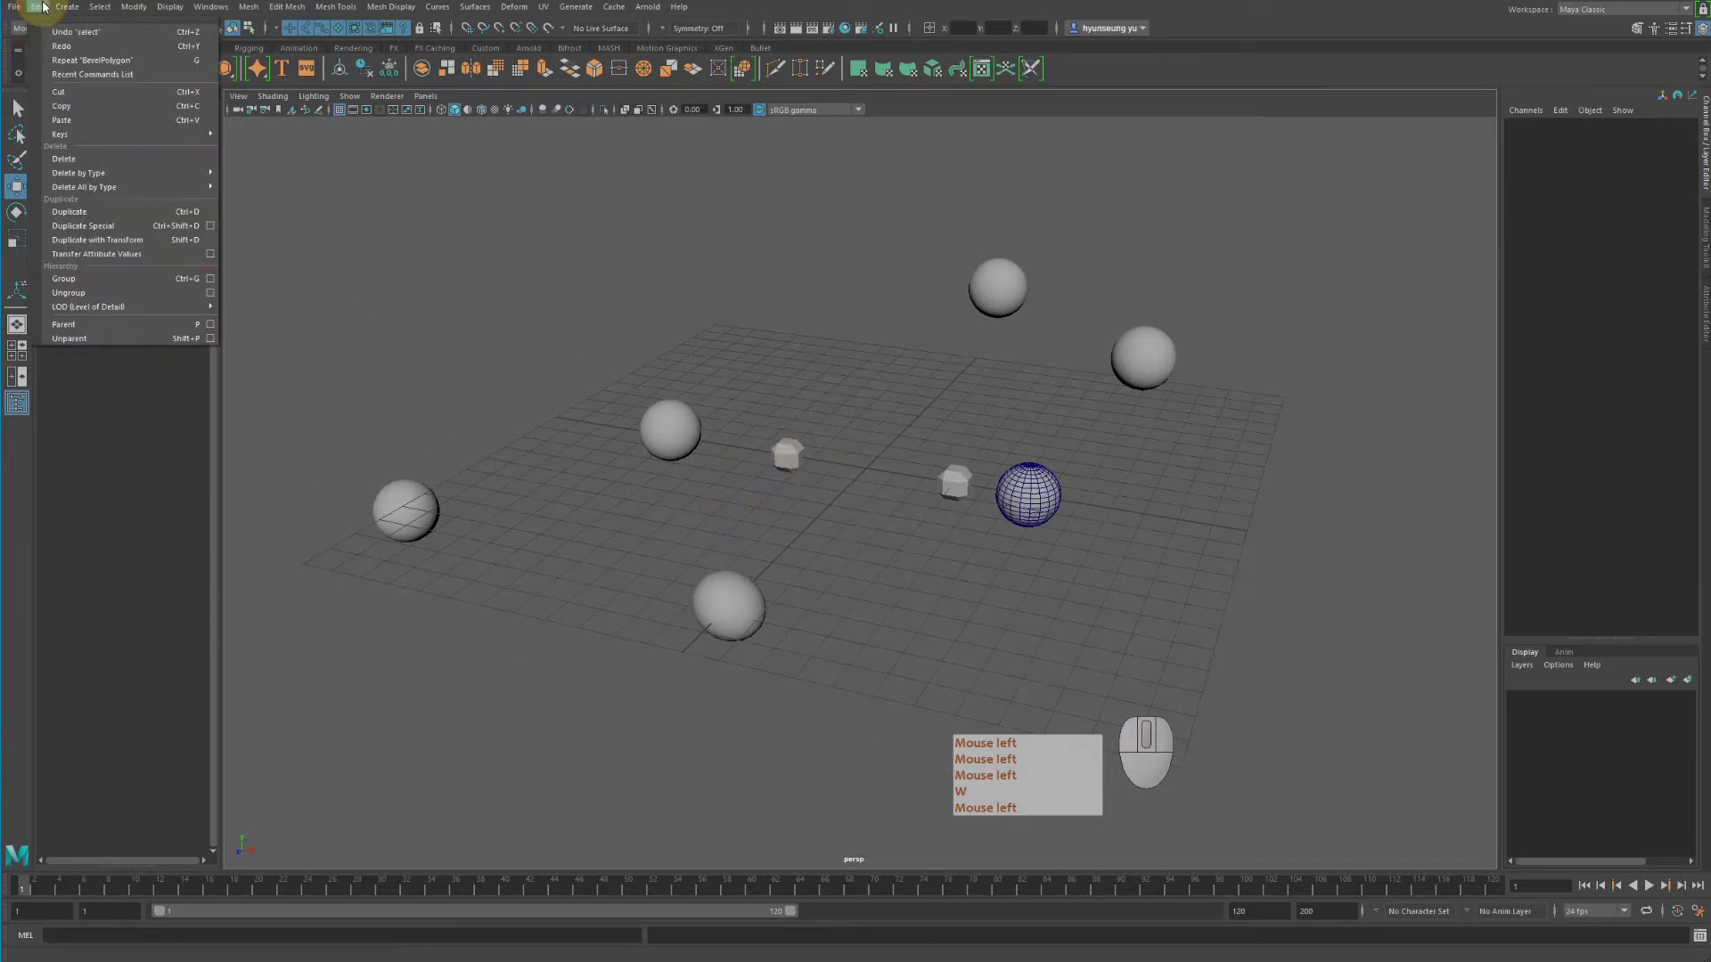
{"action": "left_click", "coordinate": [130, 73]}
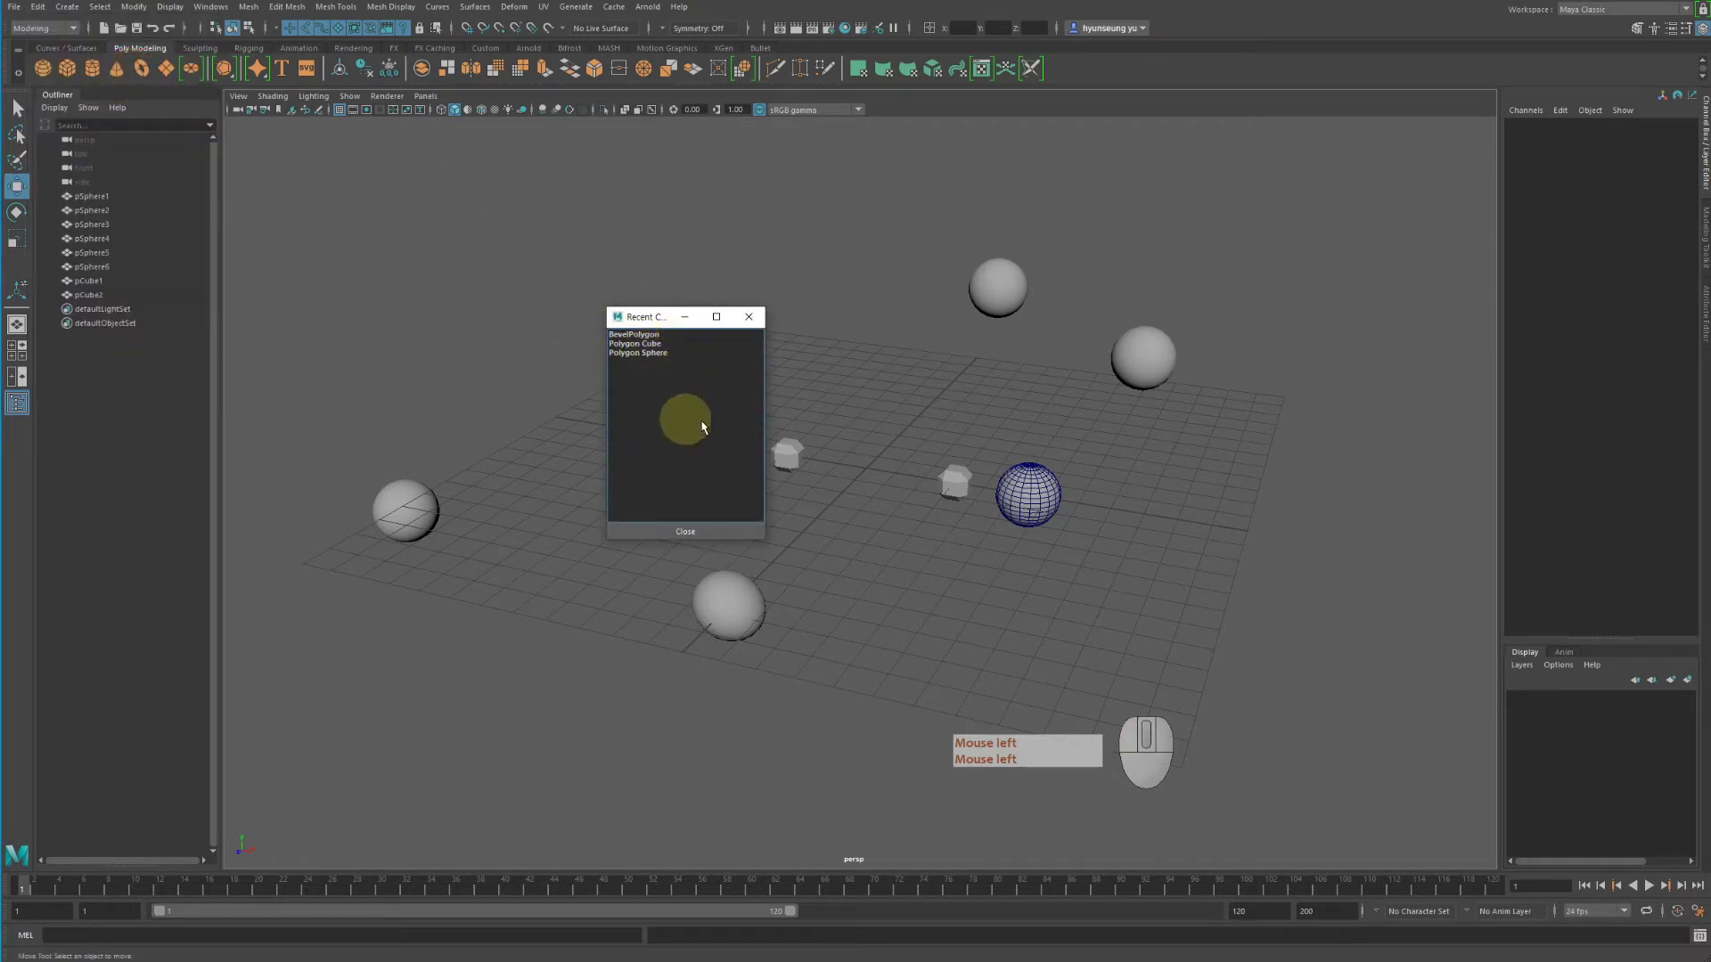
{"action": "left_click_drag", "start_coordinate": [641, 320], "coordinate": [579, 168]}
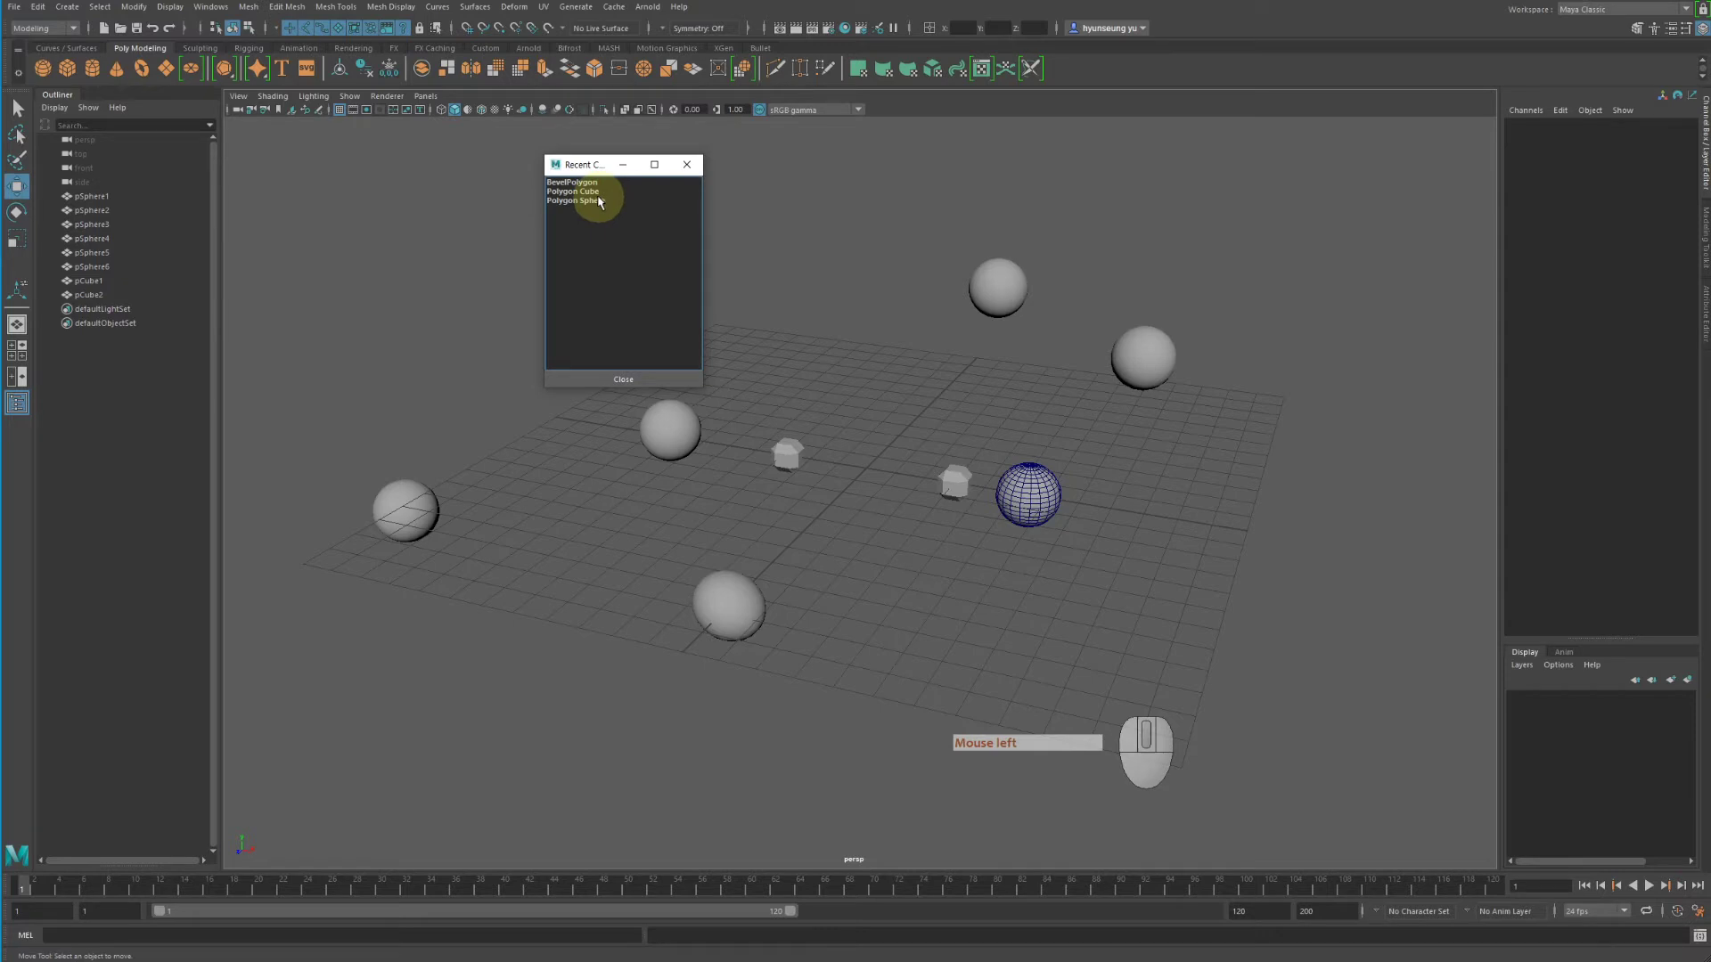
{"action": "left_click", "coordinate": [789, 456]}
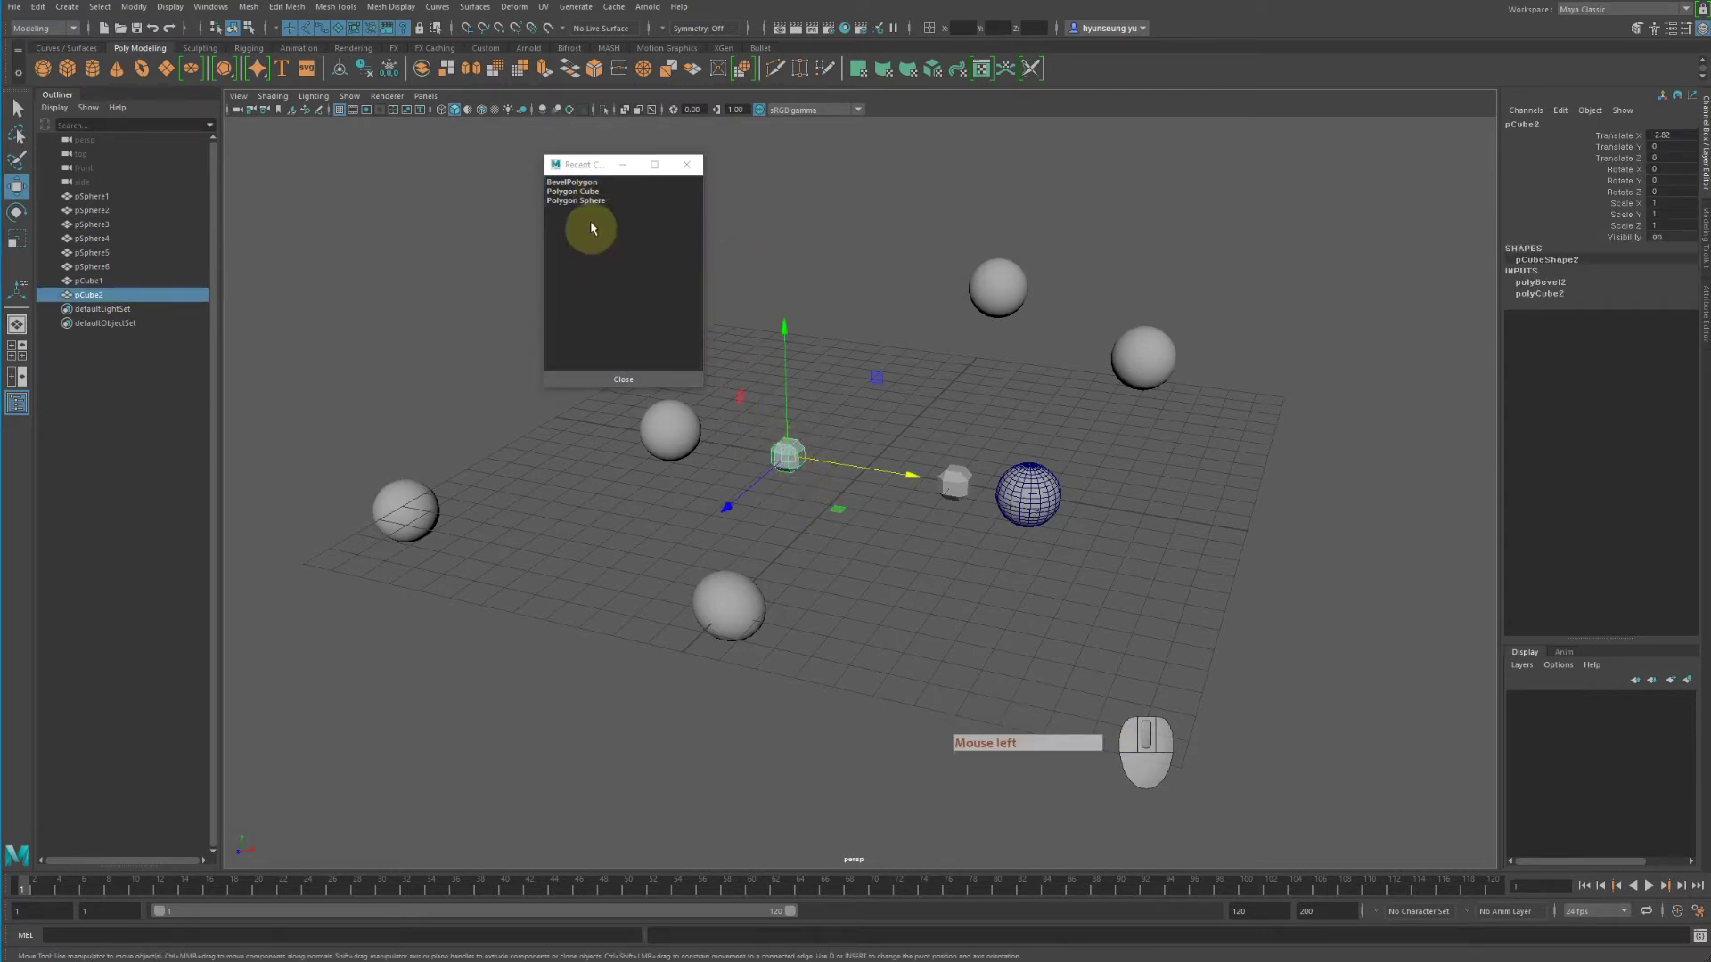
{"action": "double_click", "coordinate": [591, 182]}
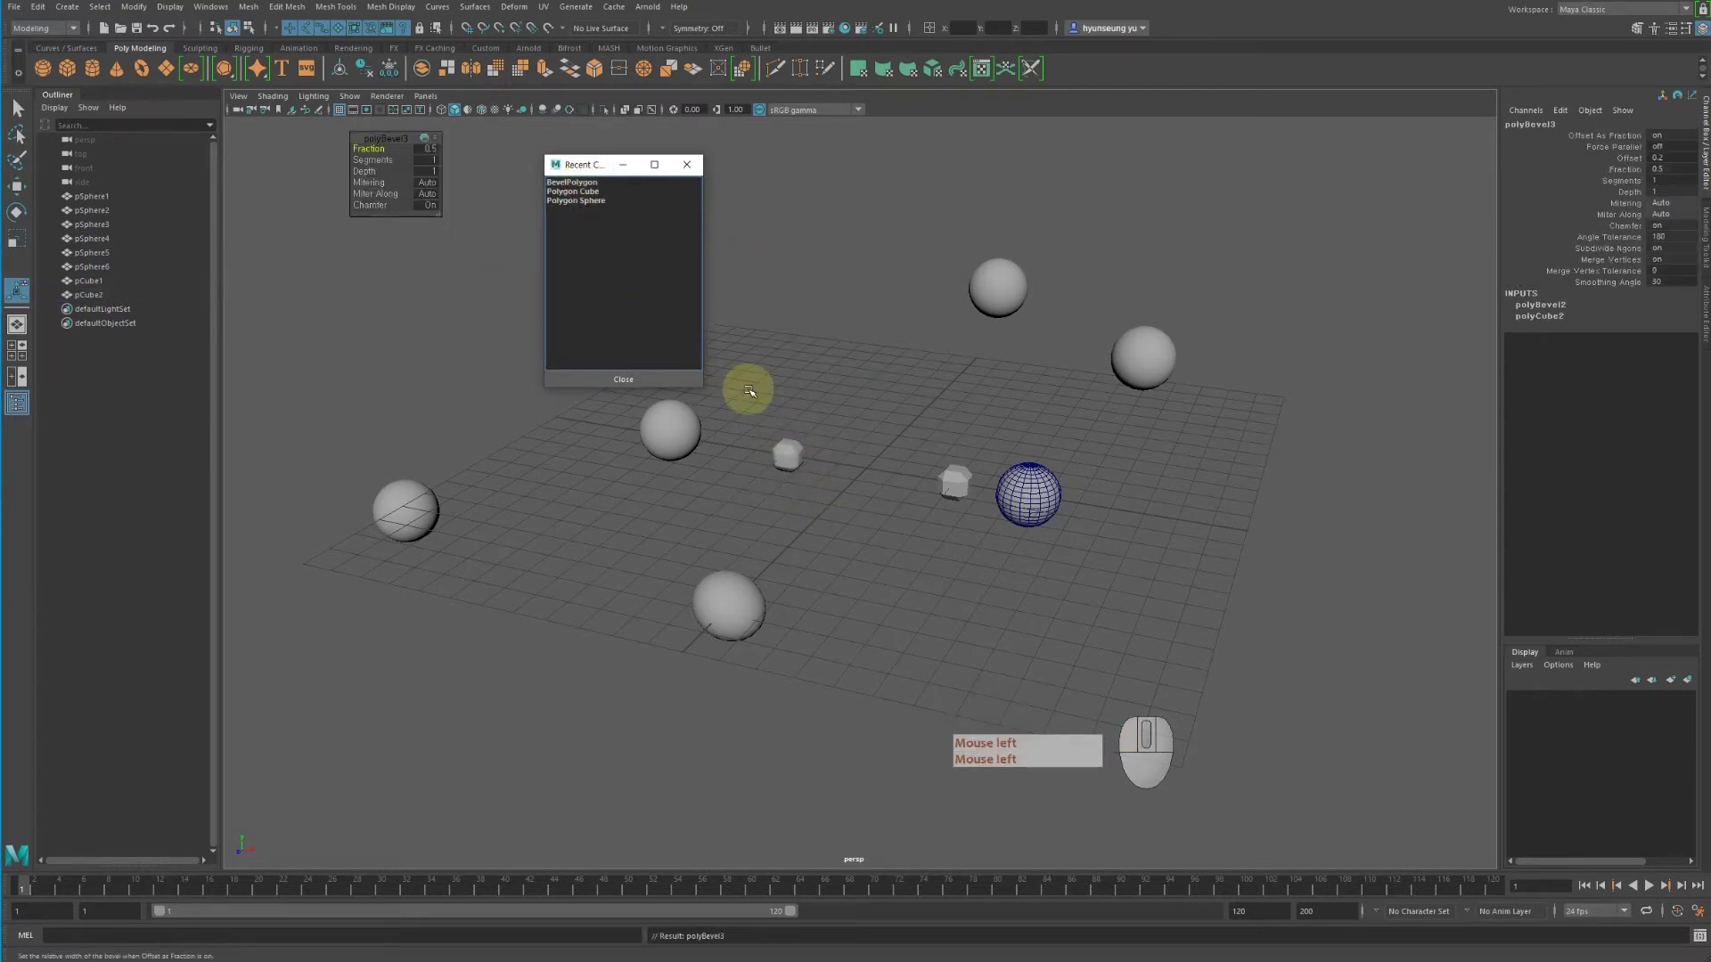
{"action": "left_click", "coordinate": [629, 377]}
Step: Undo the extra bevel that was run from the Recent Commands List
{"action": "left_click", "coordinate": [650, 218]}
{"action": "key", "text": "z"}
{"action": "key", "text": "z"}
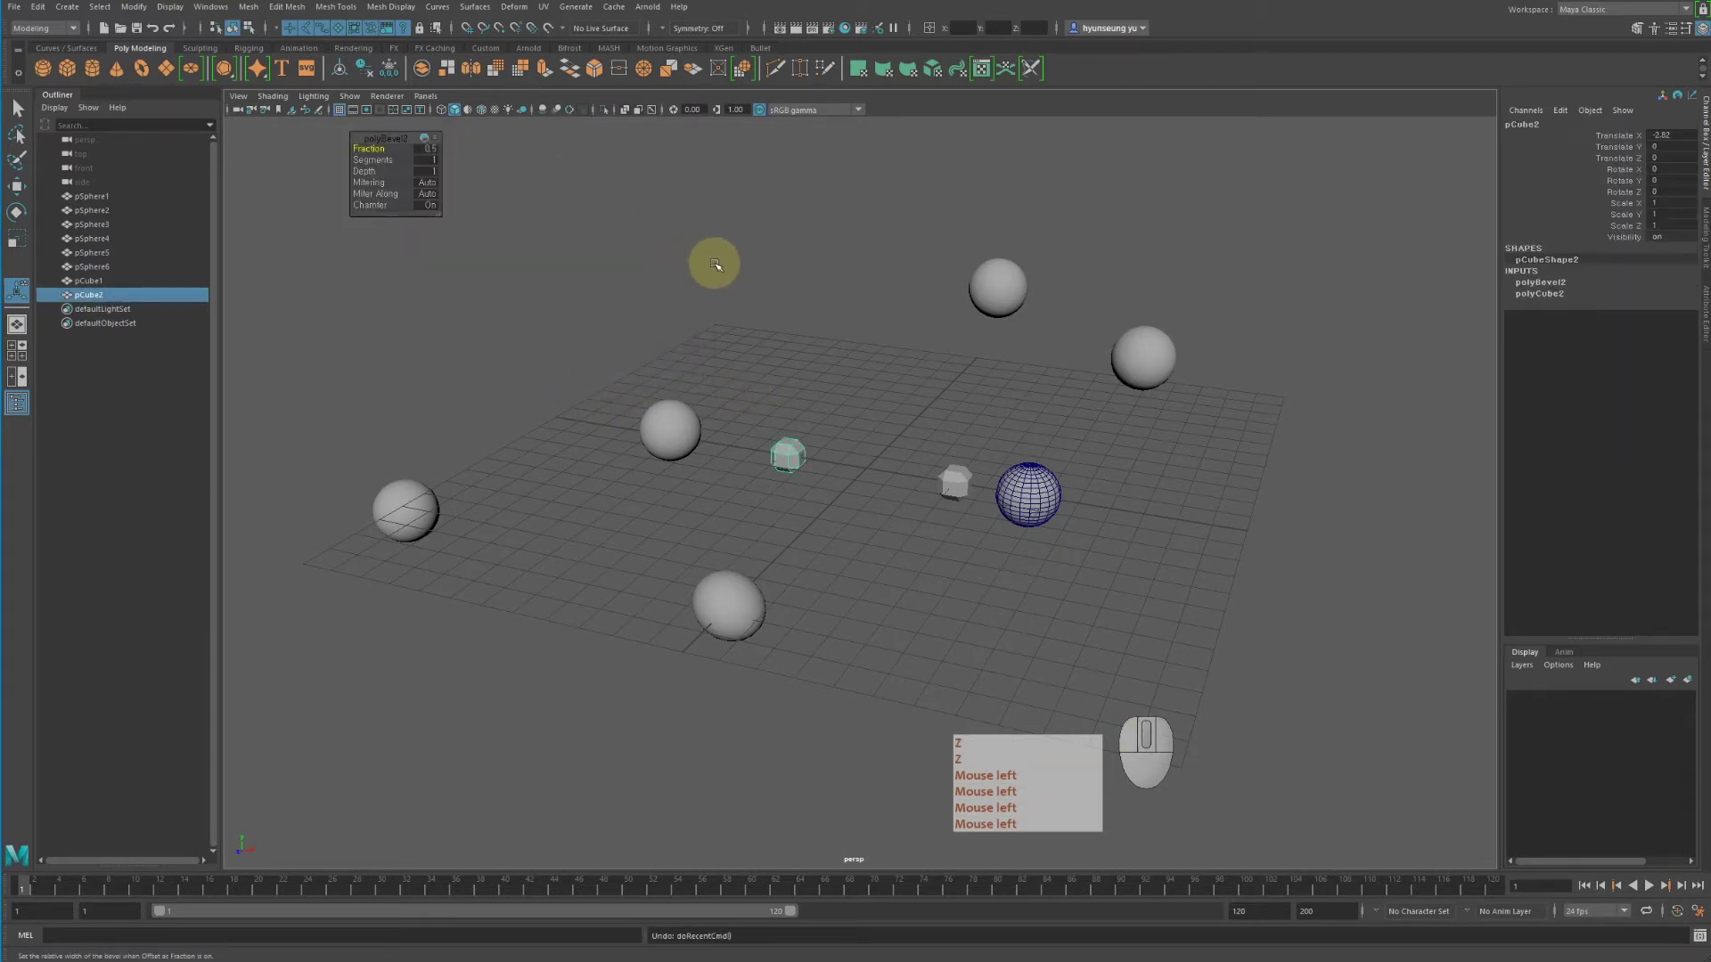
{"action": "key", "text": "z"}
Step: Practise selecting several objects together and review the available Cut, Copy and Paste commands
{"action": "left_click", "coordinate": [796, 293]}
{"action": "left_click_drag", "start_coordinate": [795, 295], "coordinate": [750, 578]}
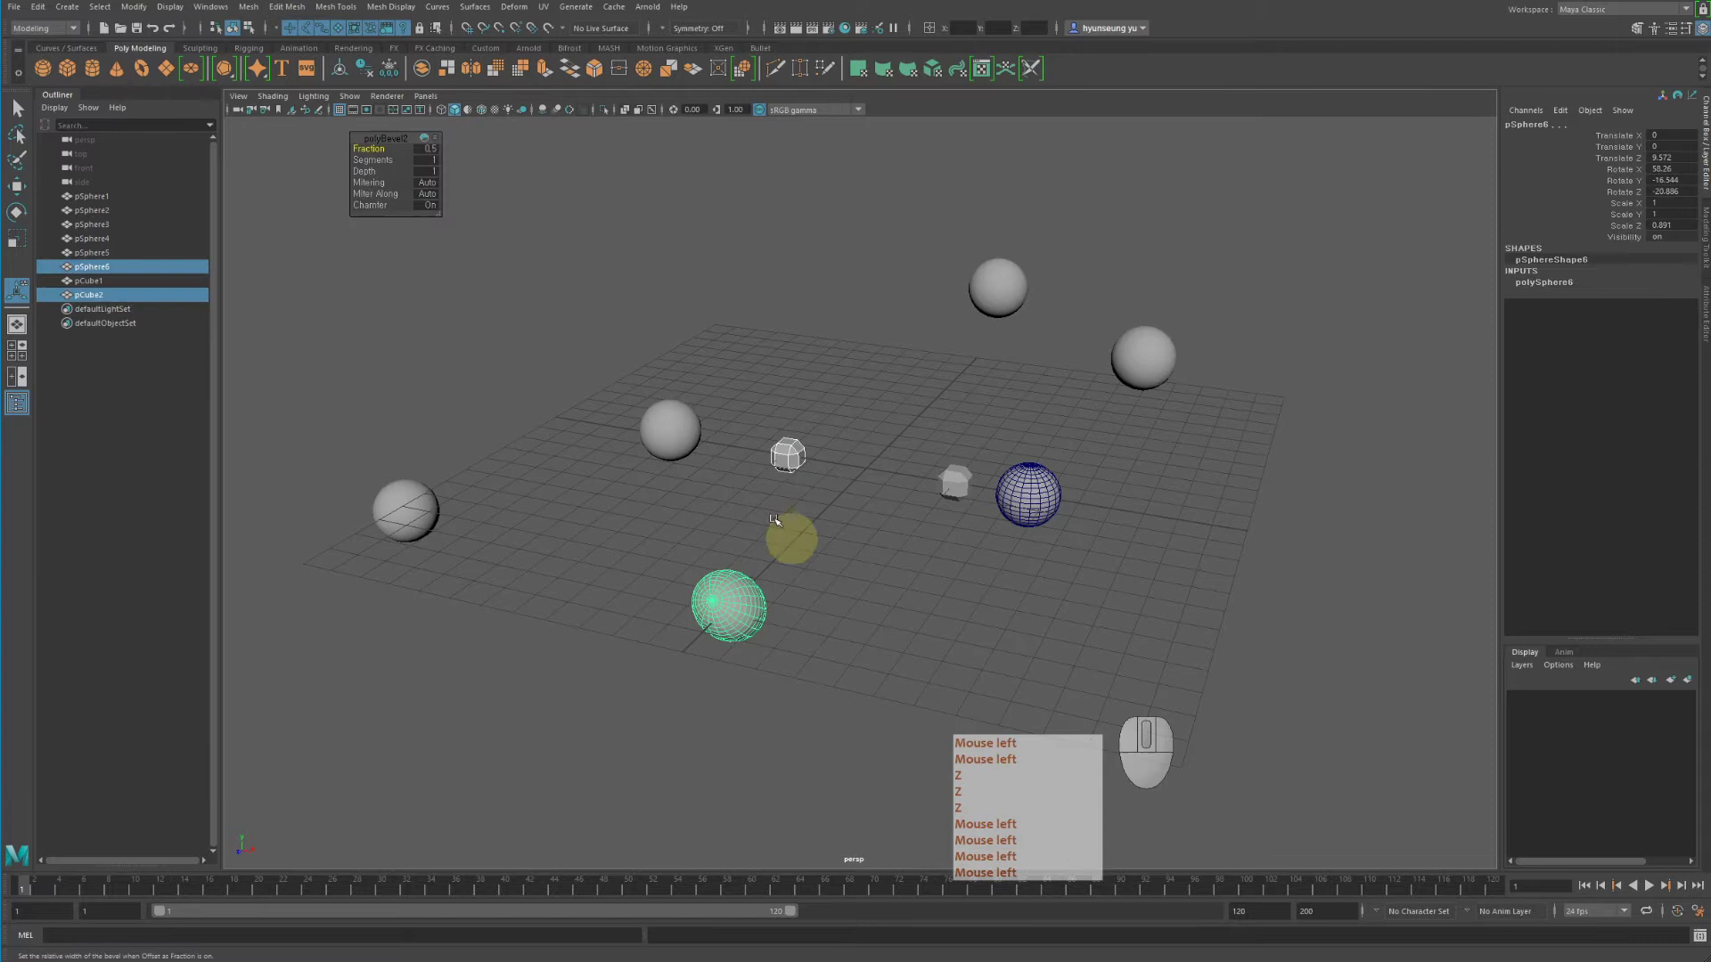
{"action": "left_click", "coordinate": [39, 7]}
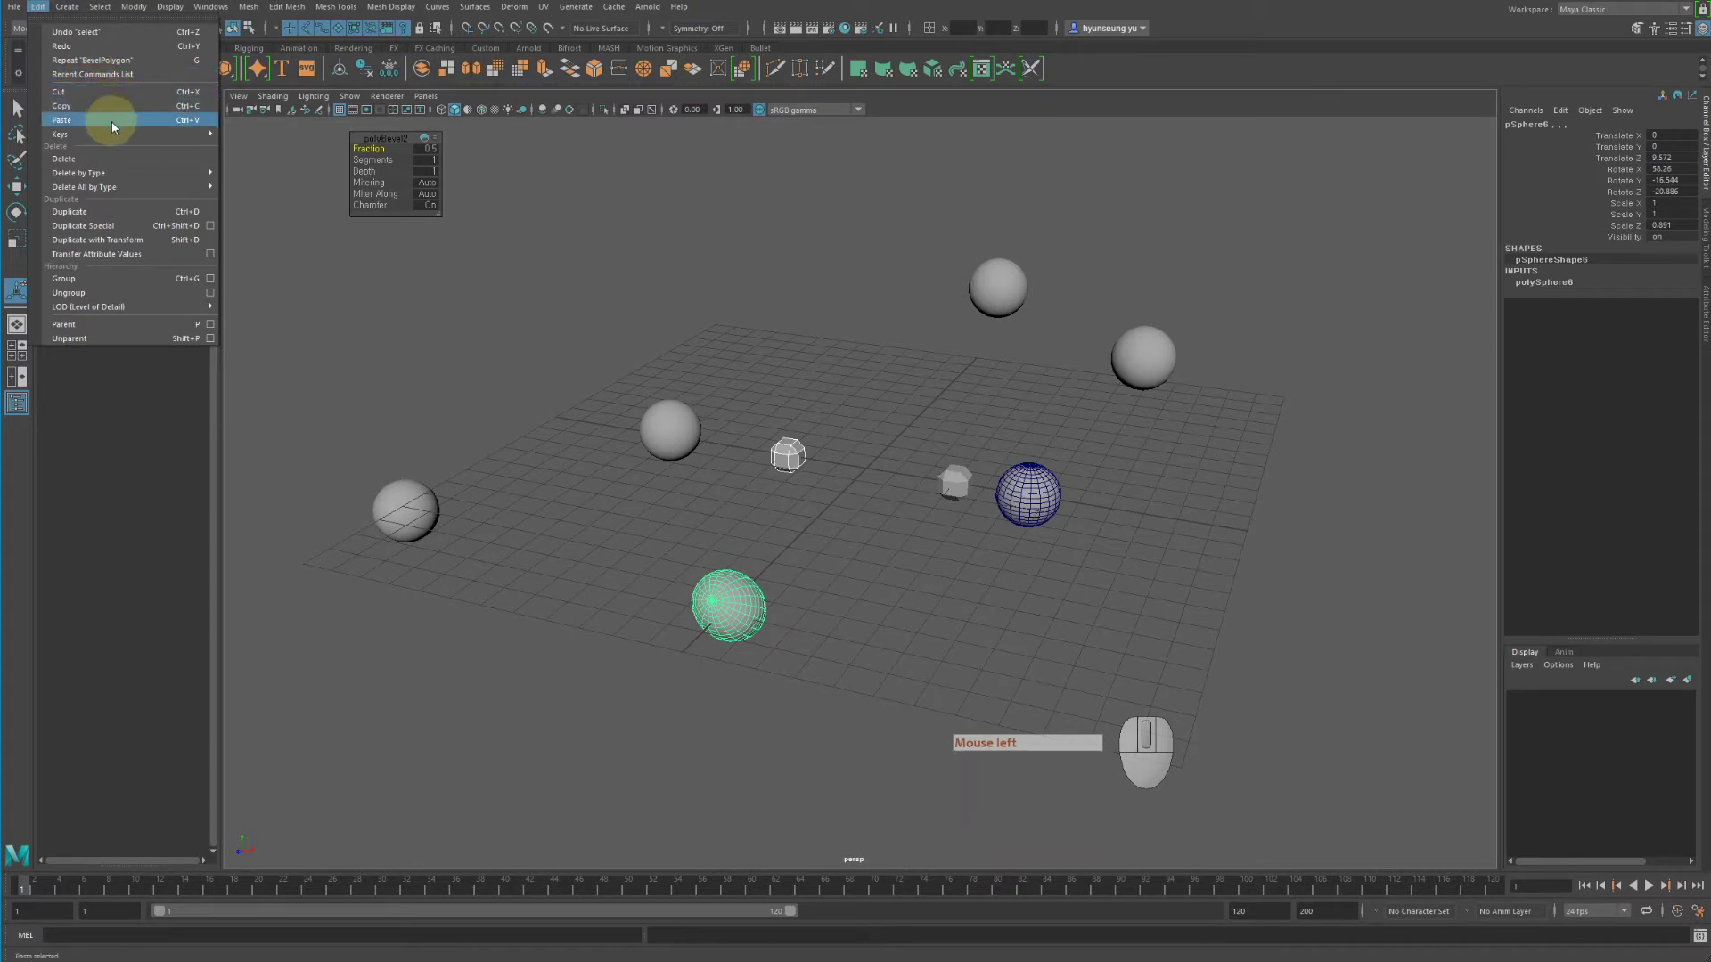
{"action": "mouse_move", "coordinate": [126, 133]}
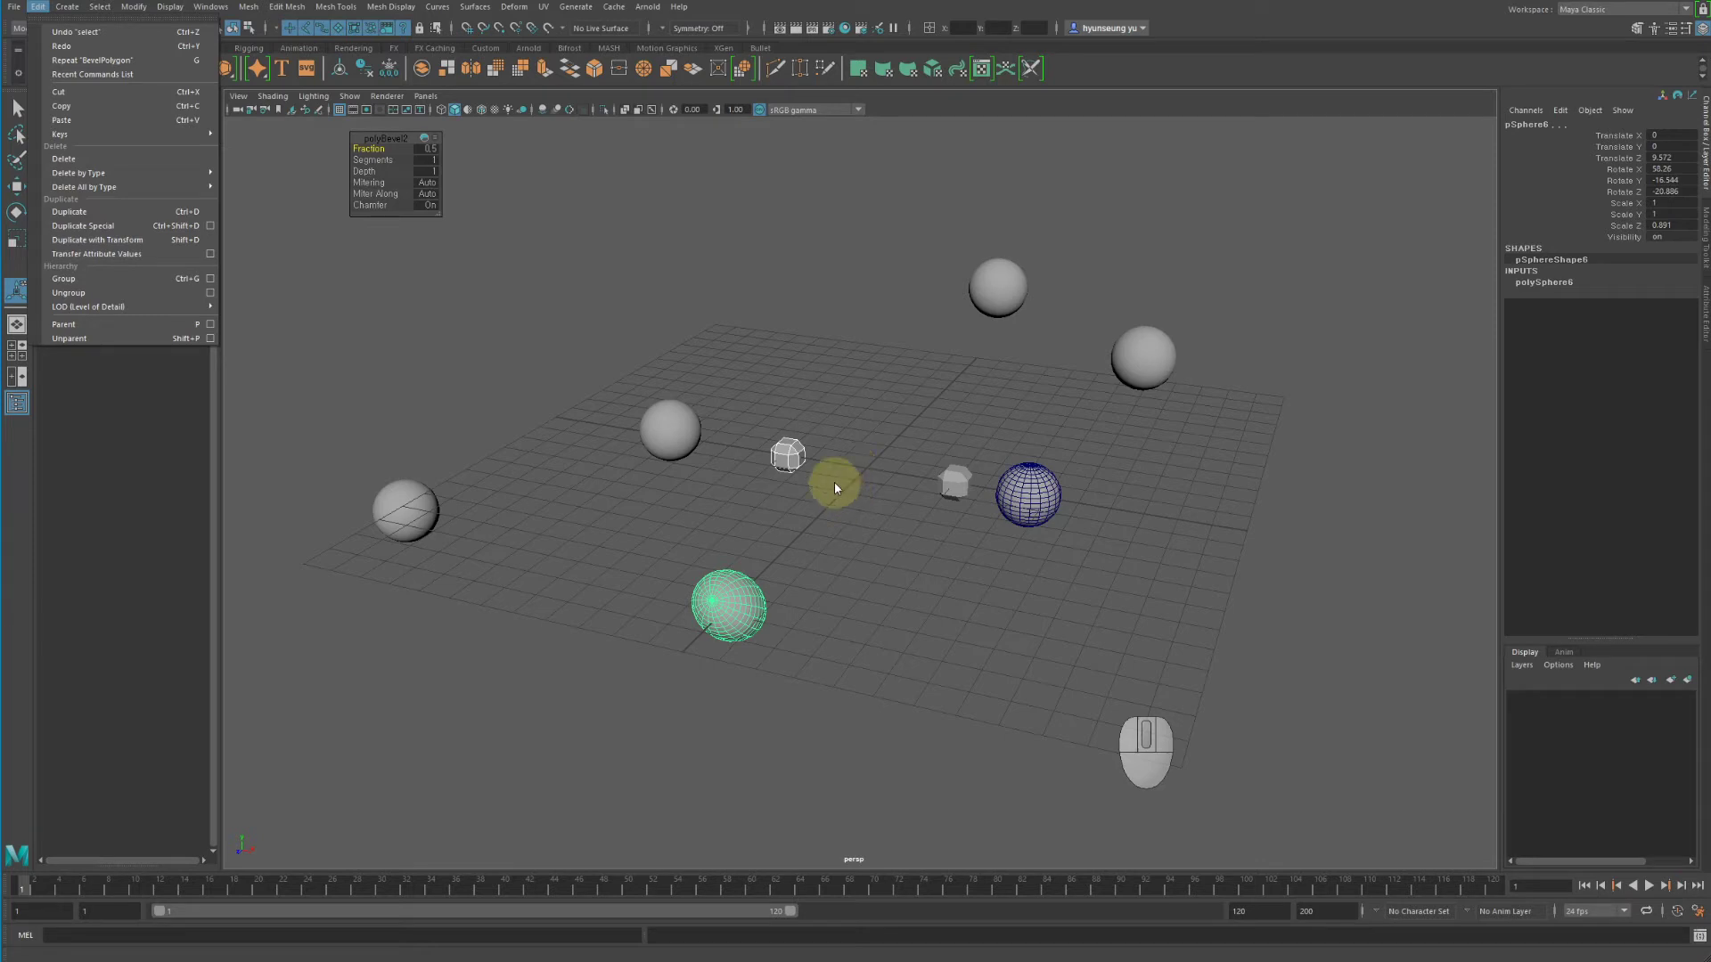
{"action": "left_click_drag", "start_coordinate": [834, 483], "coordinate": [1366, 634], "text": "alt"}
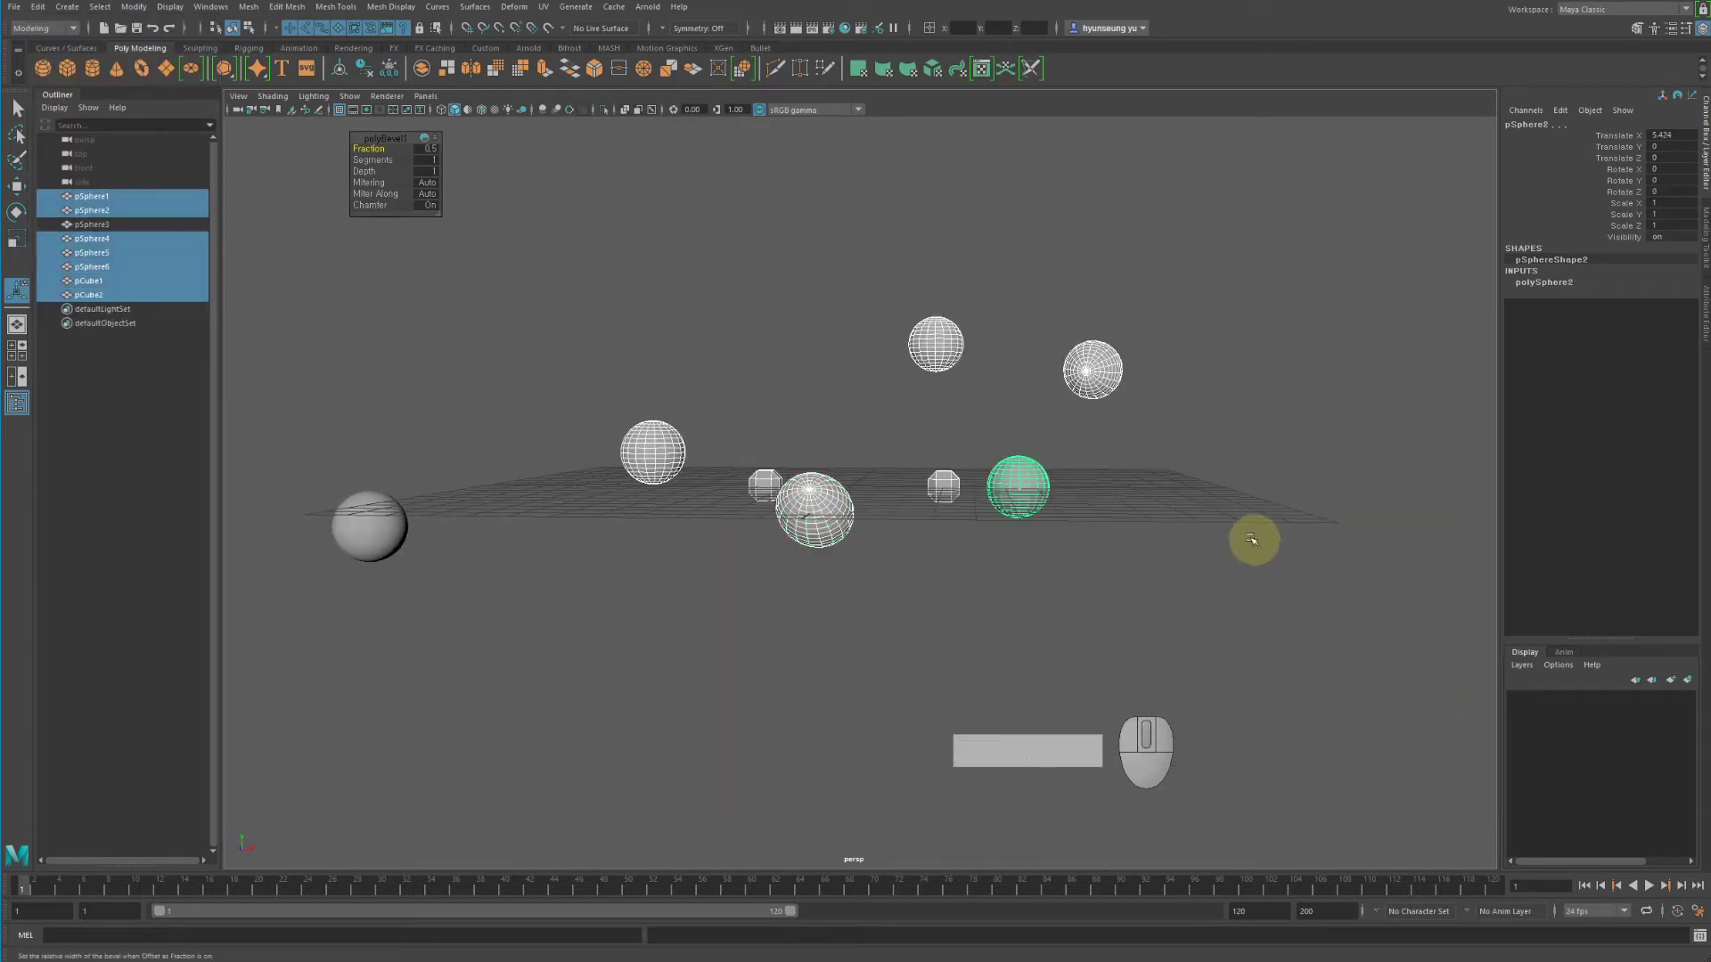
Step: Copy the rotated sphere floating above the grid's far corner, deselect it and paste the copy into the scene
{"action": "left_click", "coordinate": [1064, 294]}
{"action": "left_click_drag", "start_coordinate": [1065, 294], "coordinate": [1188, 451], "text": "alt"}
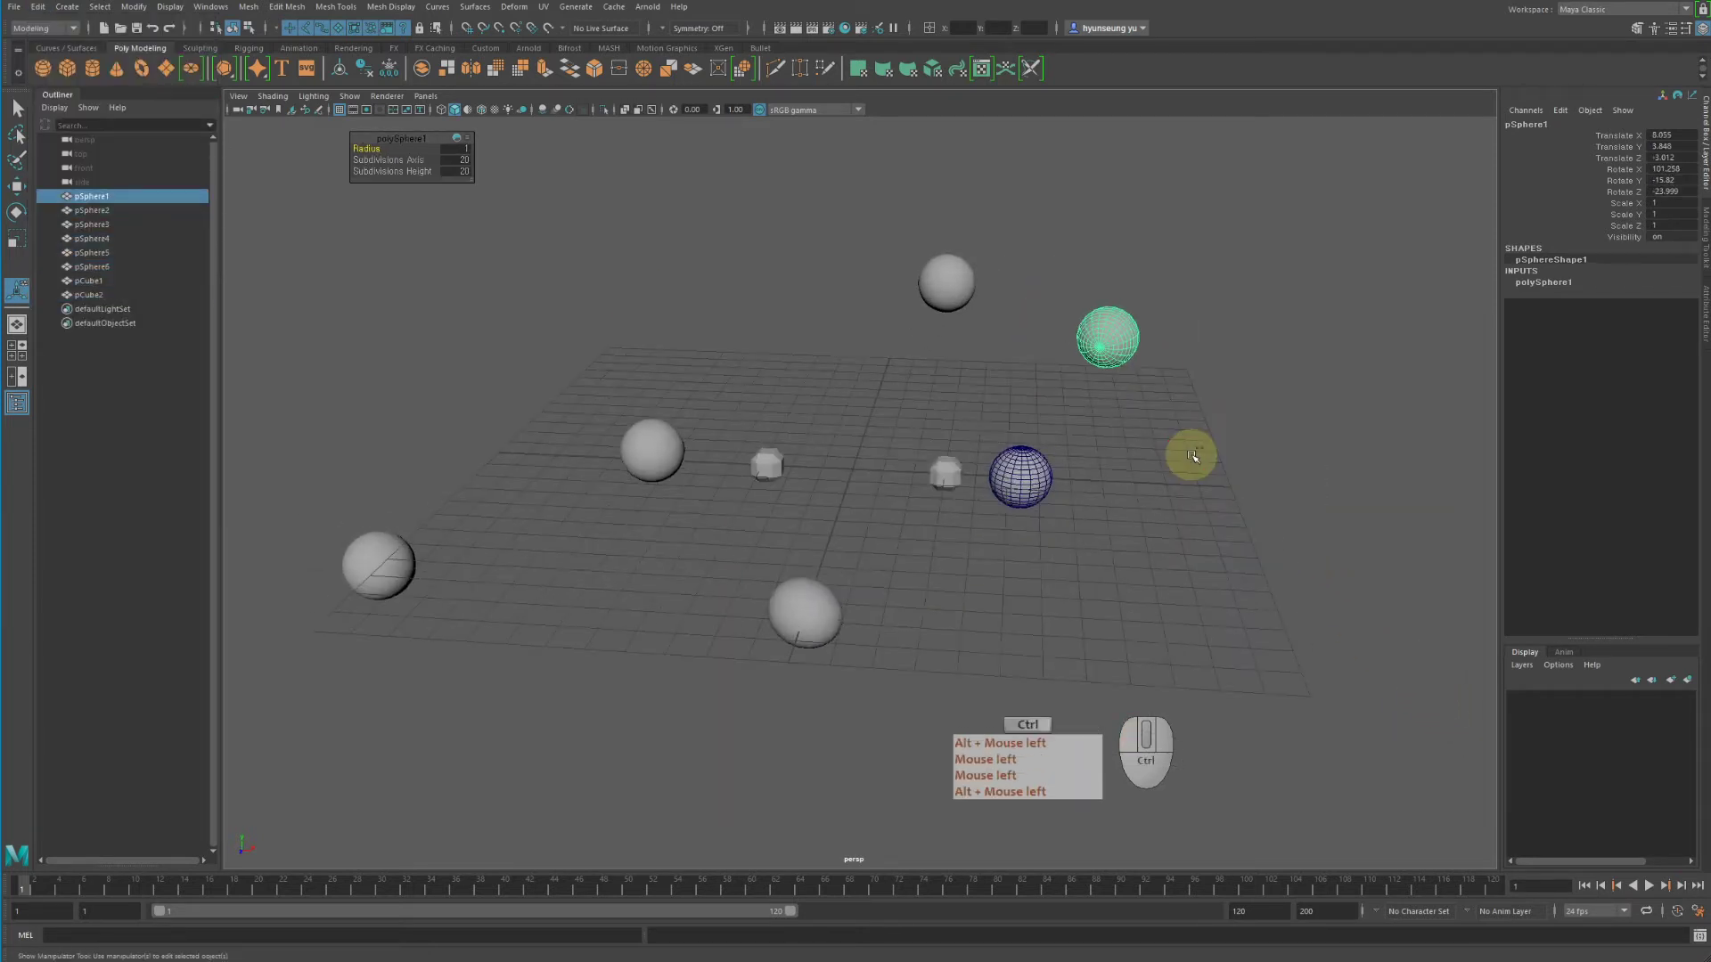
{"action": "key", "text": "ctrl+c"}
{"action": "left_click", "coordinate": [1261, 478]}
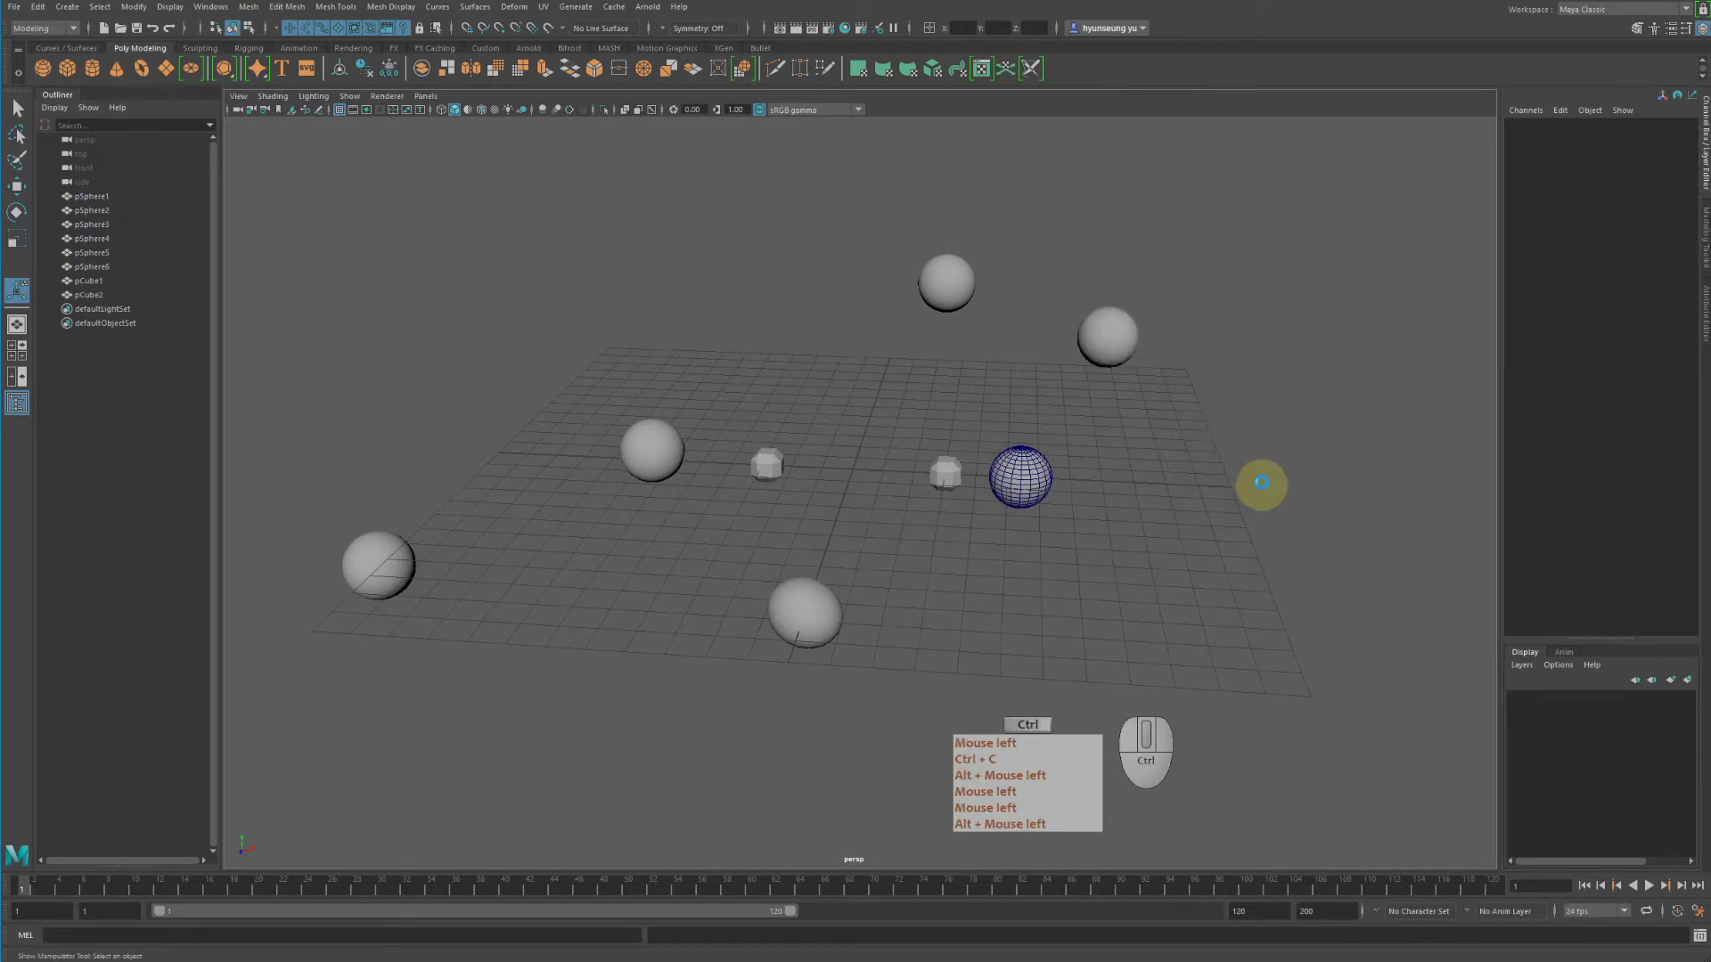
{"action": "key", "text": "ctrl+v"}
Step: Select the pasted sphere's group and move it freely beyond the grid's edge, to about 9.02 along X
{"action": "key", "text": "w"}
{"action": "middle_click_drag", "start_coordinate": [1414, 393], "coordinate": [1328, 406]}
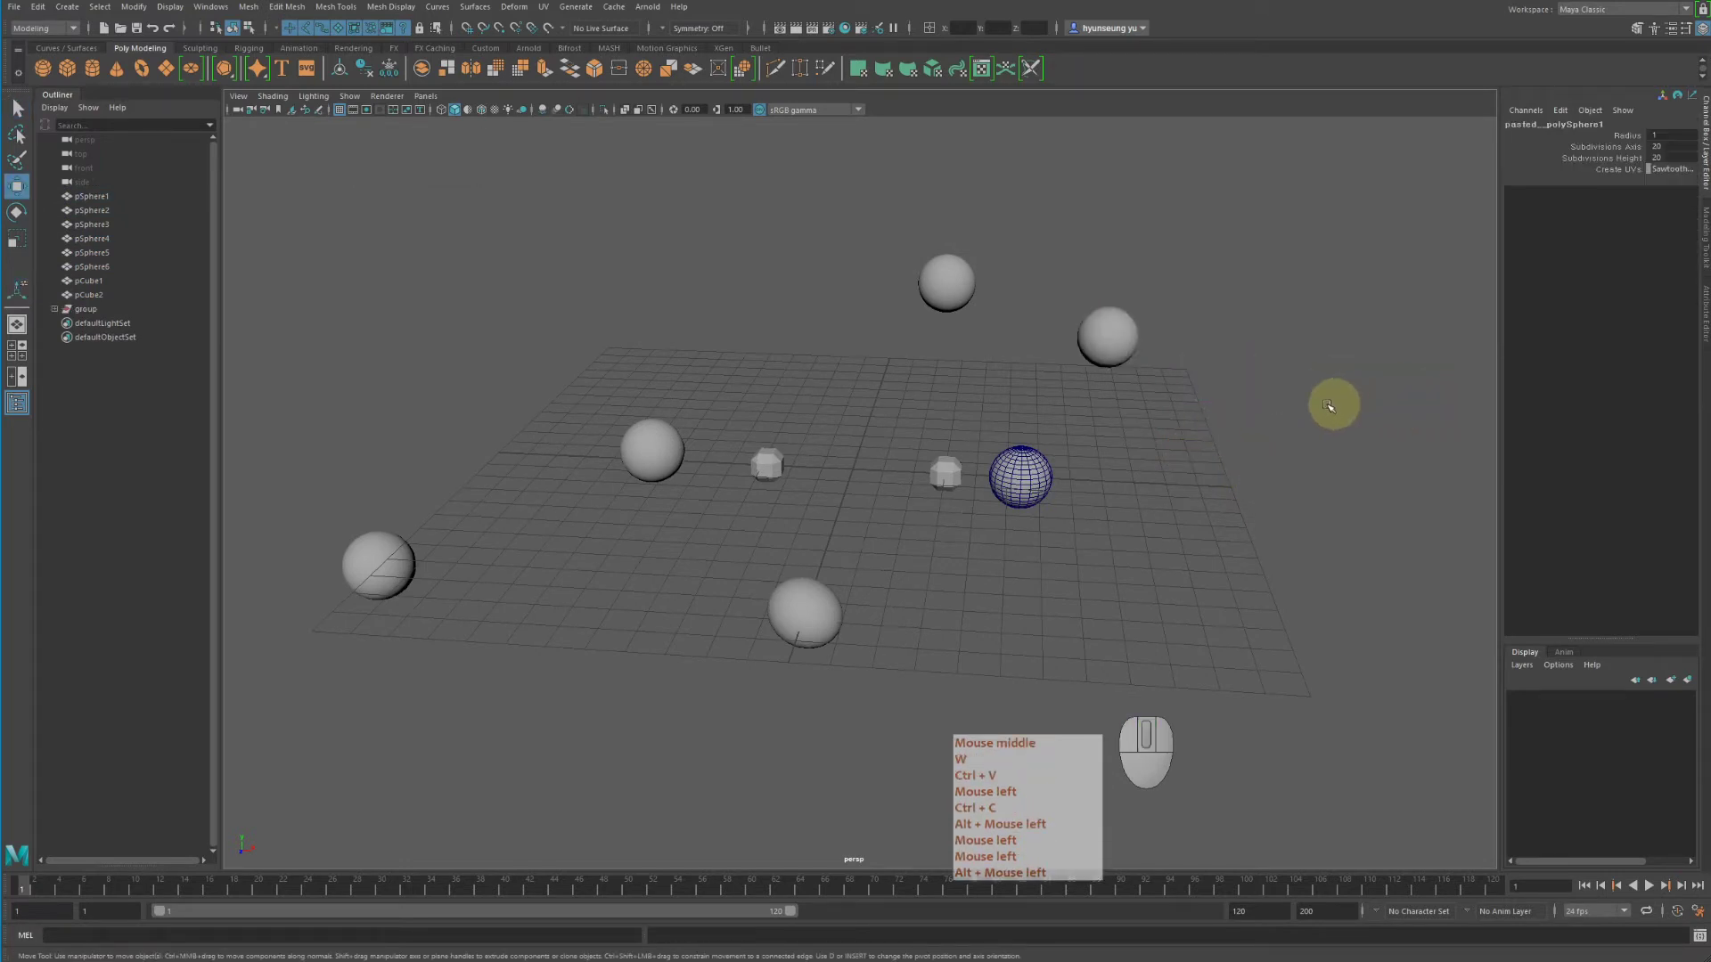
{"action": "key", "text": "e"}
{"action": "left_click", "coordinate": [80, 308]}
{"action": "key", "text": "w"}
{"action": "middle_click_drag", "start_coordinate": [1142, 501], "coordinate": [1442, 518]}
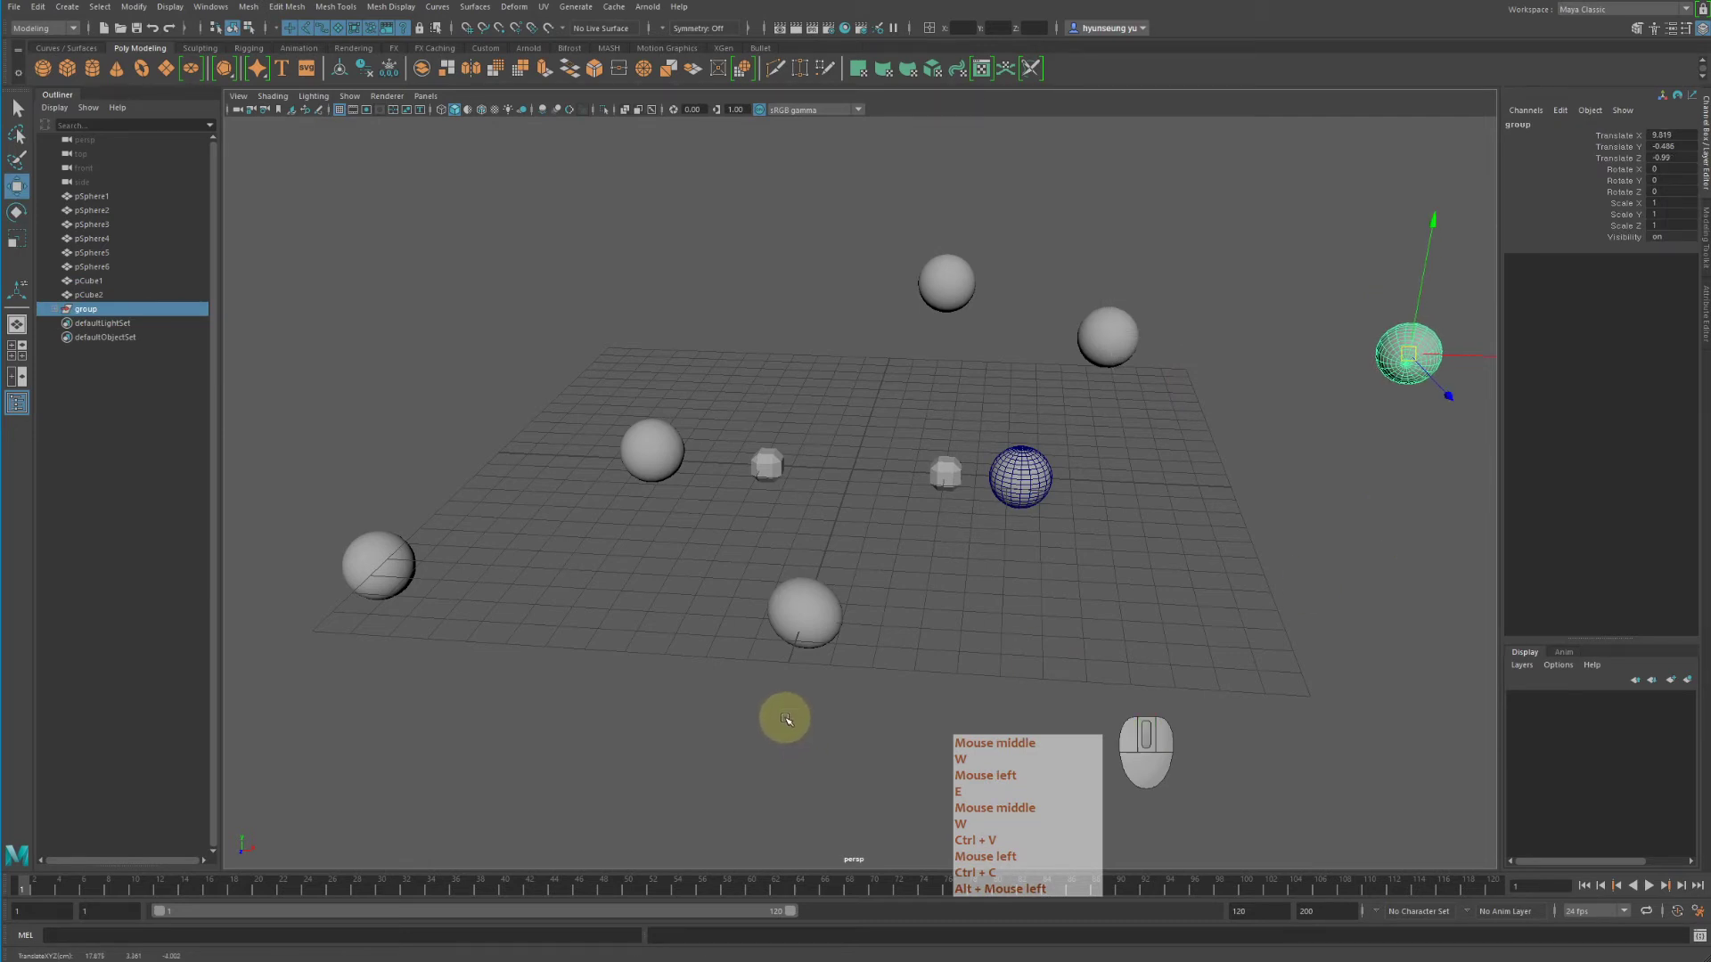
Step: Cut the highest sphere above the far edge of the grid and paste it back into the scene
{"action": "left_click", "coordinate": [953, 301]}
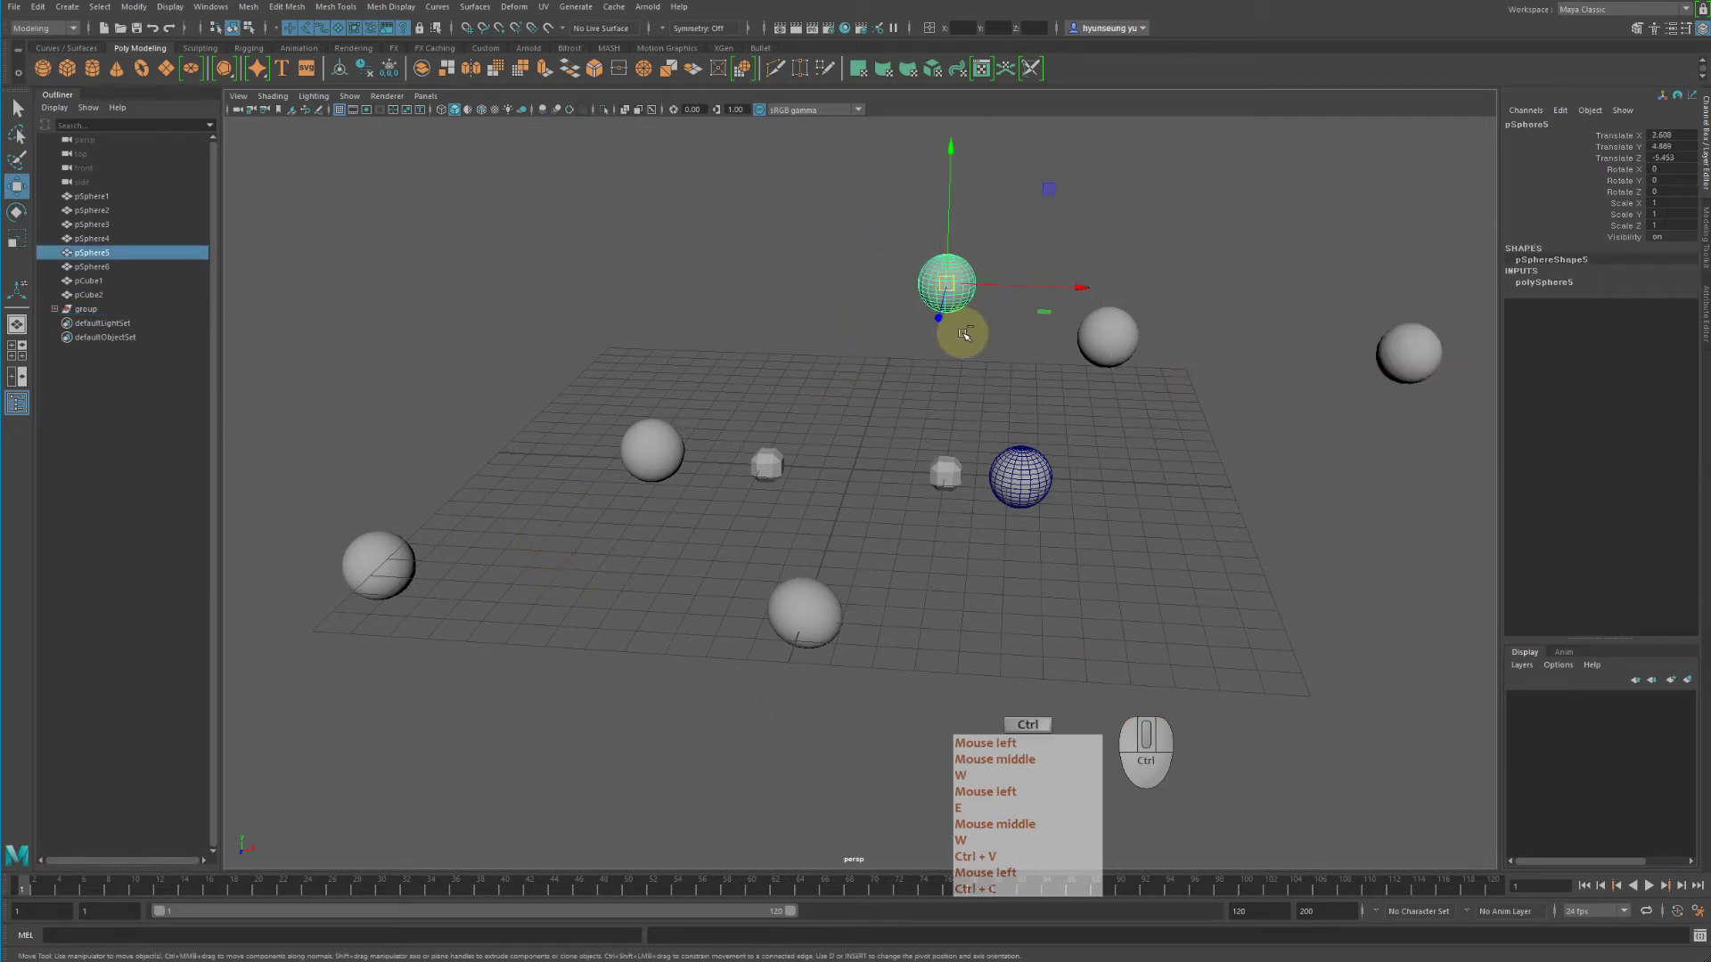
{"action": "key", "text": "ctrl+x"}
{"action": "key", "text": "ctrl+v"}
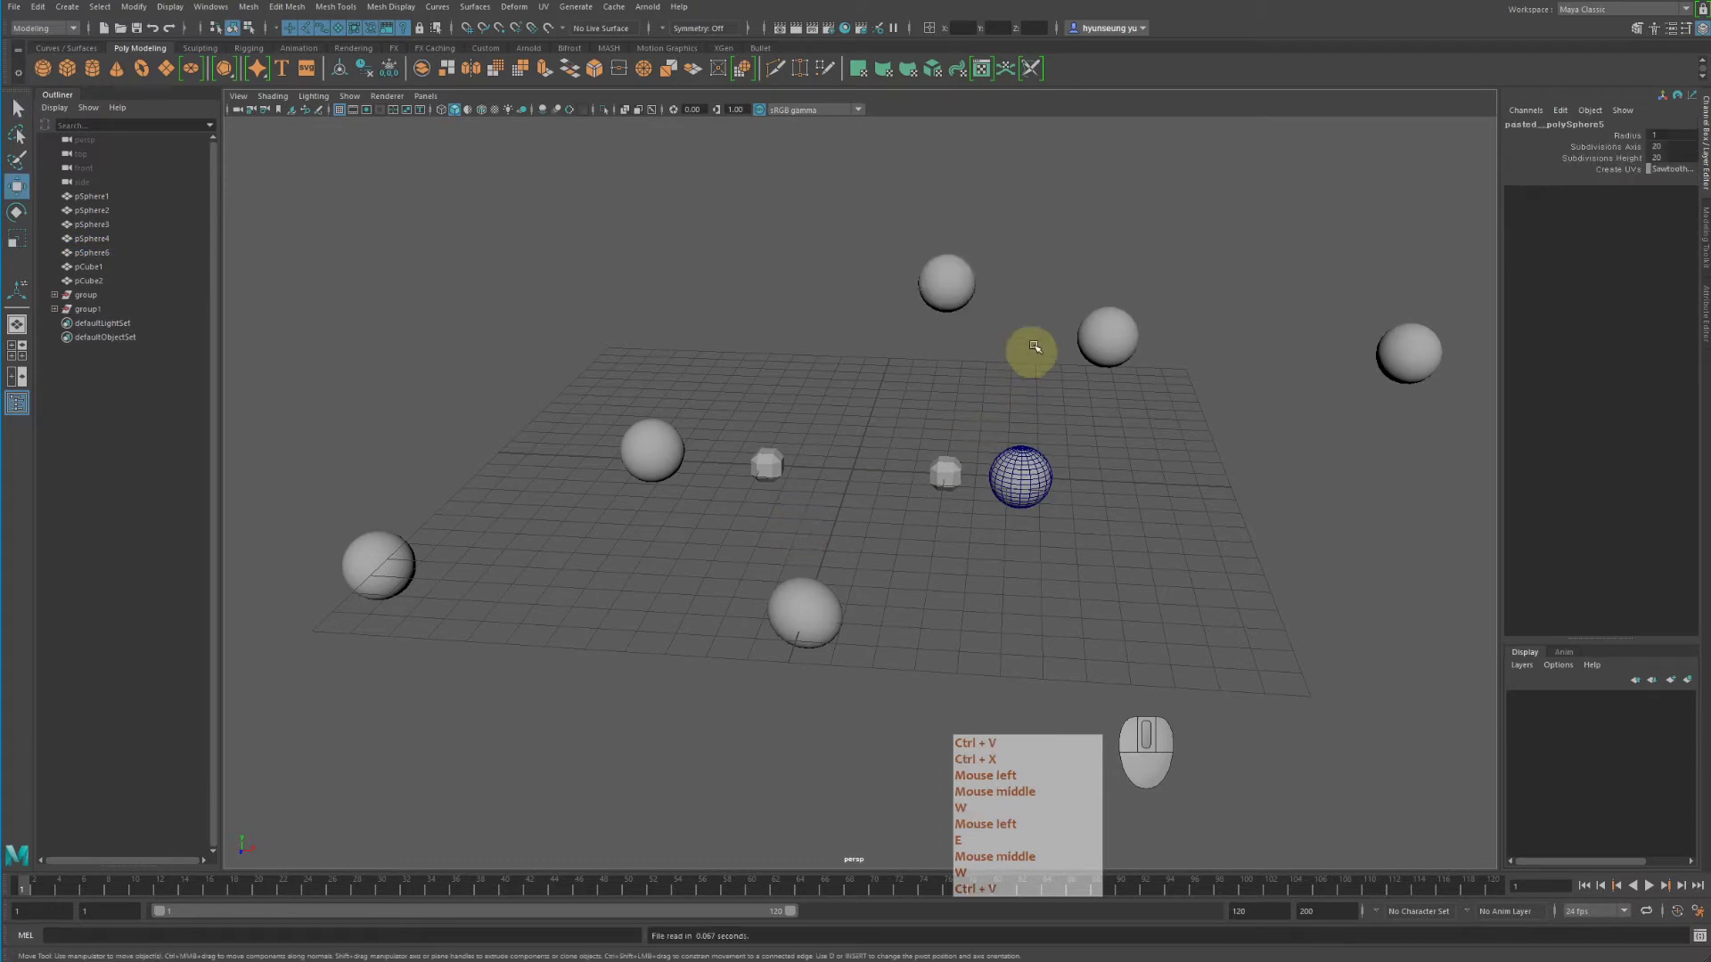
Step: Move the pasted sphere above the grid's far edge about 9.07 along X and undo the move
{"action": "left_click", "coordinate": [936, 275]}
{"action": "key", "text": "w"}
{"action": "left_click_drag", "start_coordinate": [1069, 298], "coordinate": [1345, 319]}
{"action": "key", "text": "z"}
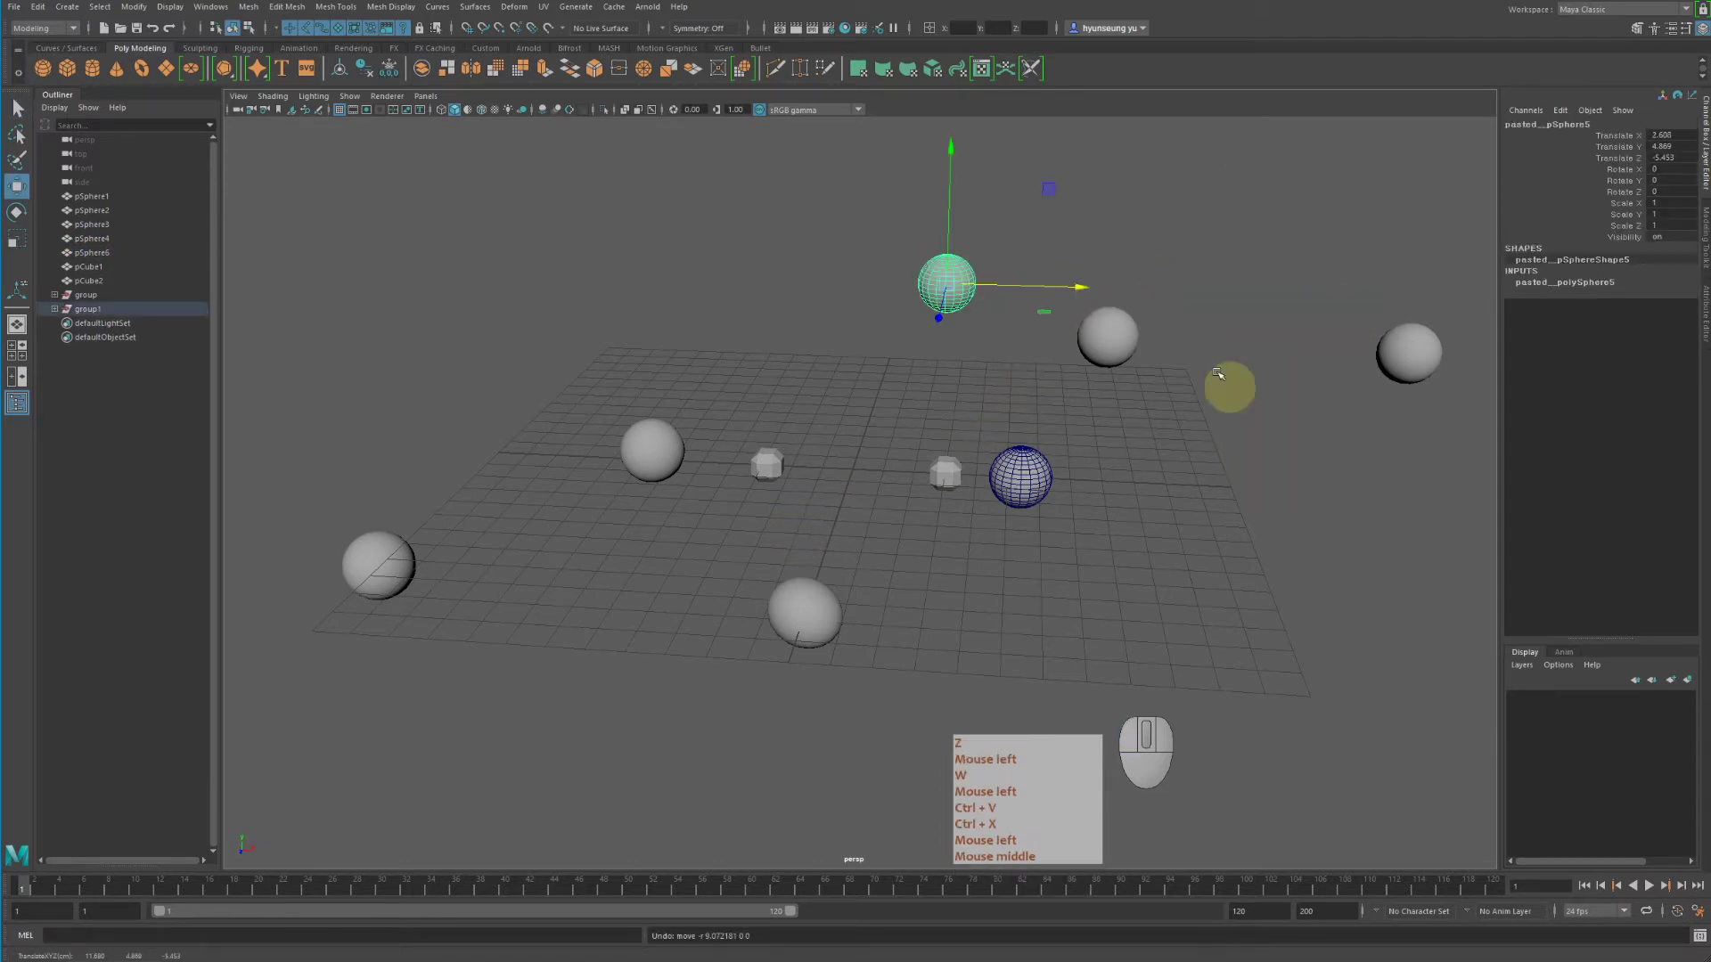
Step: Practise marquee selection on single spheres, on spheres together and on most of the scene's spheres and cubes
{"action": "left_click", "coordinate": [40, 11]}
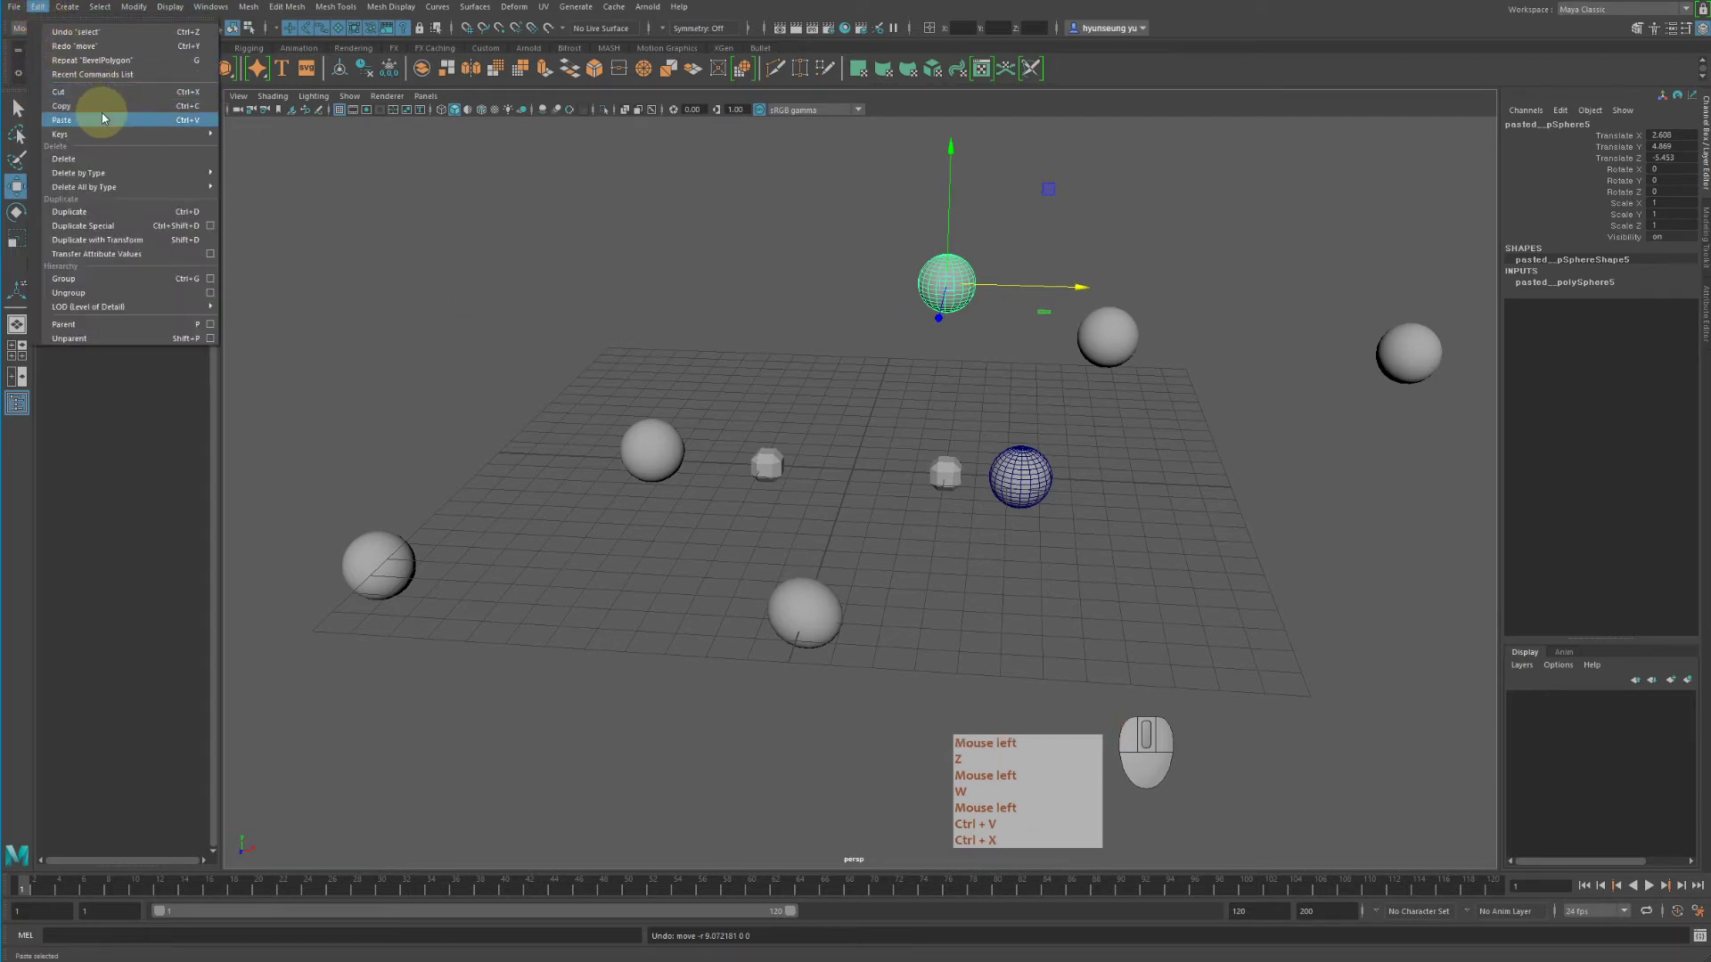
{"action": "left_click", "coordinate": [1298, 332]}
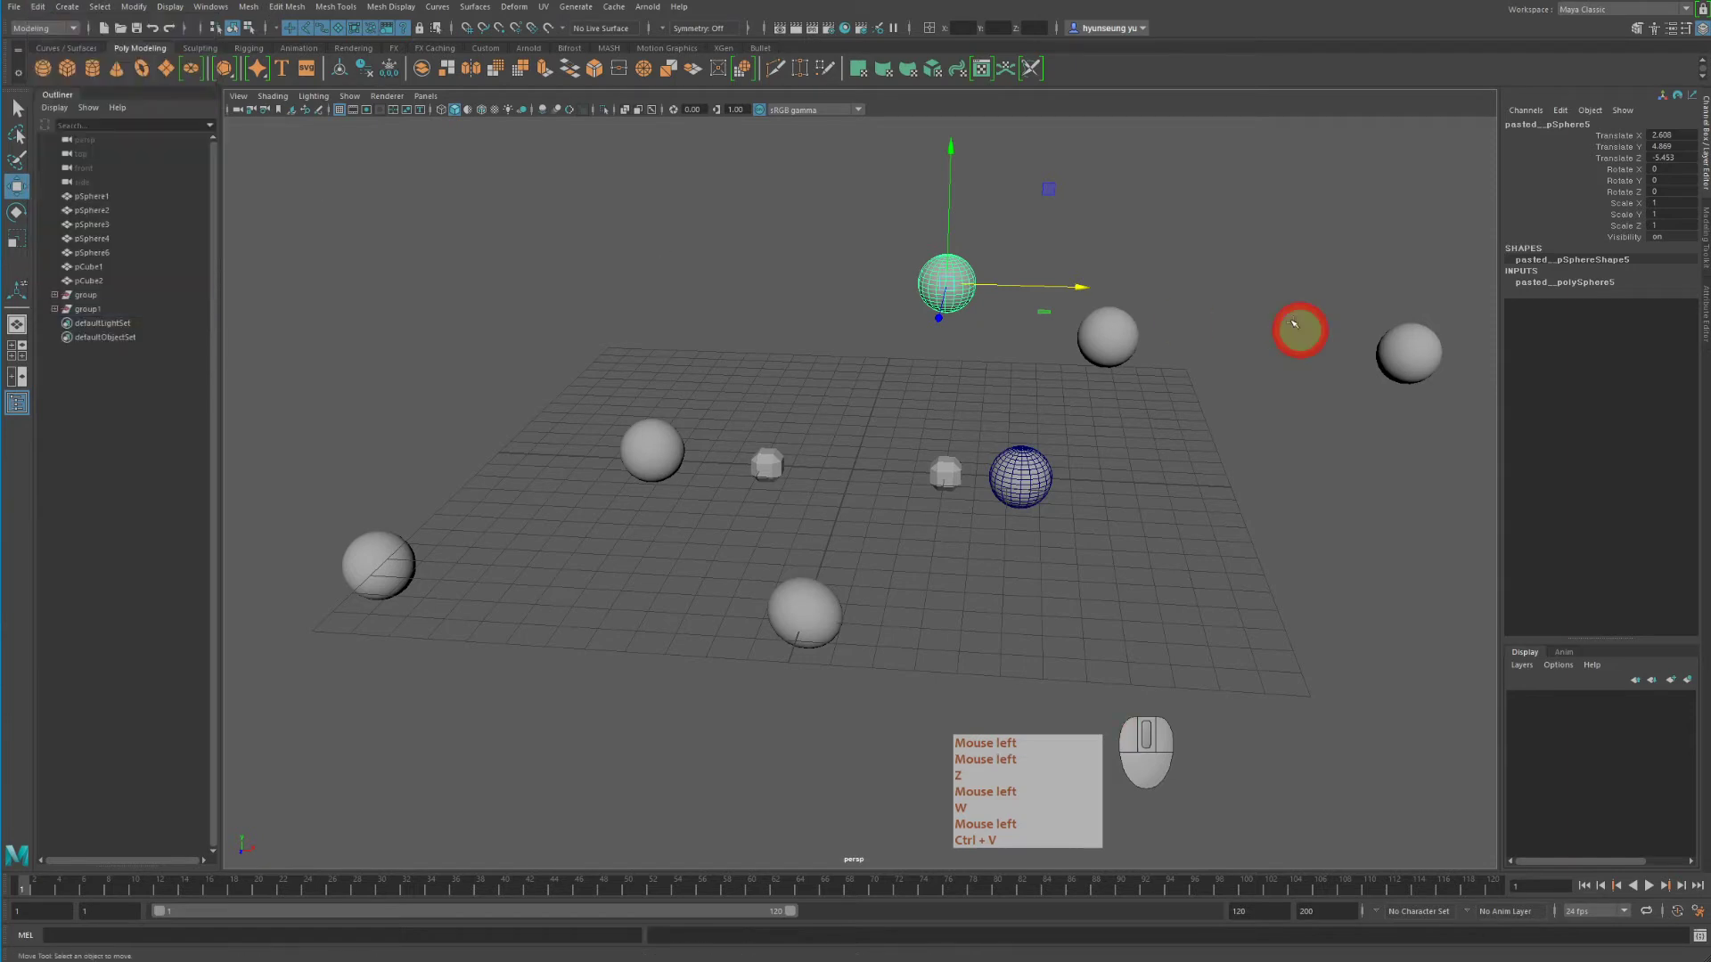
{"action": "left_click_drag", "start_coordinate": [935, 222], "coordinate": [1158, 394]}
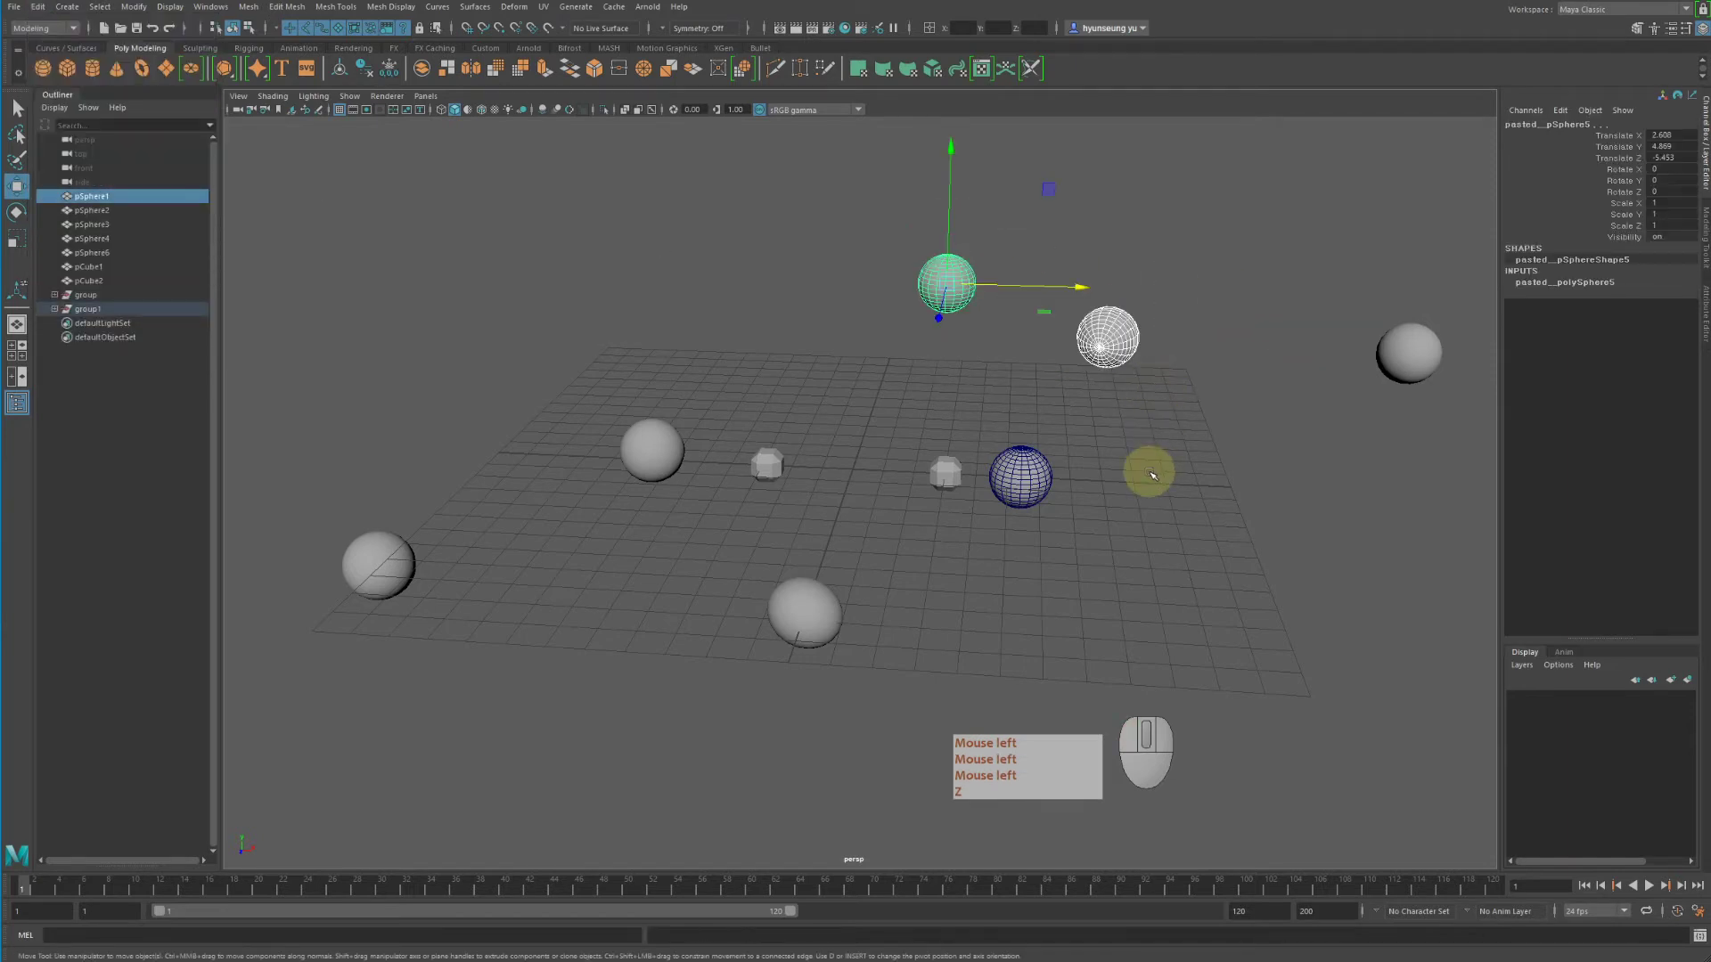
{"action": "left_click", "coordinate": [1203, 523]}
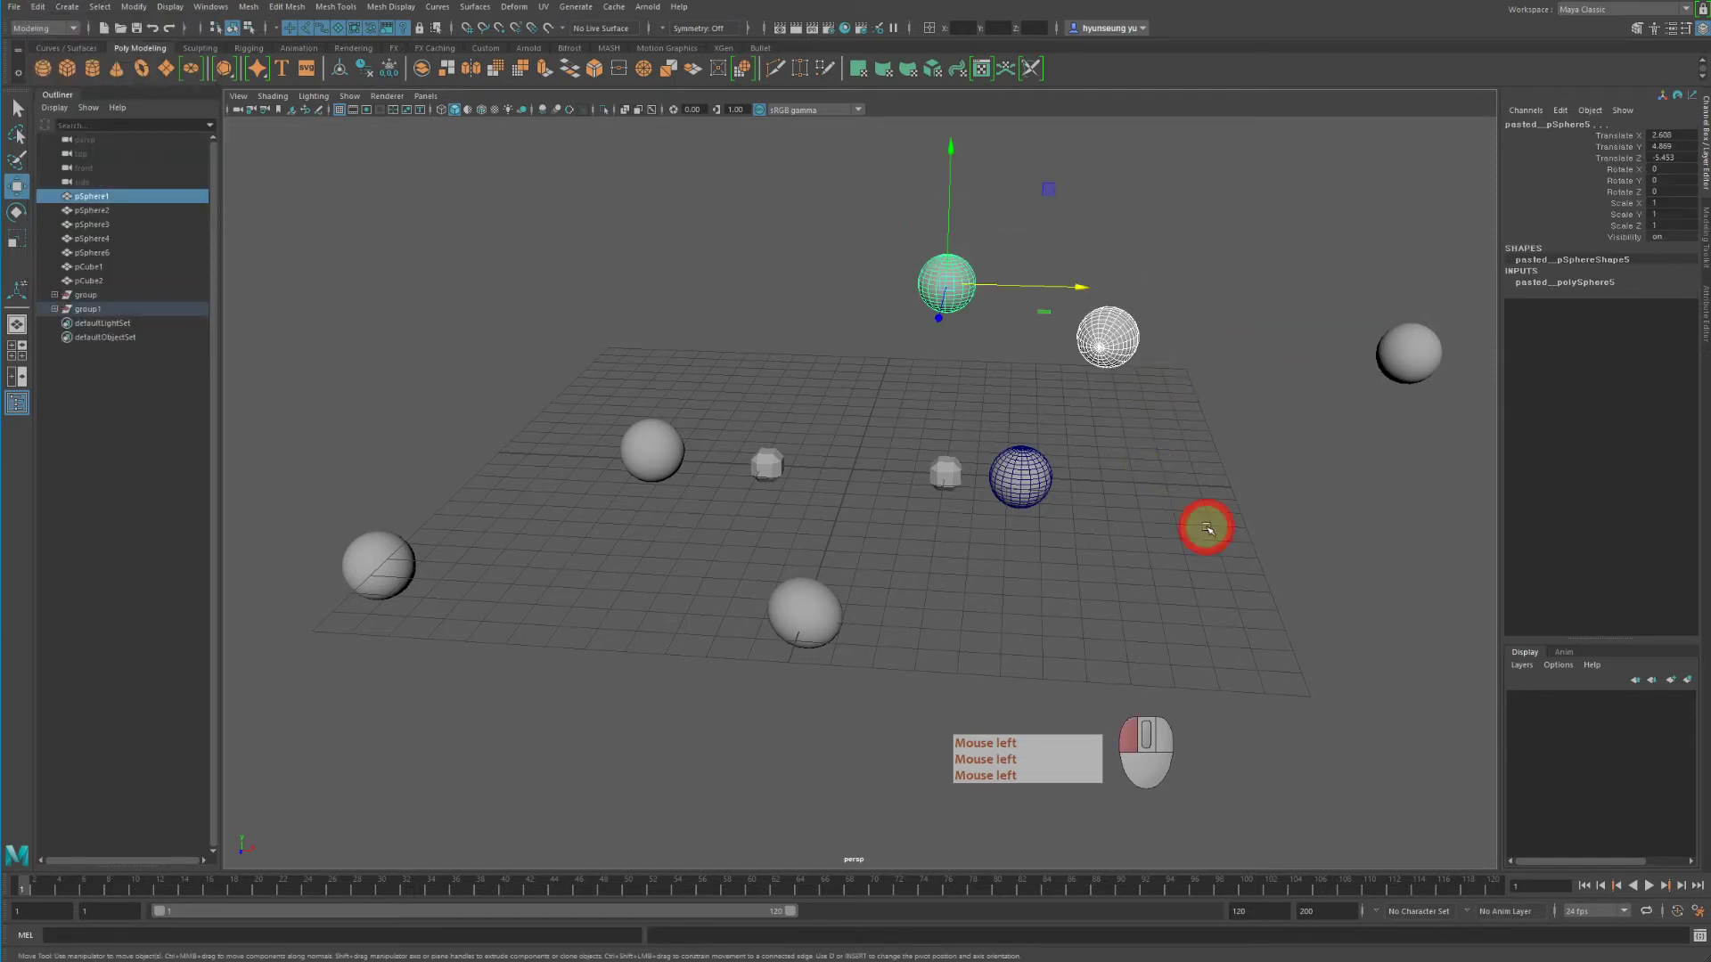
{"action": "left_click_drag", "start_coordinate": [916, 252], "coordinate": [978, 319]}
{"action": "left_click_drag", "start_coordinate": [1072, 274], "coordinate": [1171, 390]}
{"action": "left_click_drag", "start_coordinate": [1328, 249], "coordinate": [1455, 383]}
{"action": "left_click", "coordinate": [1294, 592]}
{"action": "left_click_drag", "start_coordinate": [1033, 570], "coordinate": [900, 361]}
{"action": "left_click_drag", "start_coordinate": [516, 317], "coordinate": [681, 487]}
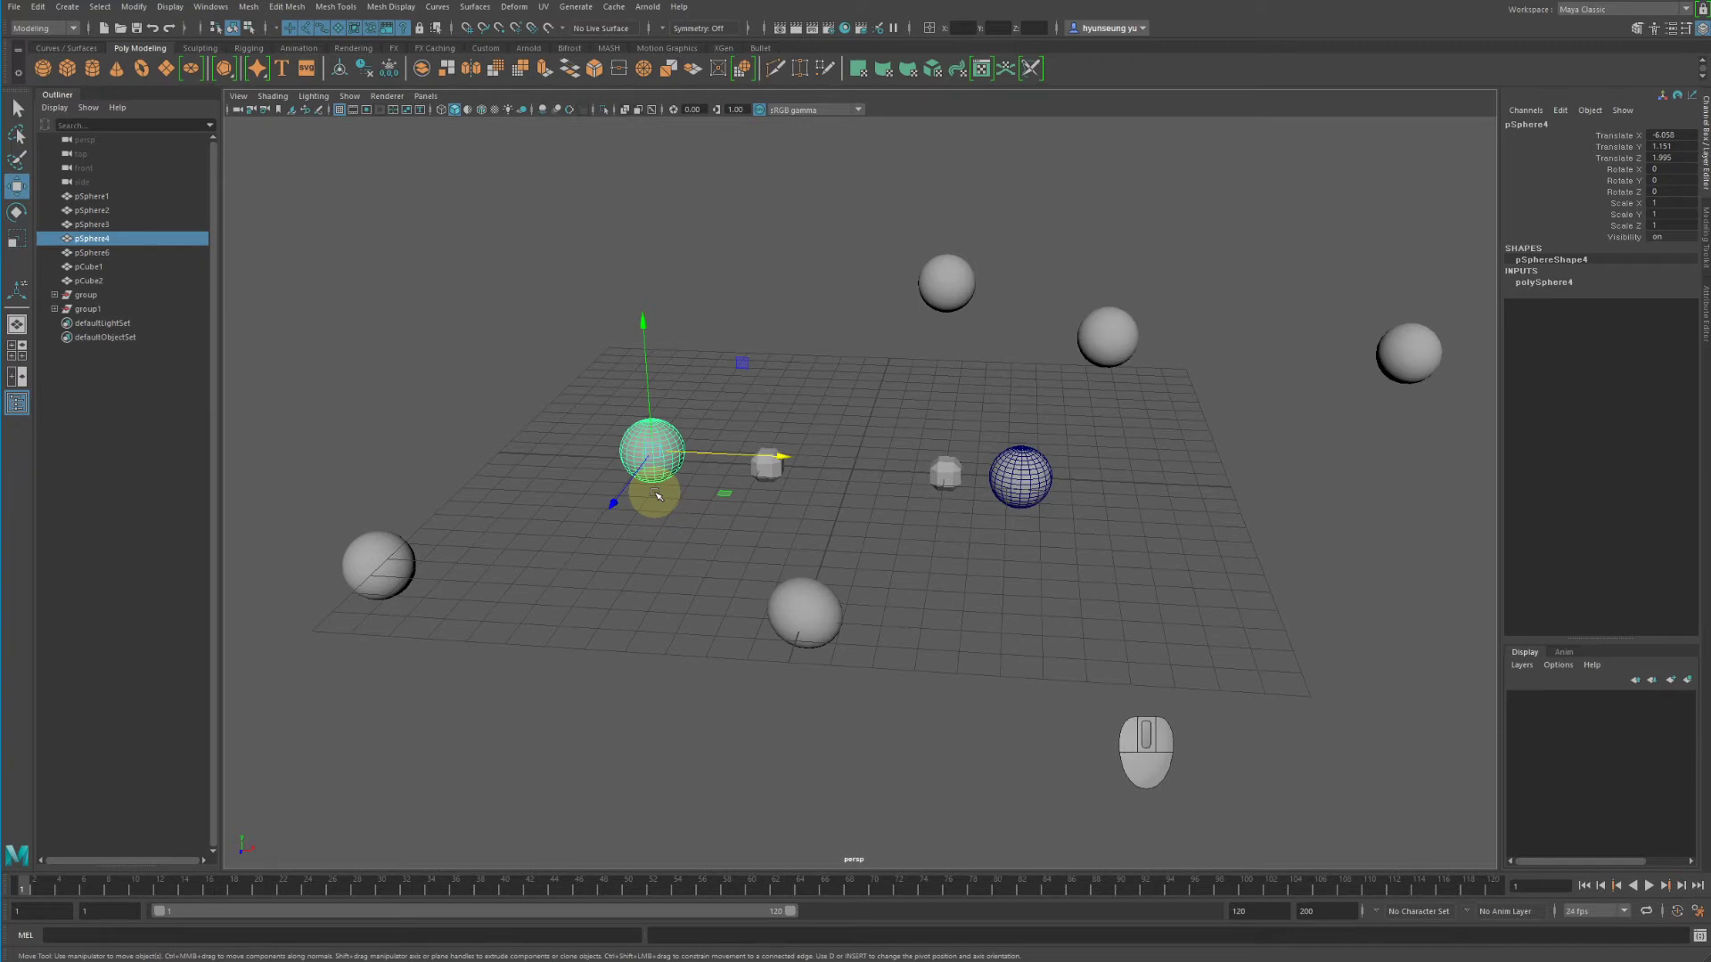
{"action": "left_click", "coordinate": [952, 609]}
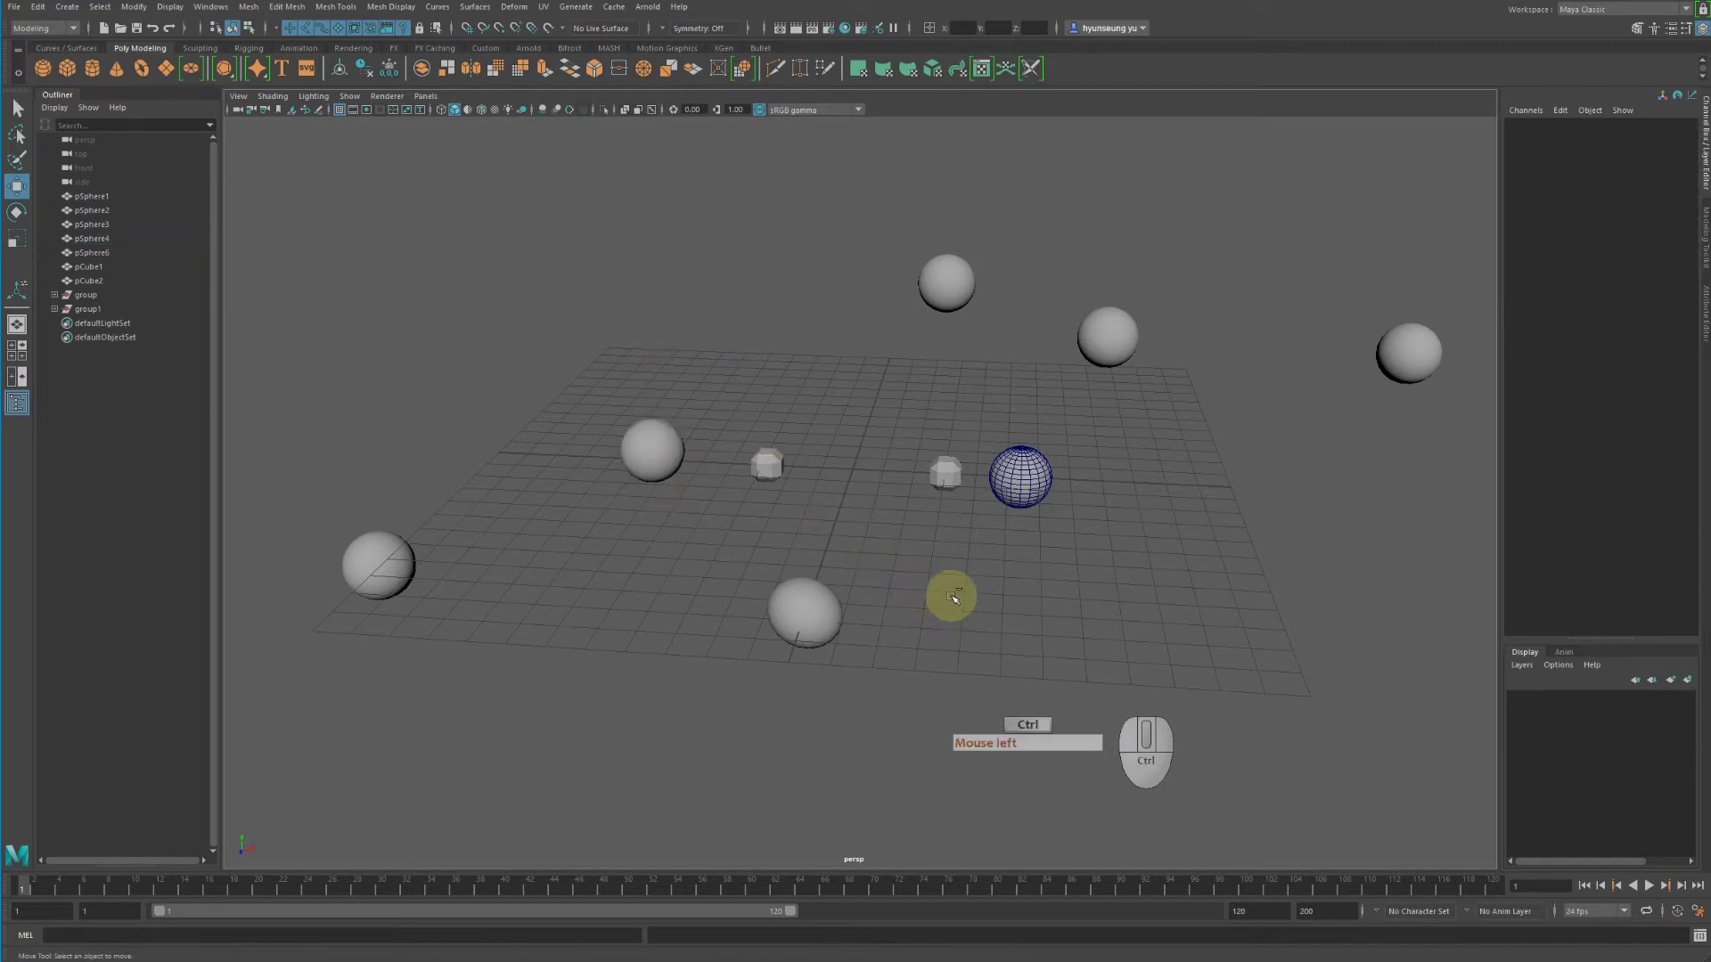
{"action": "left_click_drag", "start_coordinate": [1315, 327], "coordinate": [1489, 427]}
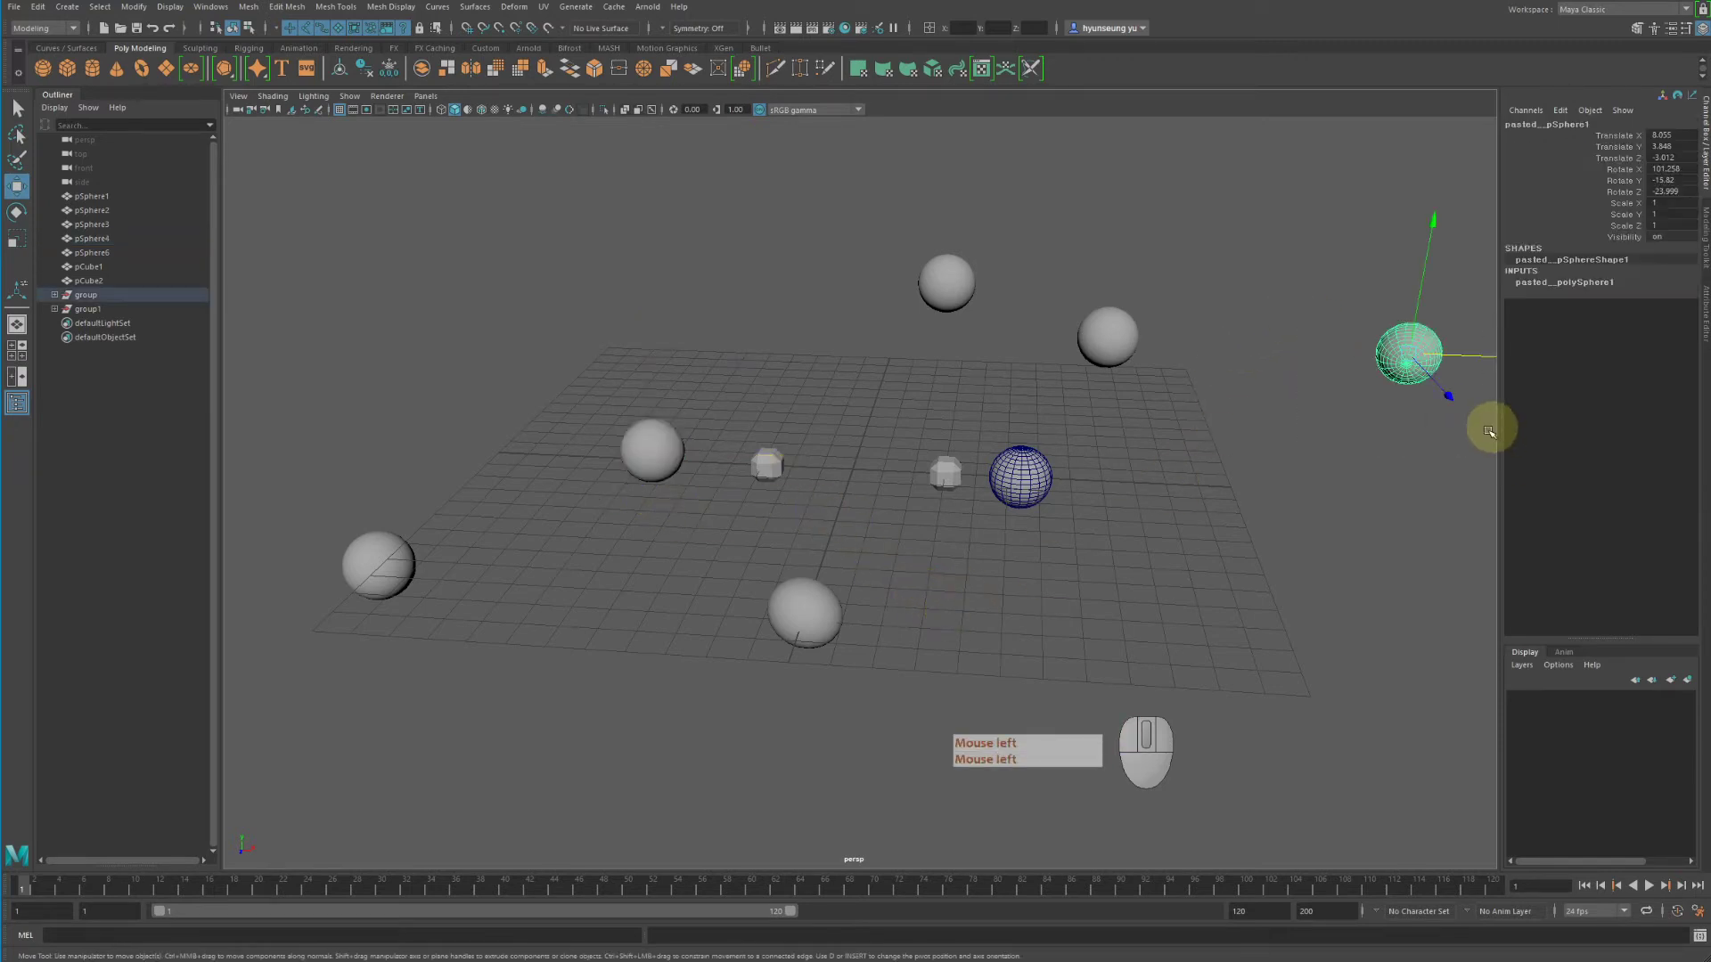
{"action": "left_click", "coordinate": [1291, 577]}
{"action": "left_click_drag", "start_coordinate": [581, 214], "coordinate": [1495, 676]}
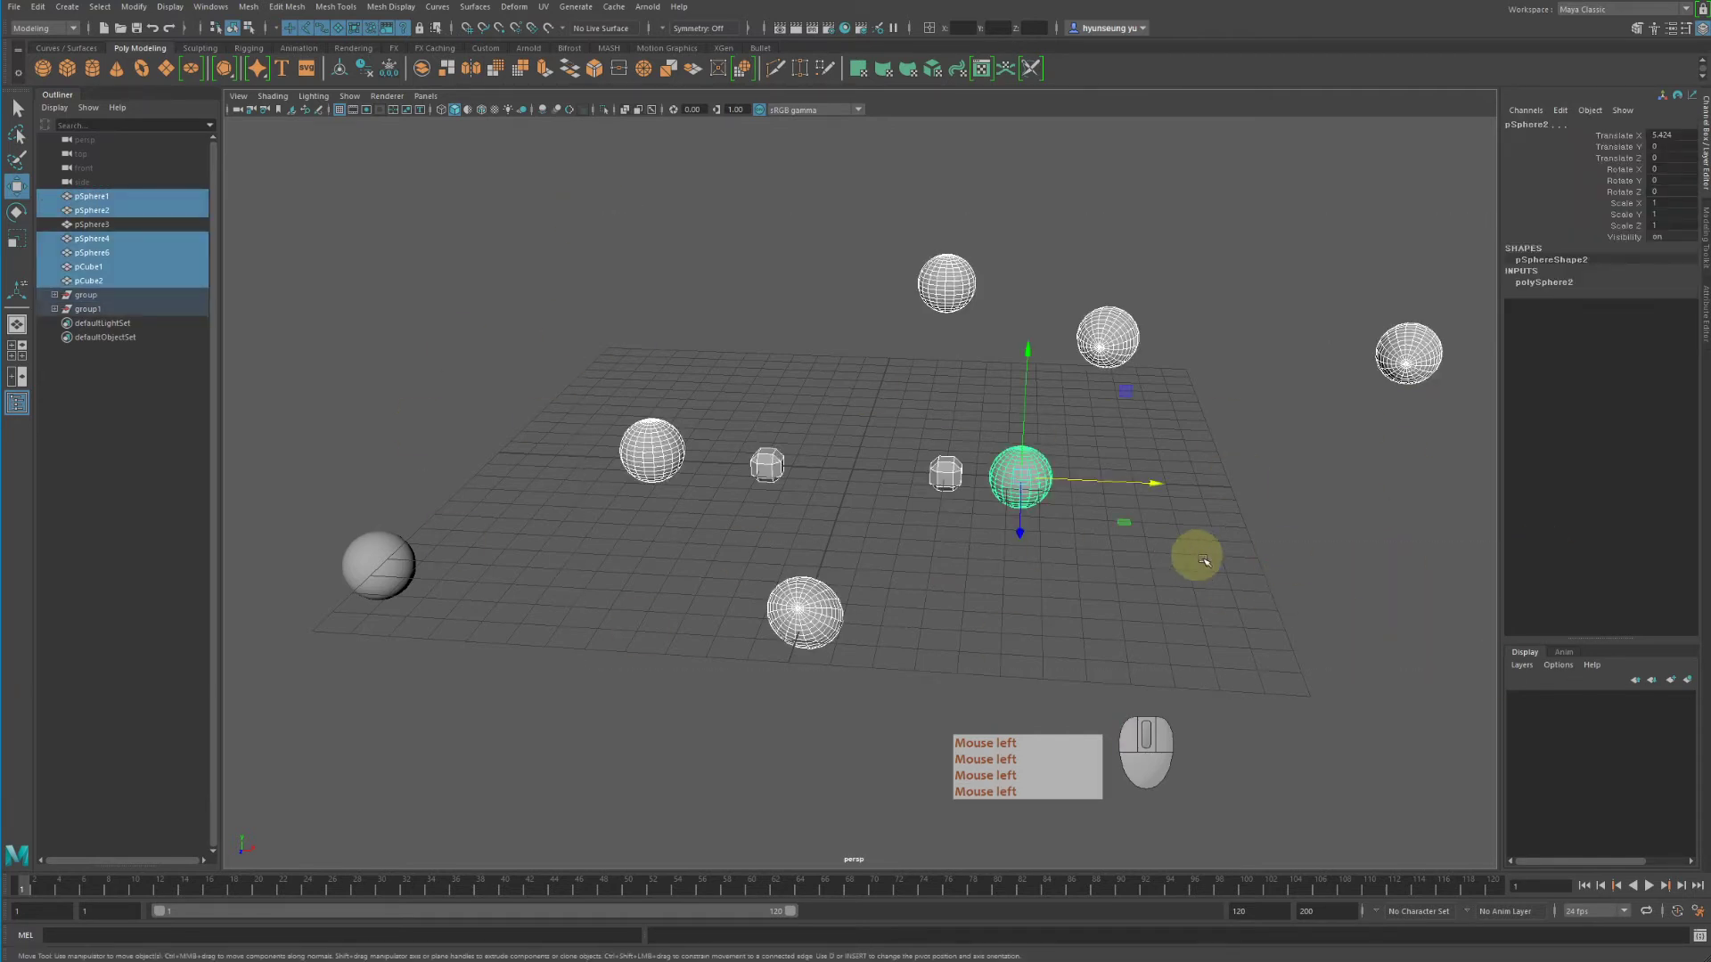
Step: Start a new scene without saving the current one, paste the cut sphere into it and select it for moving
{"action": "left_click", "coordinate": [1296, 606]}
{"action": "key", "text": "ctrl+n"}
{"action": "key", "text": "n"}
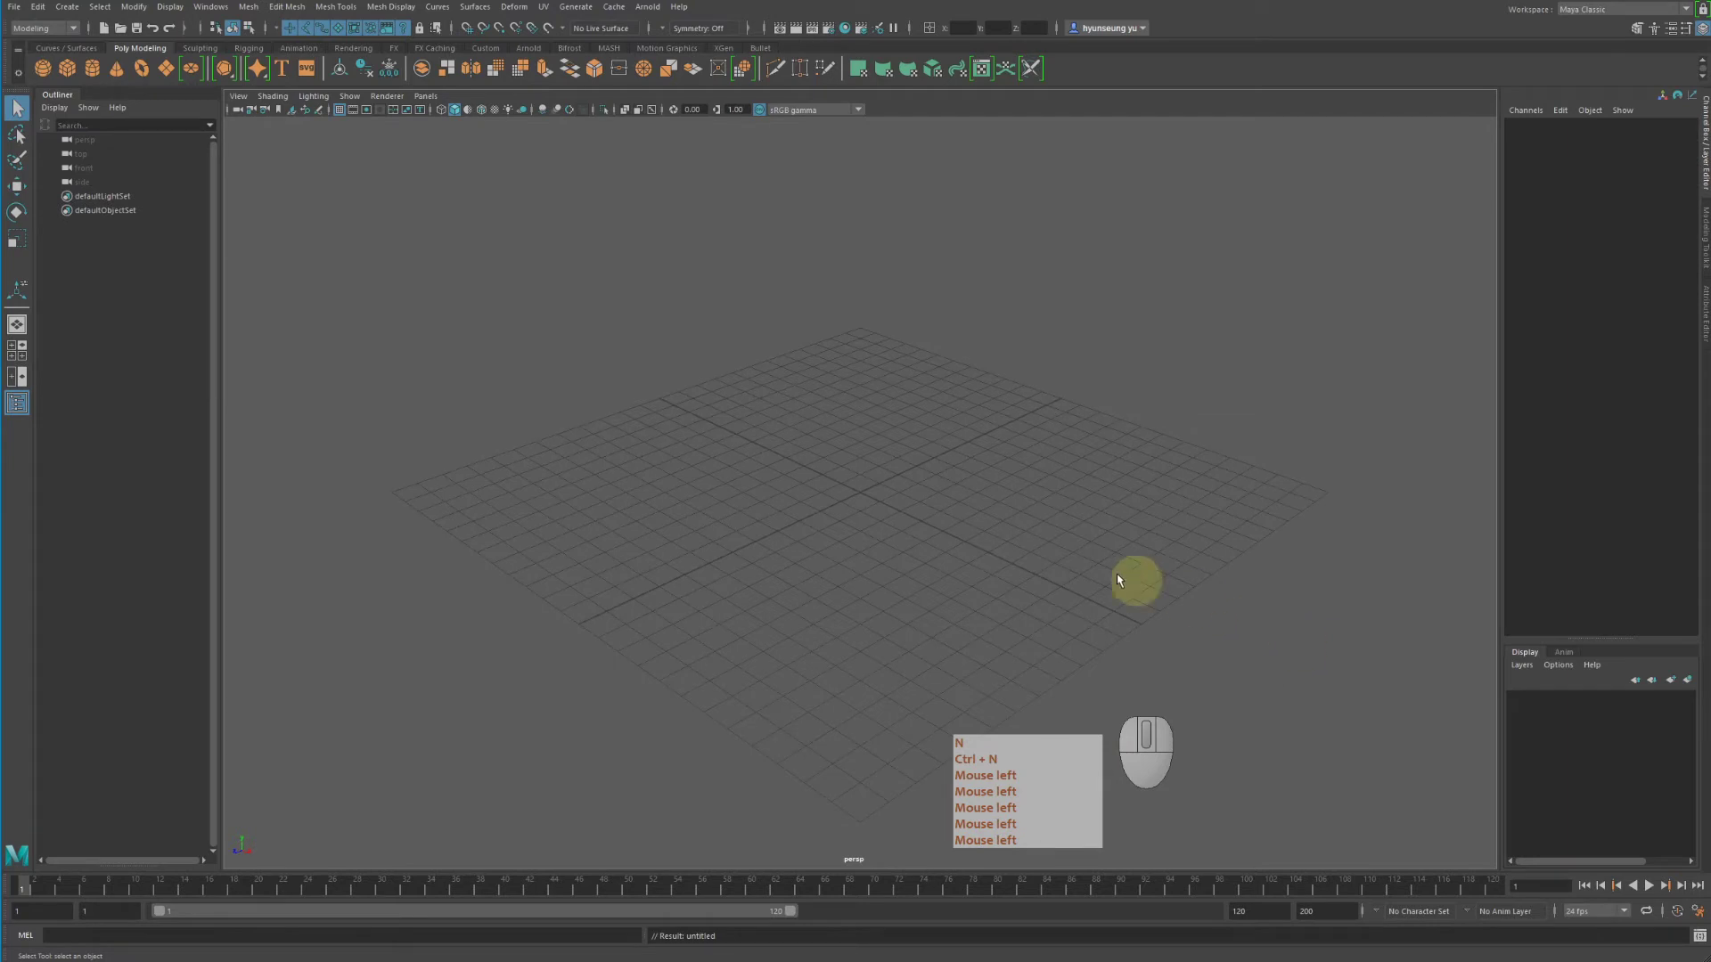
{"action": "left_click", "coordinate": [900, 481]}
{"action": "key", "text": "ctrl+v"}
{"action": "left_click", "coordinate": [1127, 520]}
{"action": "left_click", "coordinate": [1005, 335]}
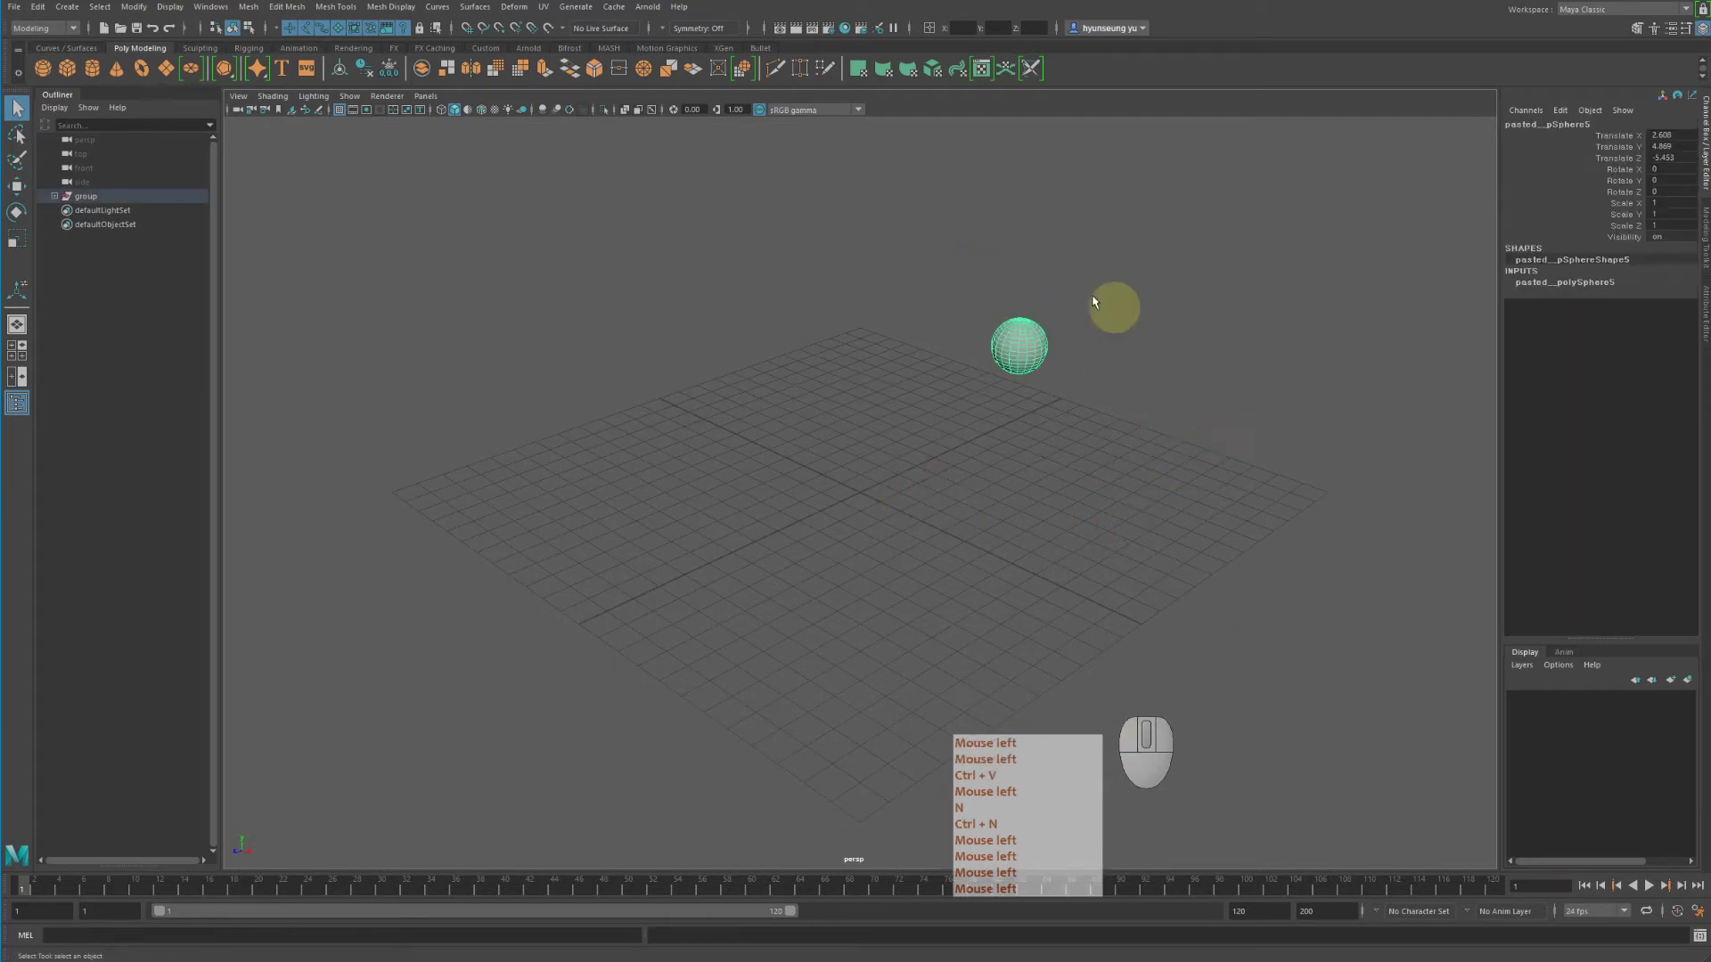
{"action": "left_click_drag", "start_coordinate": [1125, 306], "coordinate": [993, 436], "text": "alt"}
{"action": "key", "text": "w"}
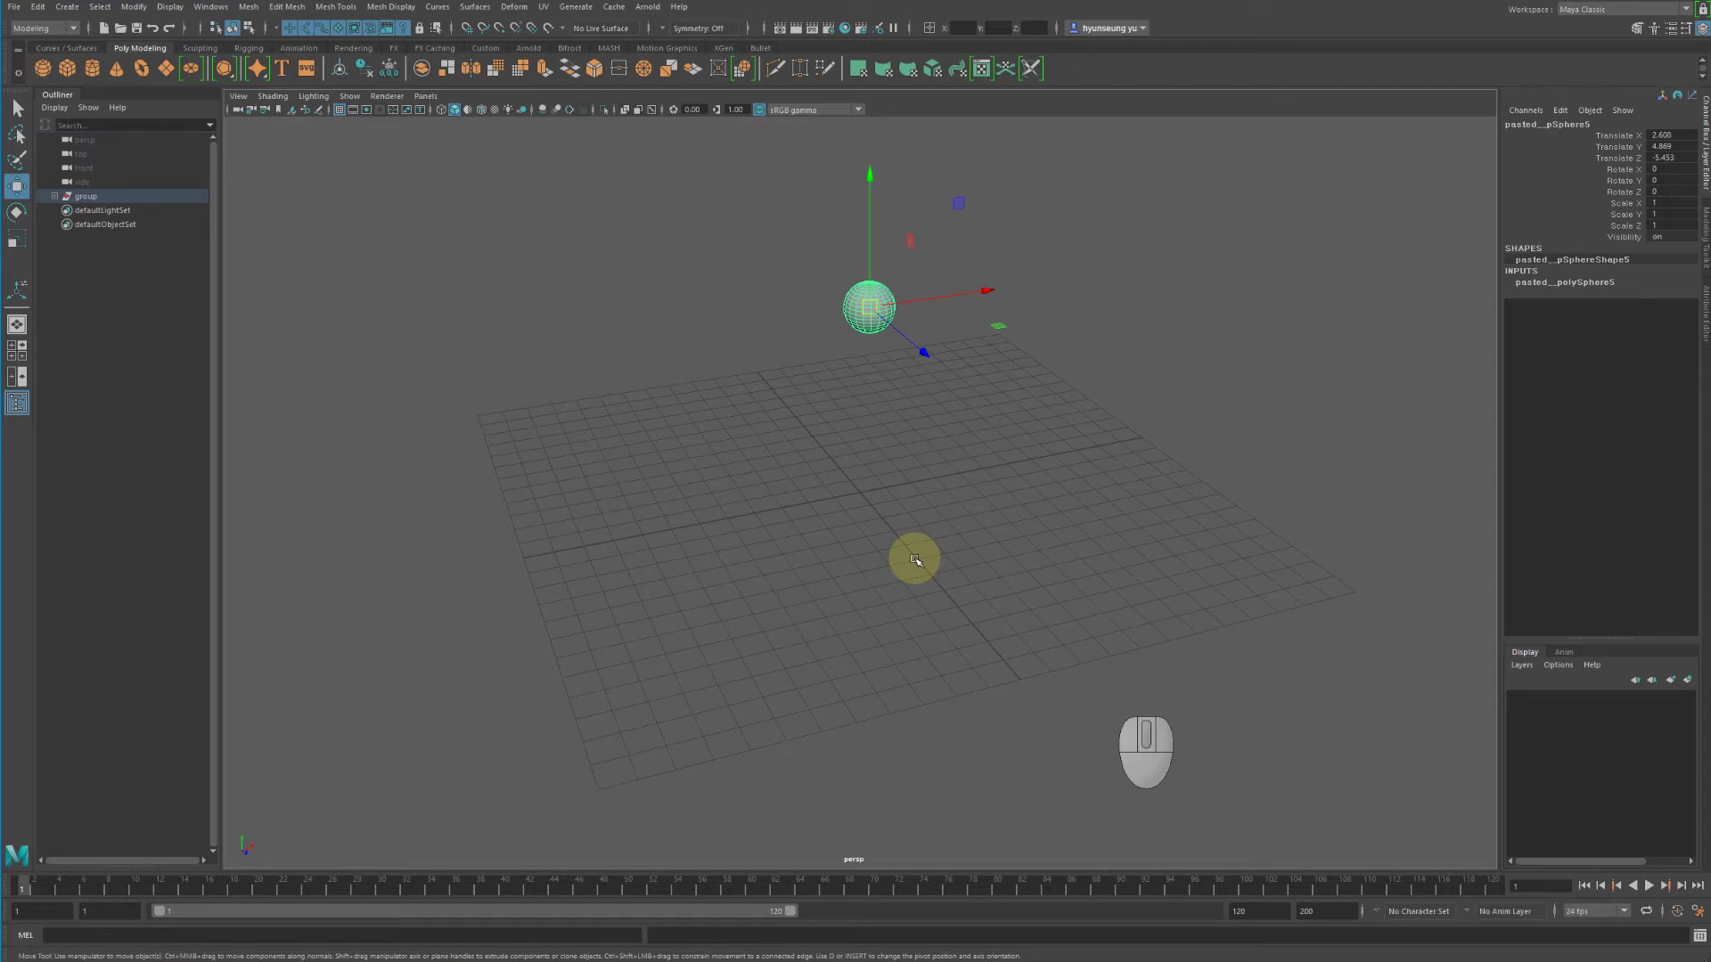
Step: Deselect and reselect the pasted sphere, delete it and undo the deletion
{"action": "left_click", "coordinate": [39, 6]}
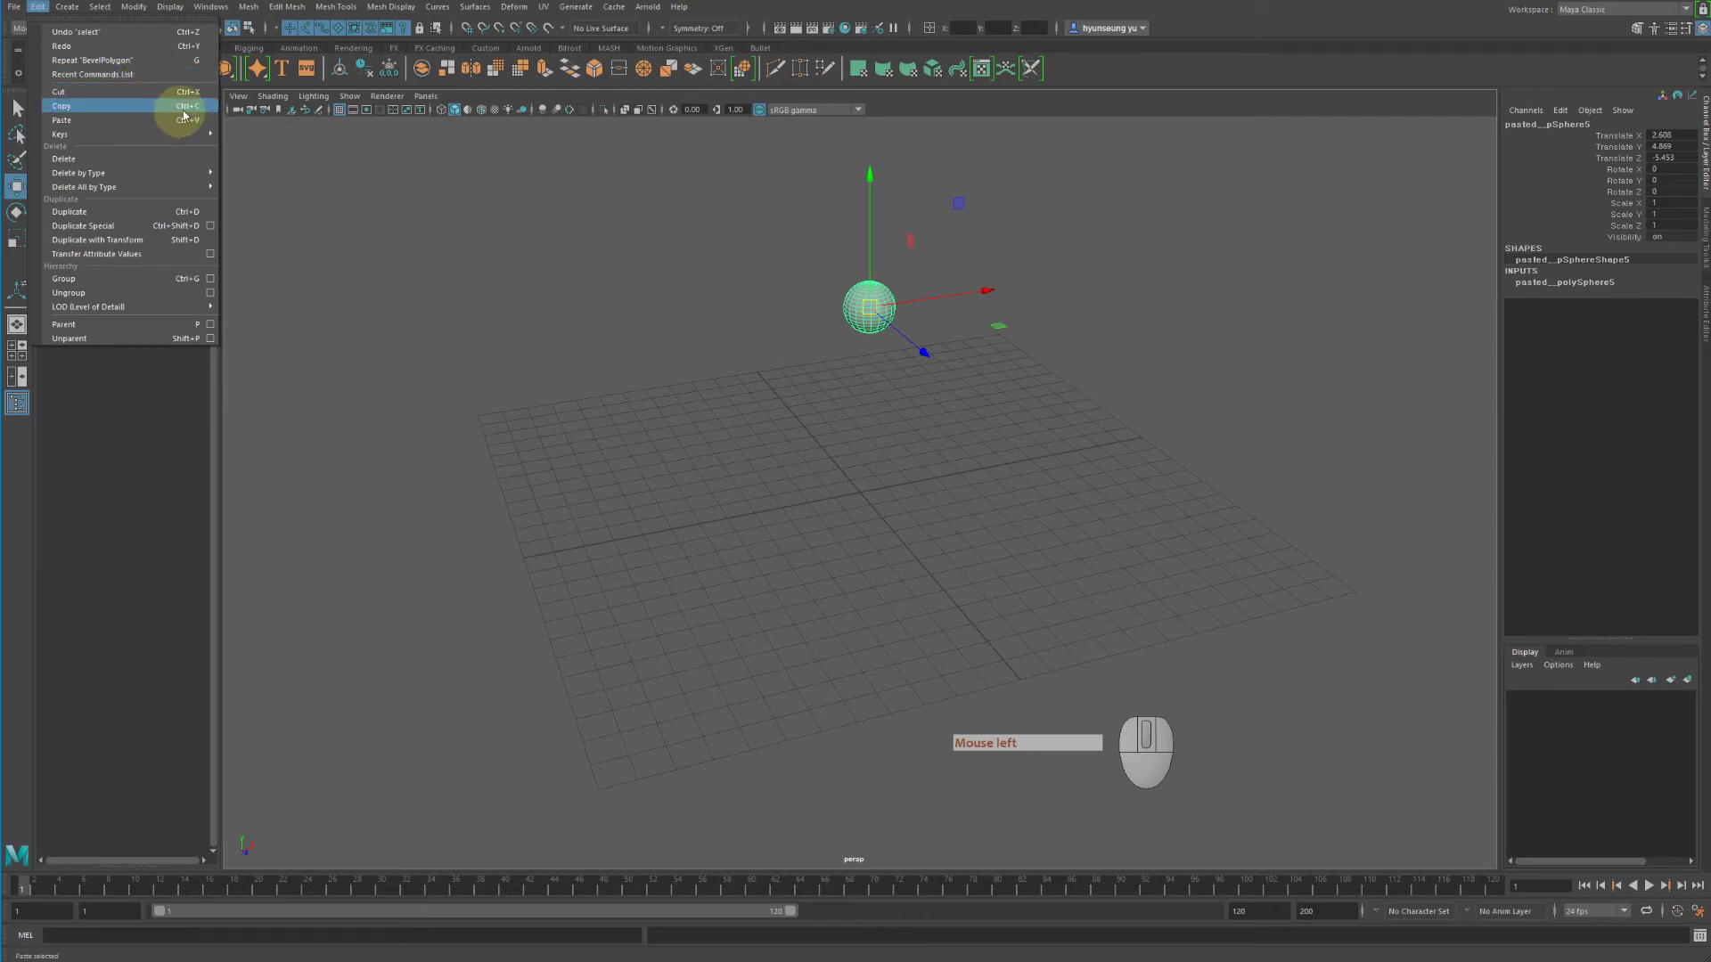
{"action": "mouse_move", "coordinate": [233, 130]}
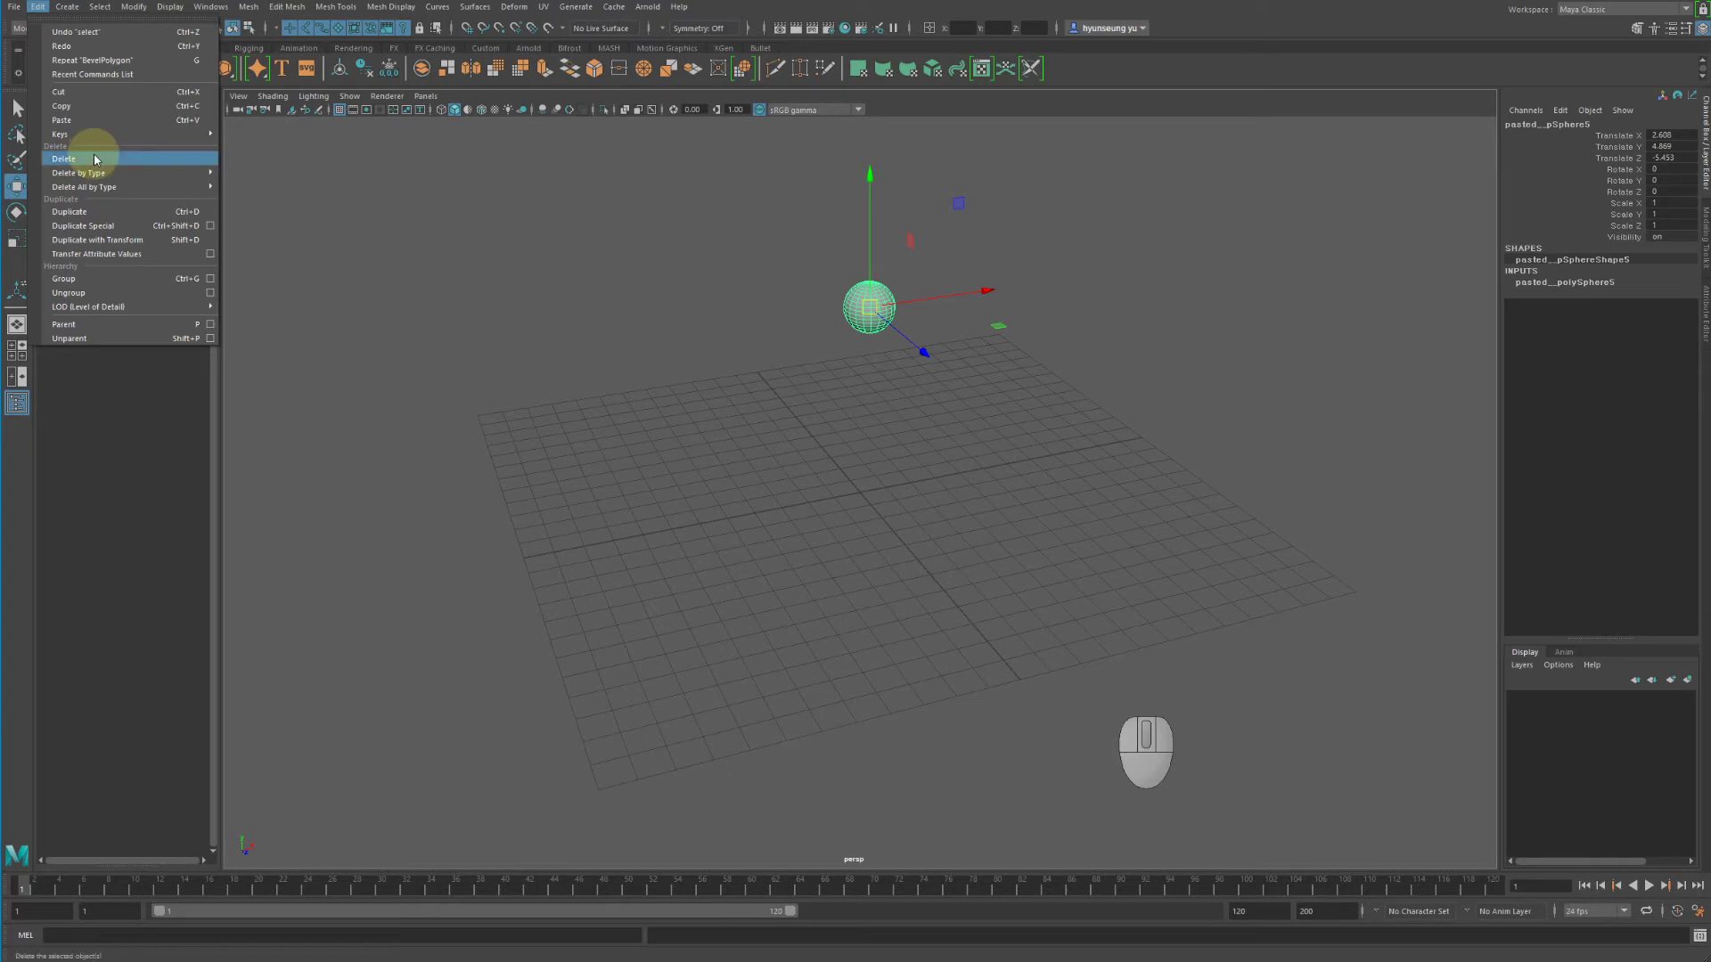
{"action": "left_click", "coordinate": [698, 157]}
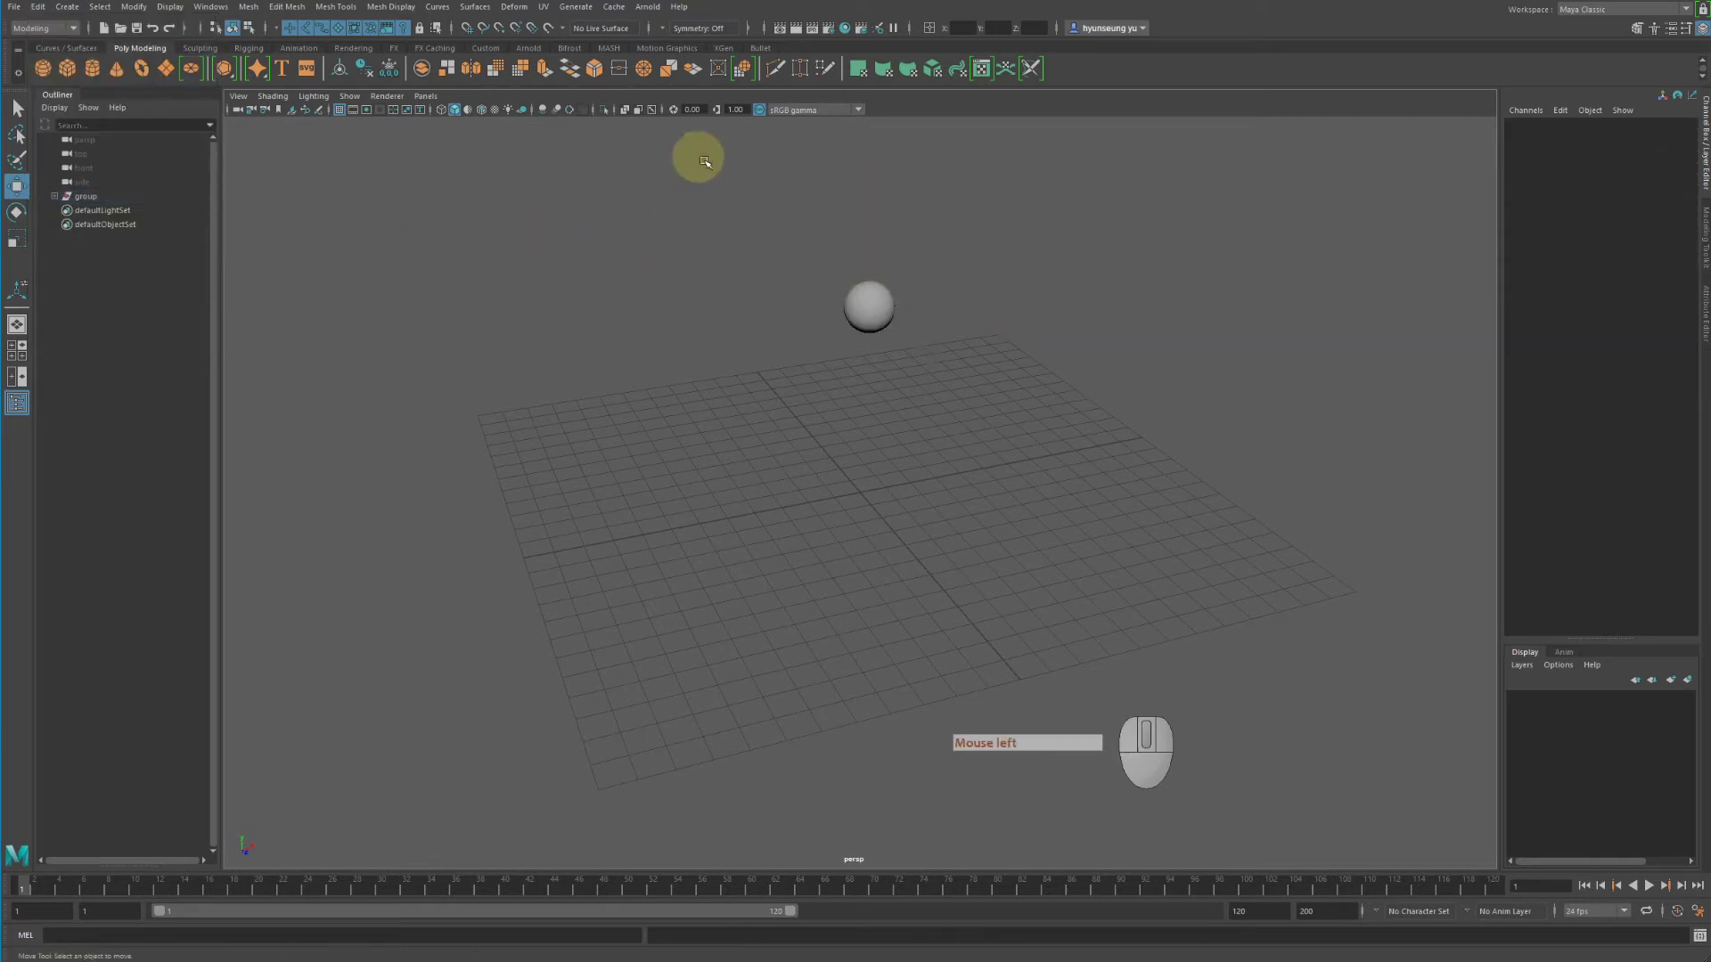
{"action": "left_click_drag", "start_coordinate": [698, 156], "coordinate": [1104, 397]}
{"action": "key", "text": "Delete"}
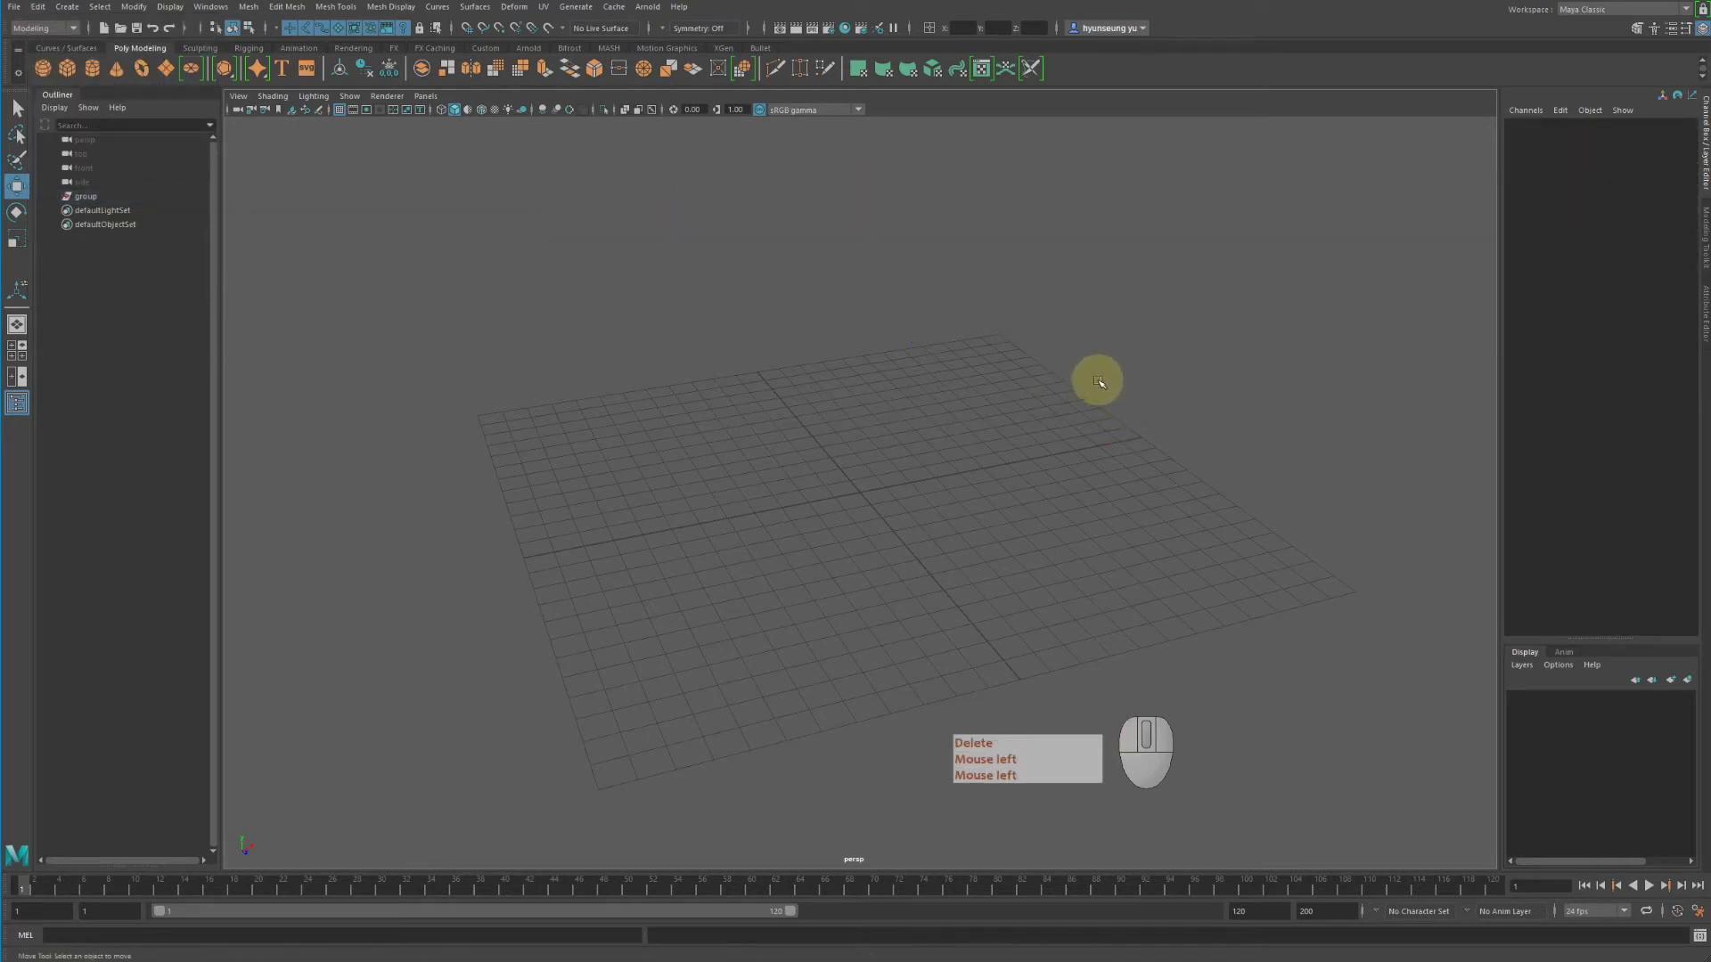
{"action": "key", "text": "z"}
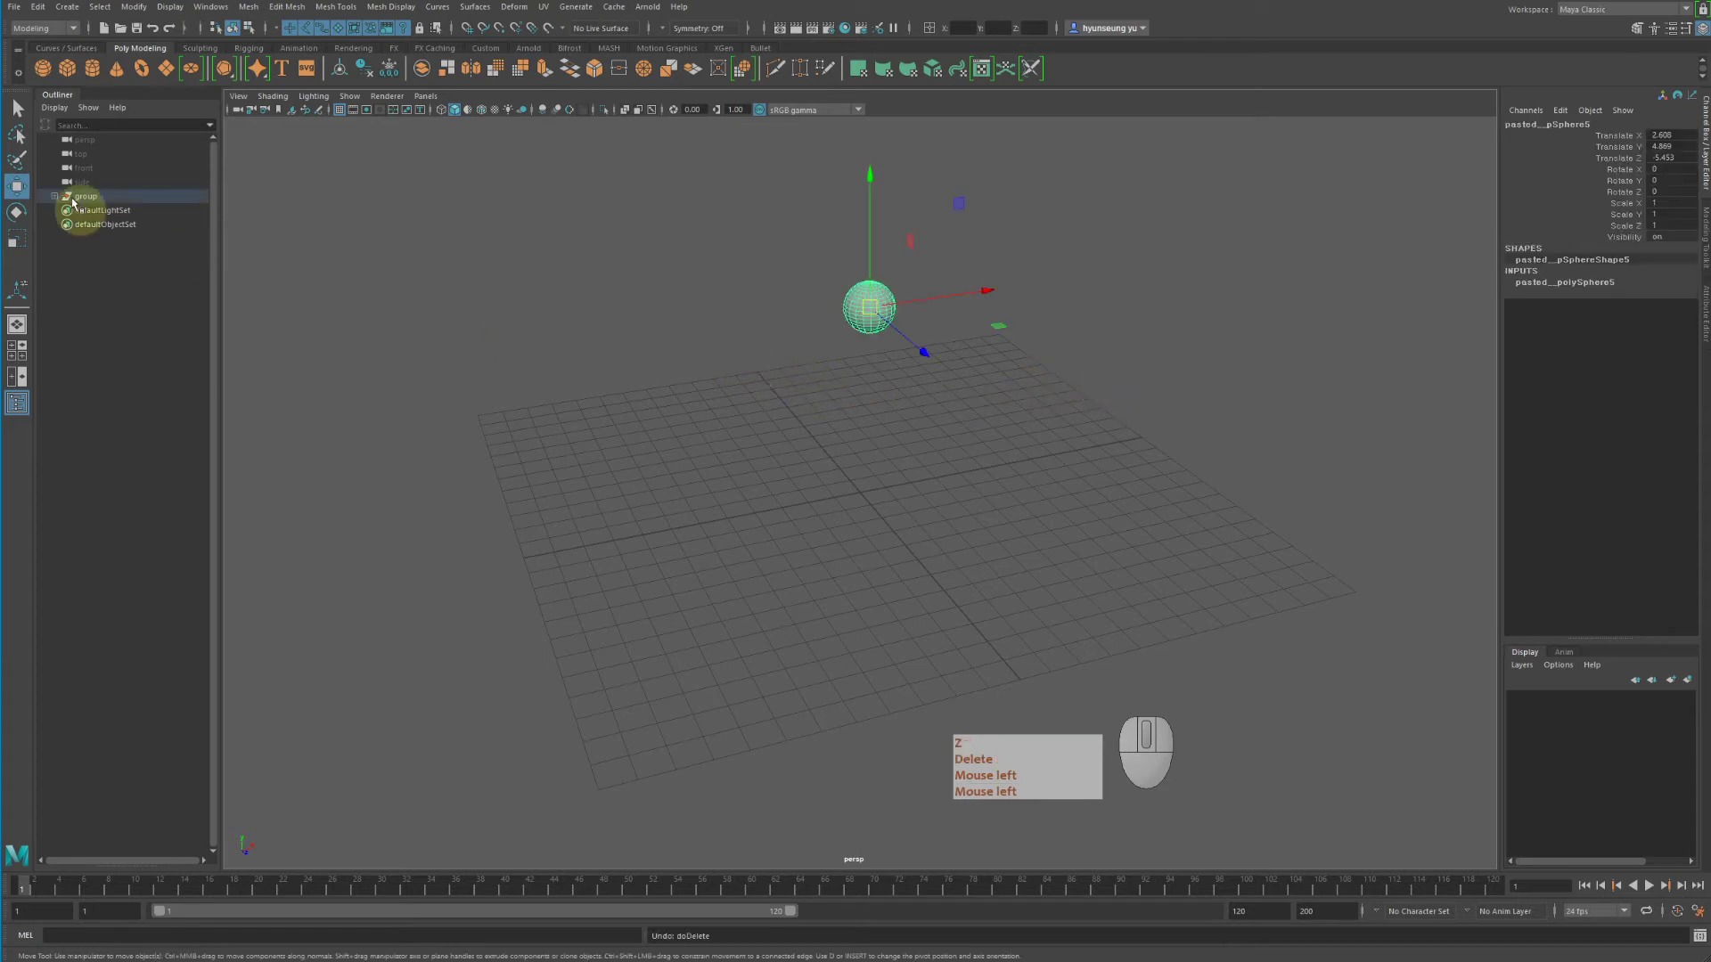
Step: Remove the sphere once more with the Delete command and restore it with undo
{"action": "left_click", "coordinate": [37, 6]}
{"action": "left_click", "coordinate": [116, 158]}
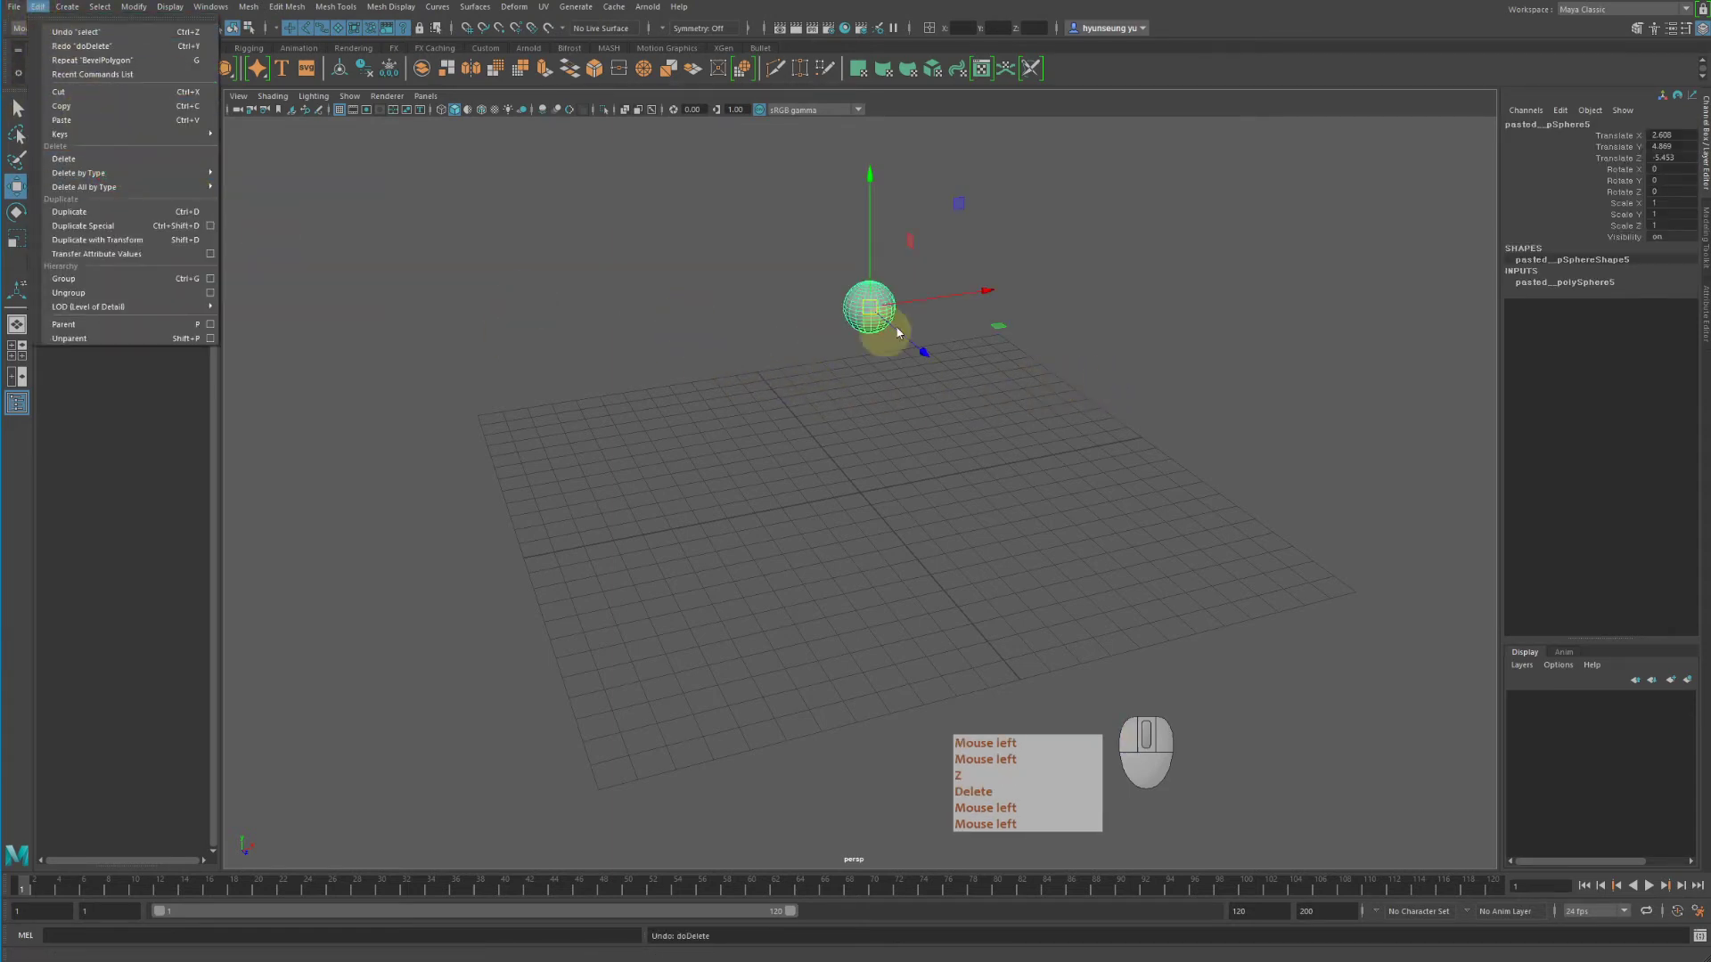
{"action": "left_click", "coordinate": [73, 160]}
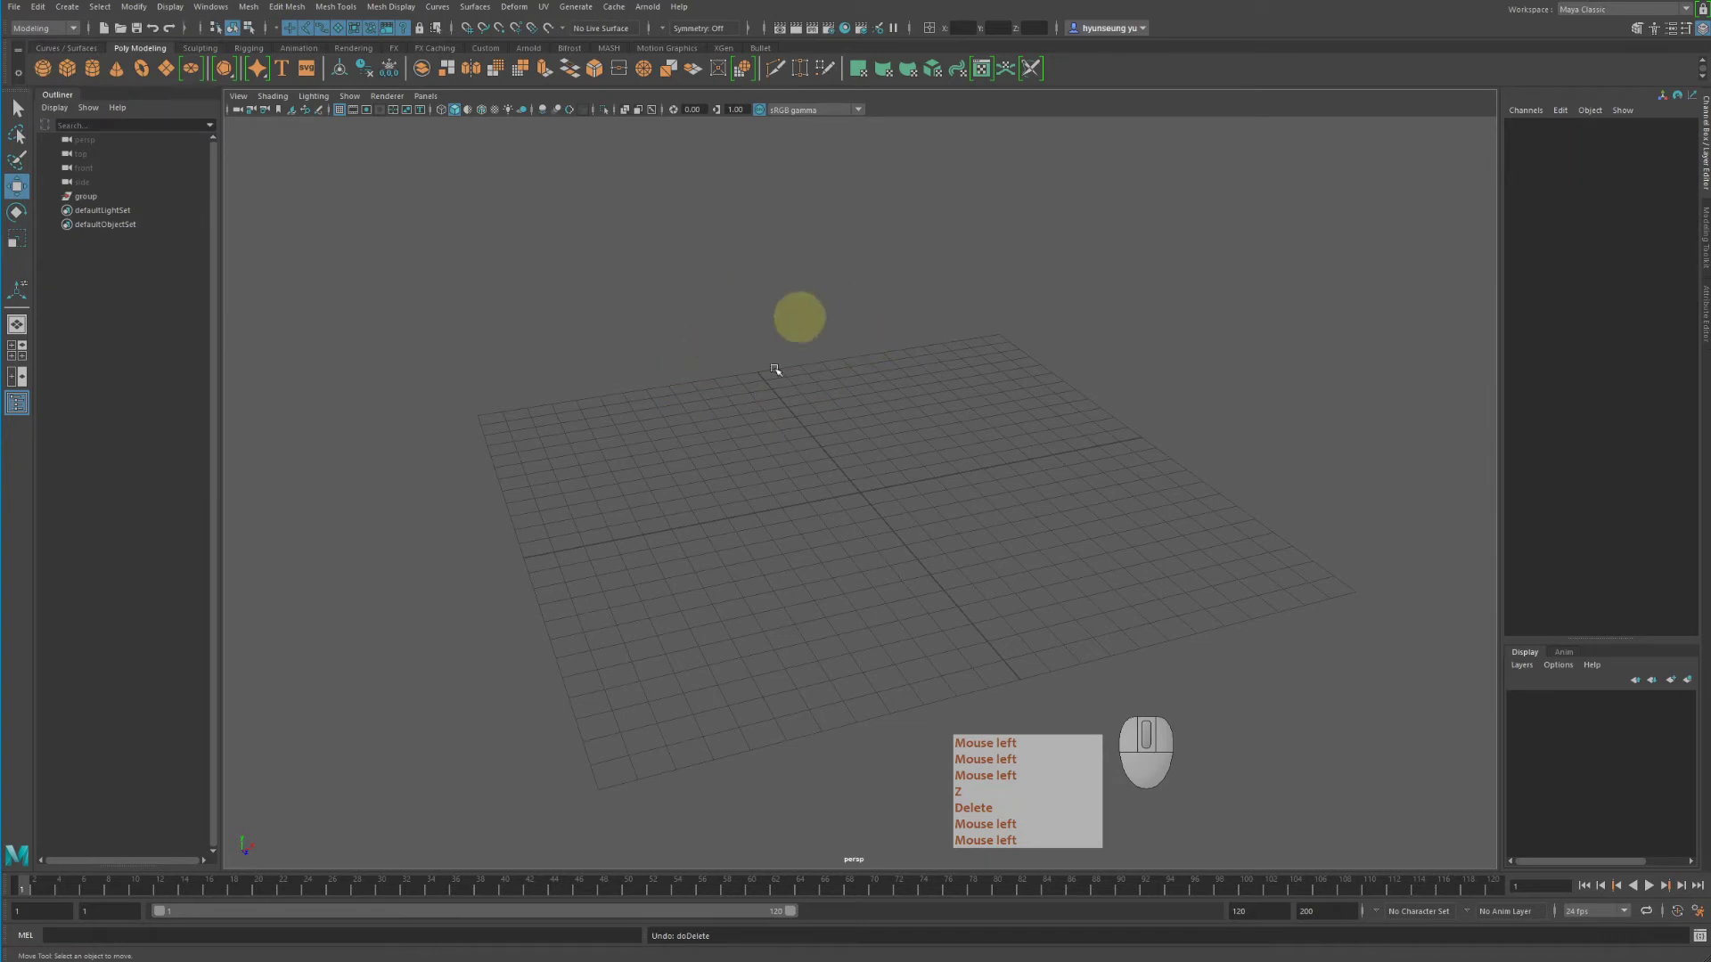
{"action": "key", "text": "z"}
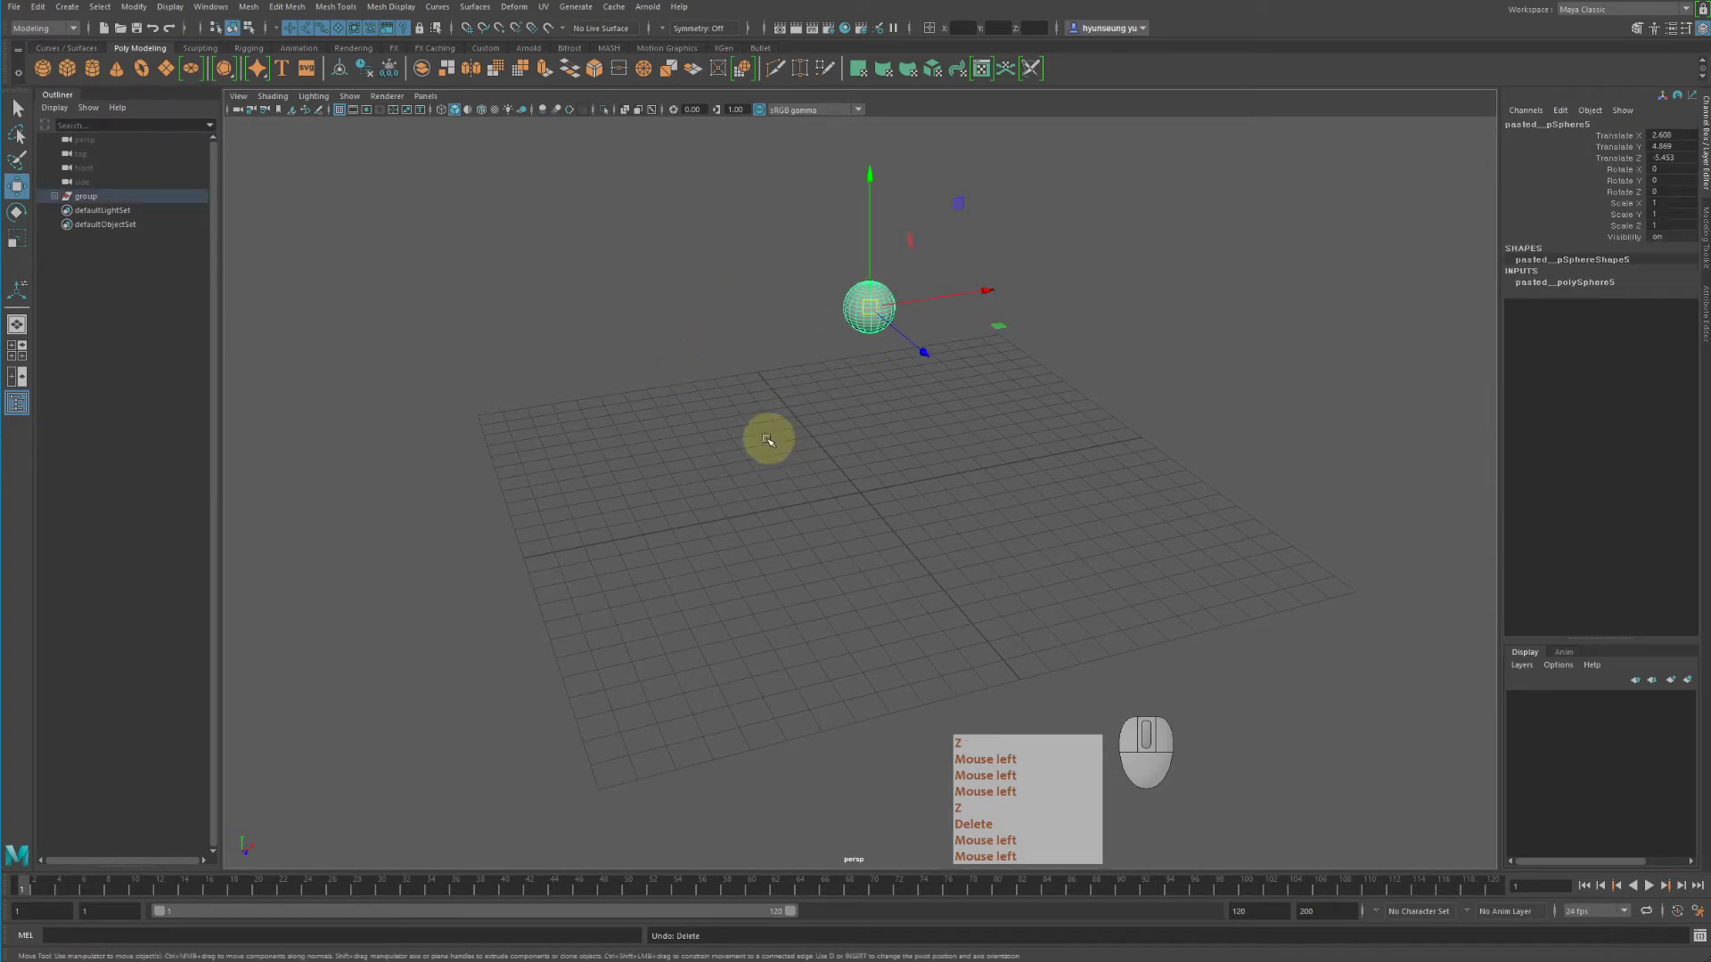
Step: Inspect the sphere's polySphere input, delete the selected sphere's construction history by type and undo the deletion
{"action": "left_click", "coordinate": [38, 6]}
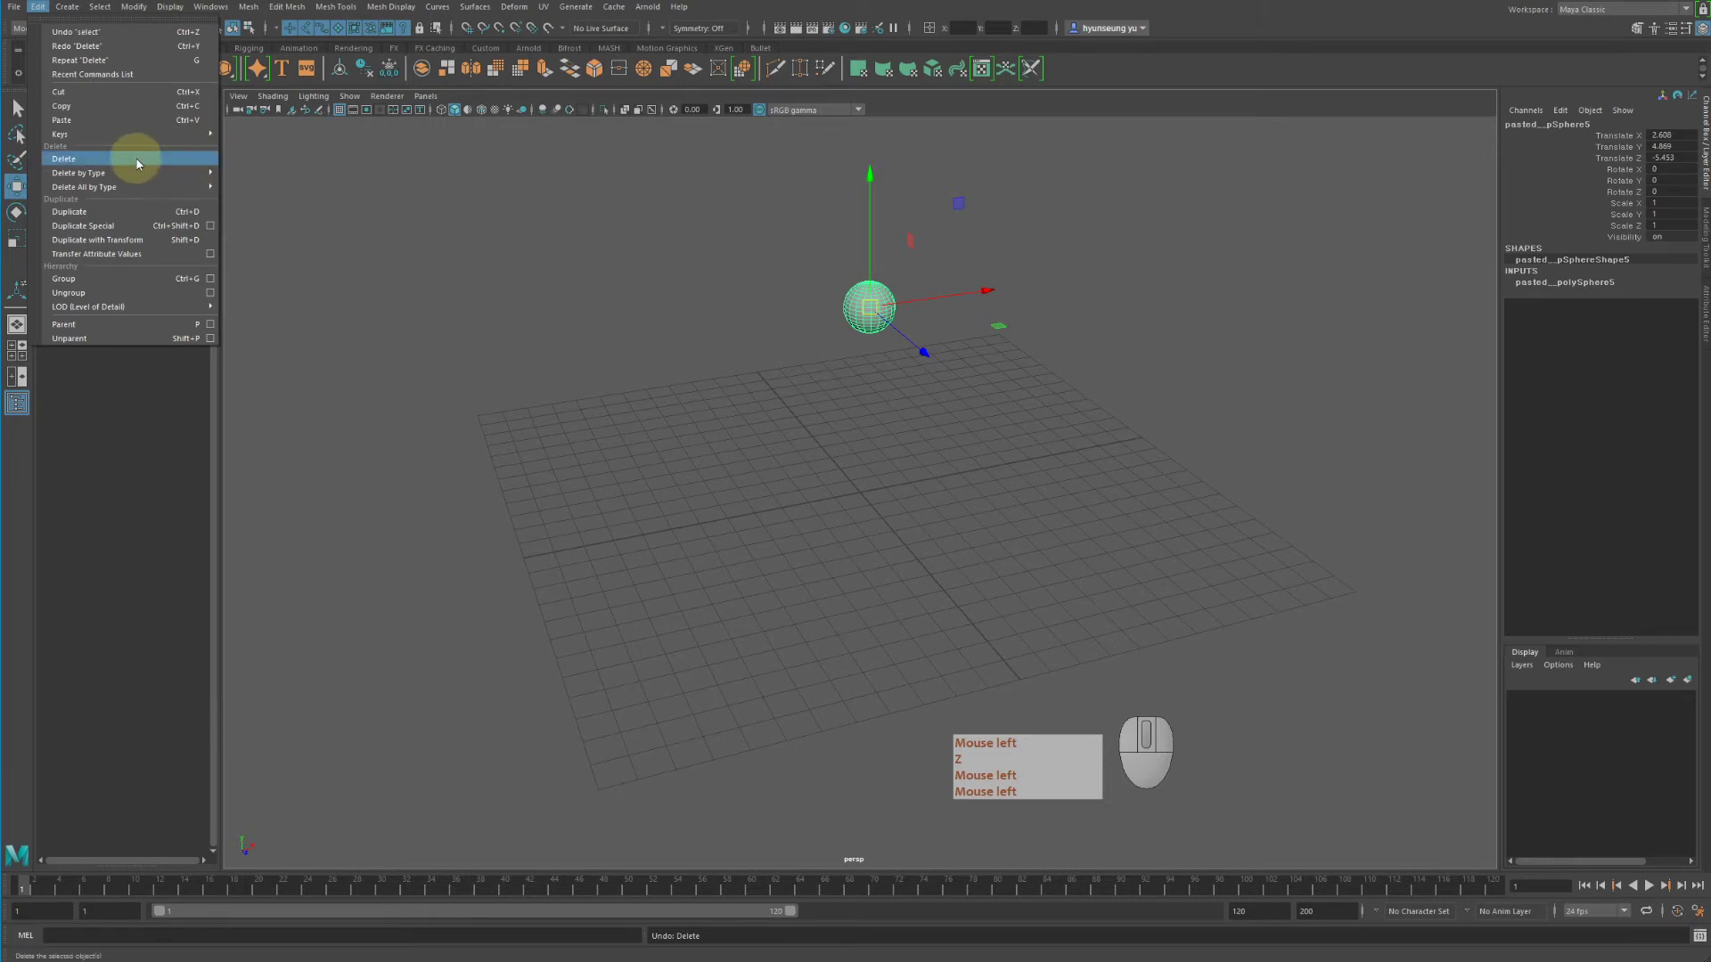
{"action": "mouse_move", "coordinate": [105, 175]}
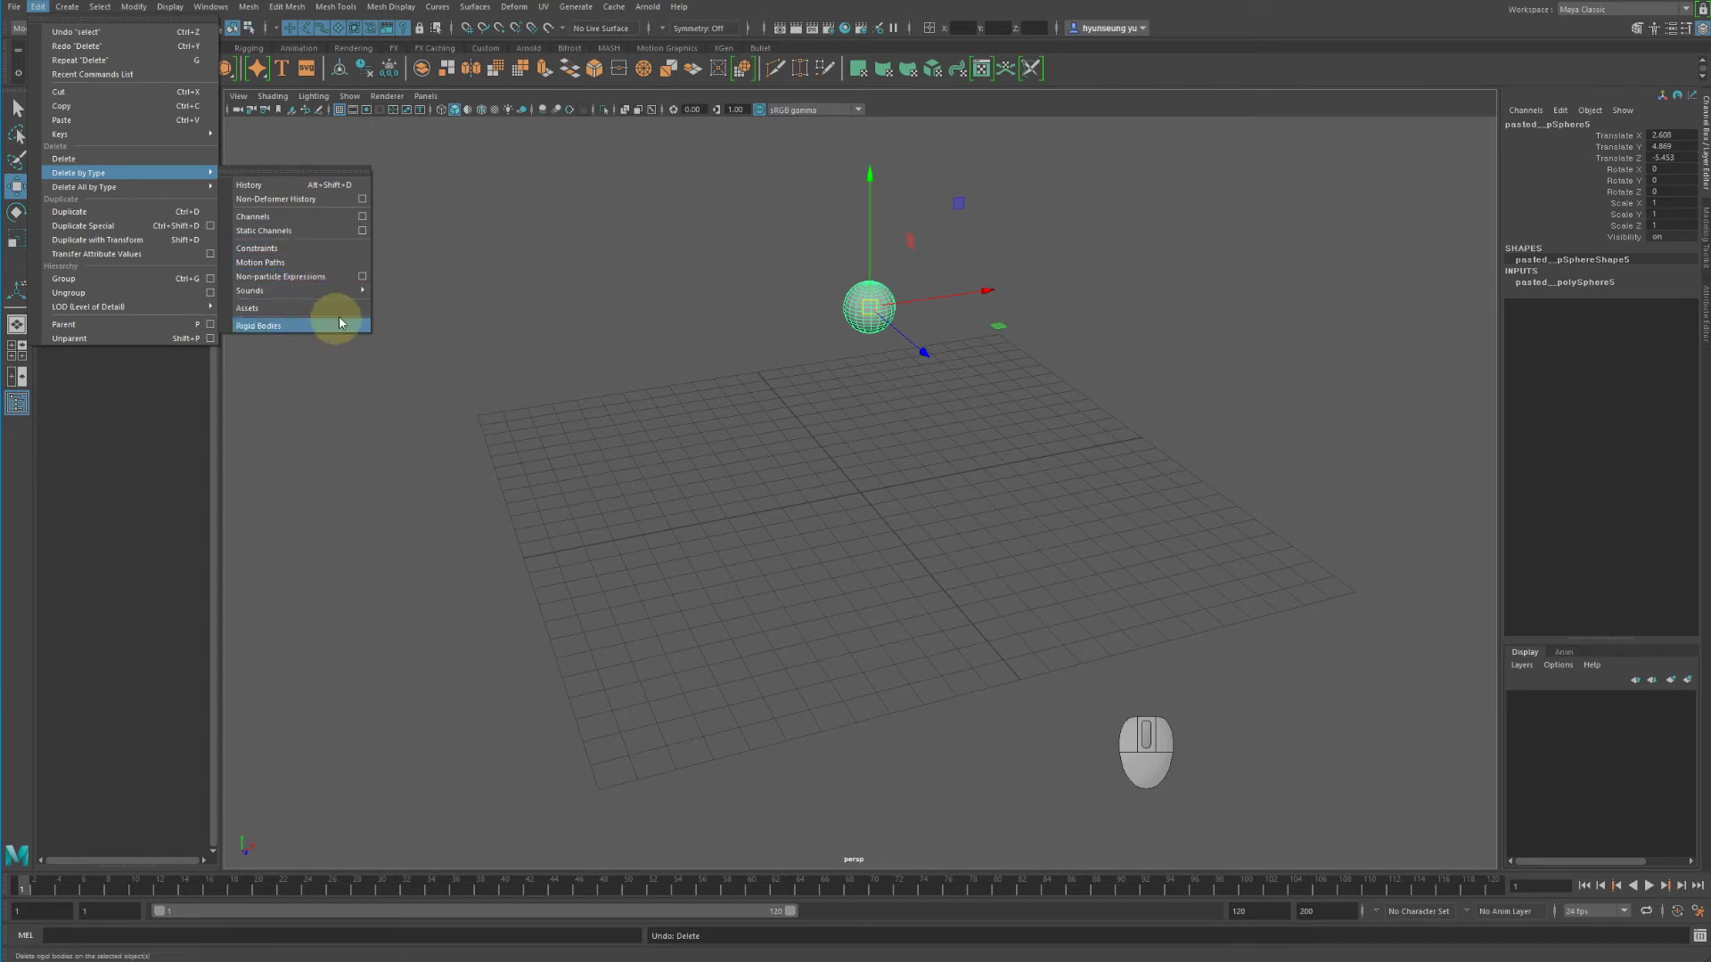
{"action": "mouse_move", "coordinate": [317, 287]}
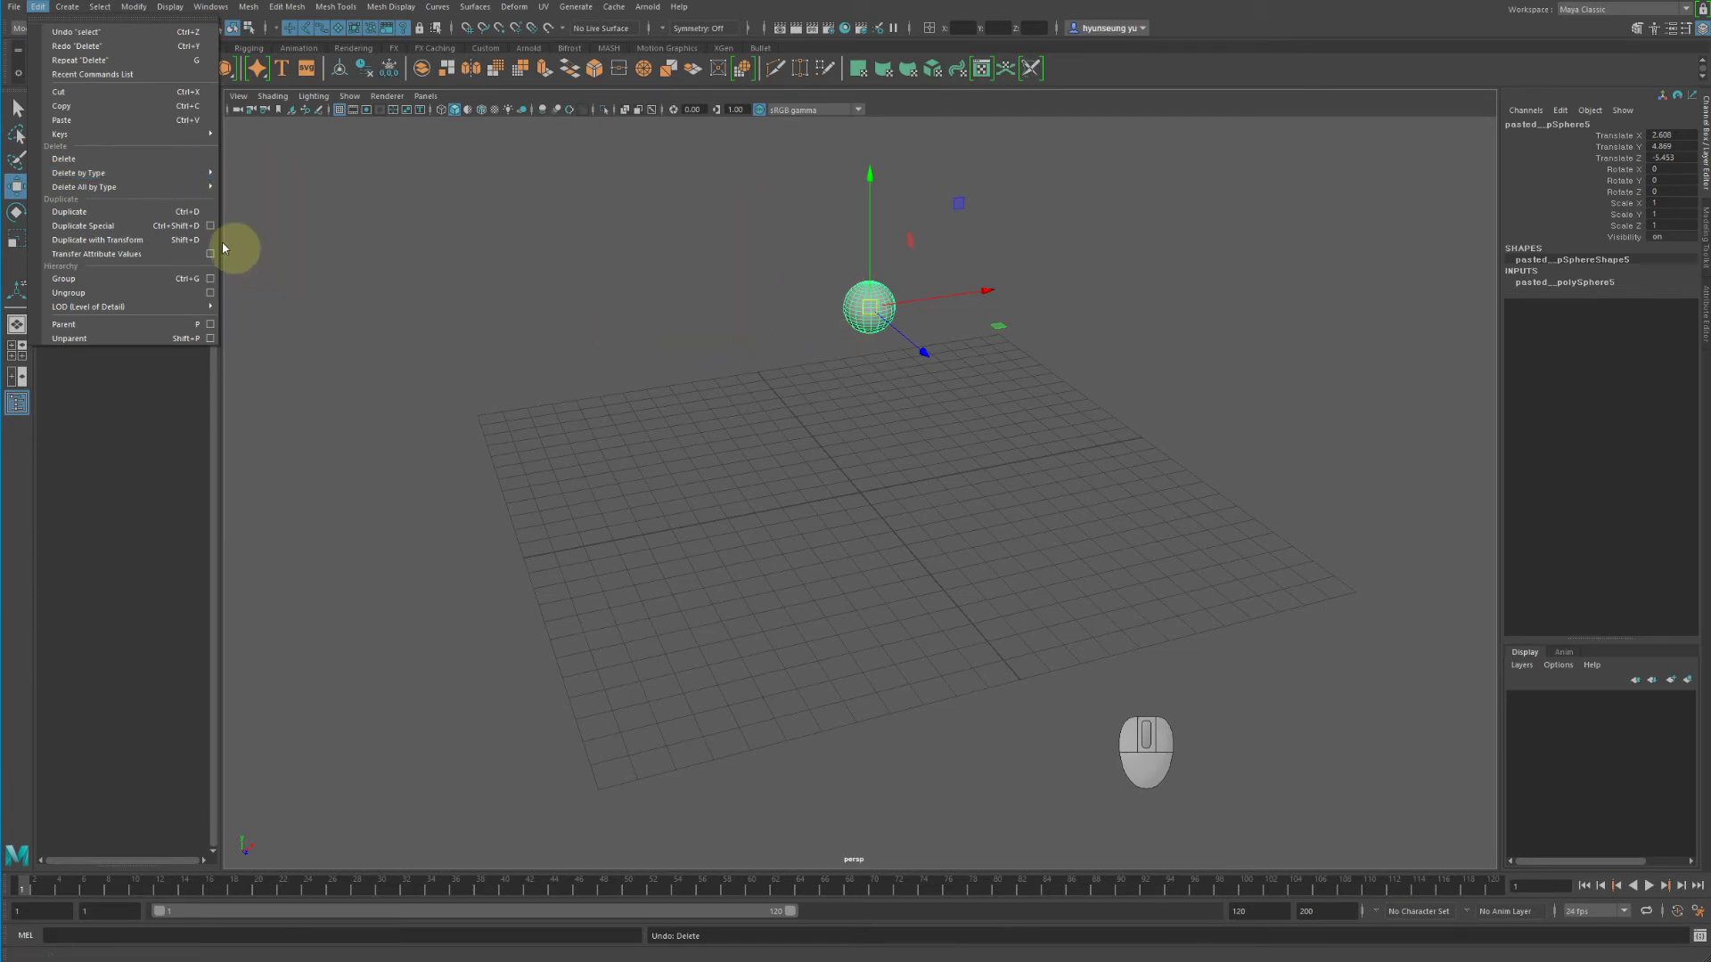
{"action": "left_click", "coordinate": [1025, 405]}
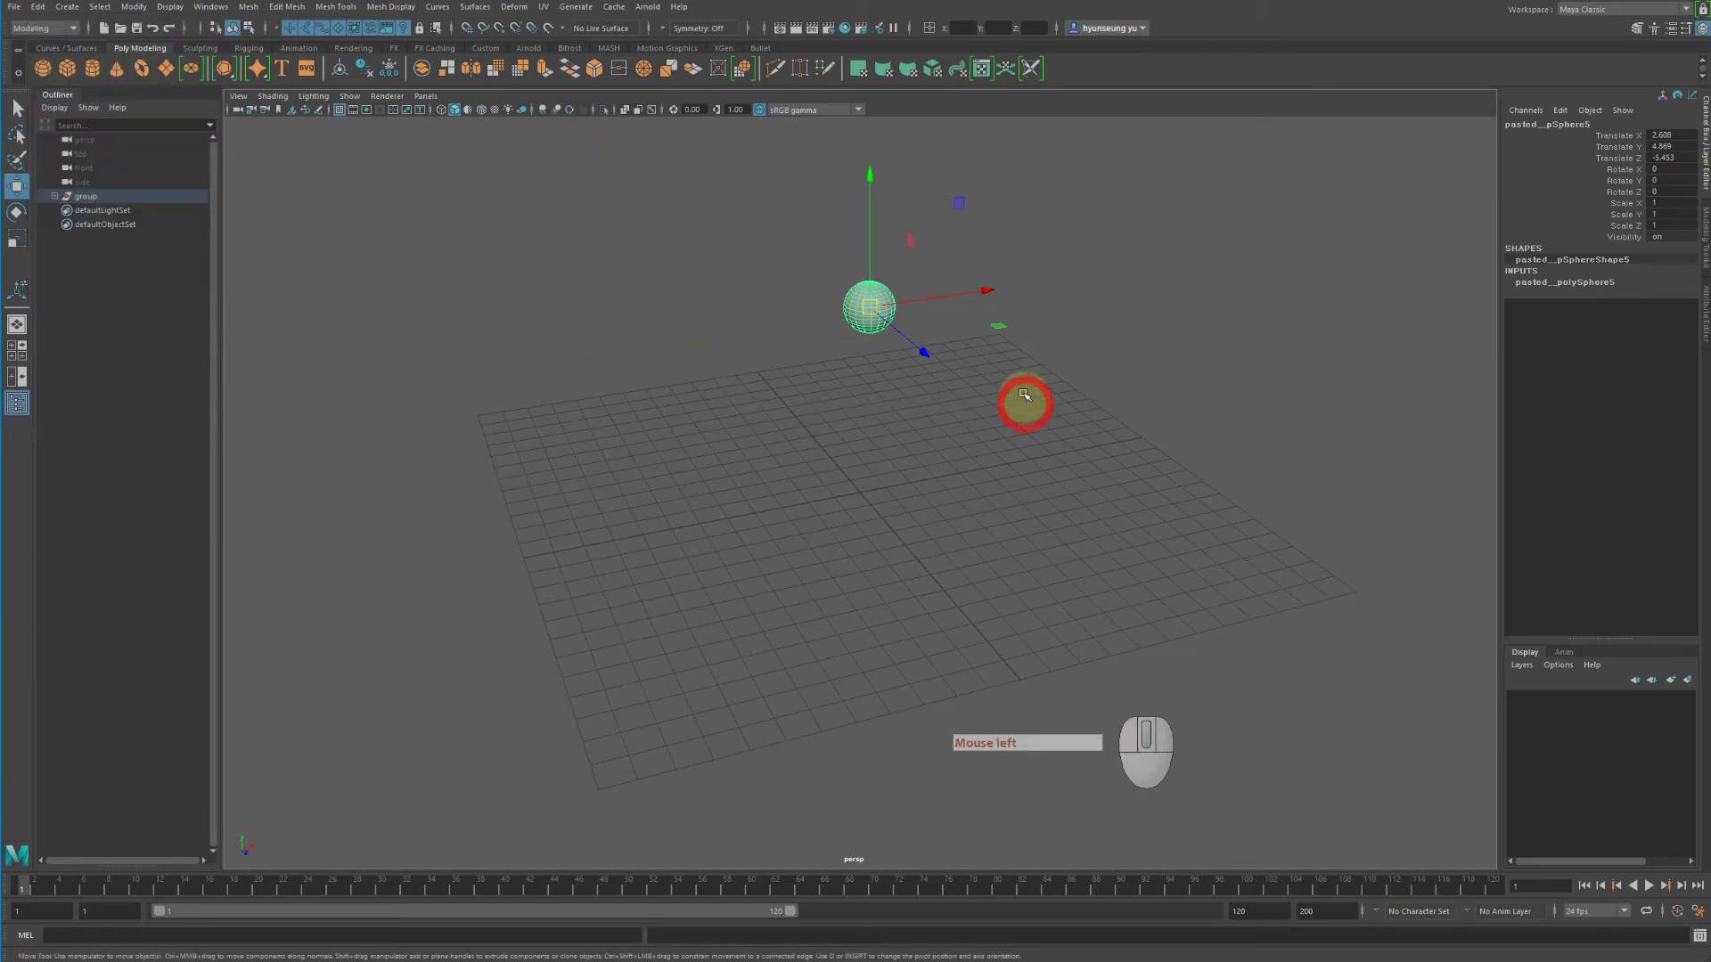
{"action": "left_click", "coordinate": [1543, 283]}
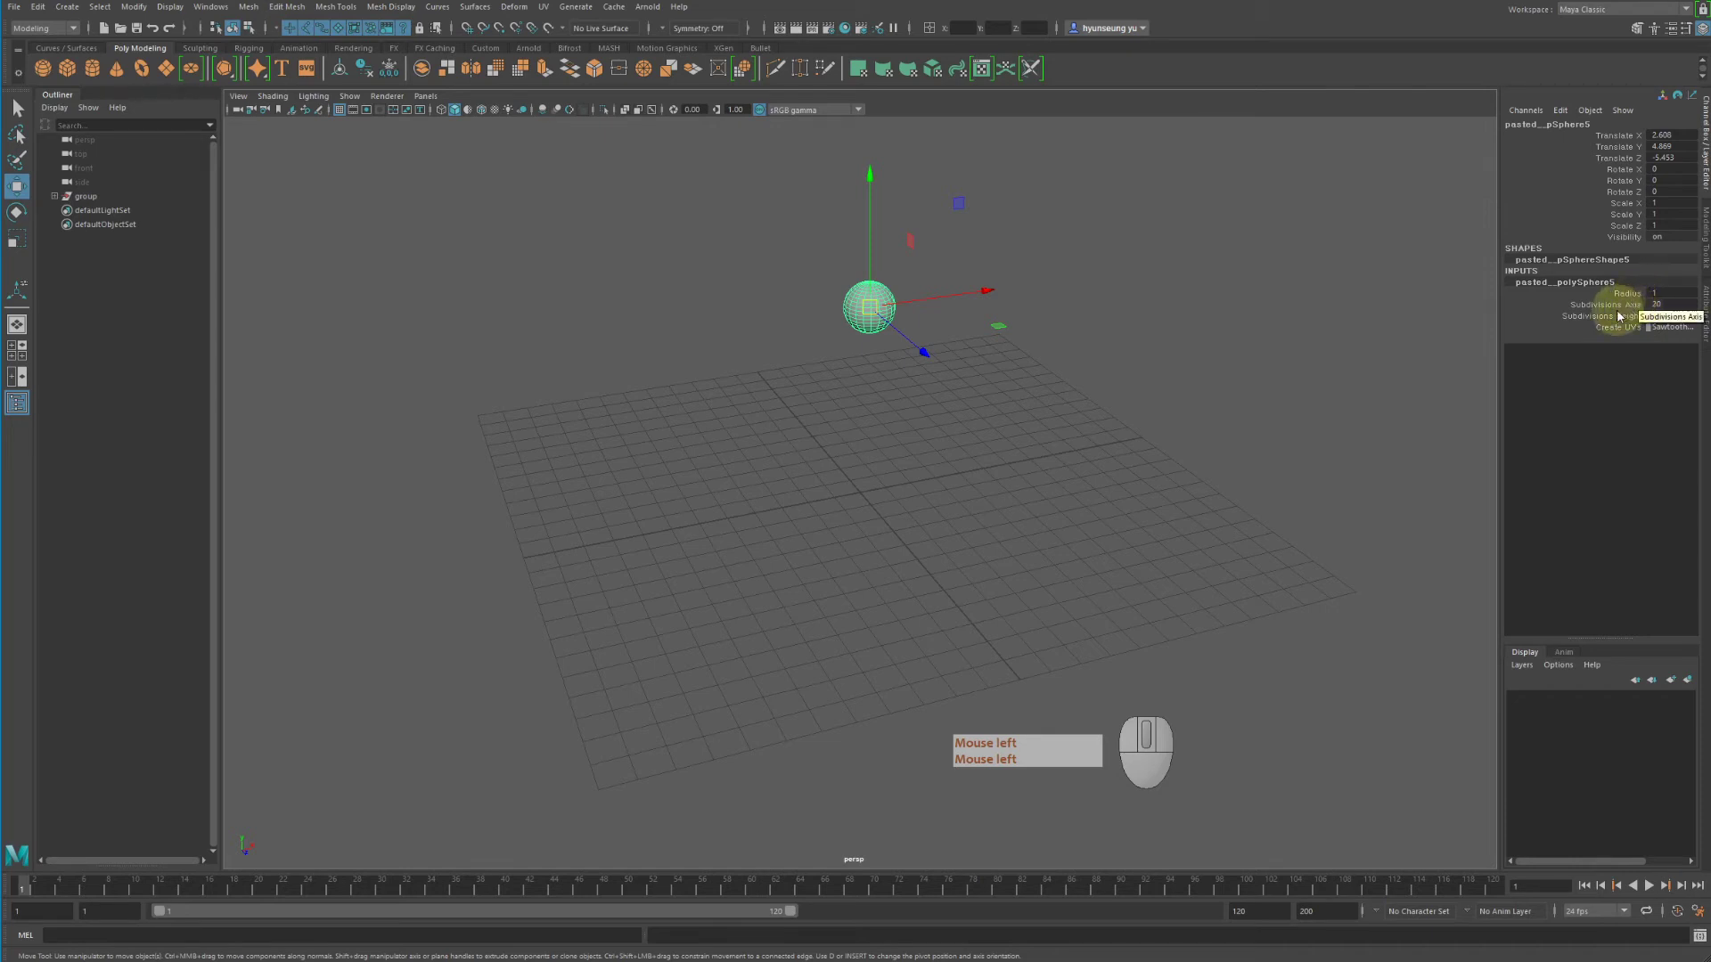
{"action": "left_click", "coordinate": [869, 298]}
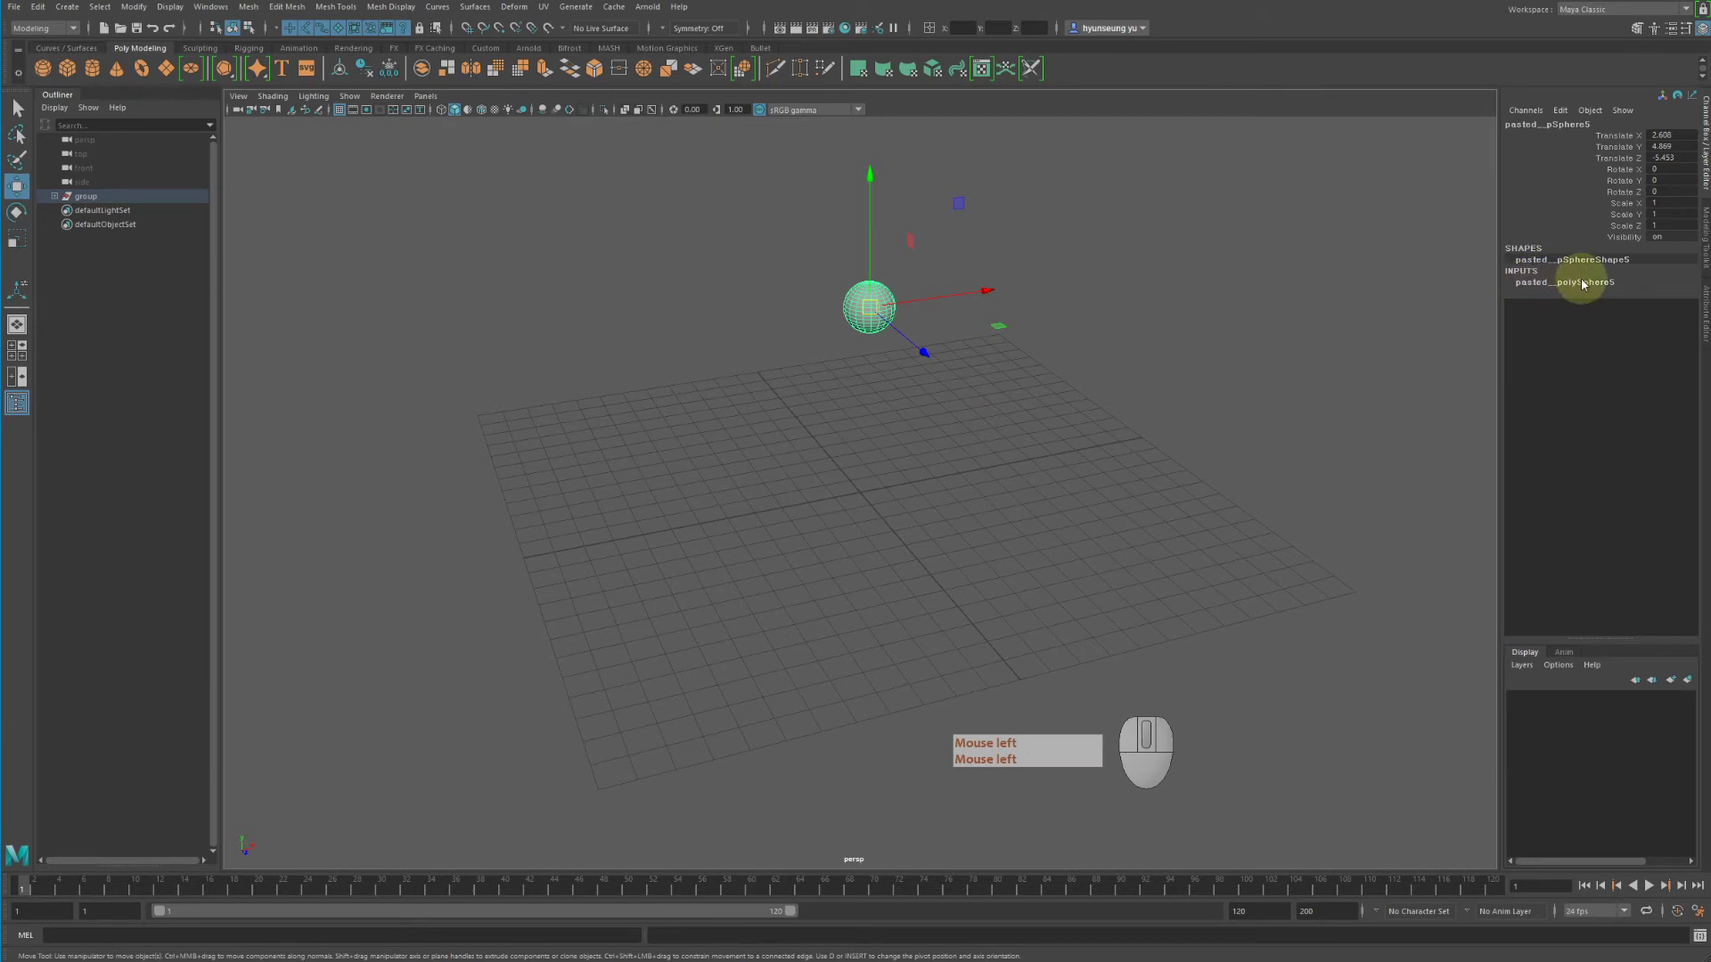
{"action": "left_click", "coordinate": [31, 7]}
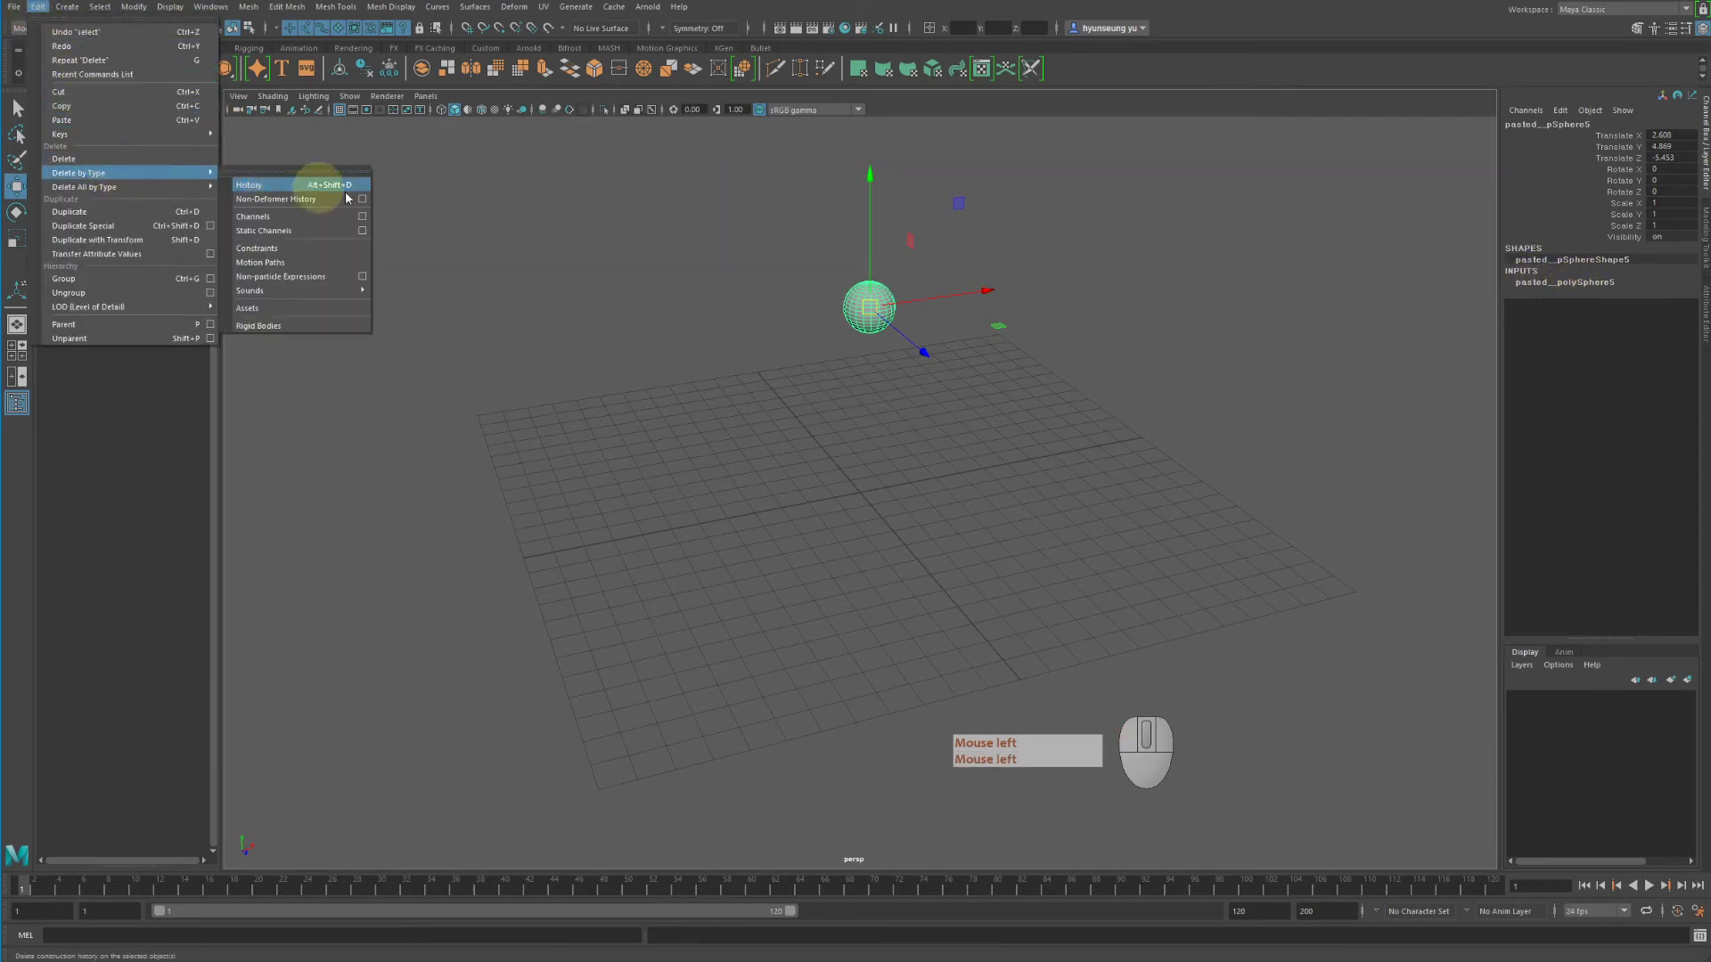
{"action": "left_click", "coordinate": [323, 186]}
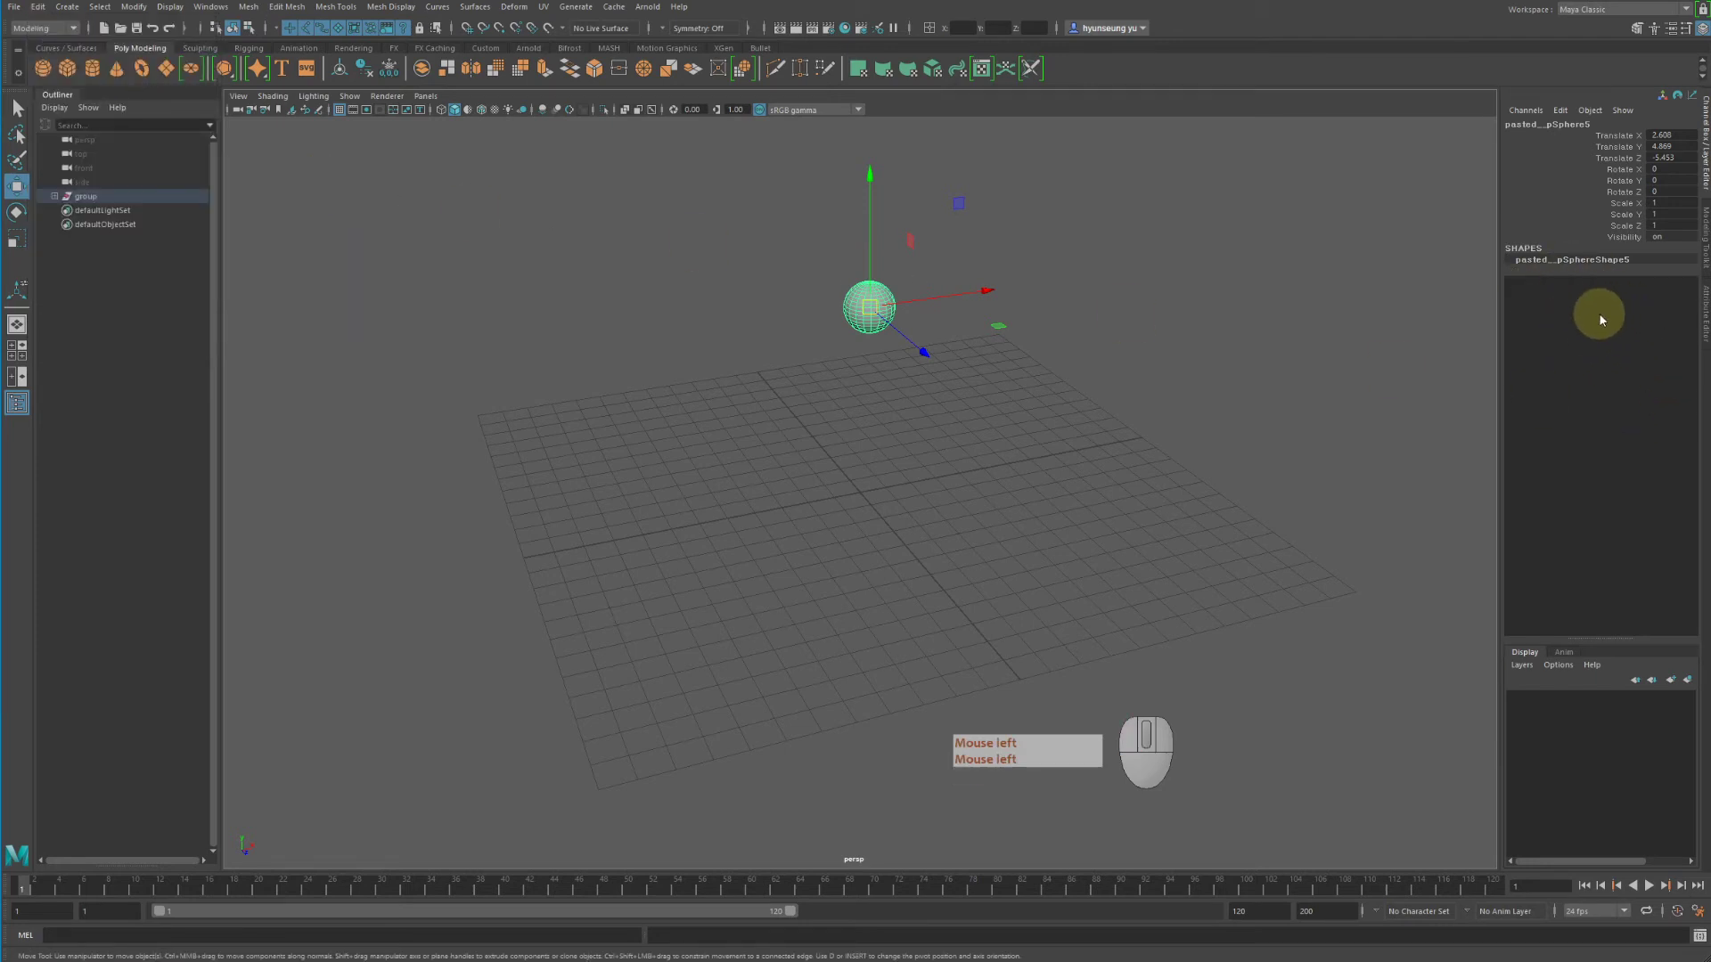
{"action": "key", "text": "z"}
{"action": "key", "text": "z"}
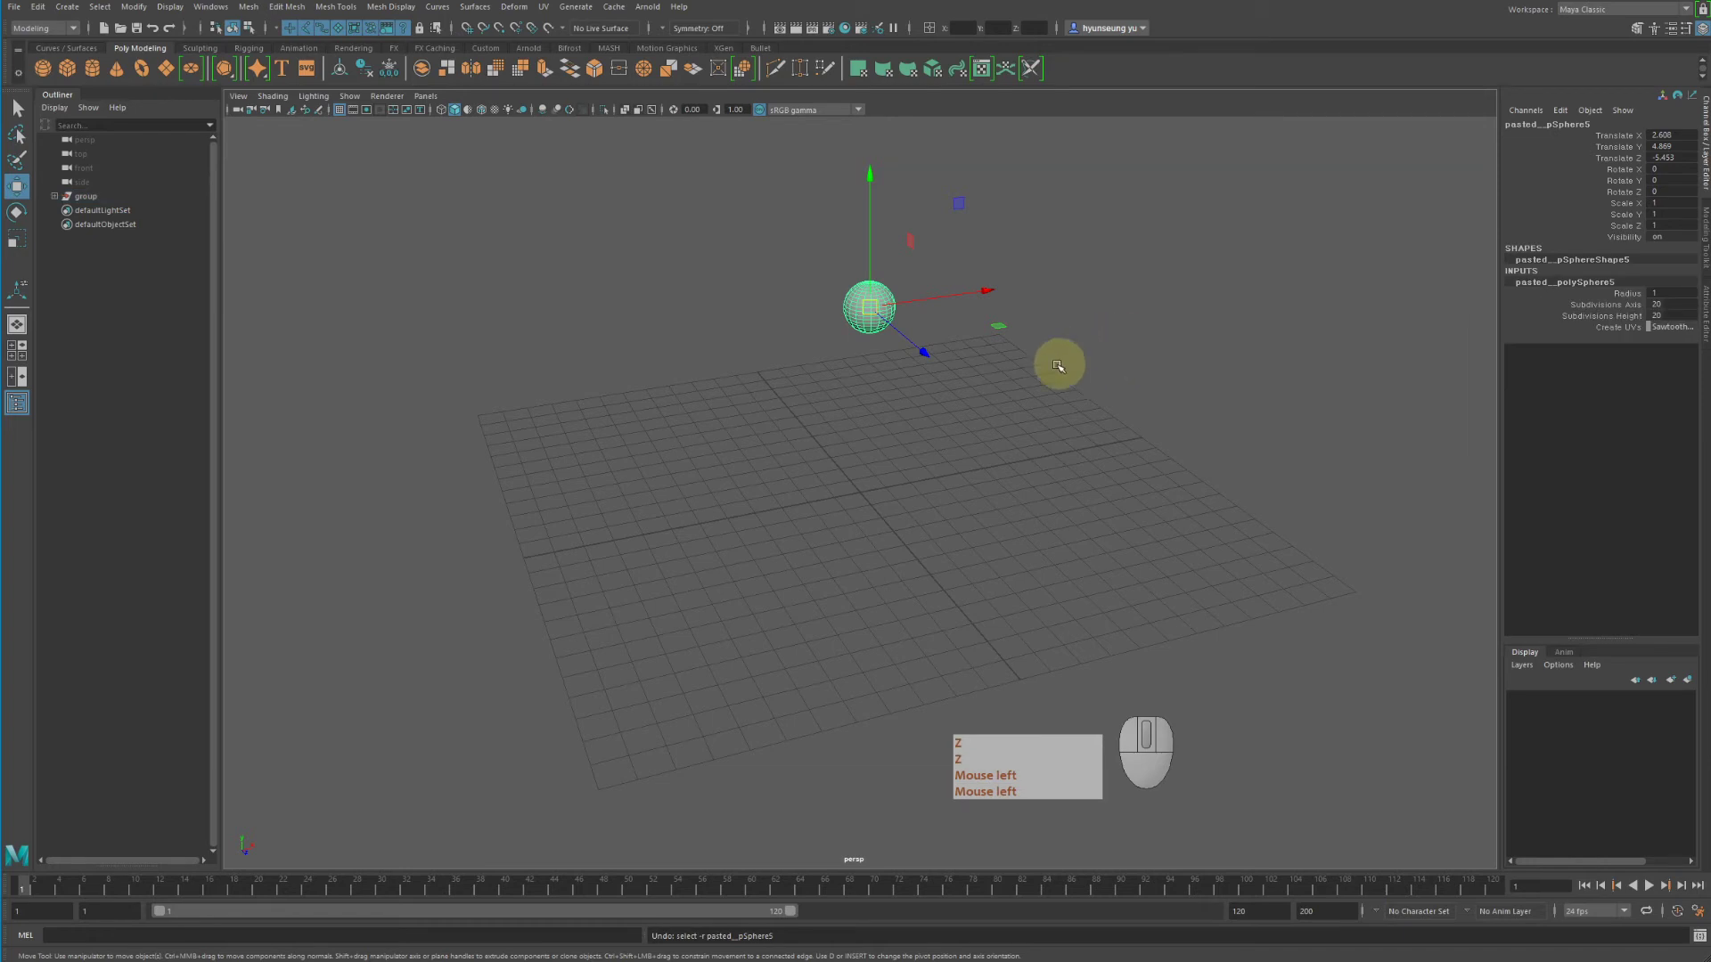
Step: Delete the construction history of all objects in the scene with nothing selected, and reselect the sphere to check it
{"action": "left_click", "coordinate": [1186, 450]}
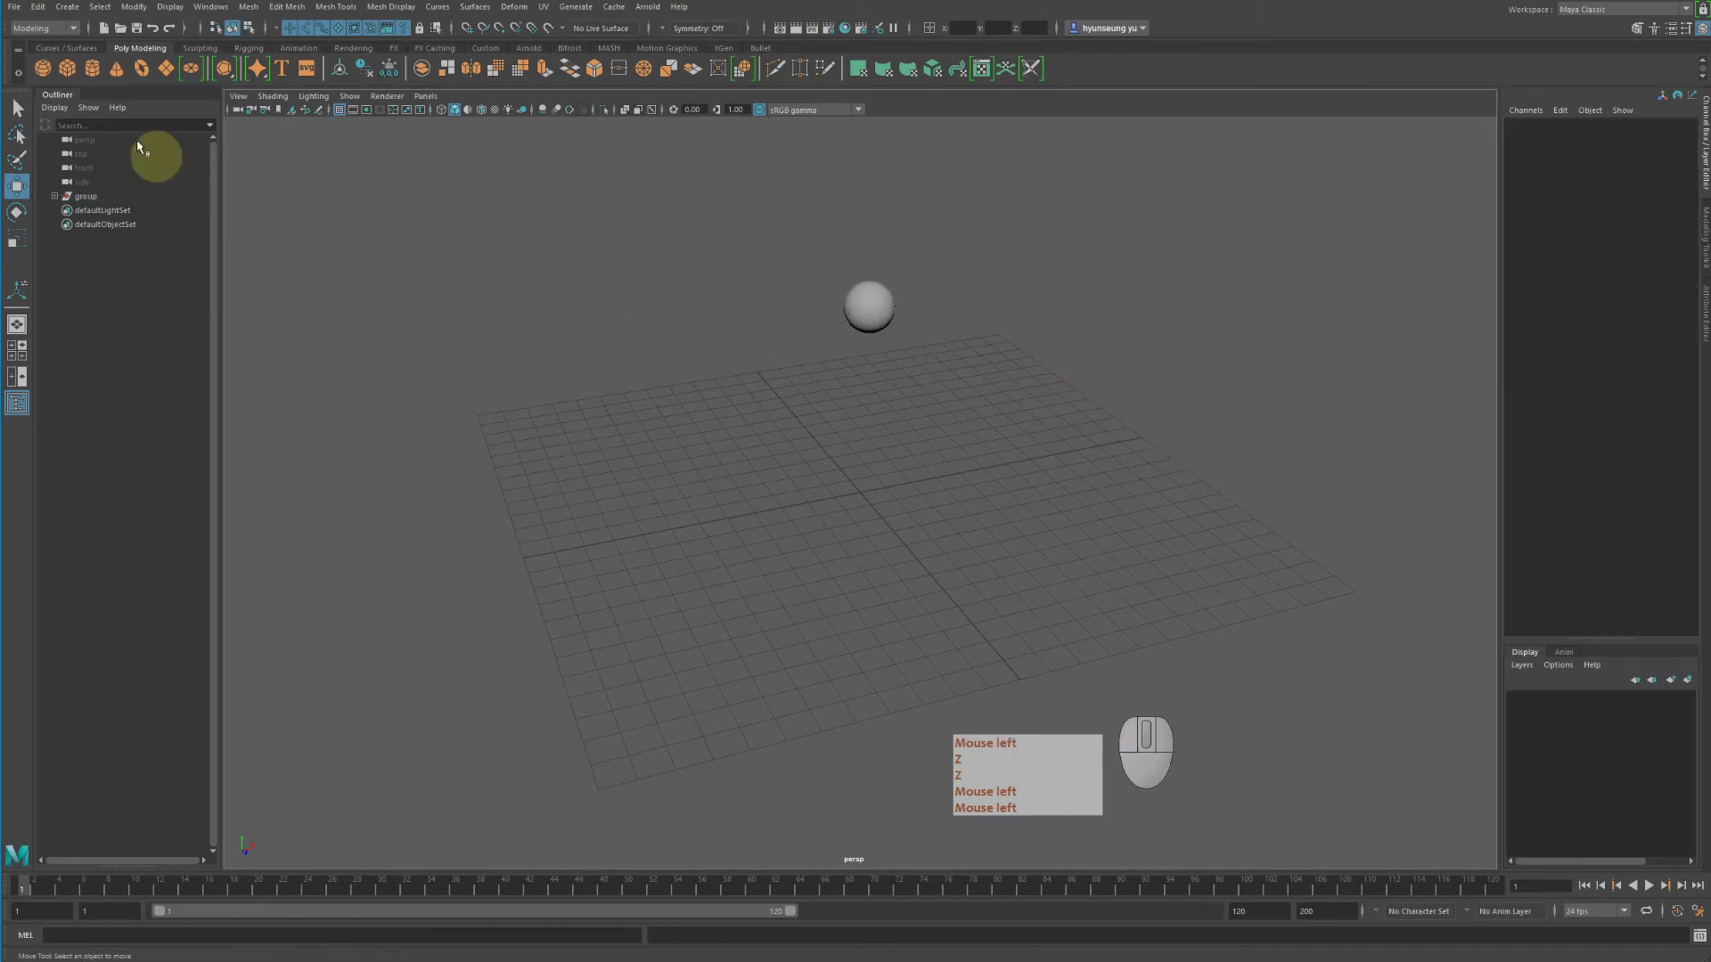
{"action": "left_click", "coordinate": [37, 7]}
{"action": "mouse_move", "coordinate": [103, 186]}
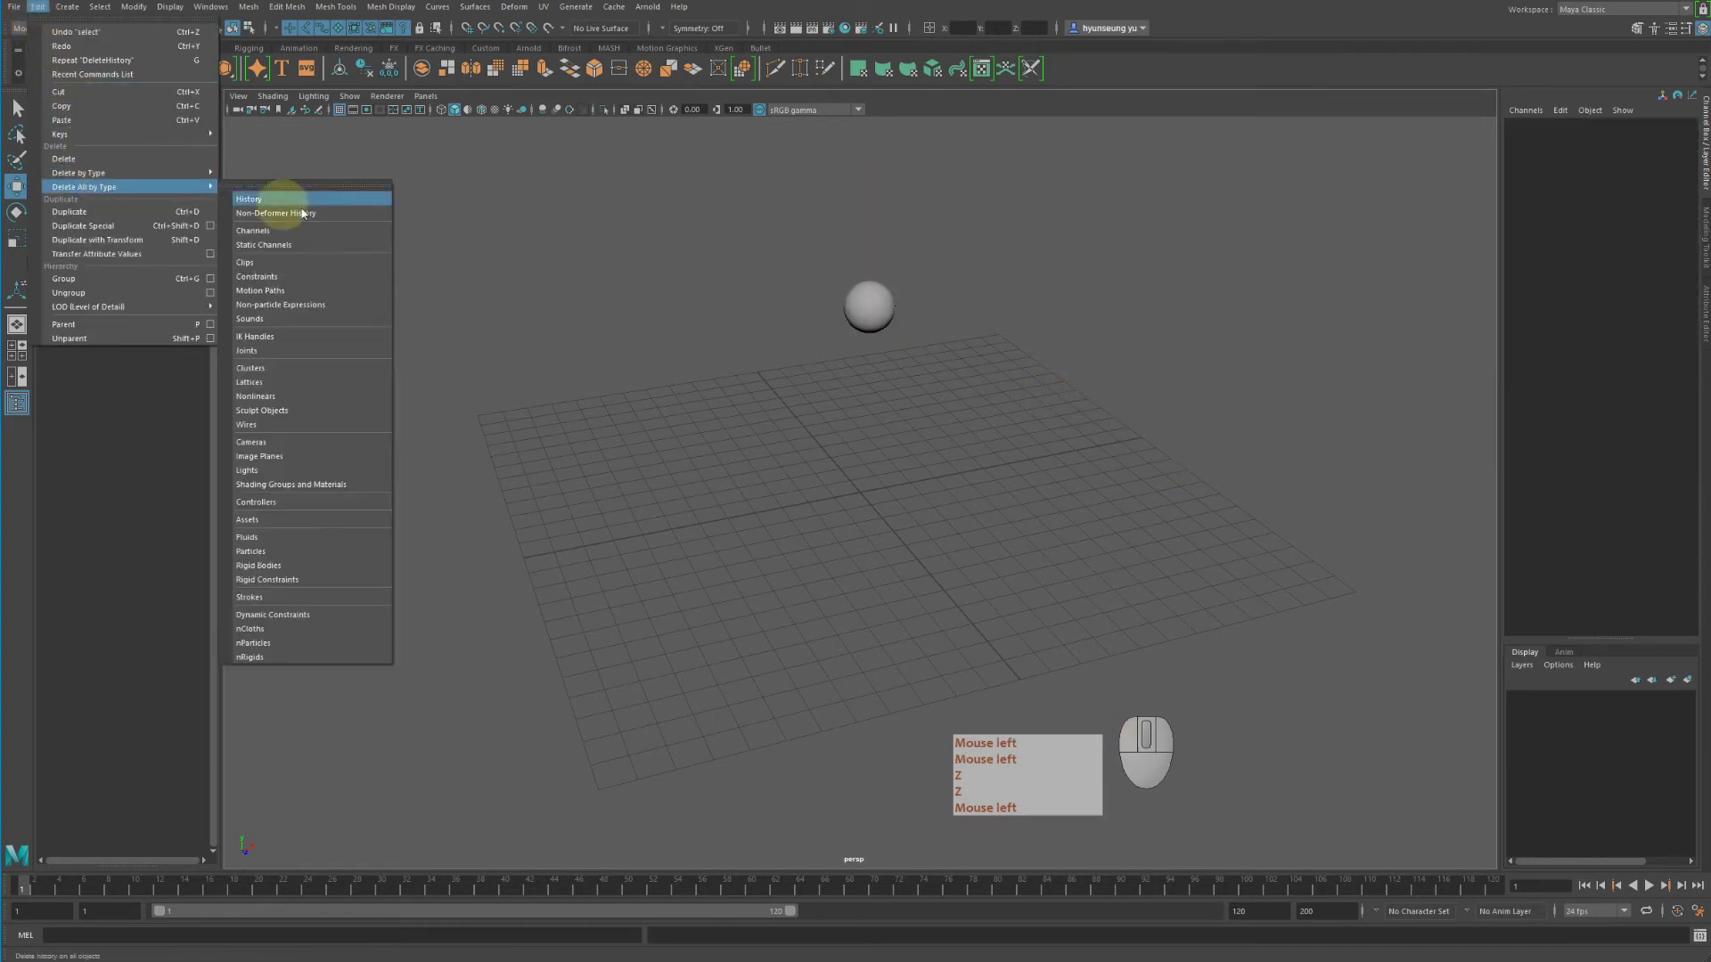
{"action": "left_click", "coordinate": [338, 202]}
{"action": "left_click_drag", "start_coordinate": [712, 210], "coordinate": [859, 312]}
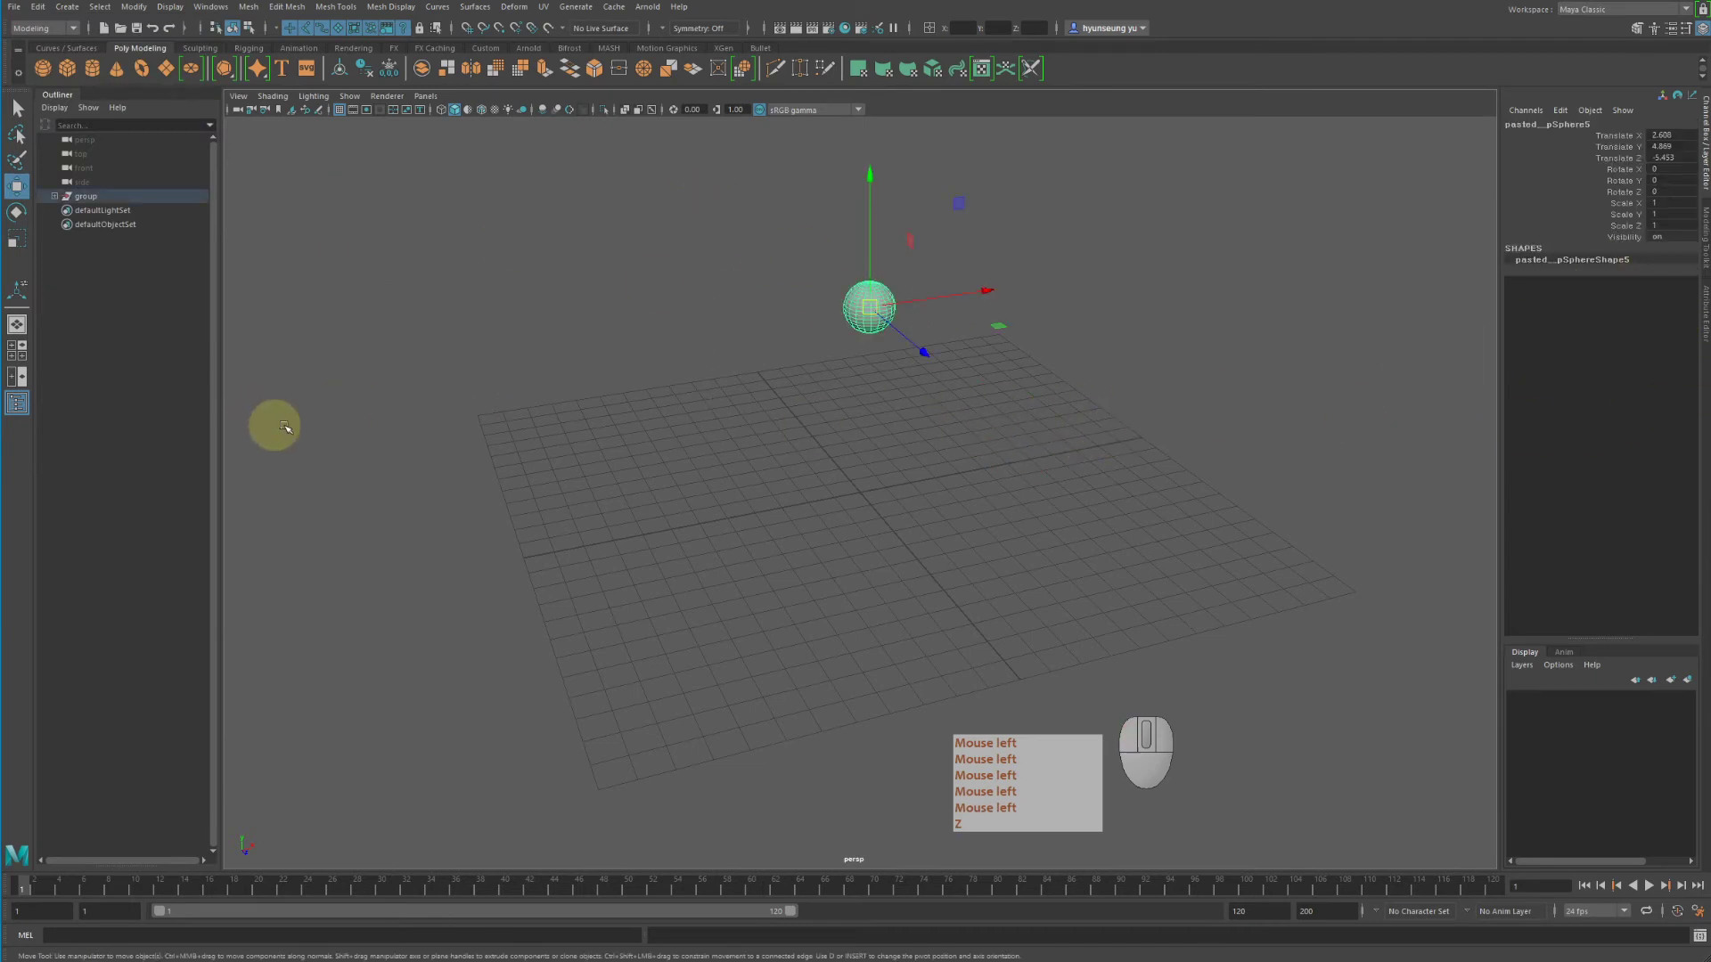
{"action": "left_click", "coordinate": [37, 7]}
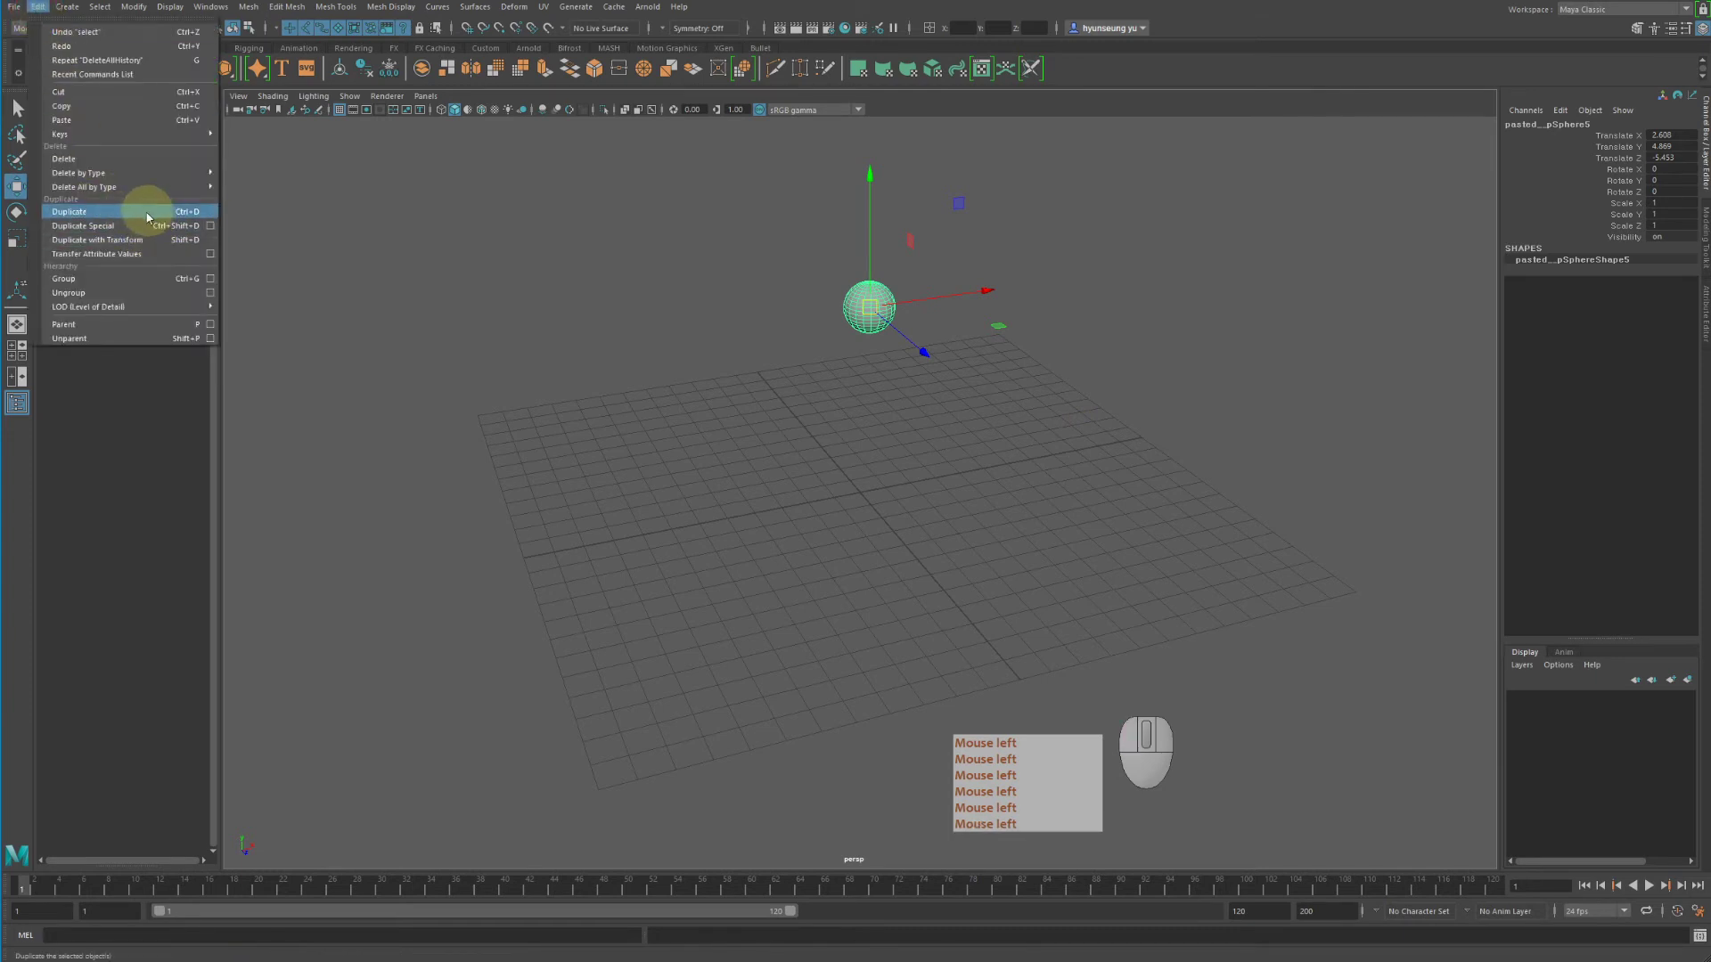
{"action": "mouse_move", "coordinate": [135, 174]}
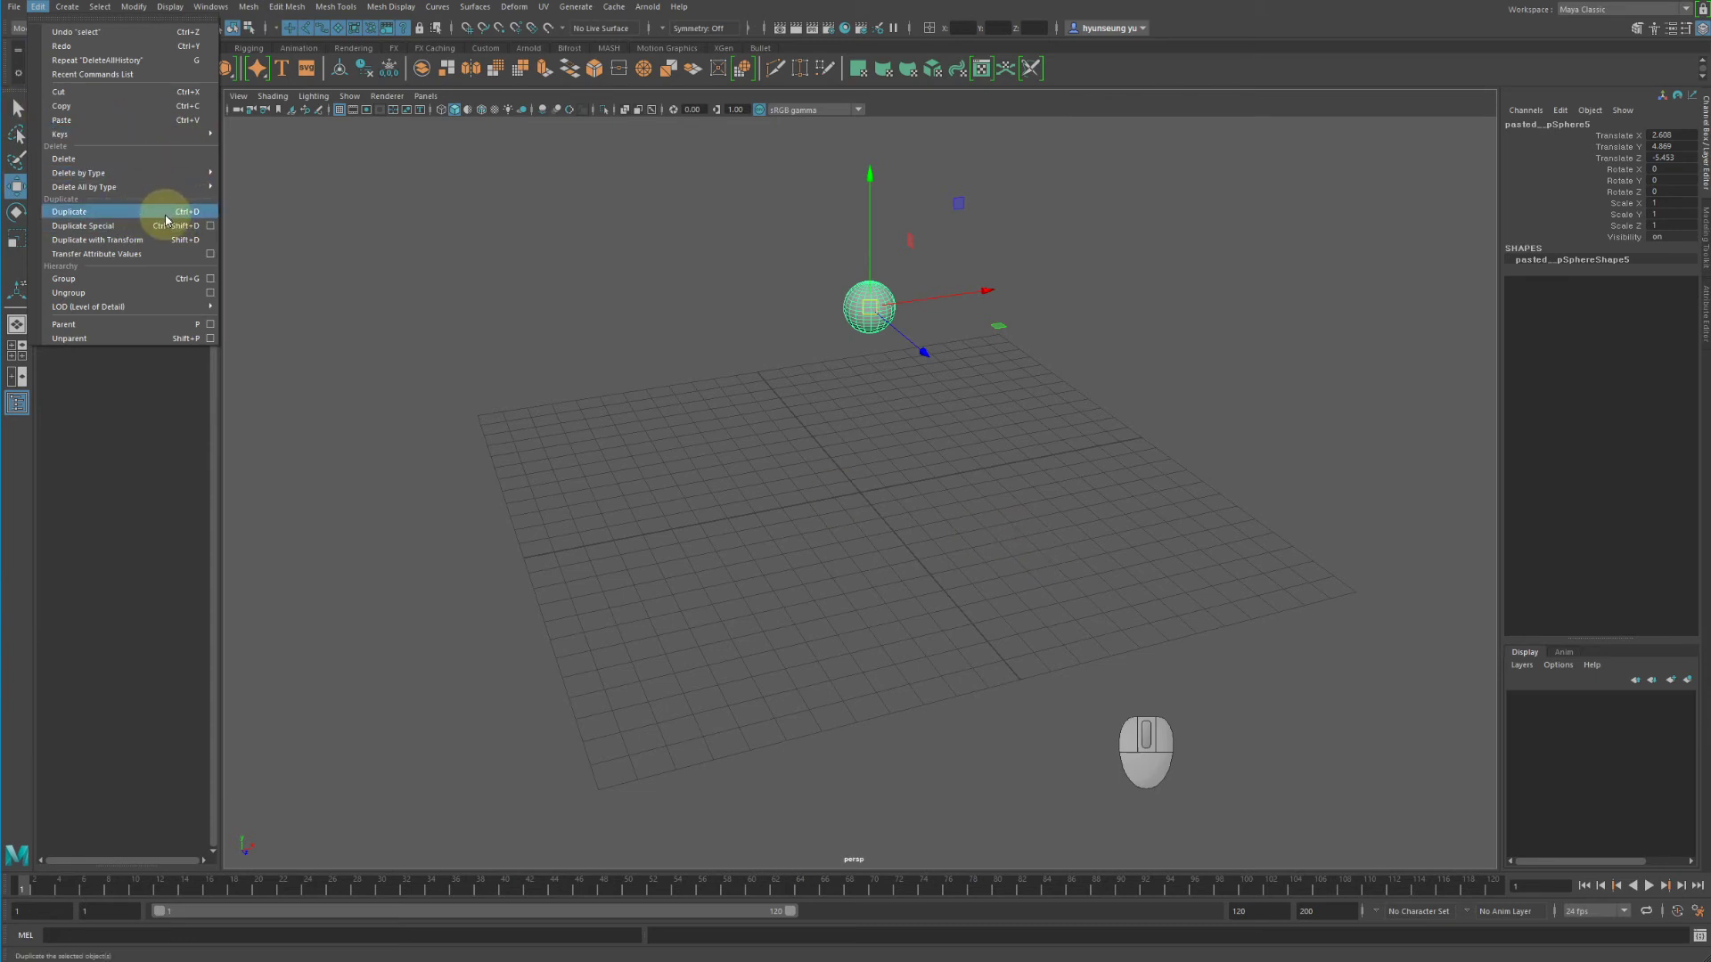
{"action": "left_click", "coordinate": [286, 241]}
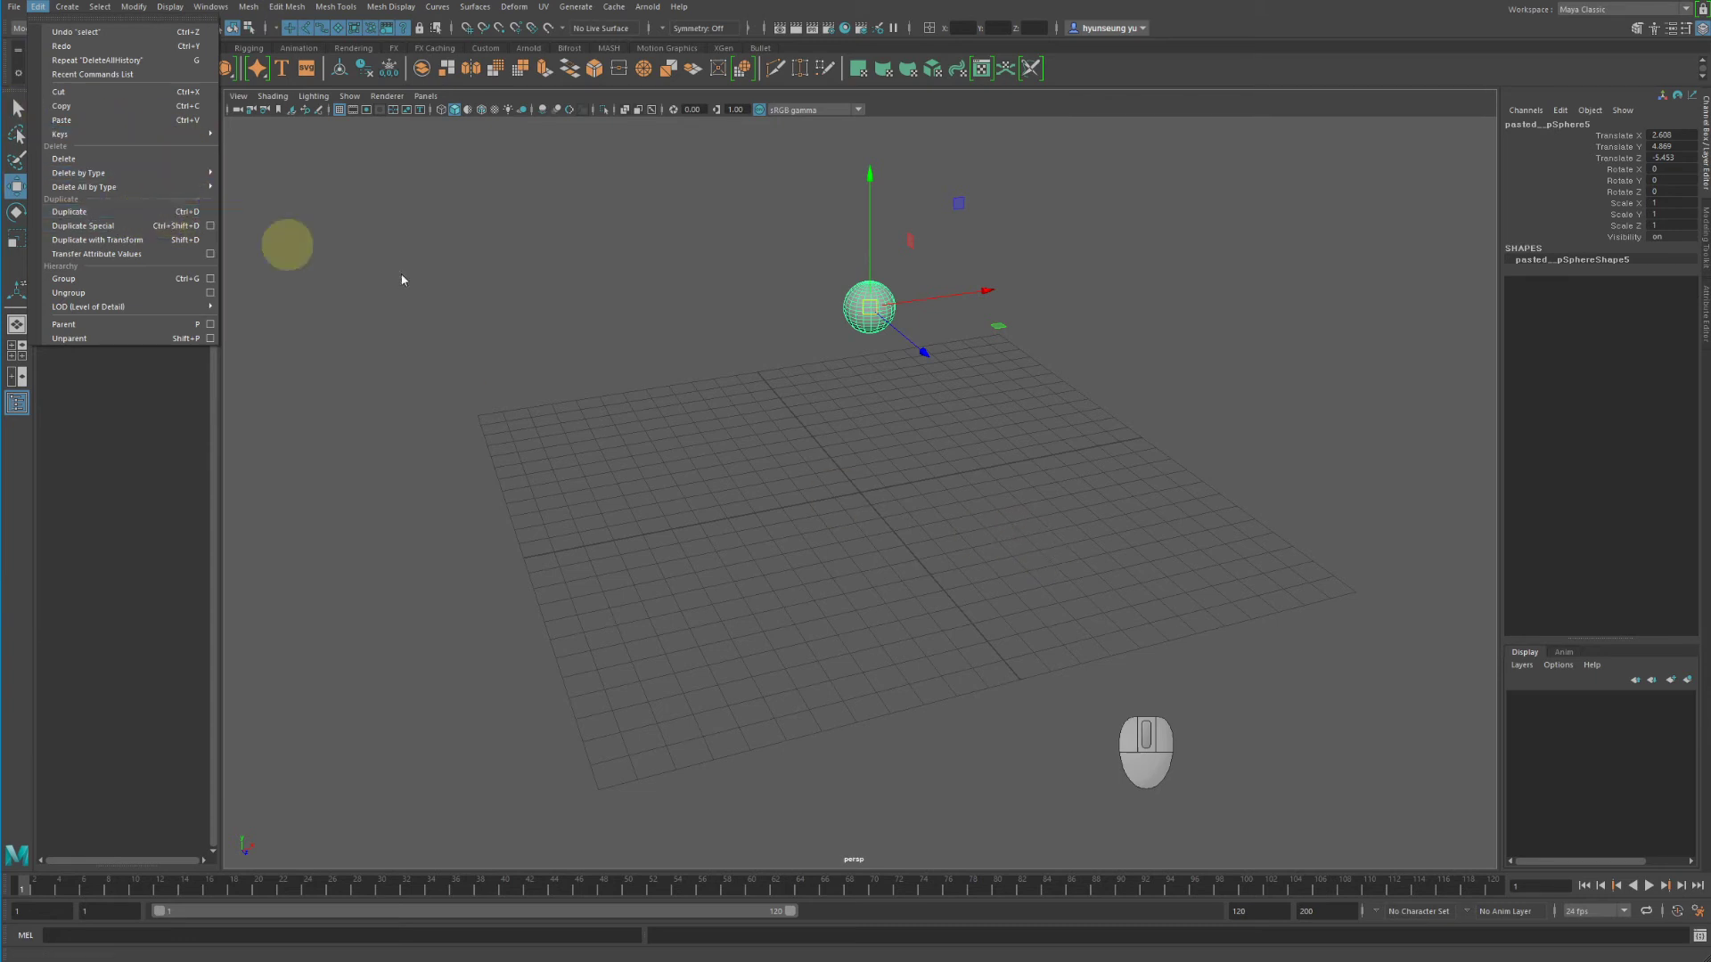
Step: Stretch the selected sphere to about 2.82 in Scale Y and narrow it to about 0.517 in Scale X
{"action": "left_click", "coordinate": [794, 237]}
{"action": "left_click", "coordinate": [868, 307]}
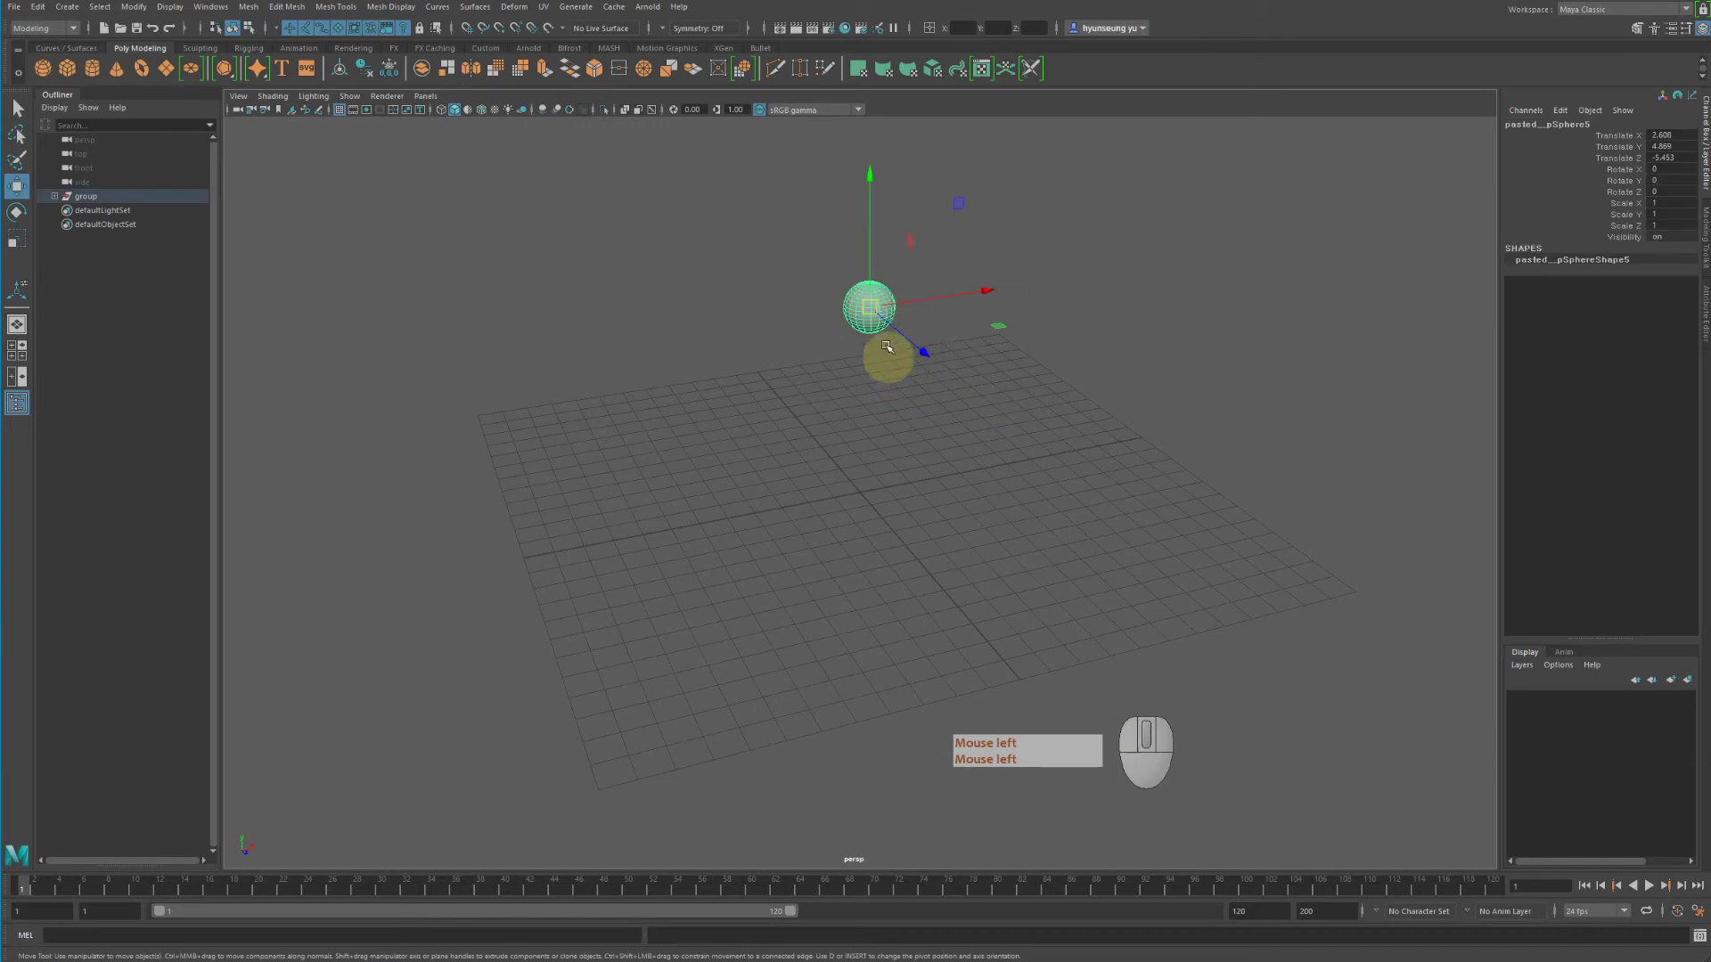
{"action": "middle_click_drag", "start_coordinate": [874, 333], "coordinate": [870, 366], "text": "alt"}
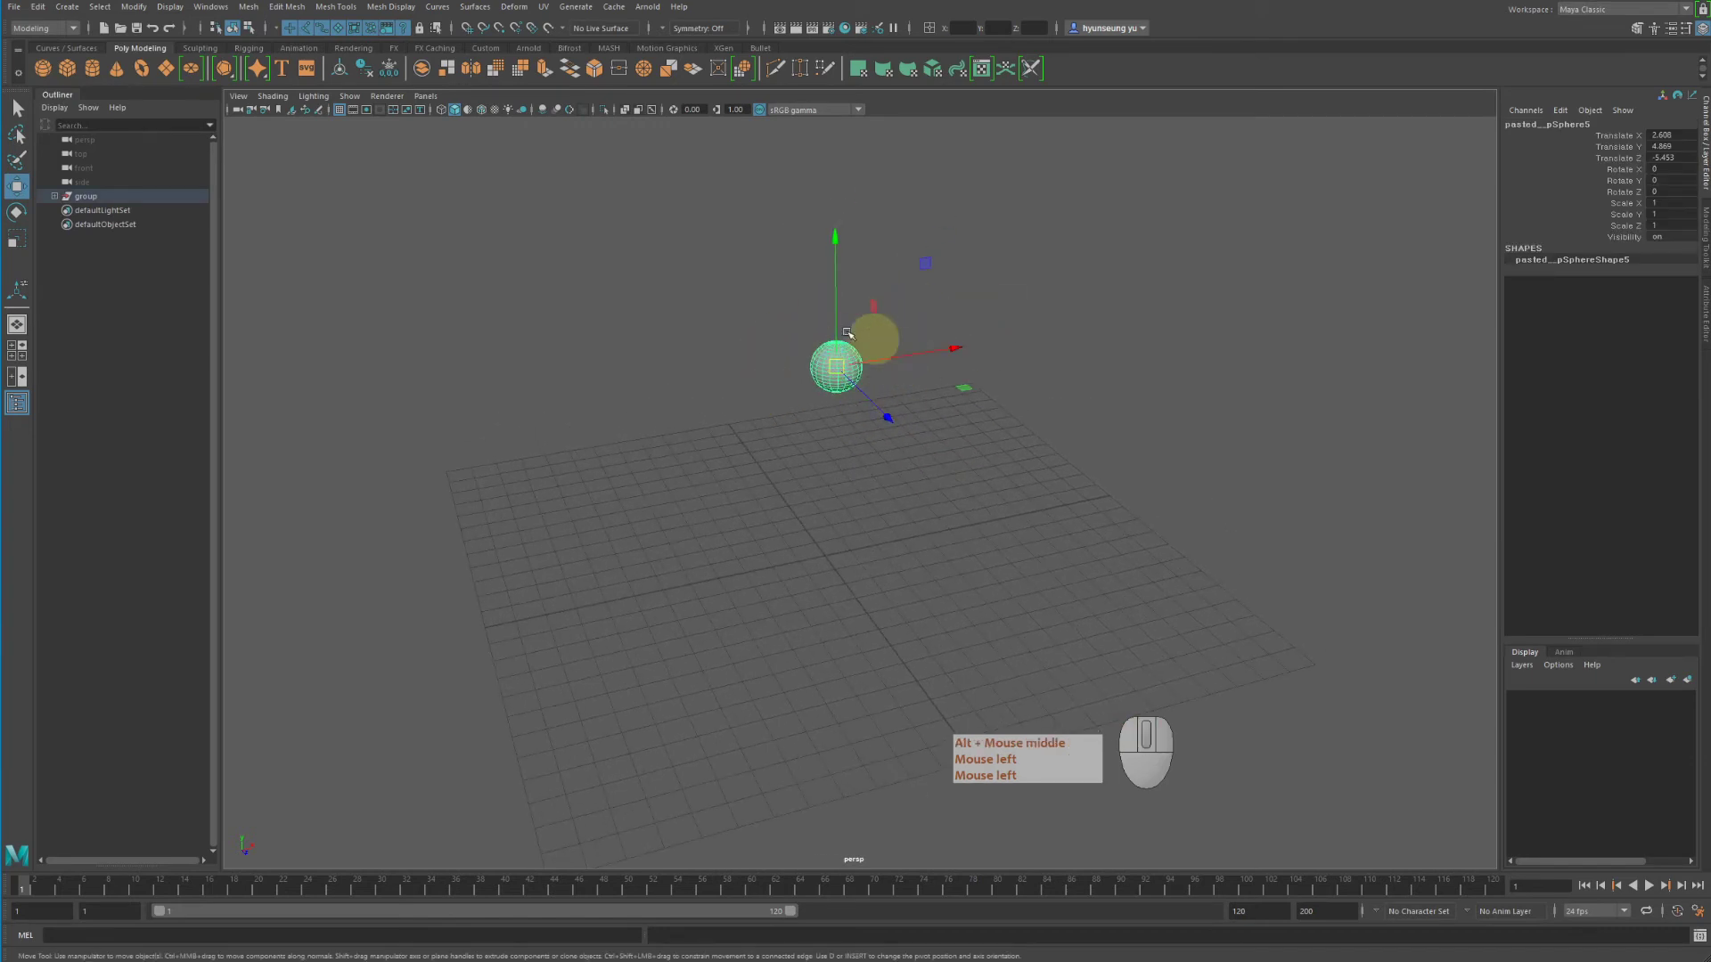
{"action": "key", "text": "f"}
{"action": "left_click_drag", "start_coordinate": [883, 405], "coordinate": [955, 394], "text": "alt"}
{"action": "right_click_drag", "start_coordinate": [955, 394], "coordinate": [673, 358], "text": "alt"}
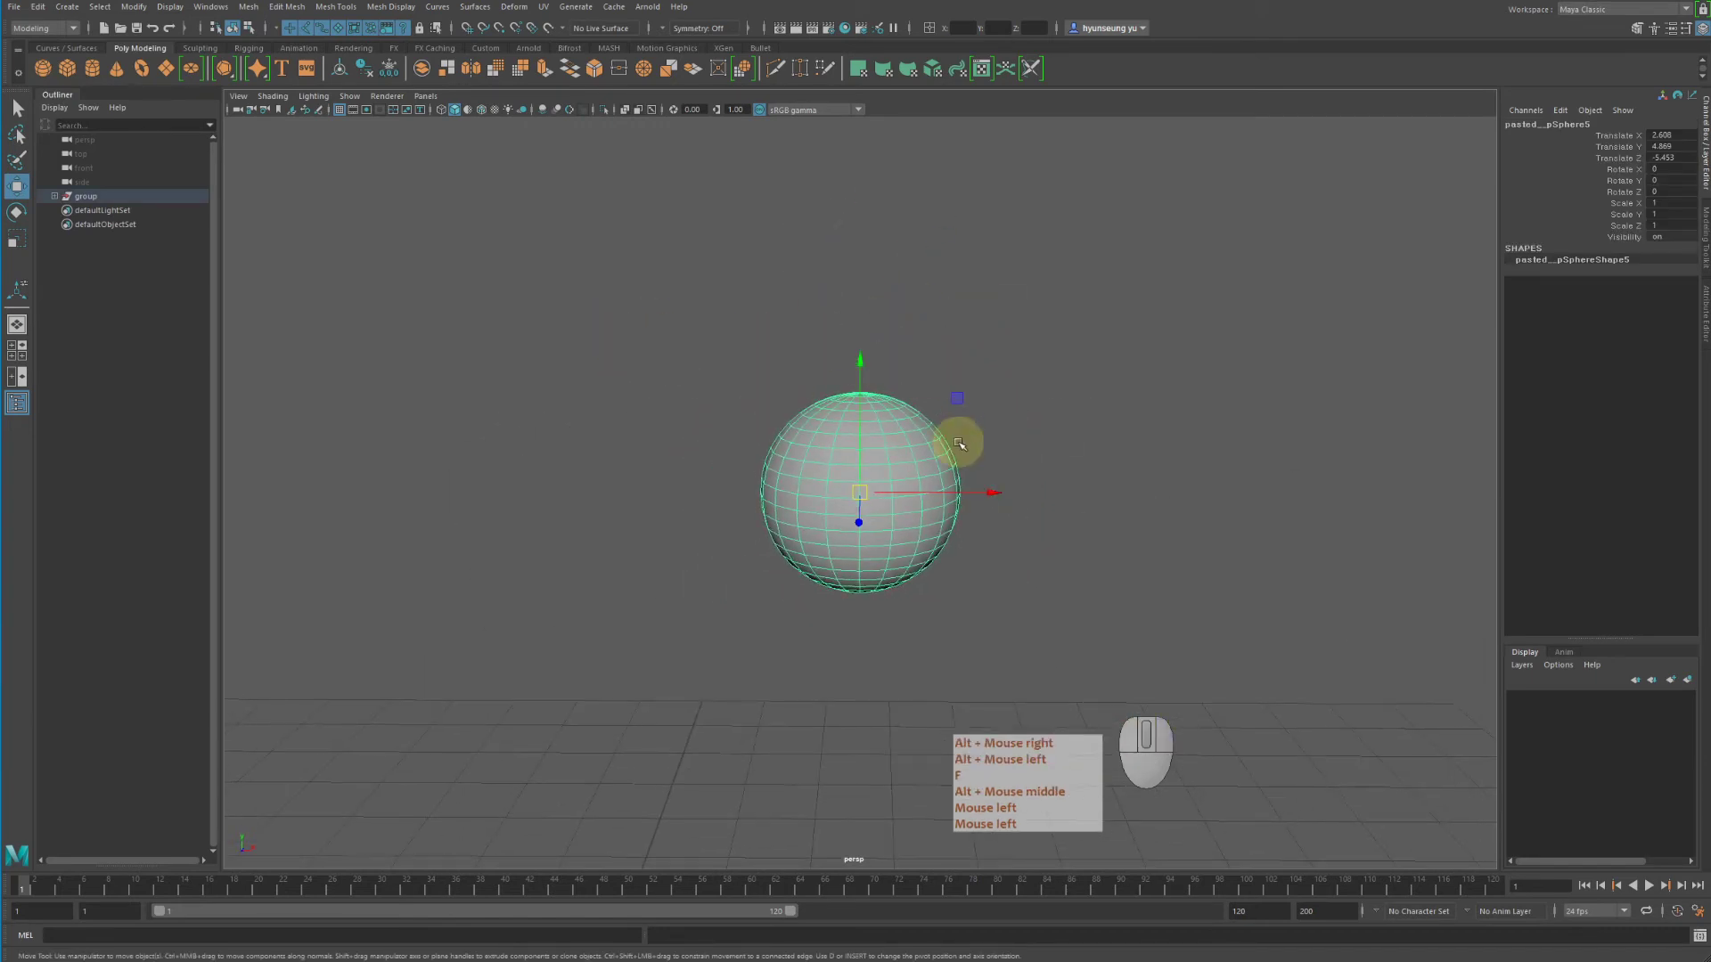
{"action": "right_click_drag", "start_coordinate": [1241, 469], "coordinate": [746, 335], "text": "alt"}
{"action": "key", "text": "r"}
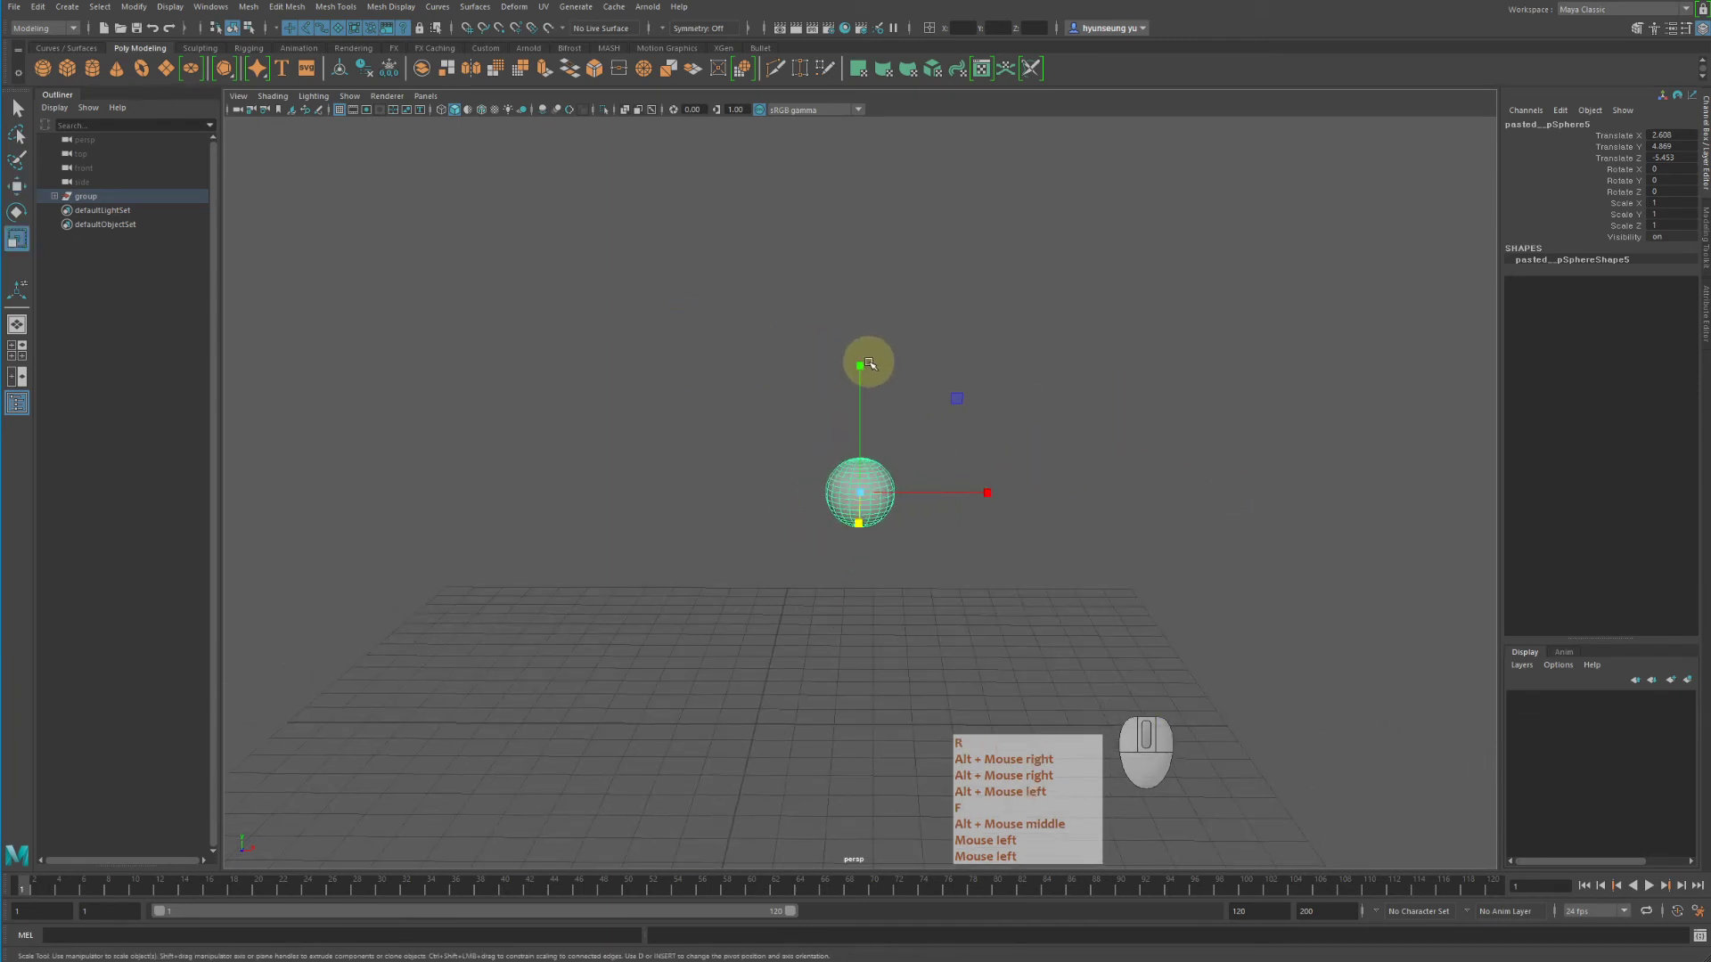
{"action": "left_click_drag", "start_coordinate": [860, 367], "coordinate": [861, 125]}
{"action": "left_click_drag", "start_coordinate": [996, 495], "coordinate": [917, 473]}
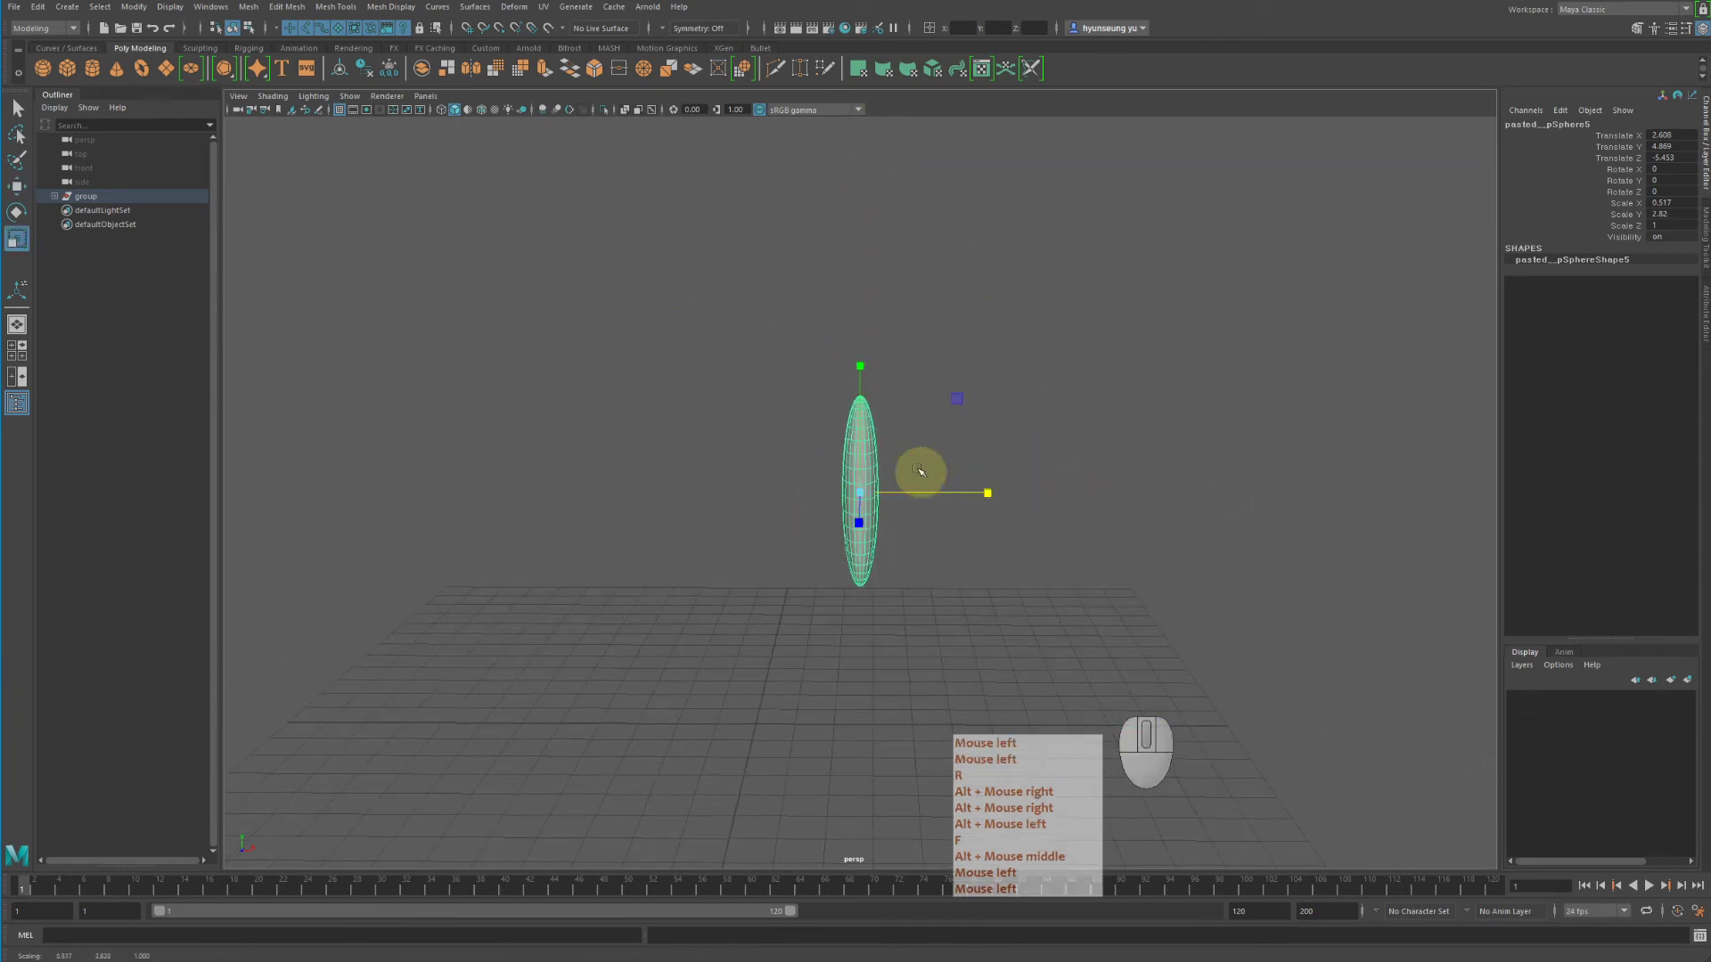
Step: Scale the band of vertices in the stretched sphere's upper half outward and flatten it vertically, finishing in object mode with the shape selected
{"action": "right_click_drag", "start_coordinate": [862, 446], "coordinate": [788, 444]}
{"action": "left_click_drag", "start_coordinate": [775, 420], "coordinate": [966, 481]}
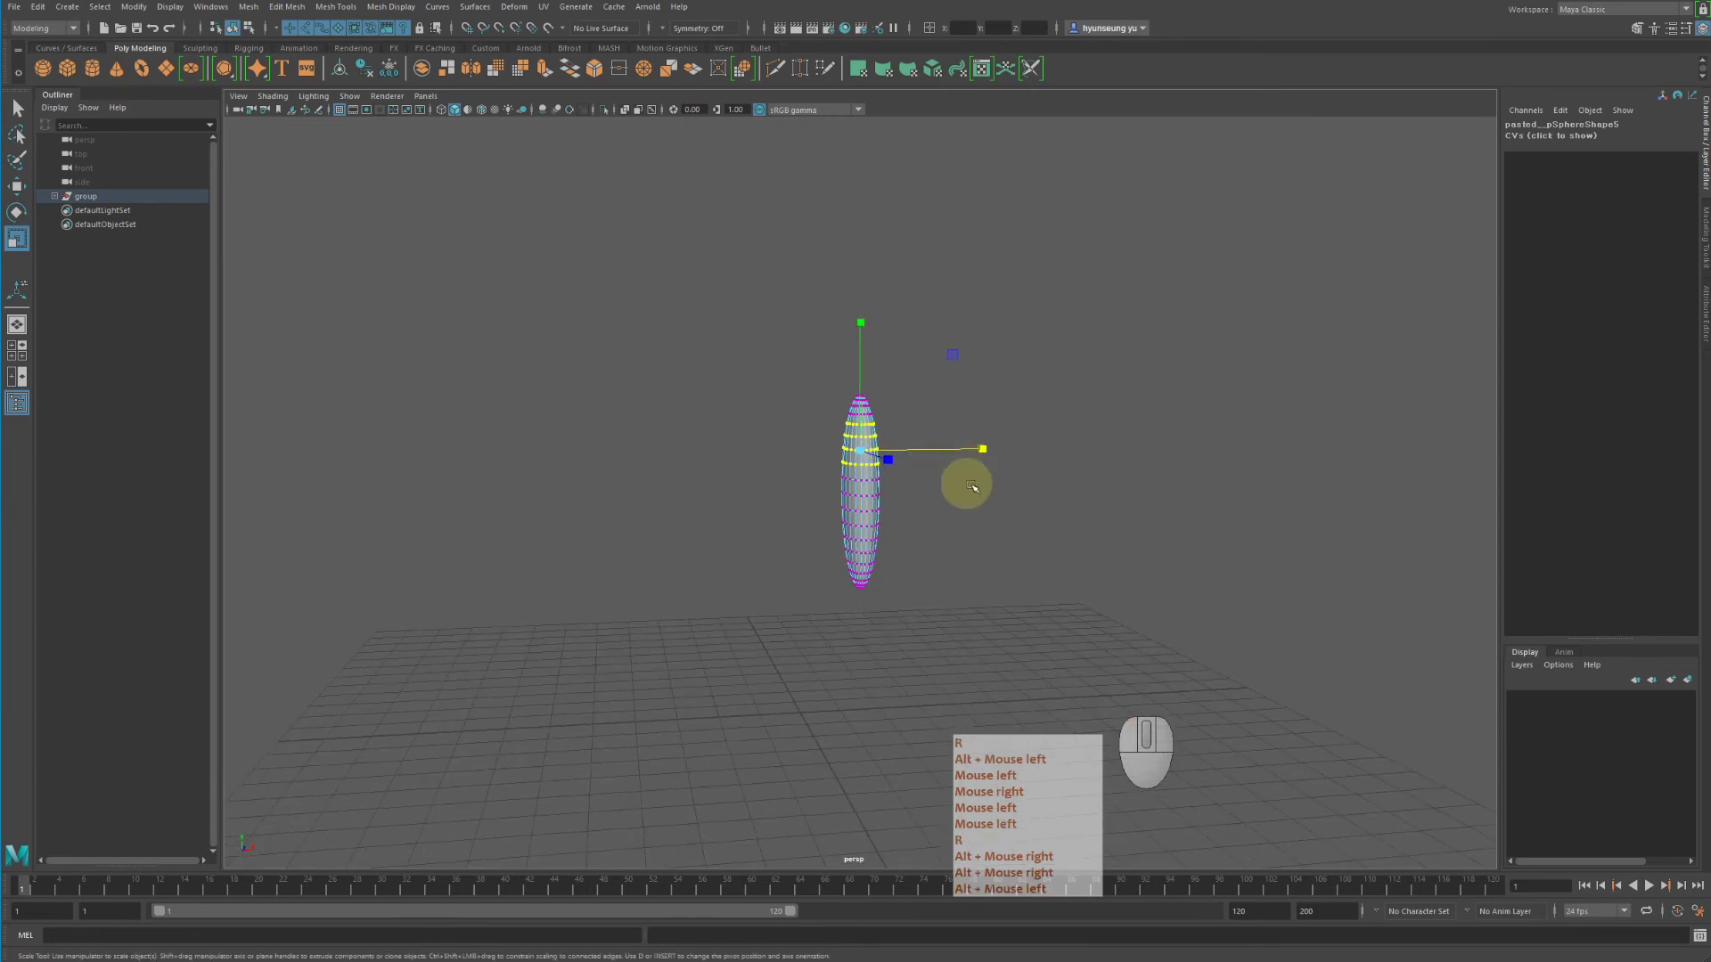
{"action": "key", "text": "r"}
{"action": "middle_click_drag", "start_coordinate": [966, 481], "coordinate": [1032, 497]}
{"action": "key", "text": "r"}
{"action": "left_click_drag", "start_coordinate": [861, 325], "coordinate": [871, 394]}
{"action": "key", "text": "q"}
{"action": "right_click", "coordinate": [864, 436]}
{"action": "left_click", "coordinate": [983, 409]}
{"action": "left_click", "coordinate": [894, 466]}
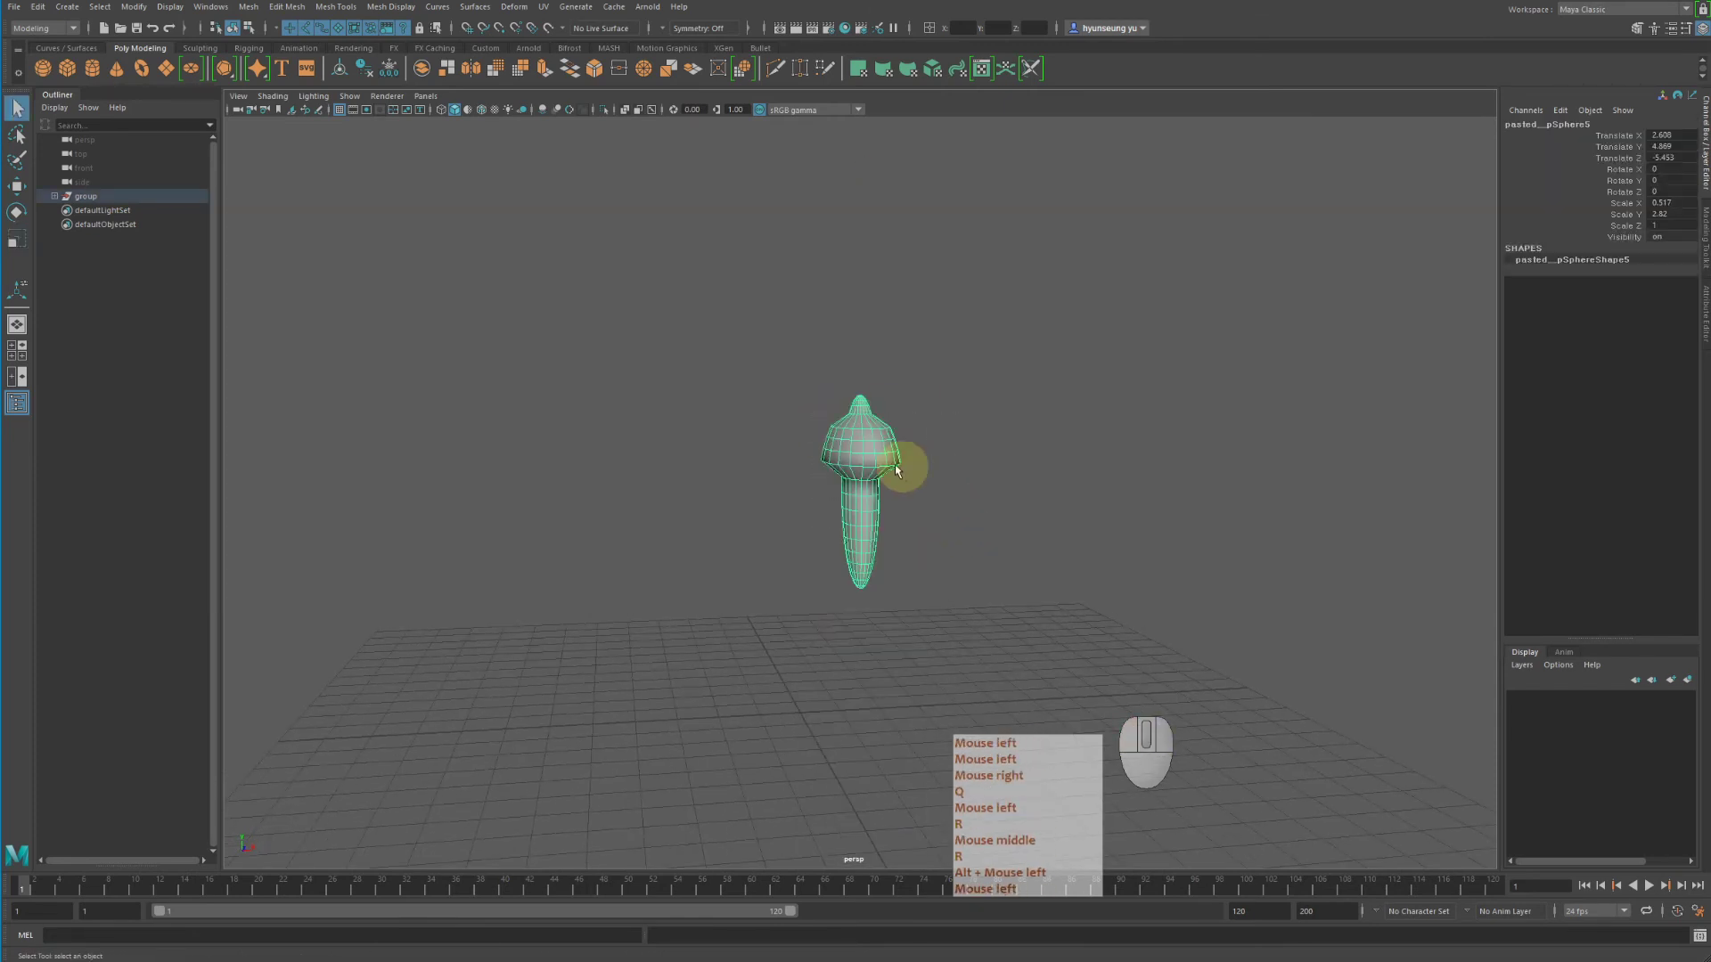
Step: Duplicate the mushroom-like shape, move the copy along X to about 7.412 and clear the selection
{"action": "left_click_drag", "start_coordinate": [898, 468], "coordinate": [814, 442], "text": "alt"}
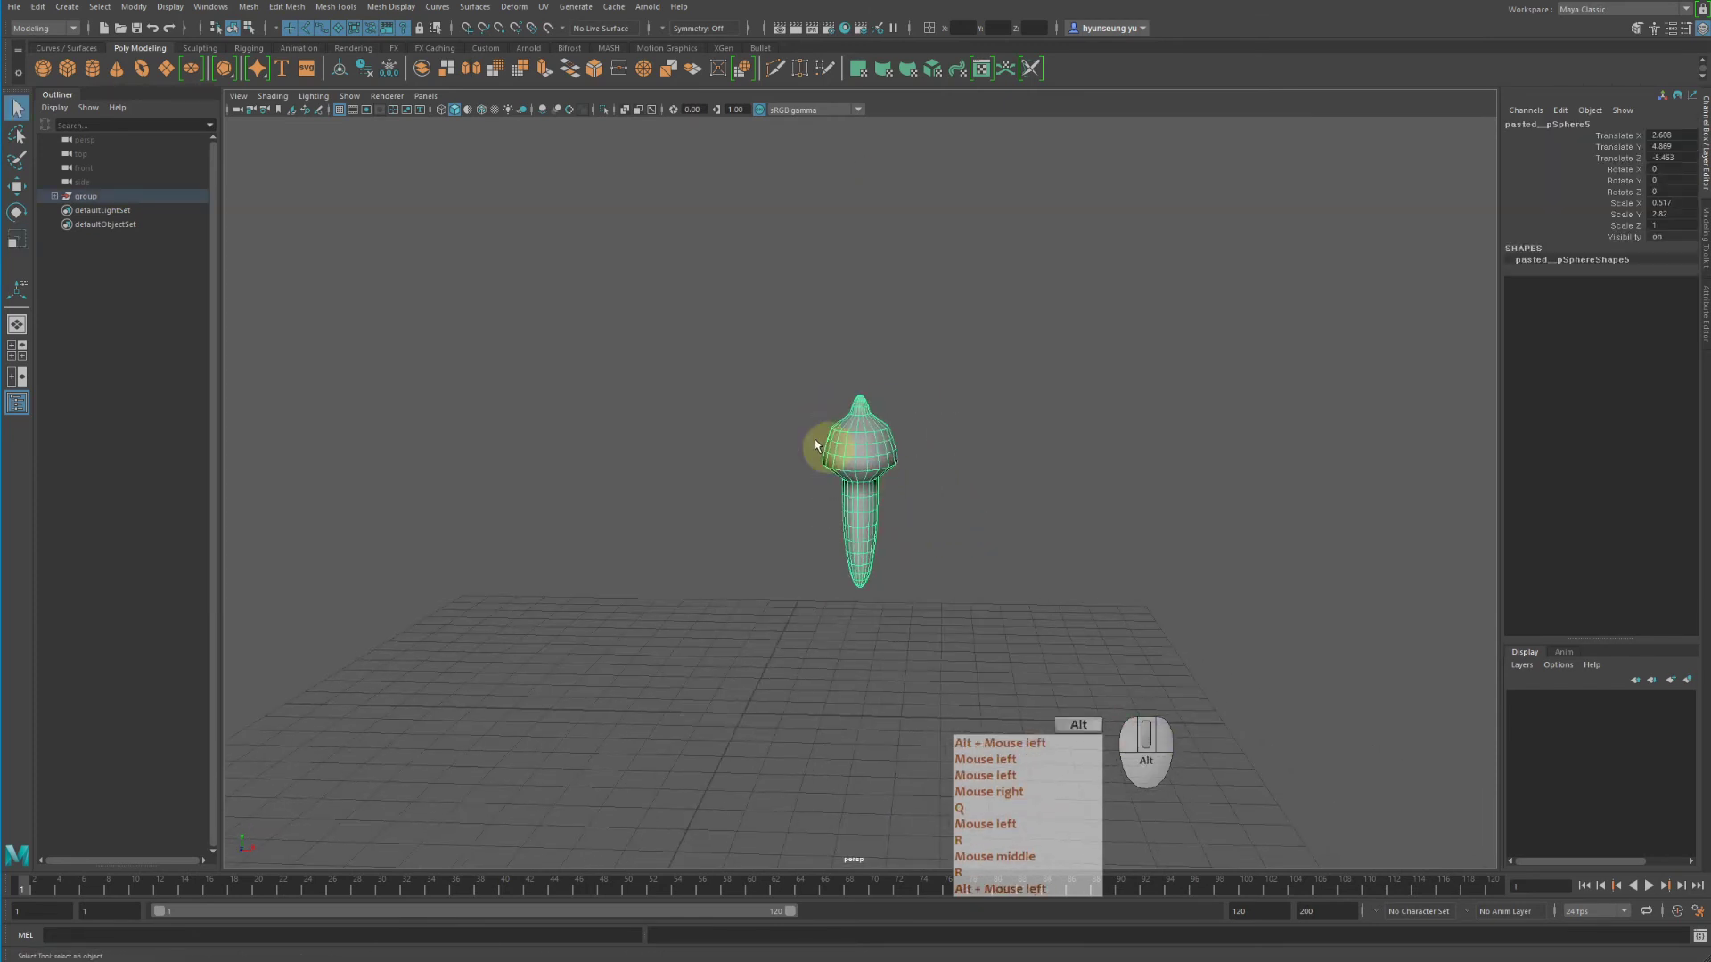
{"action": "left_click", "coordinate": [38, 6]}
{"action": "left_click", "coordinate": [112, 225]}
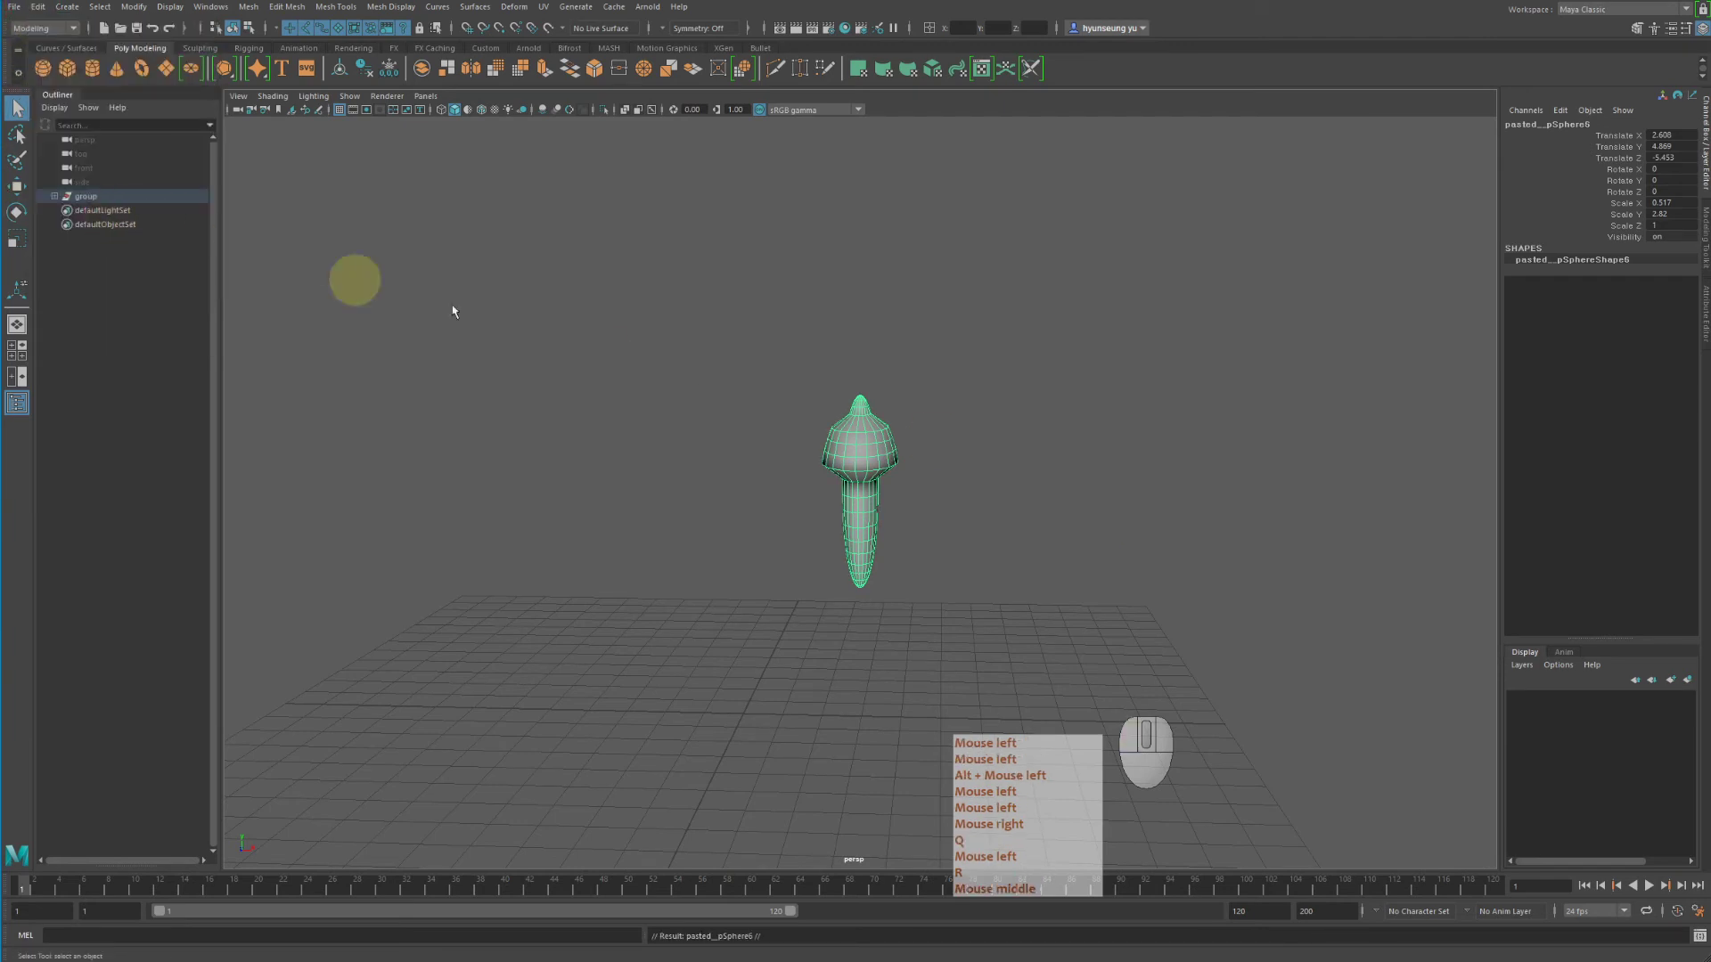
{"action": "key", "text": "w"}
{"action": "left_click_drag", "start_coordinate": [985, 488], "coordinate": [1105, 612]}
{"action": "left_click", "coordinate": [1069, 713]}
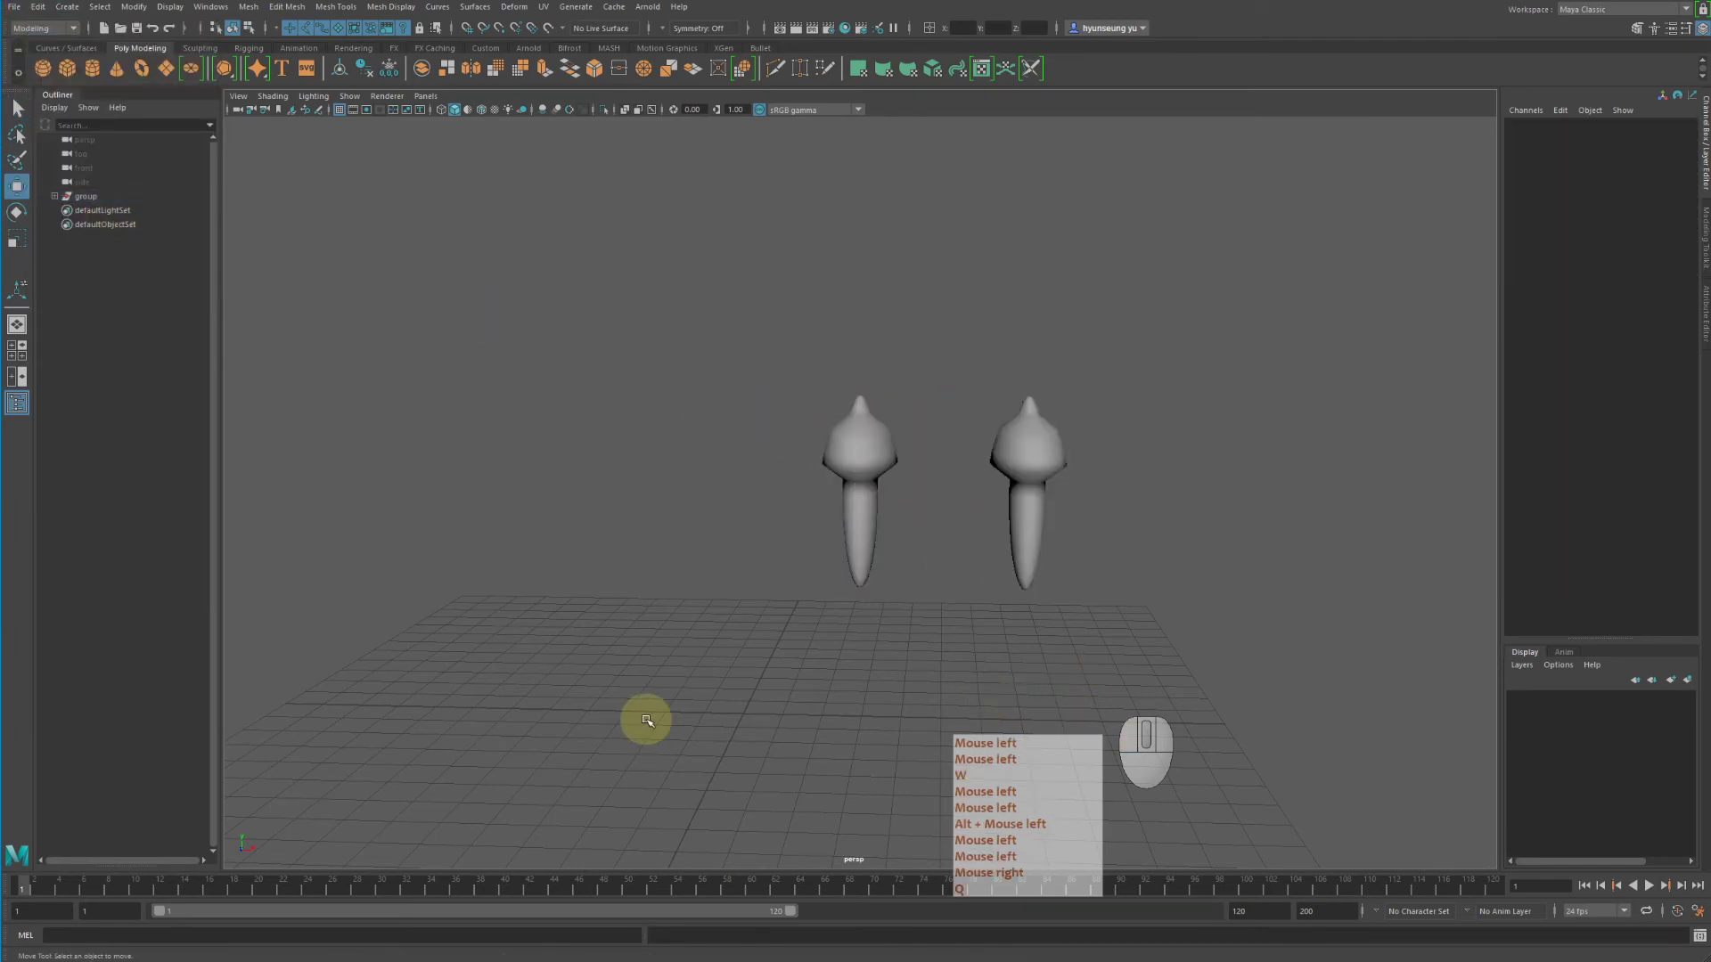
{"action": "left_click", "coordinate": [37, 6]}
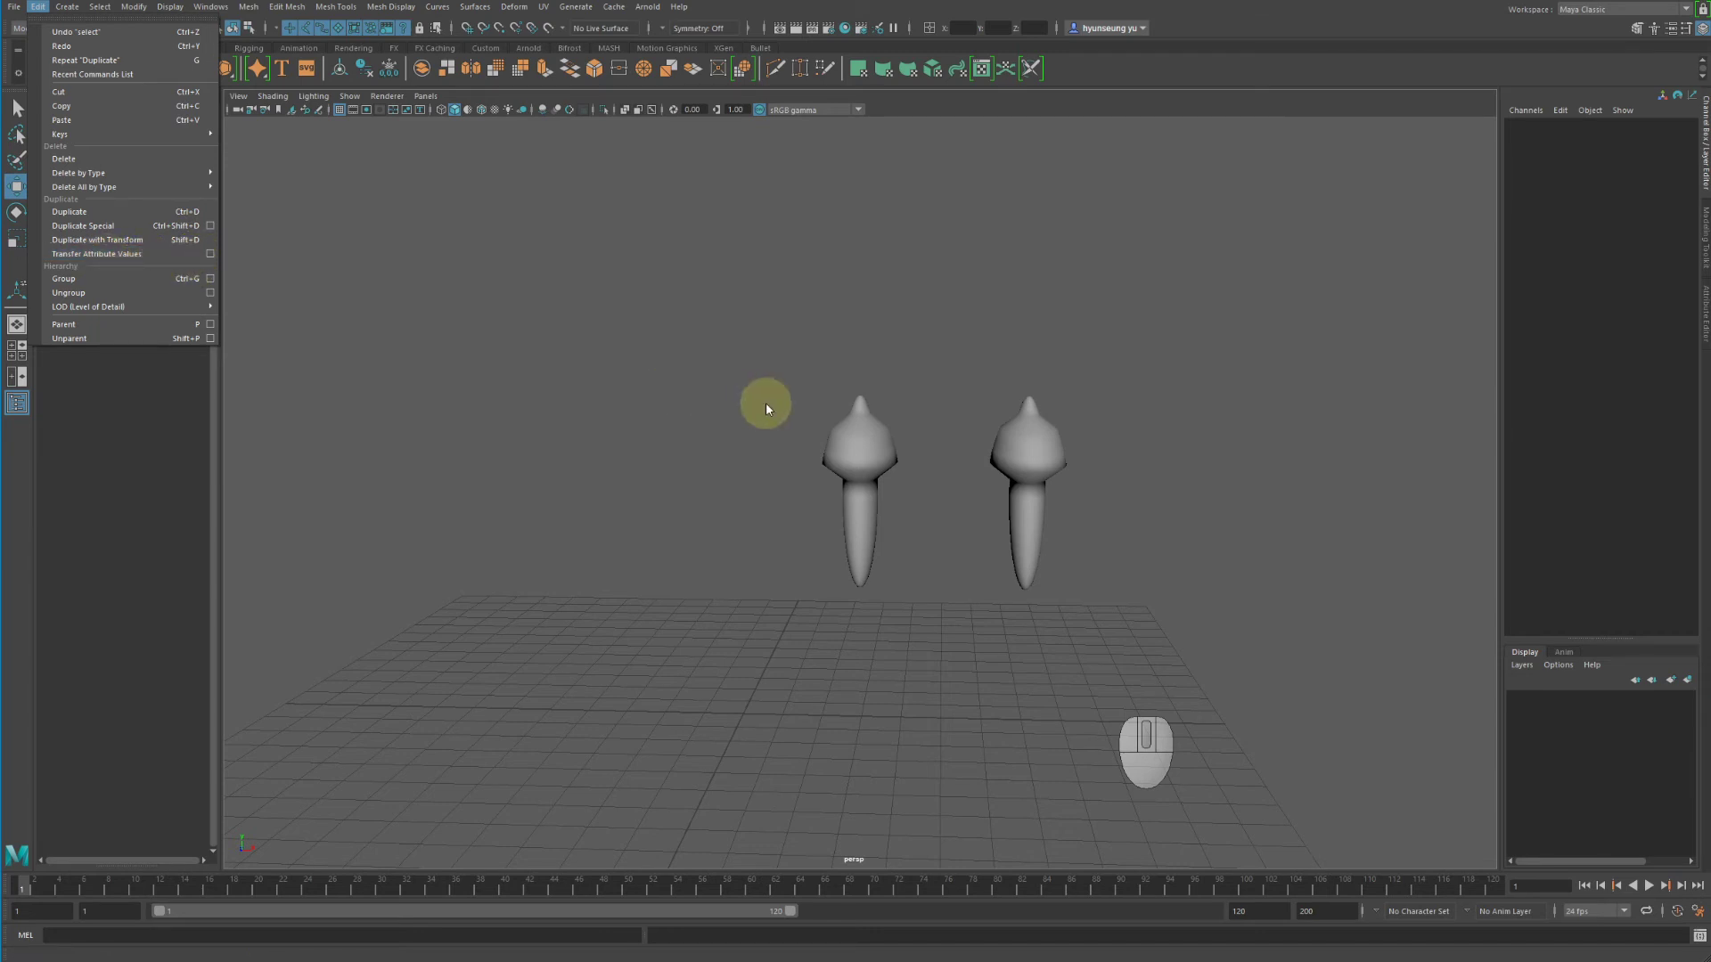
{"action": "left_click_drag", "start_coordinate": [687, 371], "coordinate": [900, 527]}
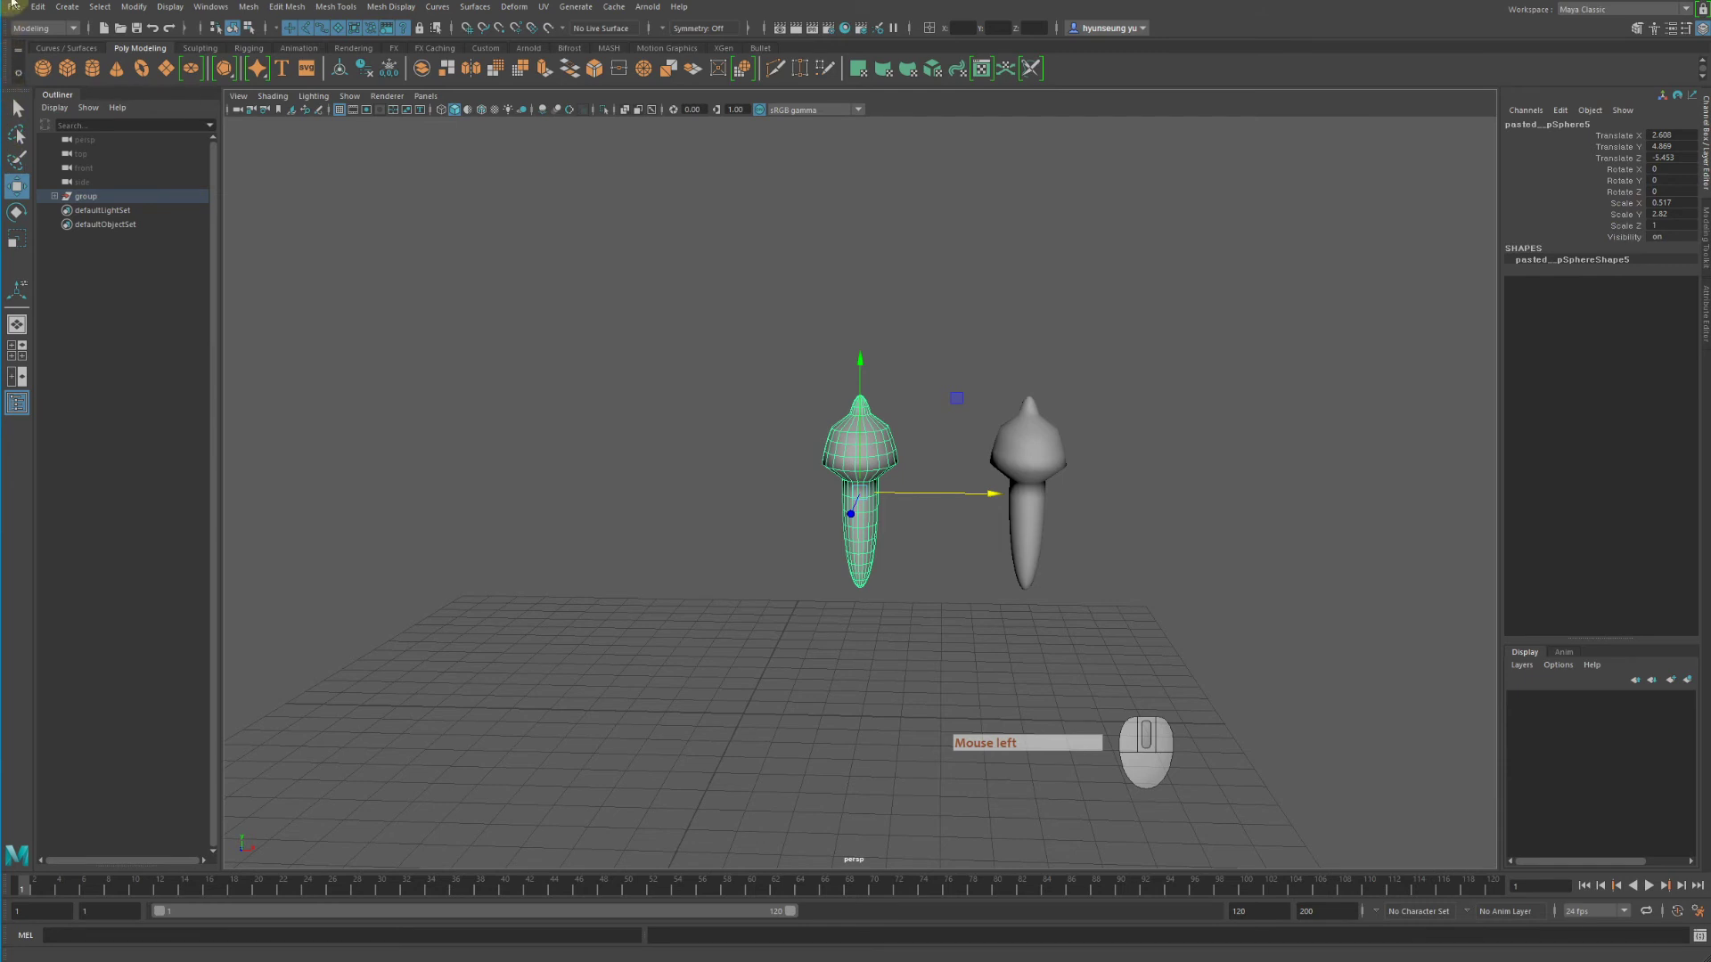
{"action": "left_click", "coordinate": [38, 7]}
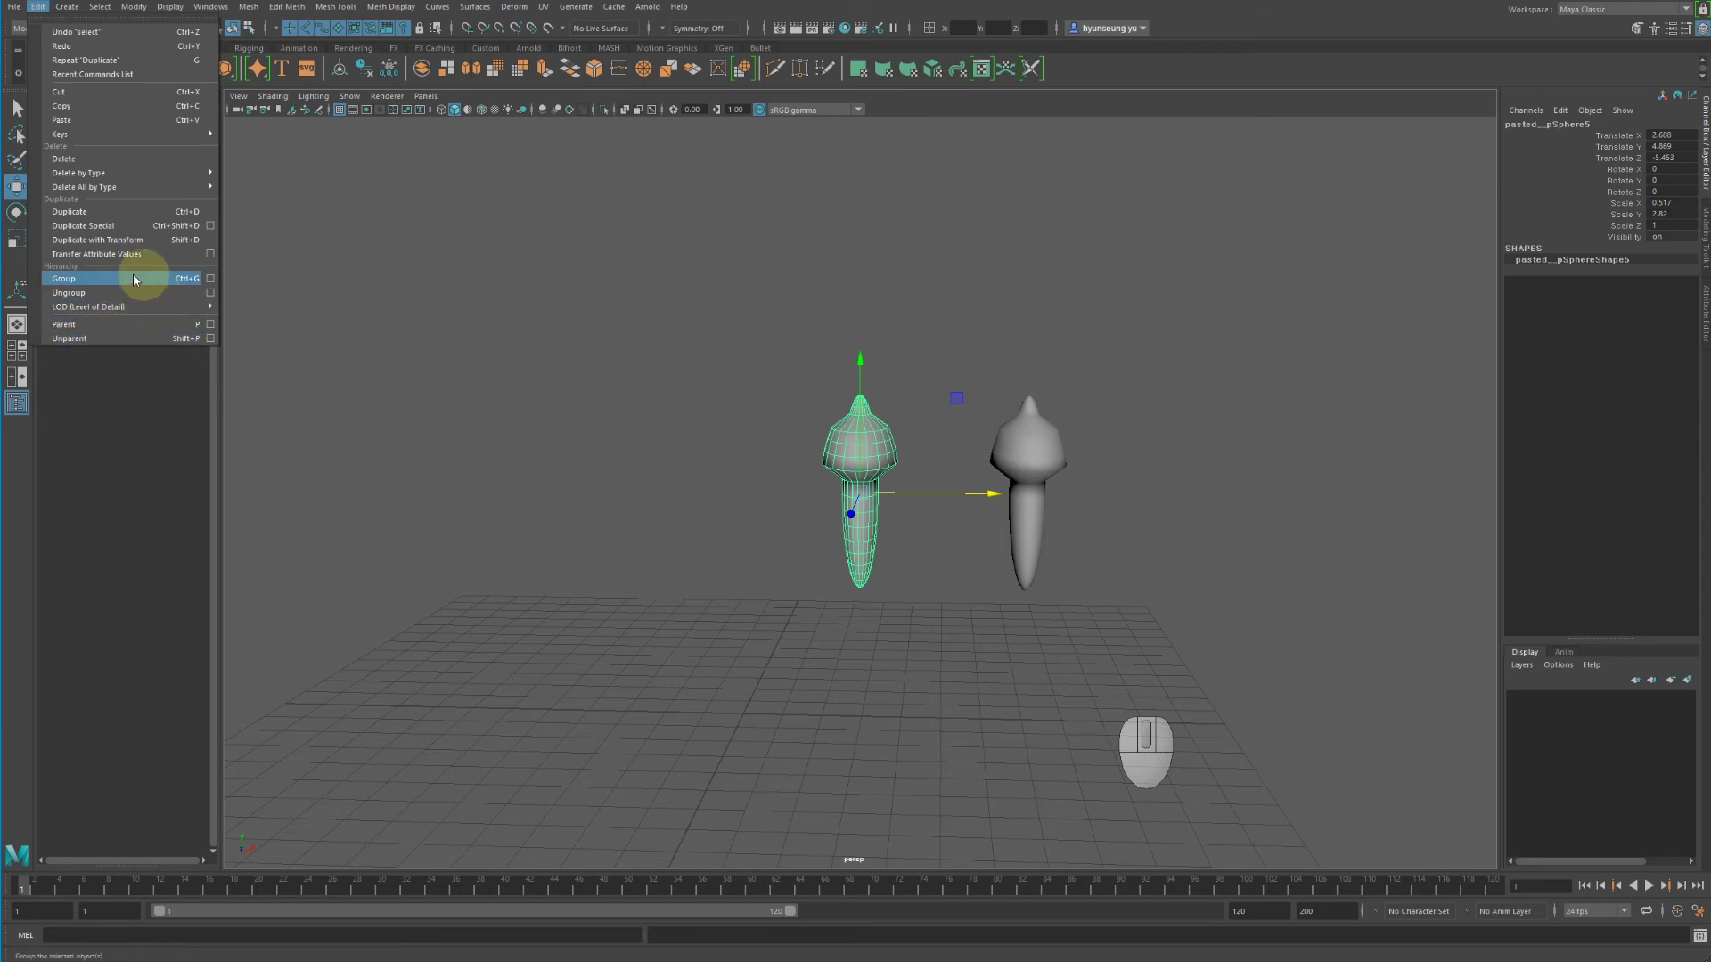
{"action": "left_click", "coordinate": [727, 238]}
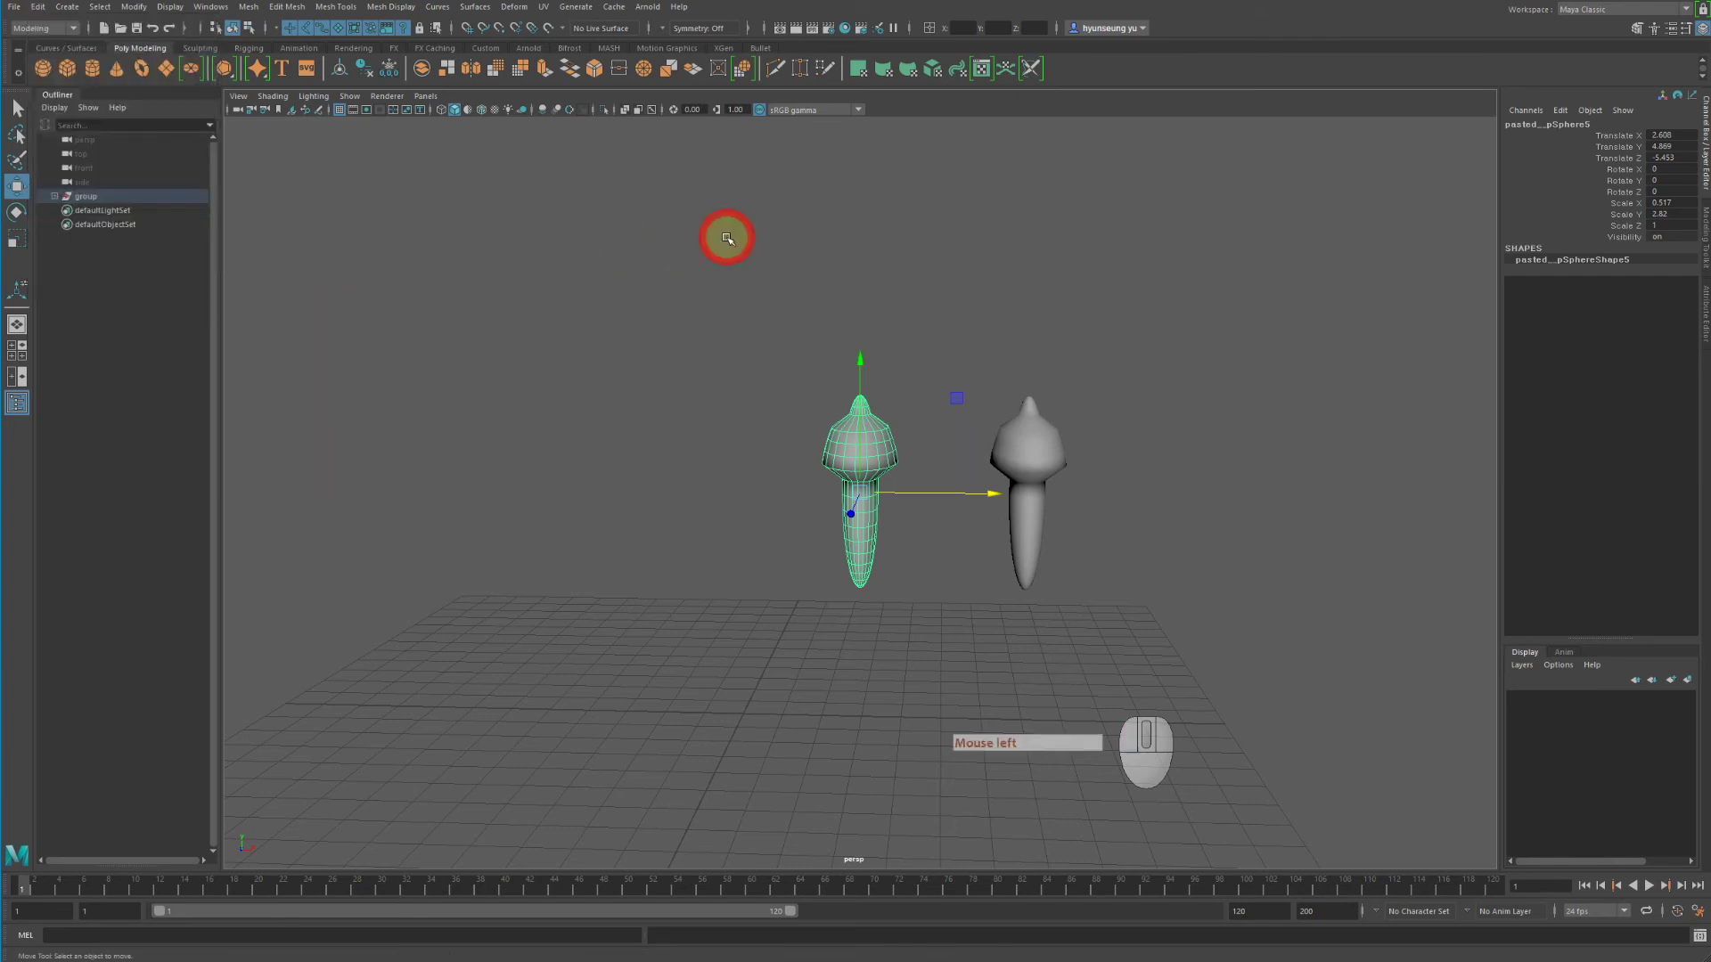
{"action": "left_click_drag", "start_coordinate": [634, 333], "coordinate": [1355, 584]}
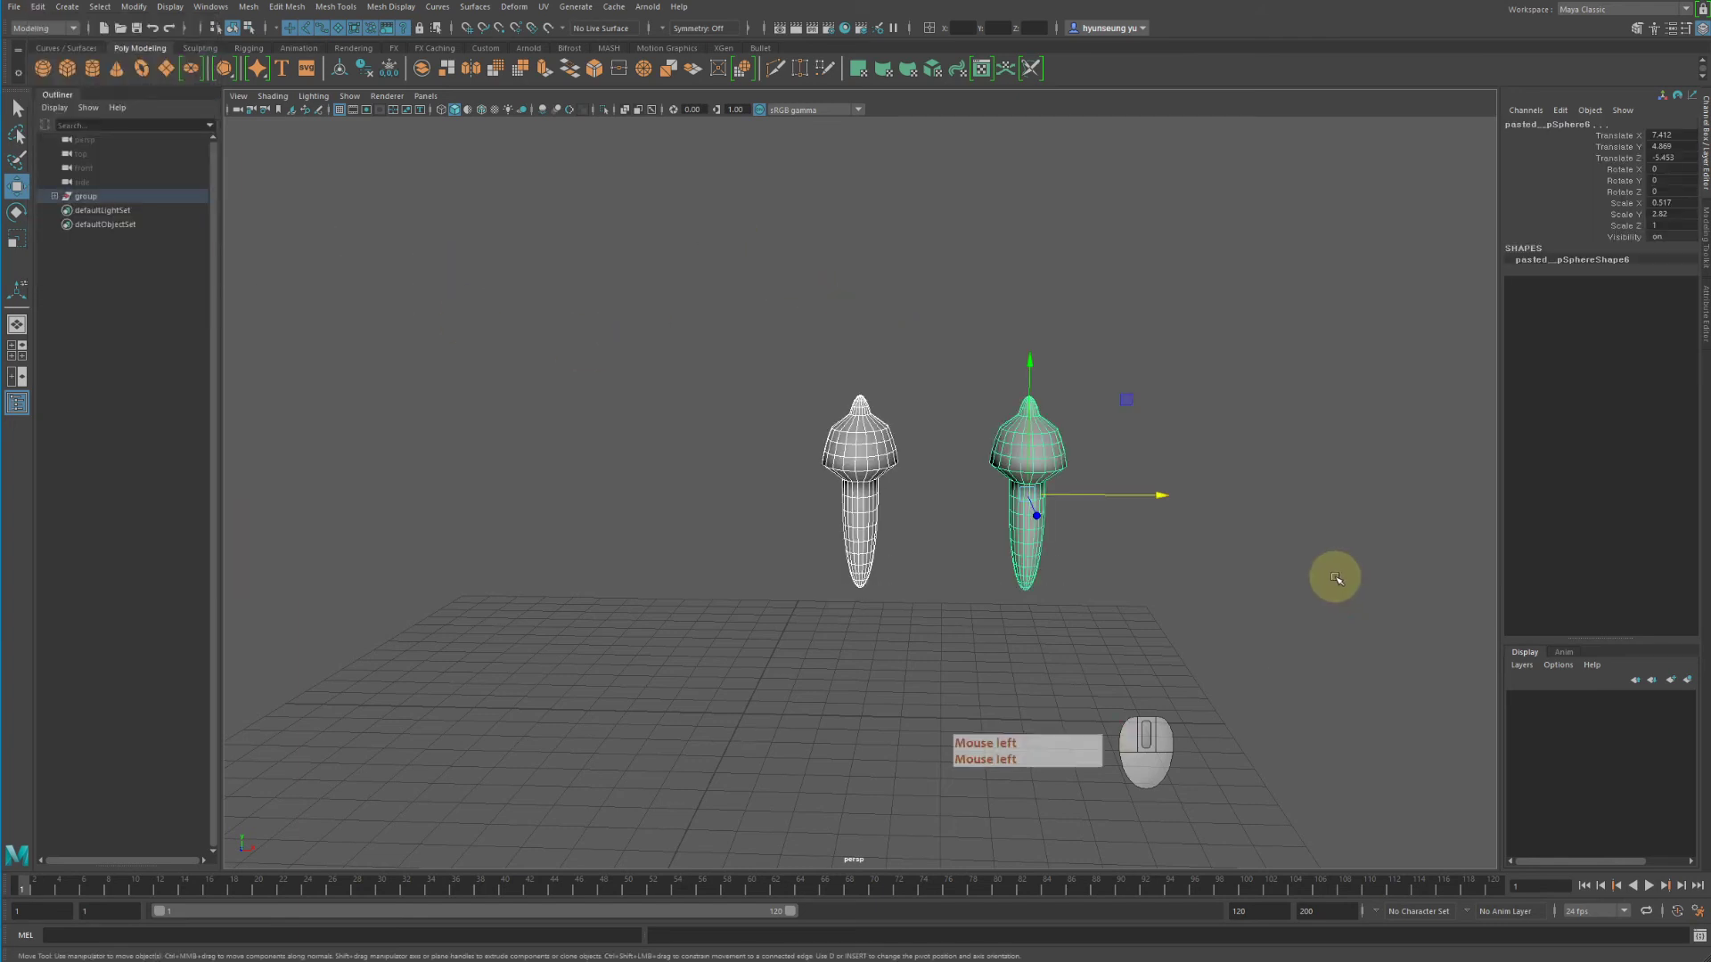
{"action": "left_click", "coordinate": [1254, 565]}
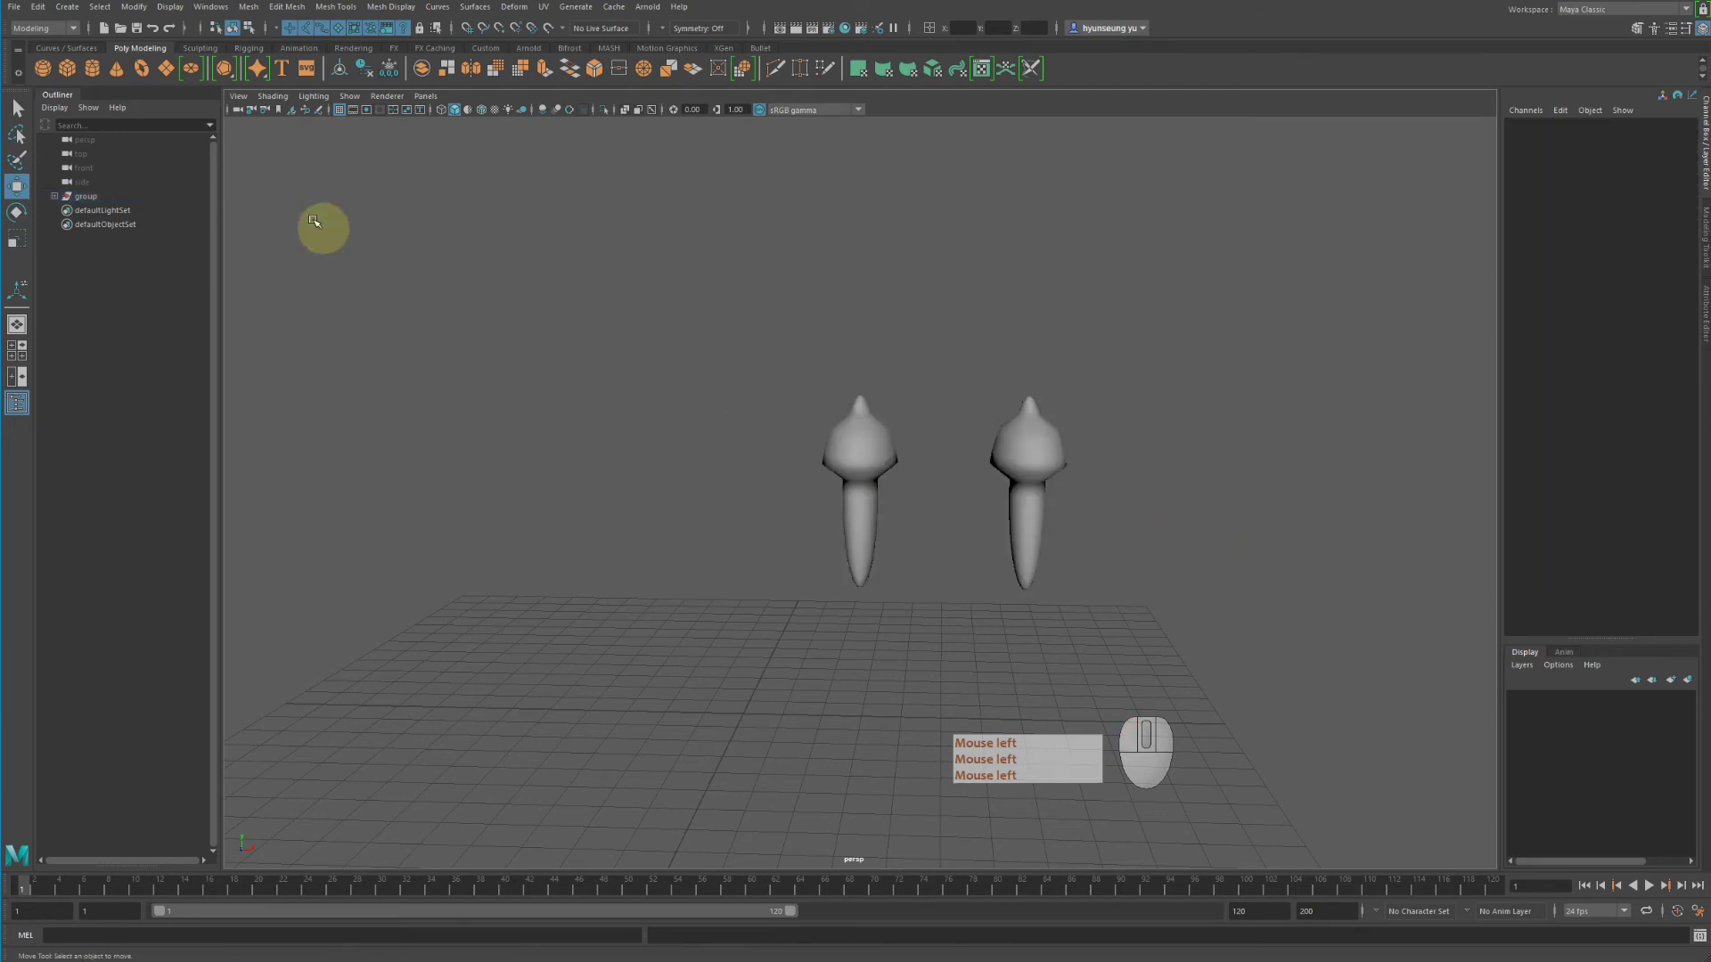
Step: Select both mushroom-like shapes and group them
{"action": "left_click", "coordinate": [37, 6]}
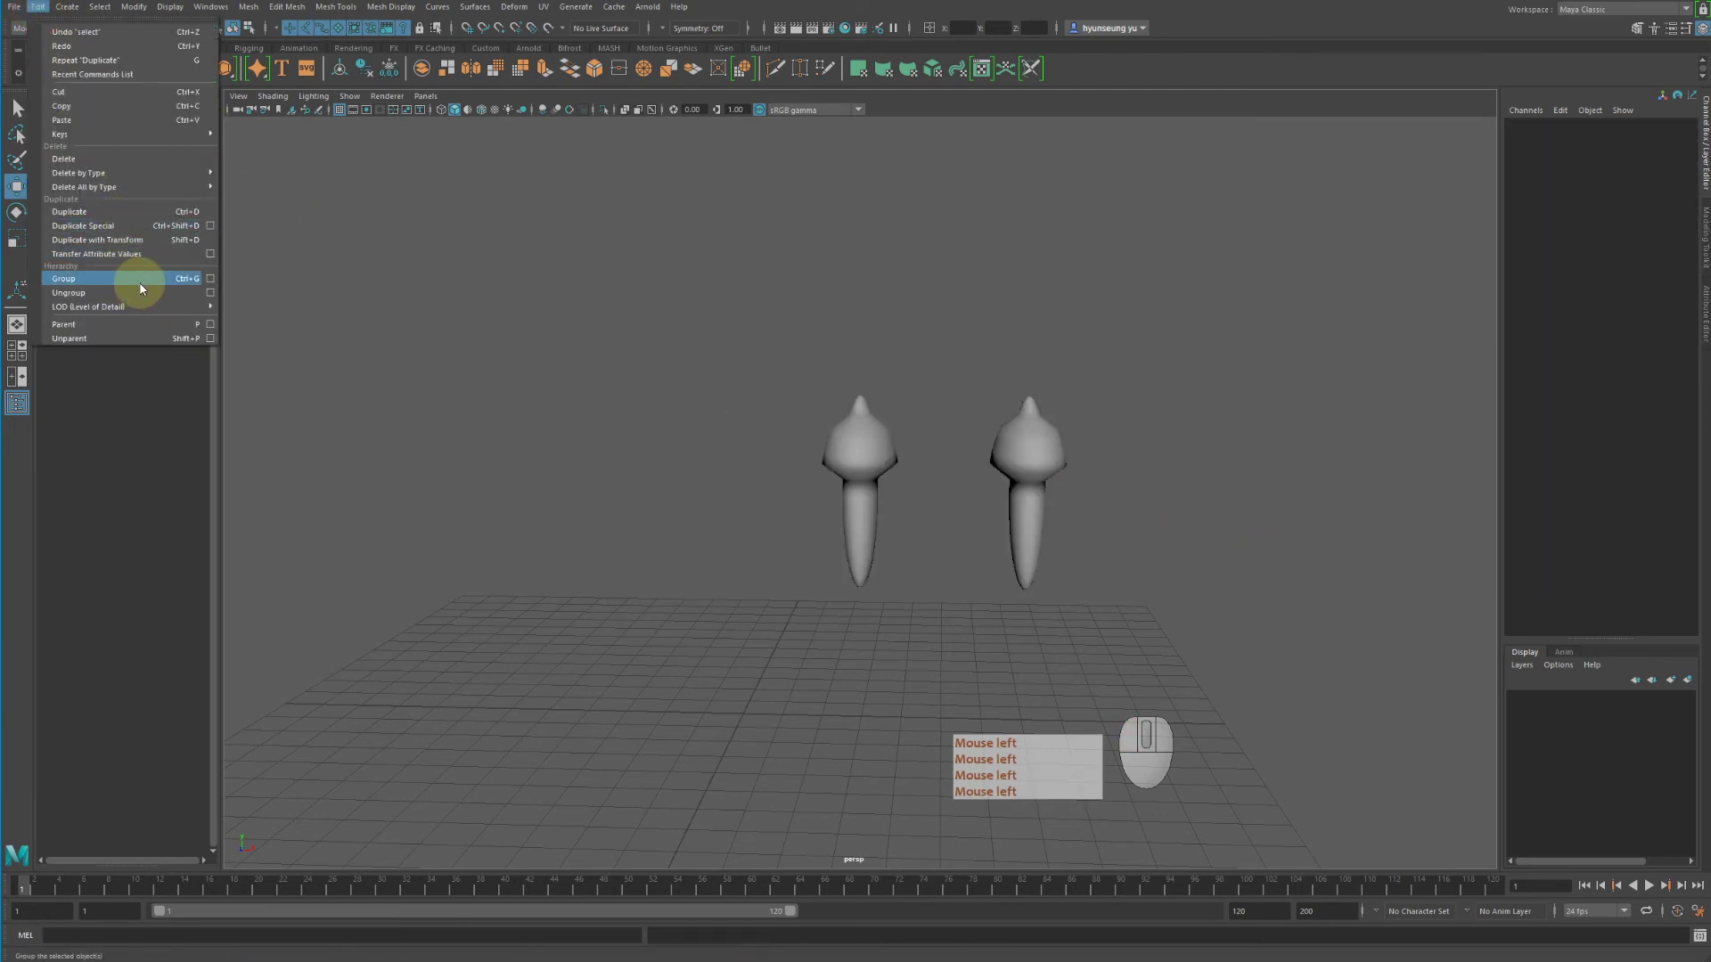
{"action": "left_click", "coordinate": [195, 292]}
{"action": "left_click_drag", "start_coordinate": [626, 259], "coordinate": [1245, 699]}
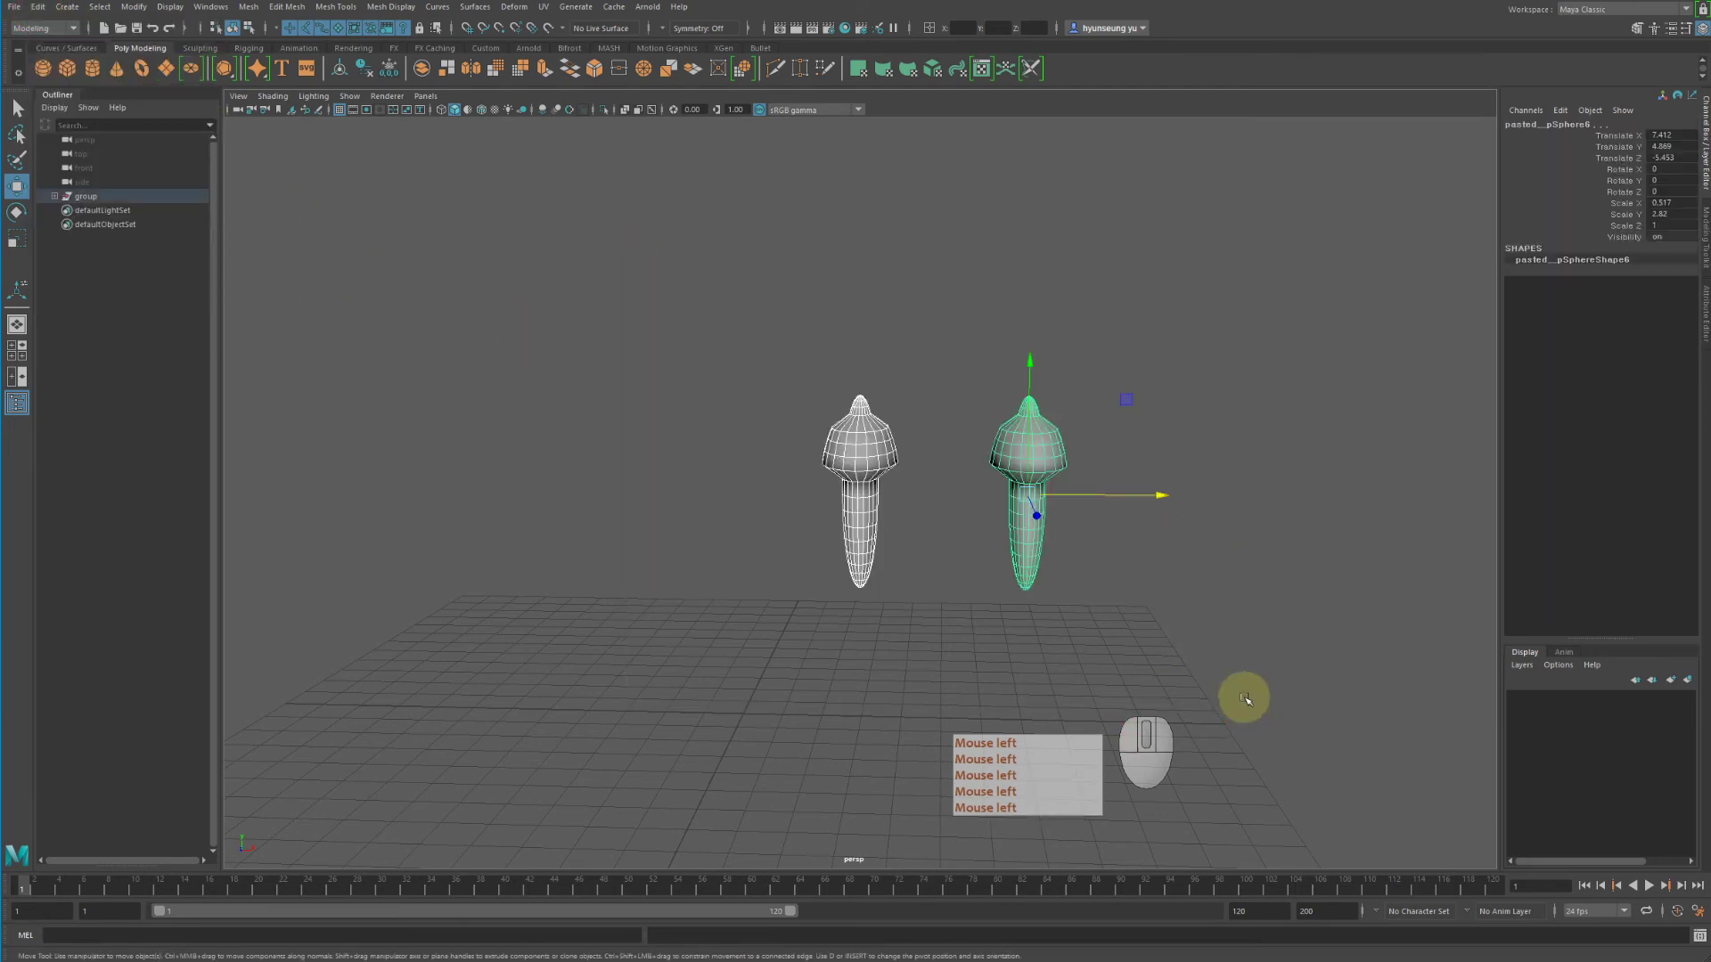
{"action": "key", "text": "ctrl+g"}
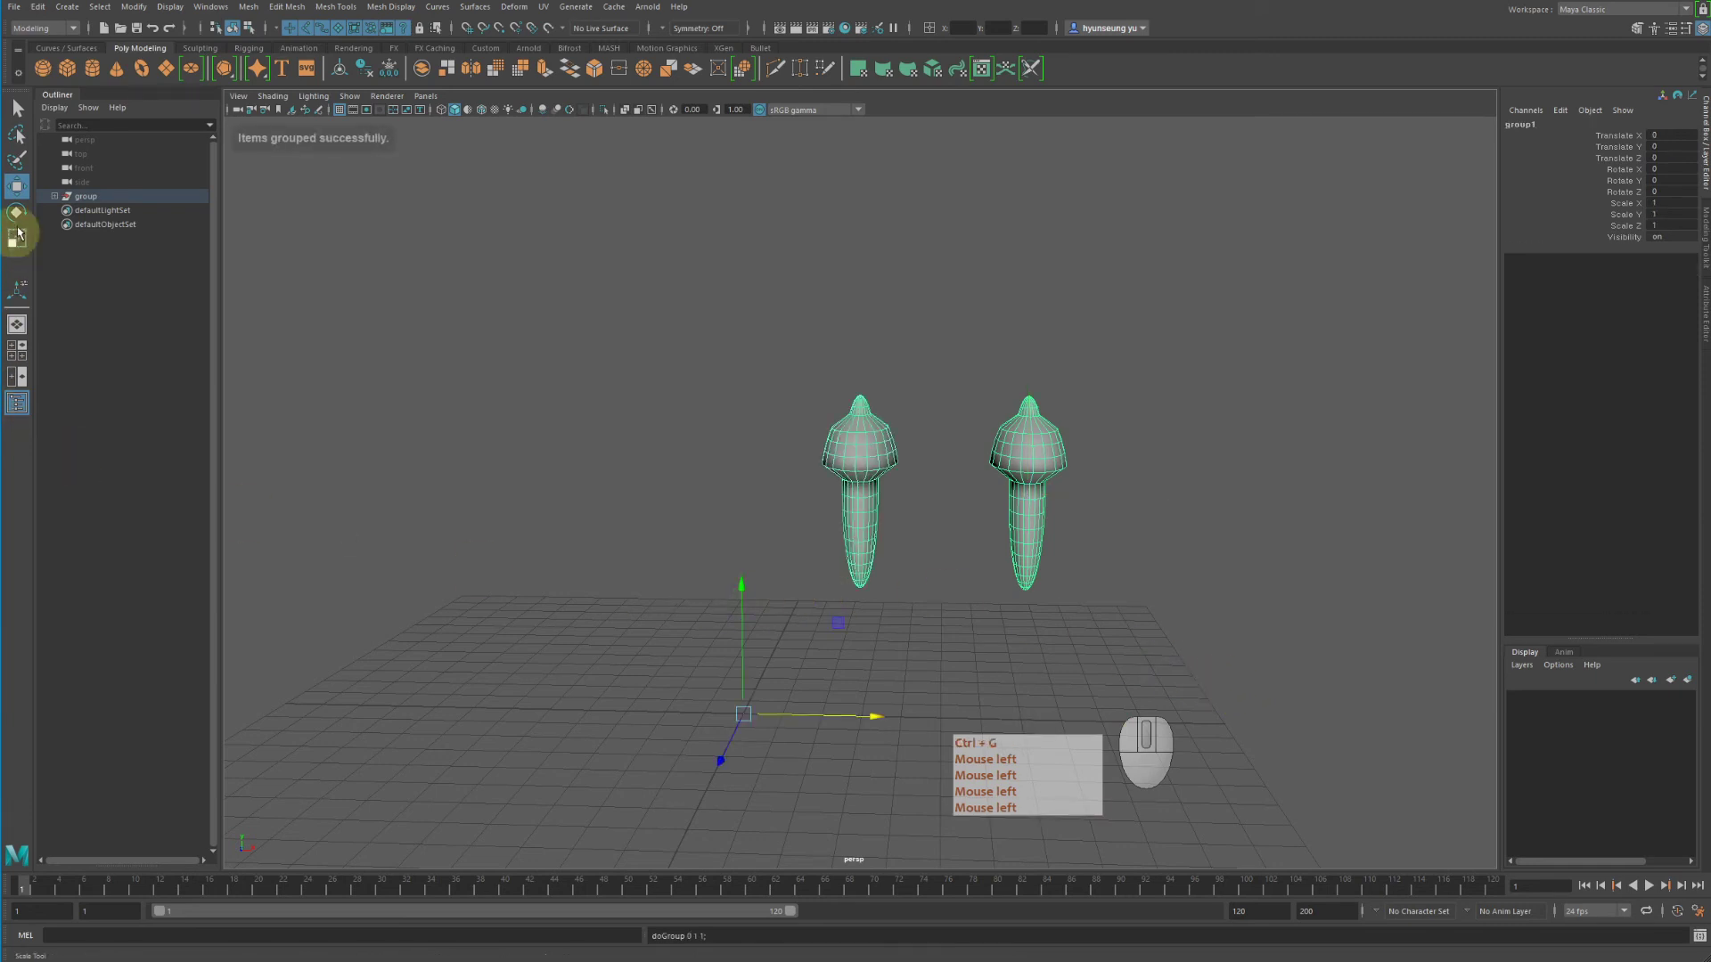
Step: Expand group and group1 in the Outliner to check which objects they contain
{"action": "left_click", "coordinate": [47, 200]}
{"action": "left_click", "coordinate": [53, 199]}
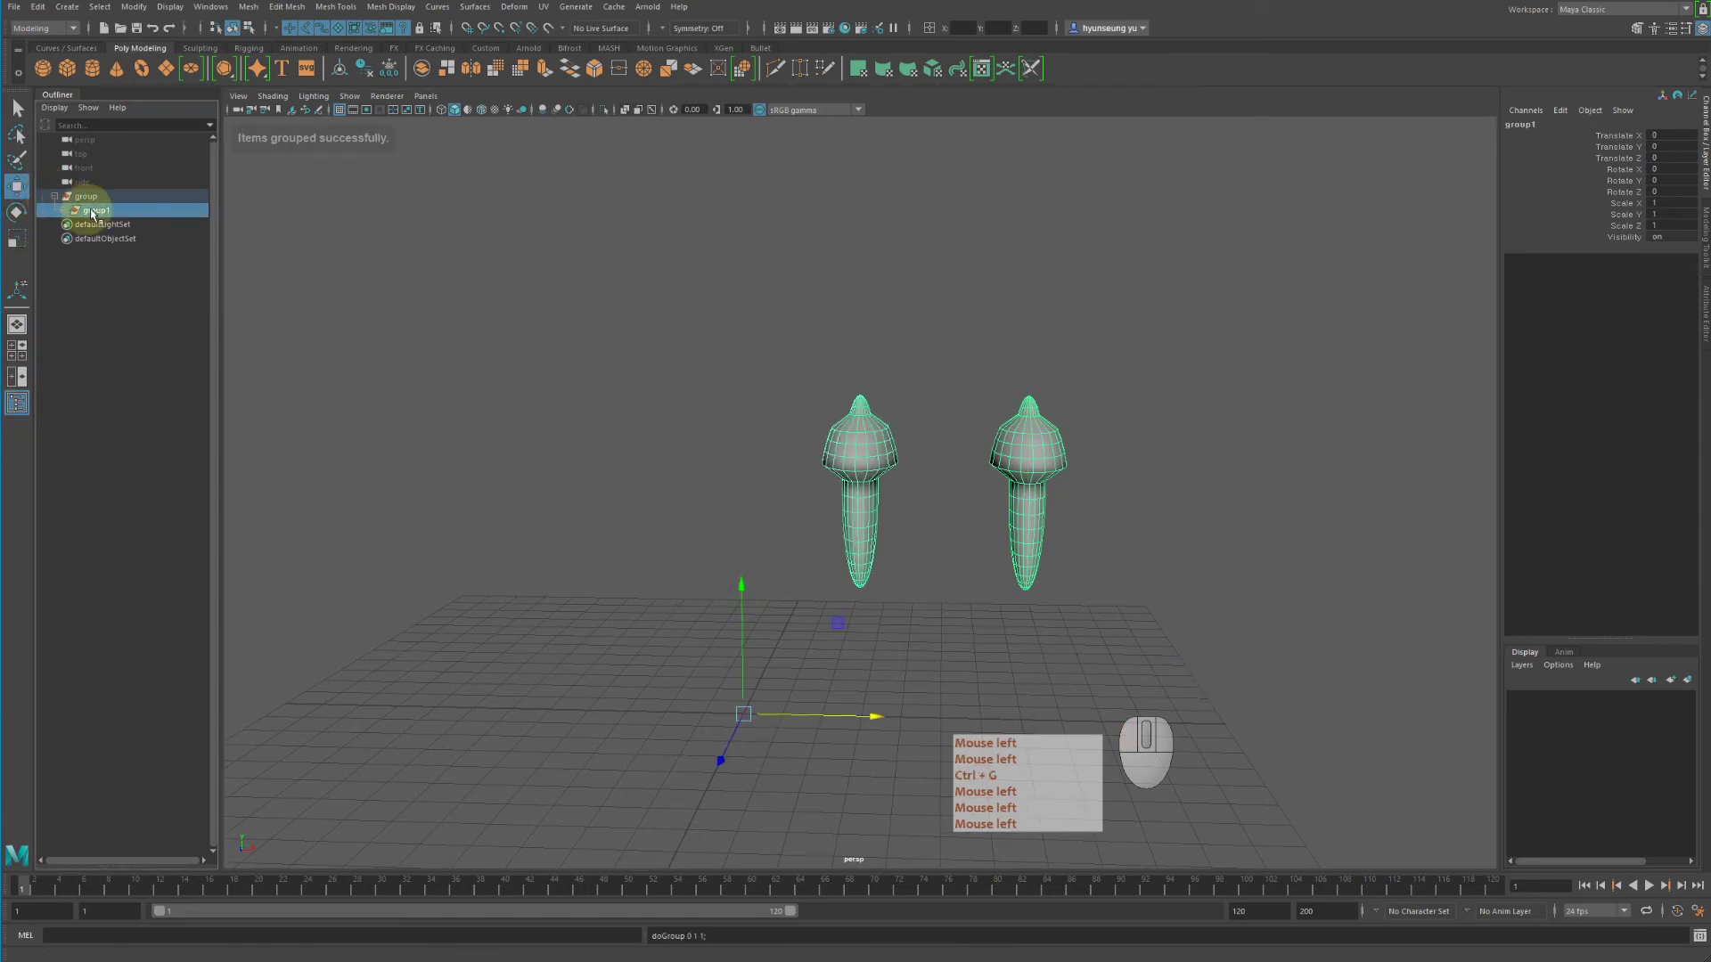
{"action": "left_click", "coordinate": [61, 210]}
{"action": "left_click", "coordinate": [151, 240]}
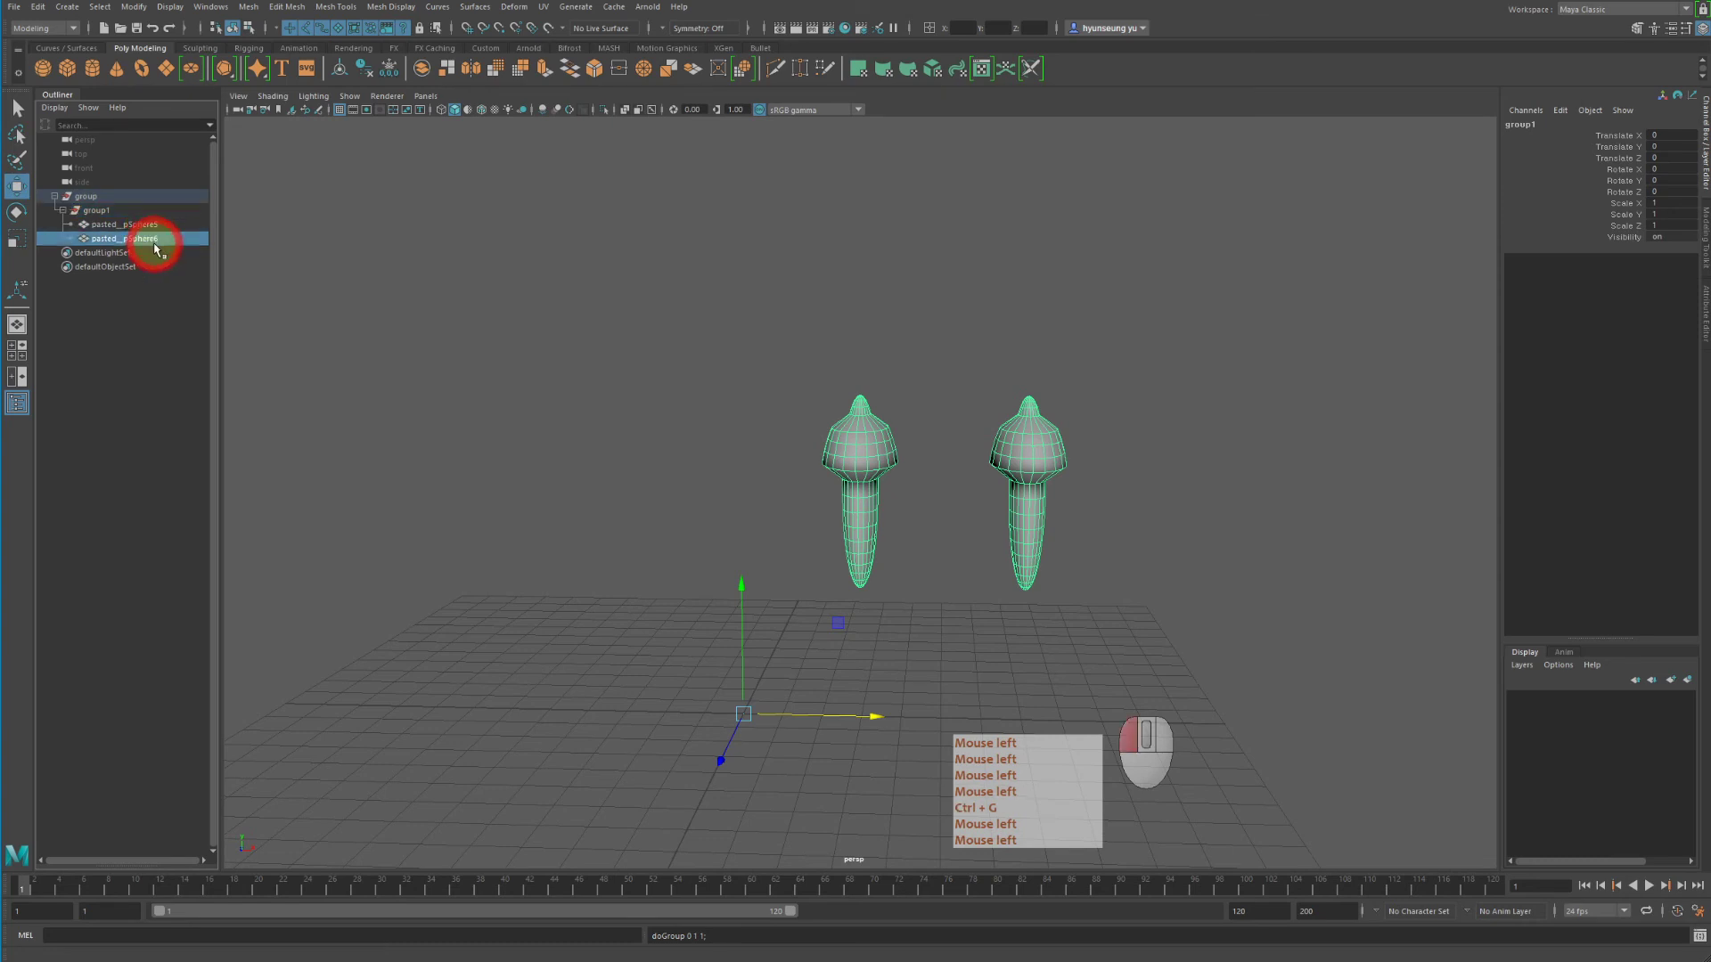
{"action": "left_click", "coordinate": [1481, 635]}
{"action": "left_click", "coordinate": [1479, 635]}
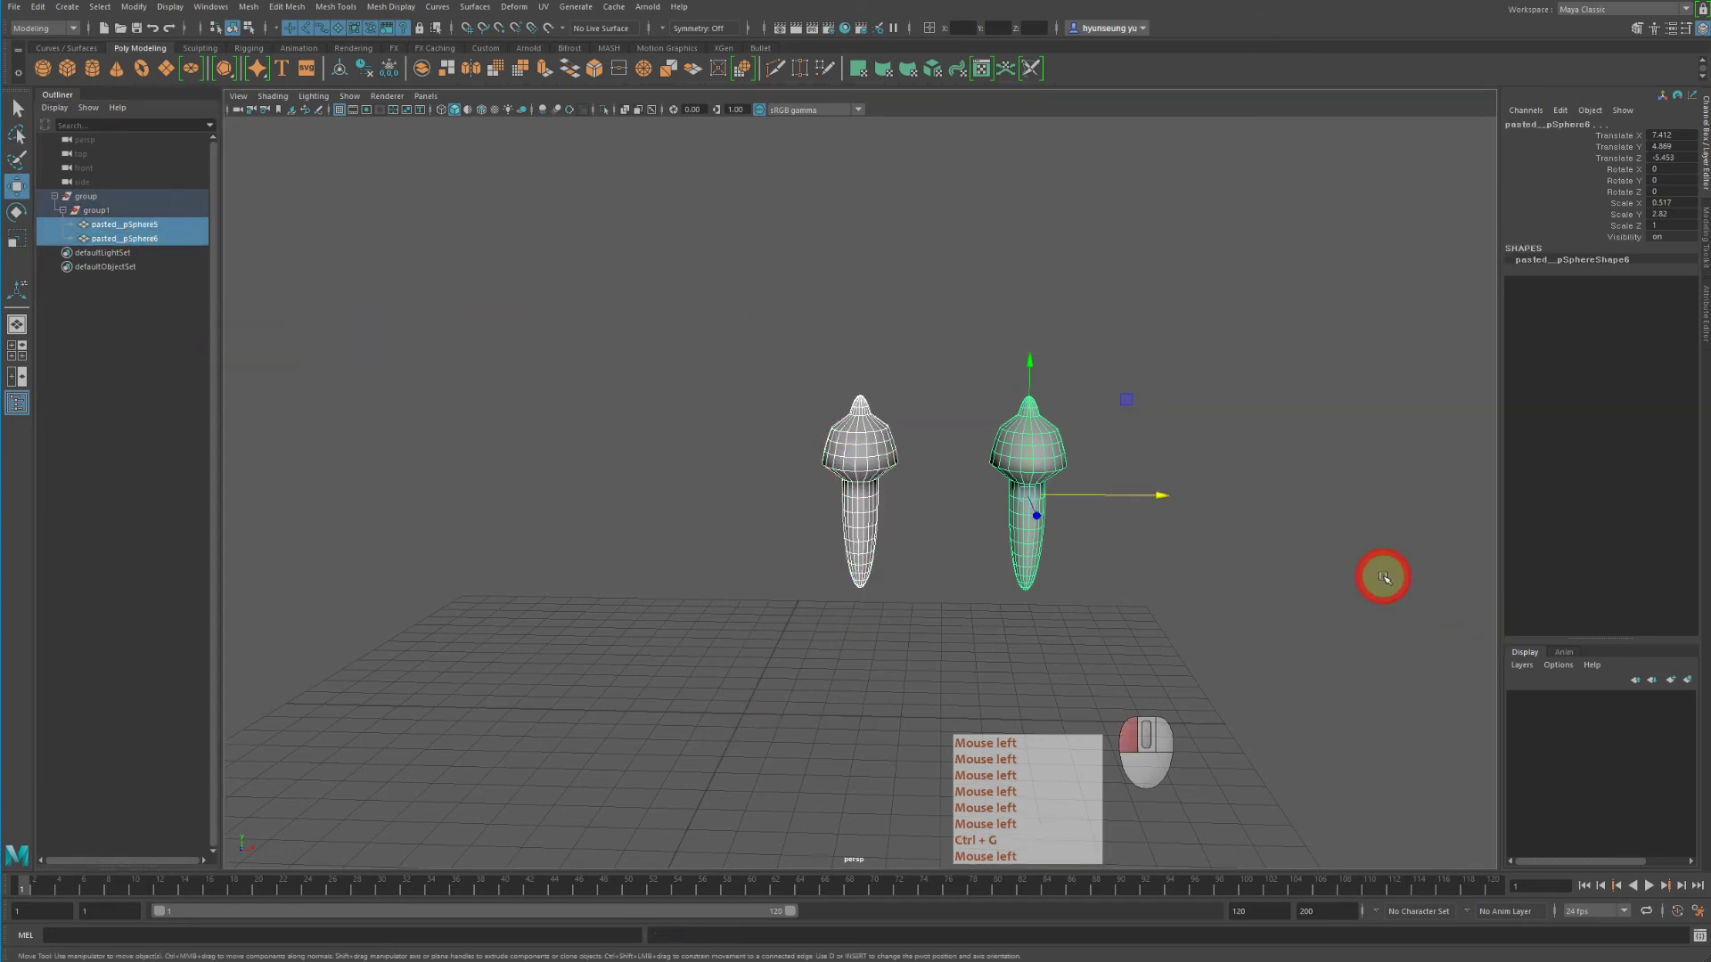
Step: Ungroup group1 so the two shapes sit directly under the outer group
{"action": "left_click", "coordinate": [41, 8]}
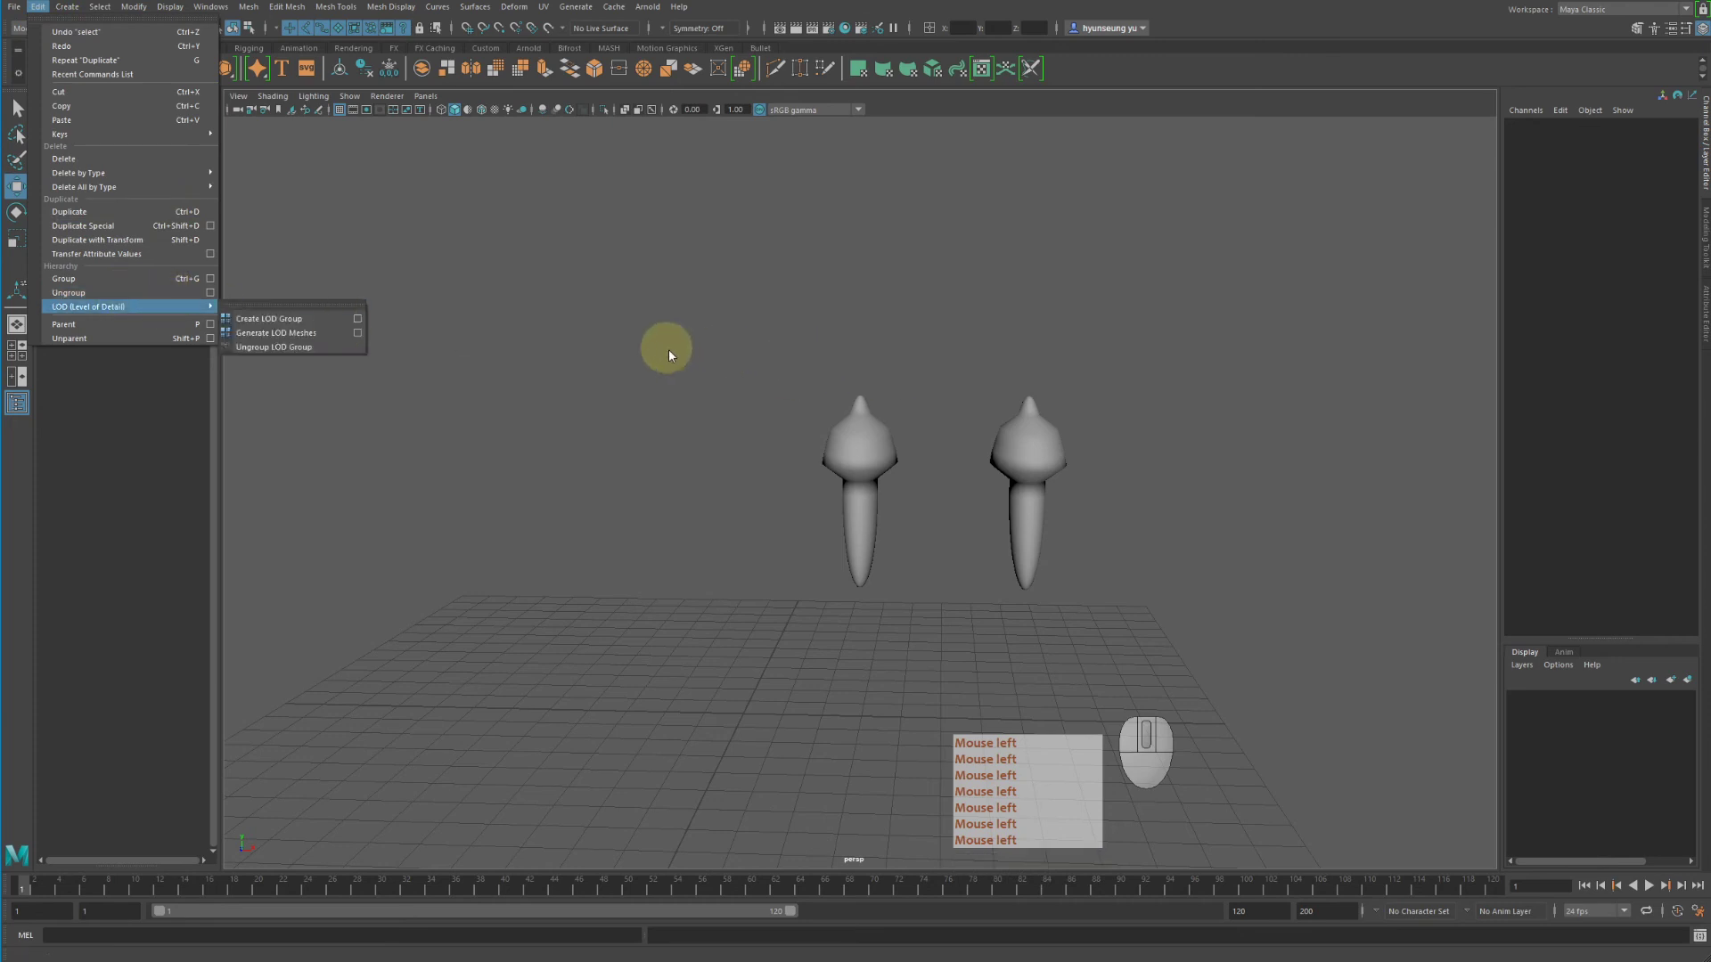
{"action": "left_click_drag", "start_coordinate": [668, 349], "coordinate": [1363, 599]}
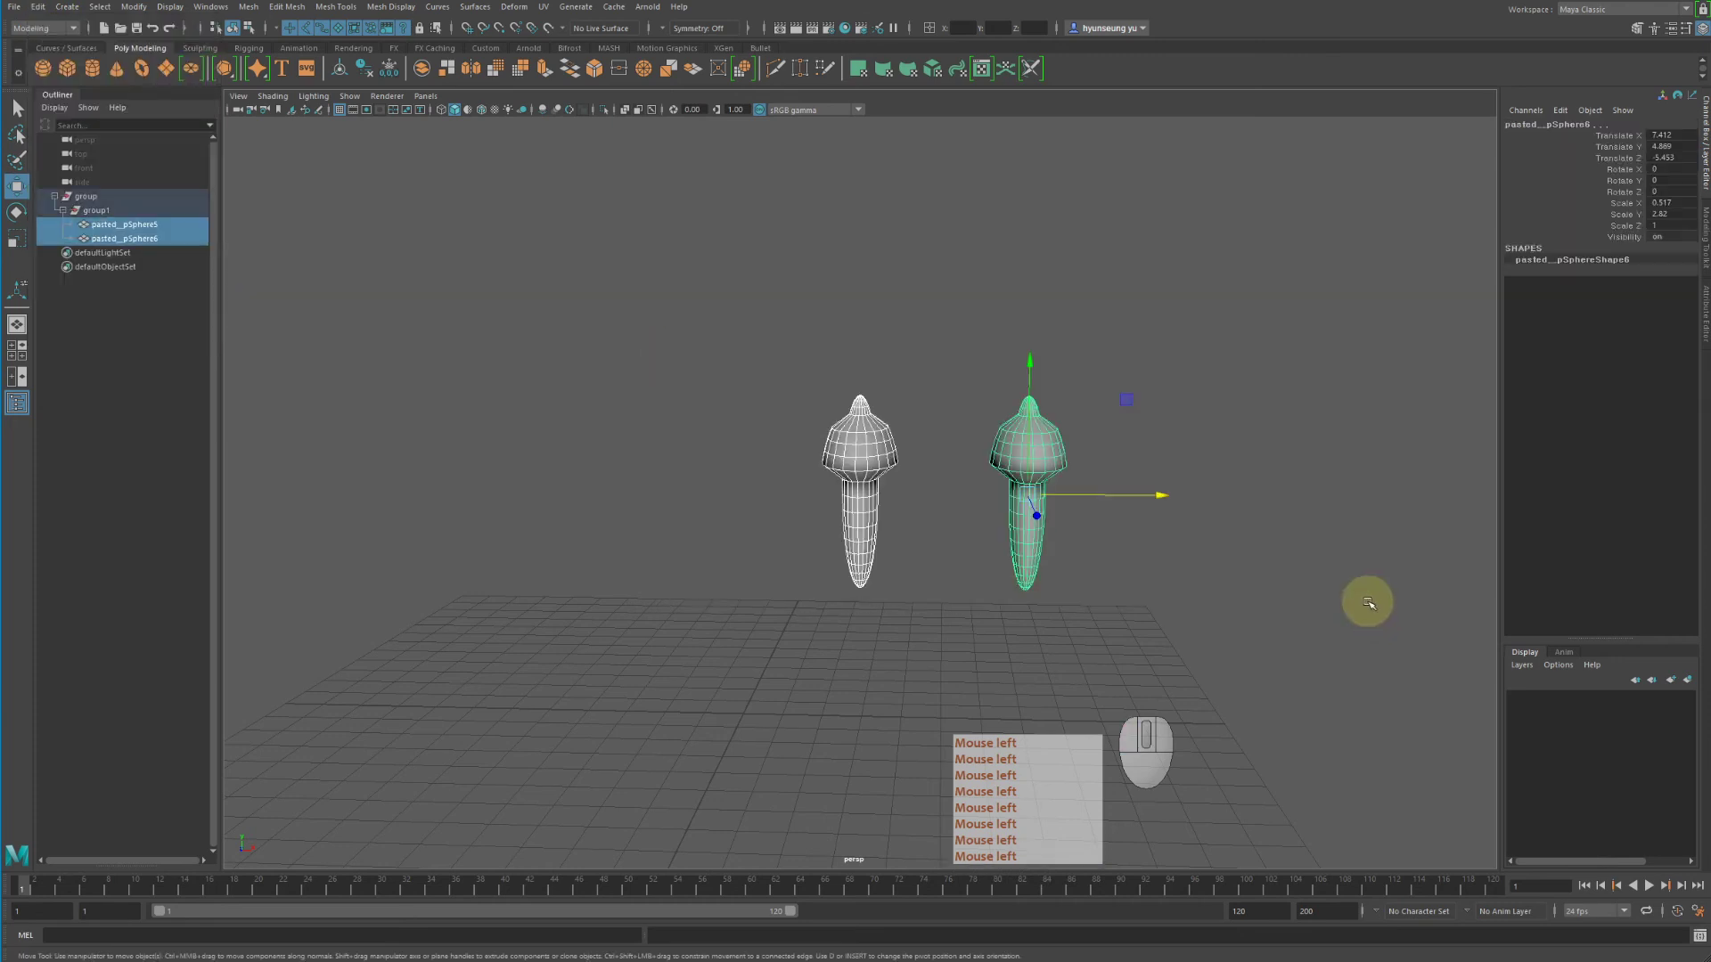
{"action": "left_click", "coordinate": [96, 210]}
{"action": "left_click", "coordinate": [49, 13]}
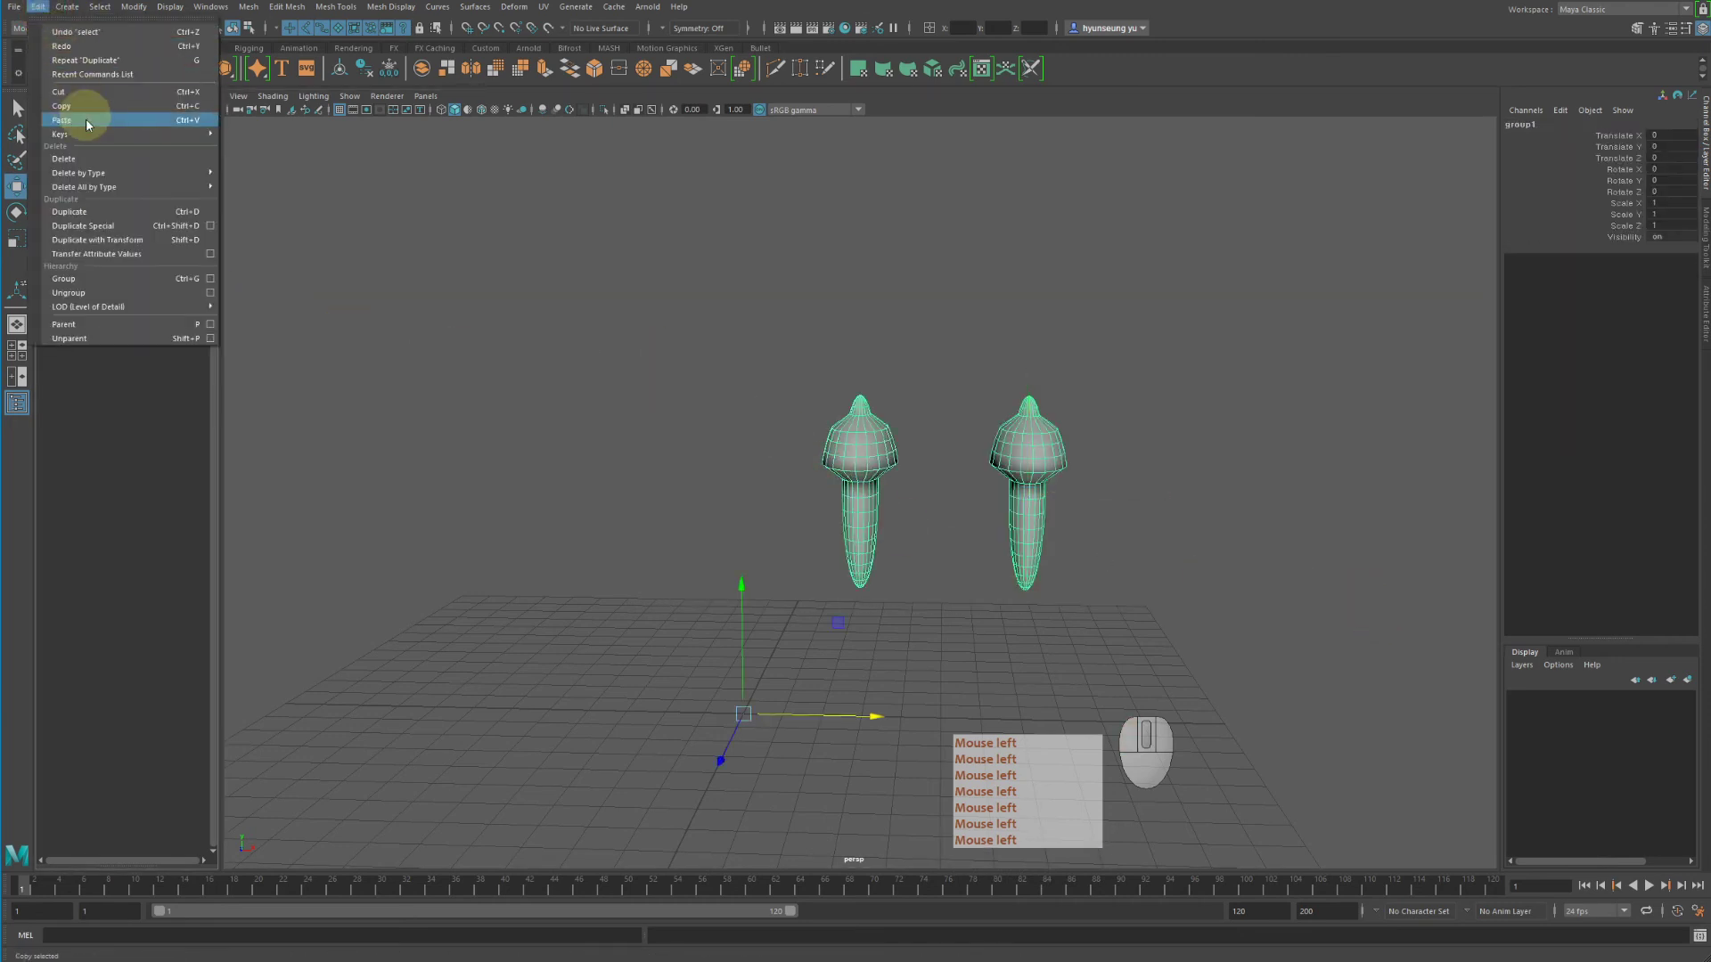
{"action": "left_click", "coordinate": [115, 285]}
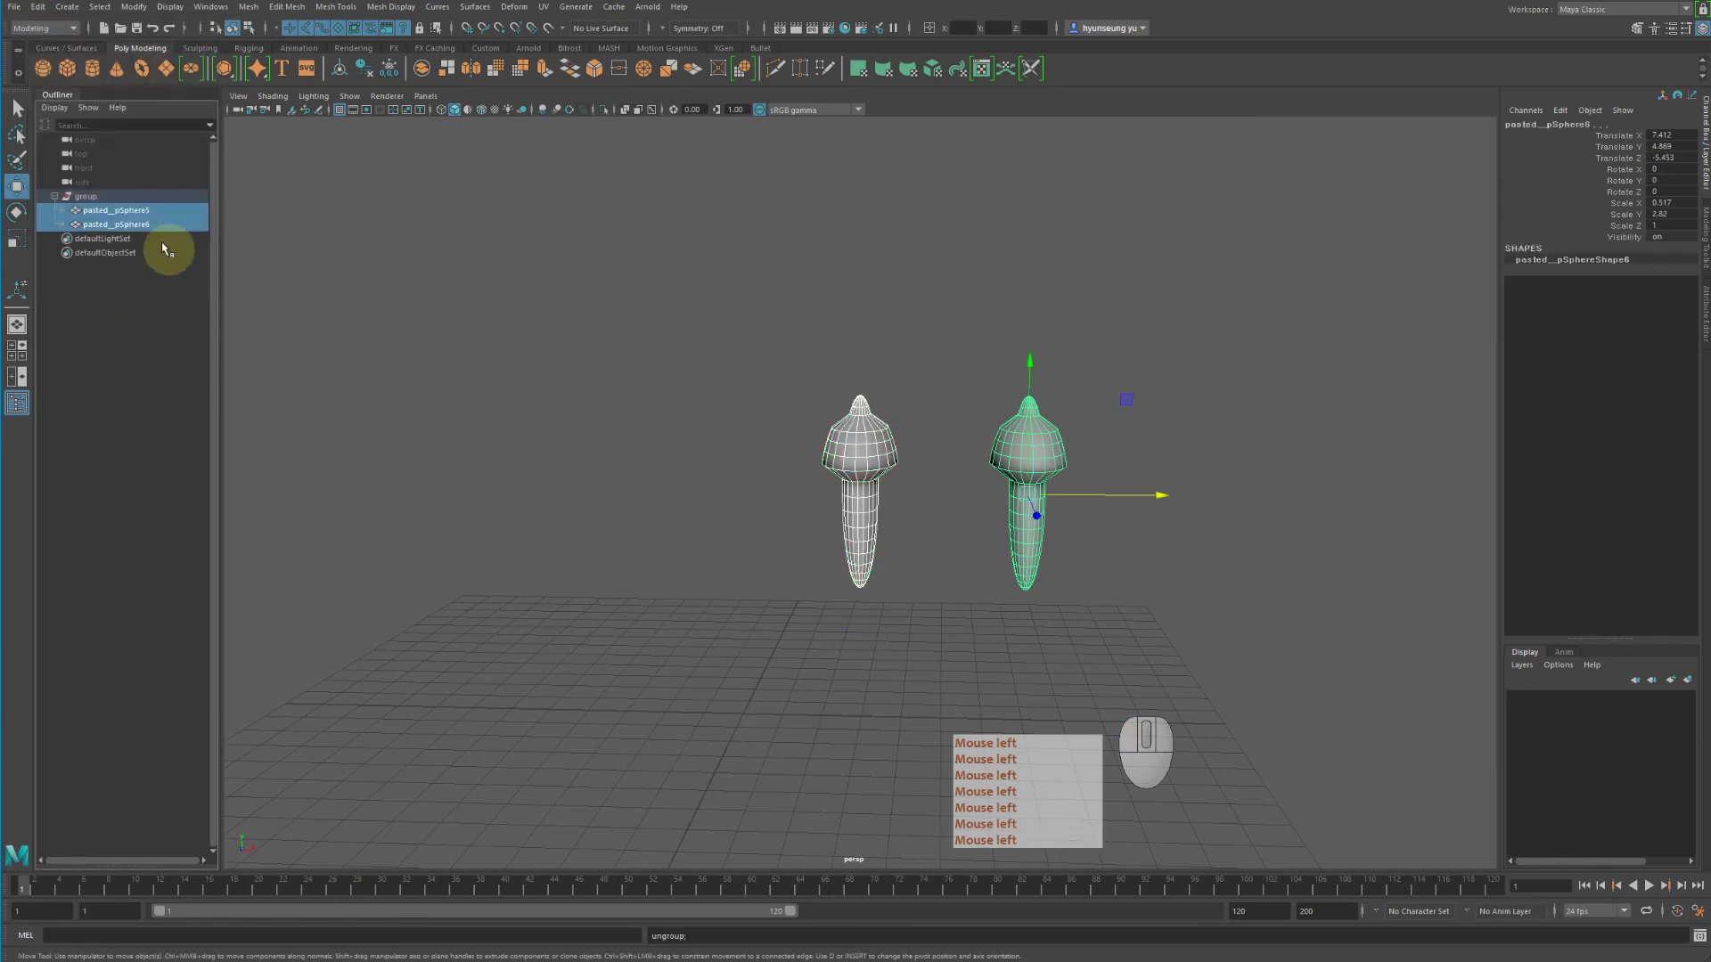
Step: Ungroup the remaining outer group, reselect both shapes and clear the selection
{"action": "left_click", "coordinate": [89, 196]}
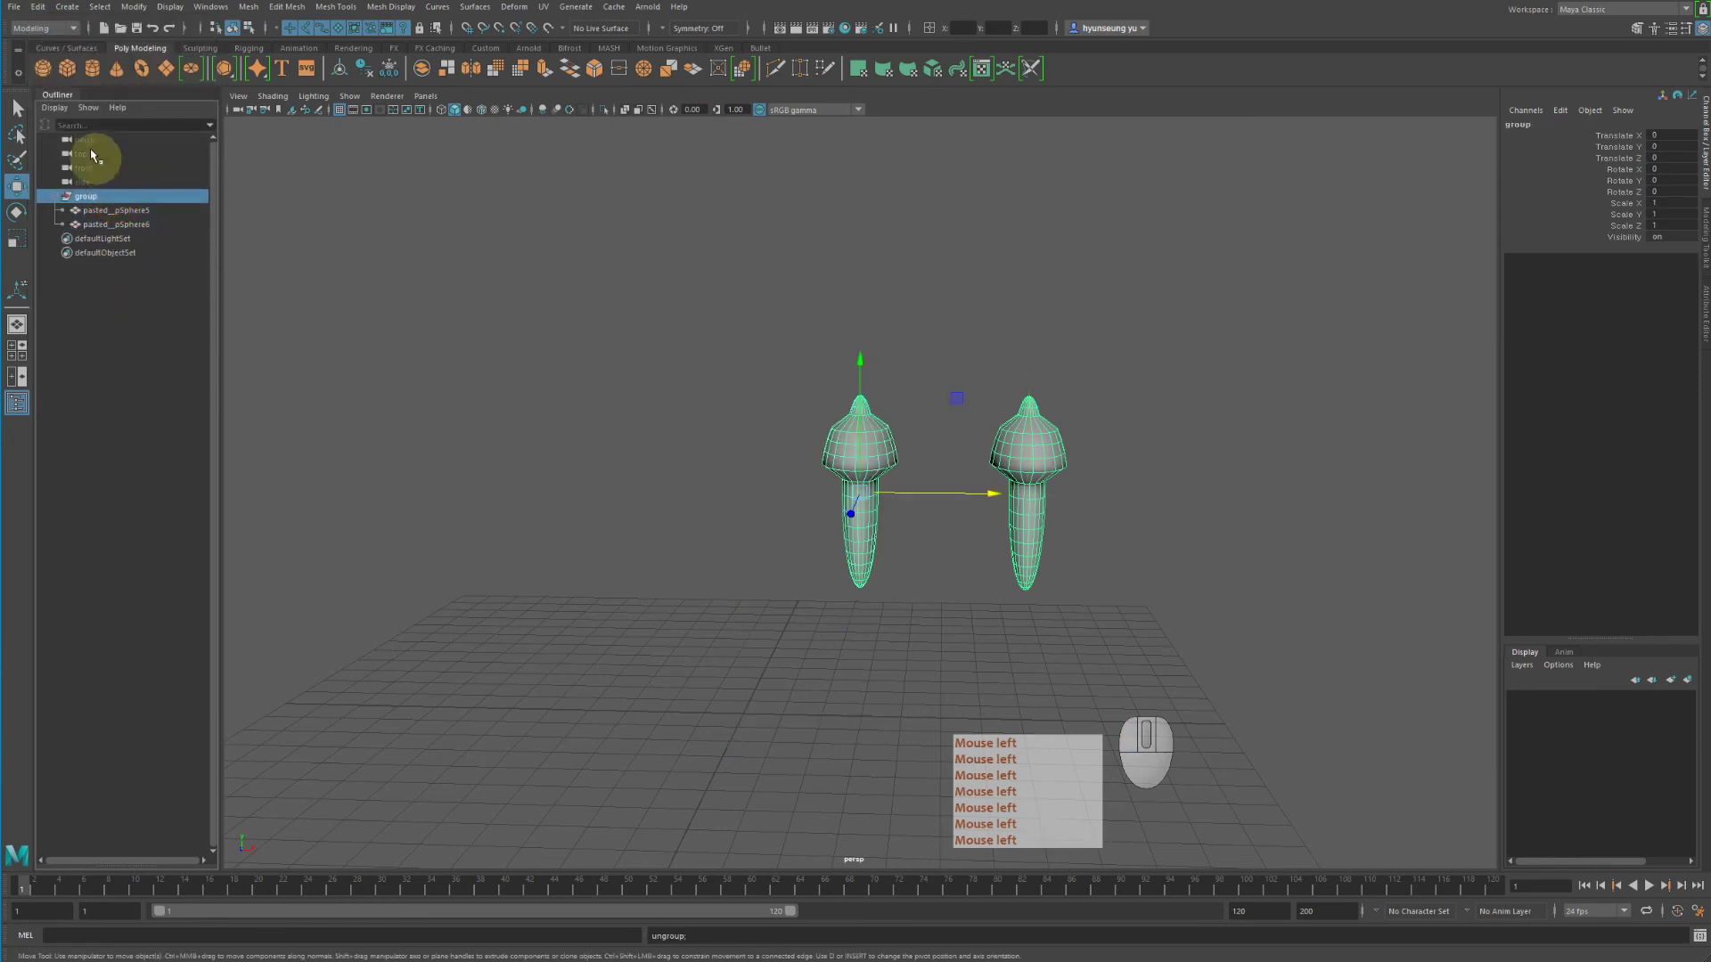
{"action": "left_click", "coordinate": [39, 7]}
{"action": "left_click", "coordinate": [153, 286]}
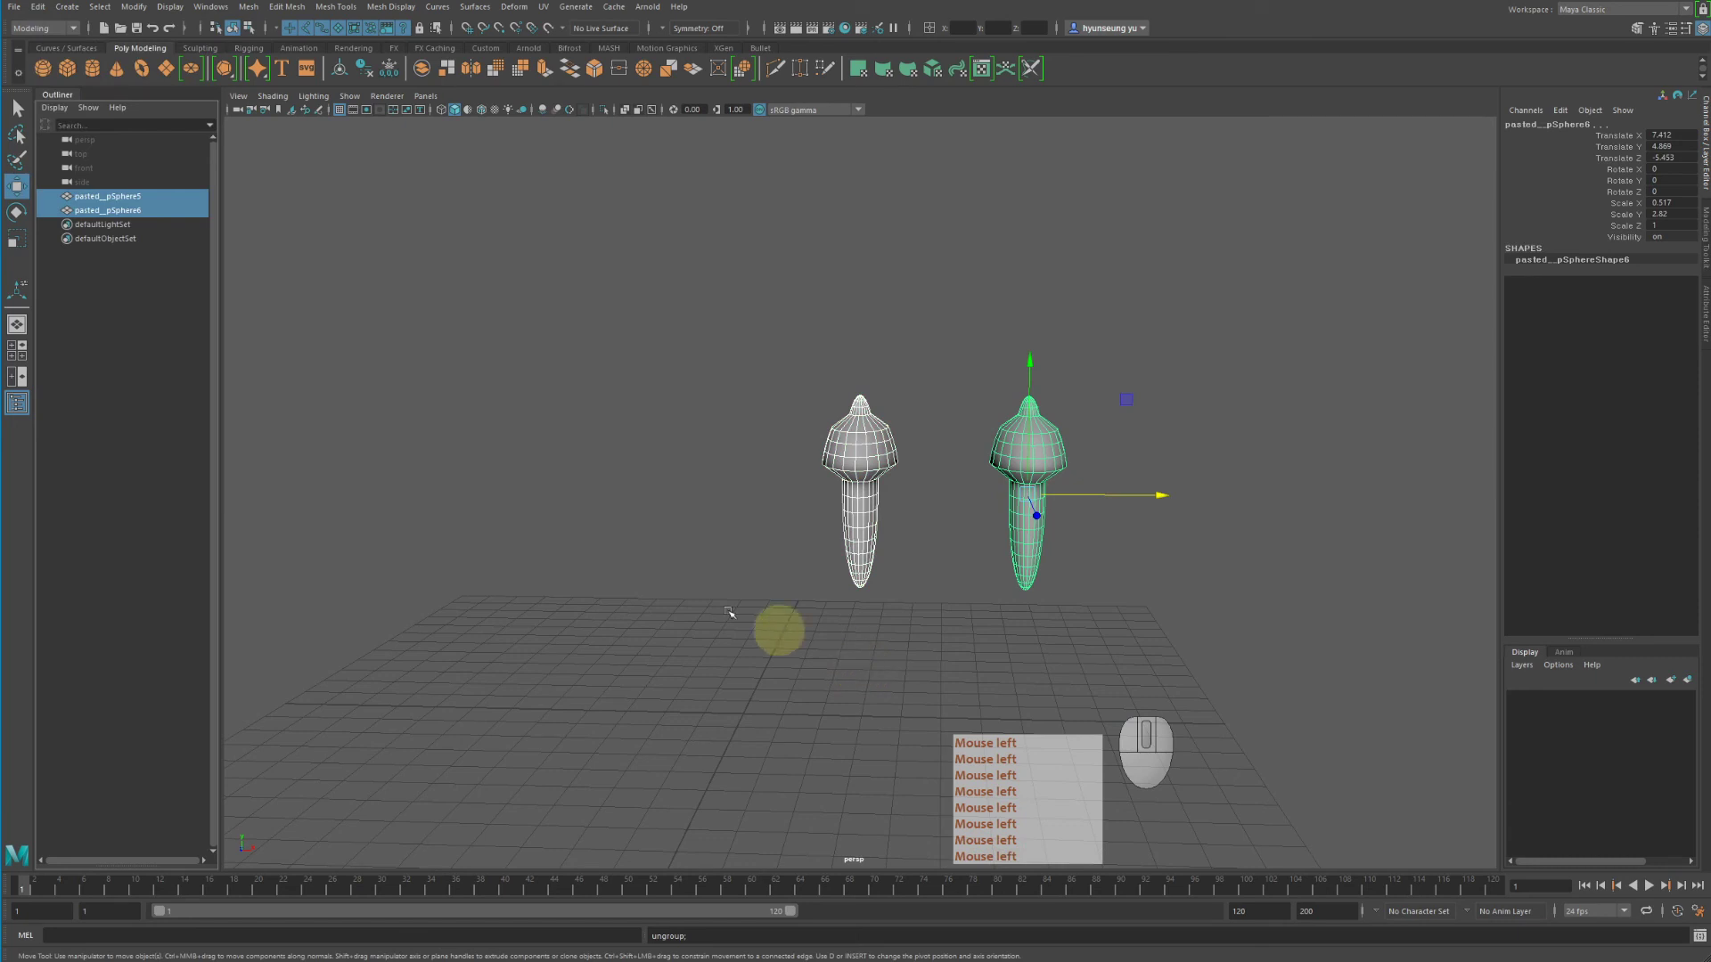
{"action": "left_click_drag", "start_coordinate": [784, 393], "coordinate": [1393, 699]}
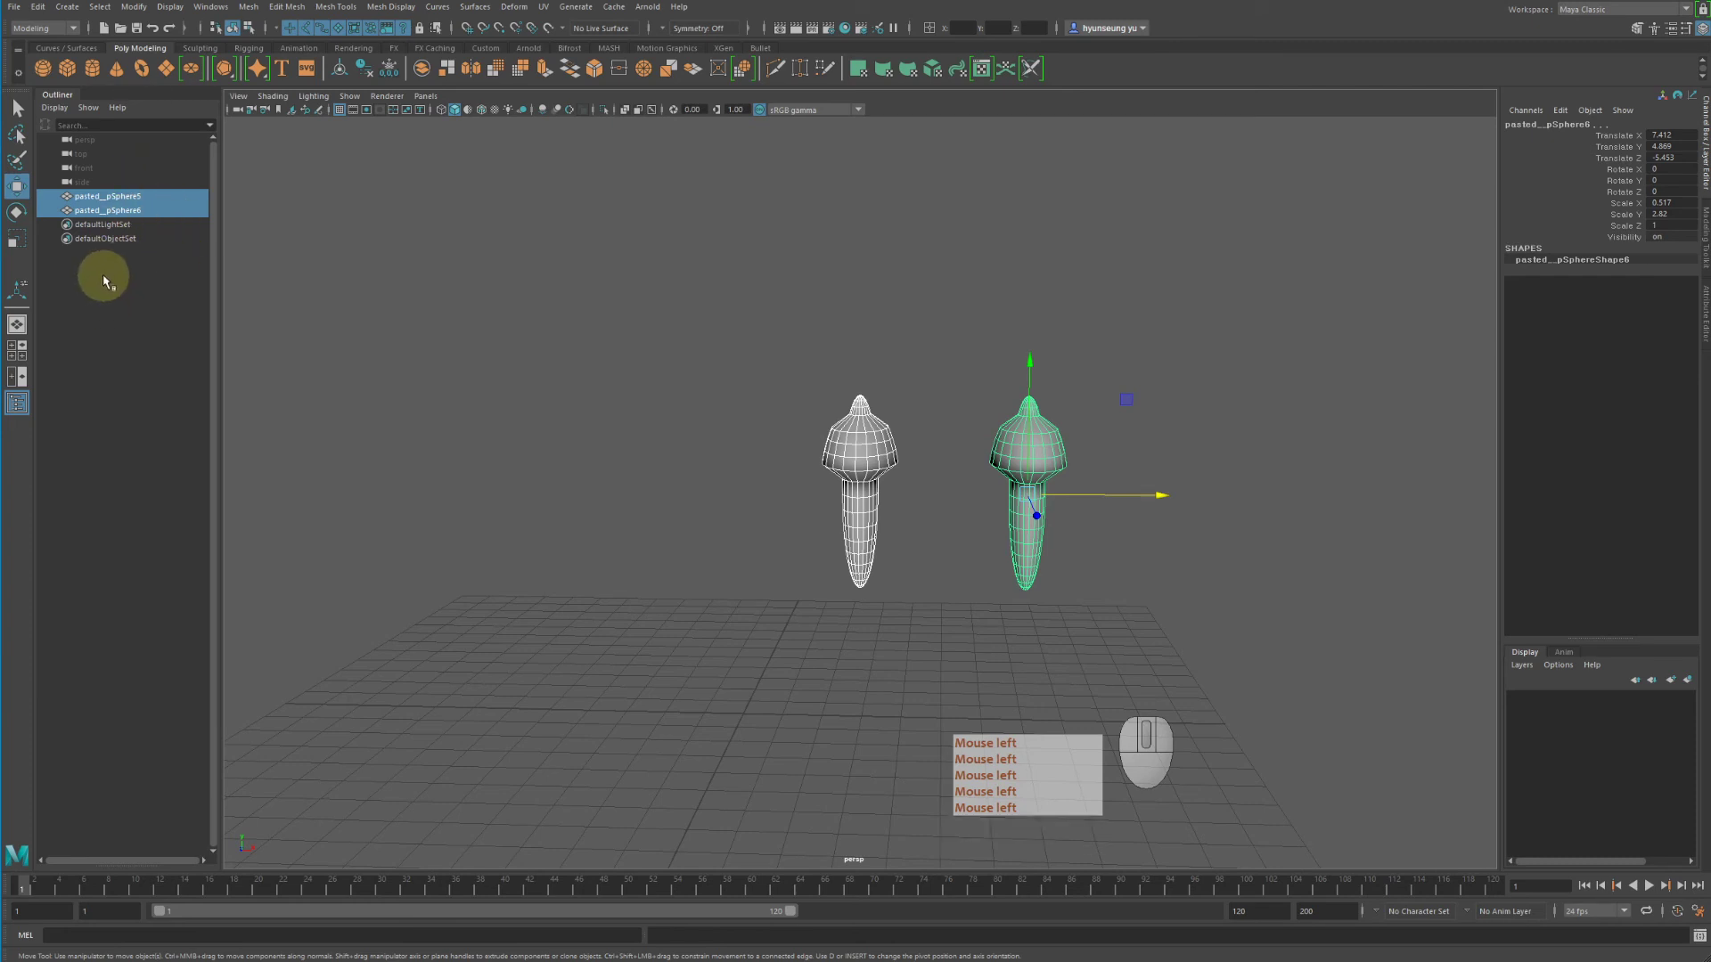
{"action": "left_click", "coordinate": [679, 459]}
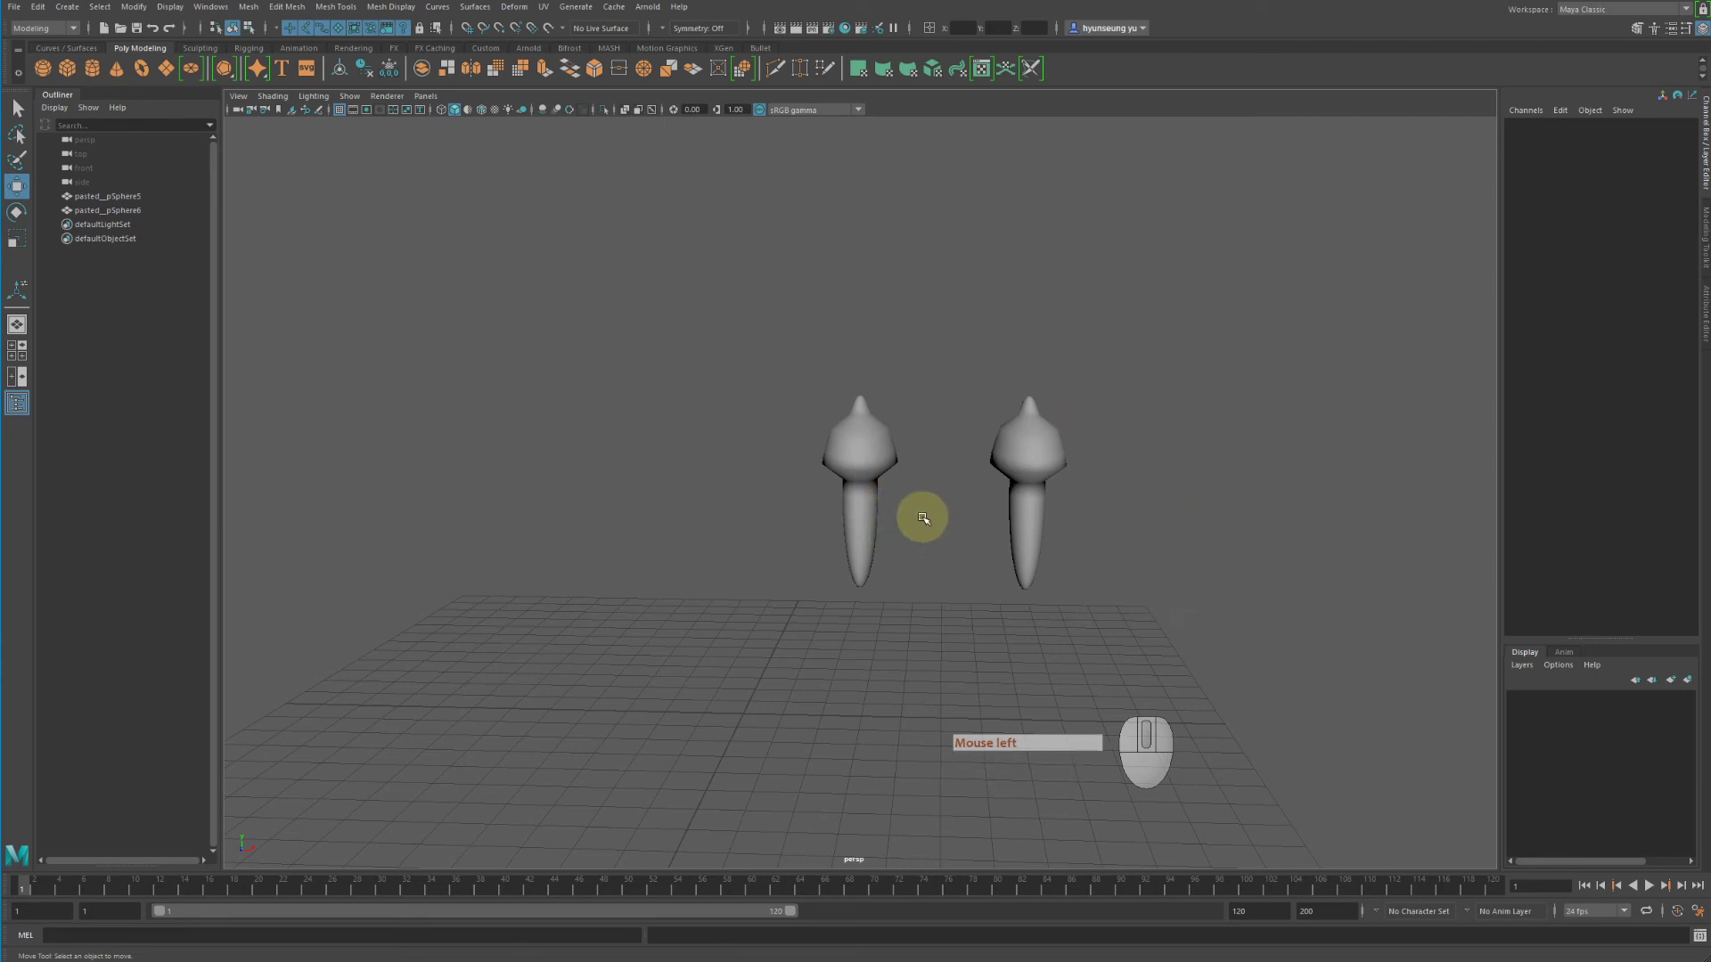
Step: Examine the LOD (Level of Detail) commands and compare how the two shapes look from far away and close up
{"action": "left_click", "coordinate": [33, 8]}
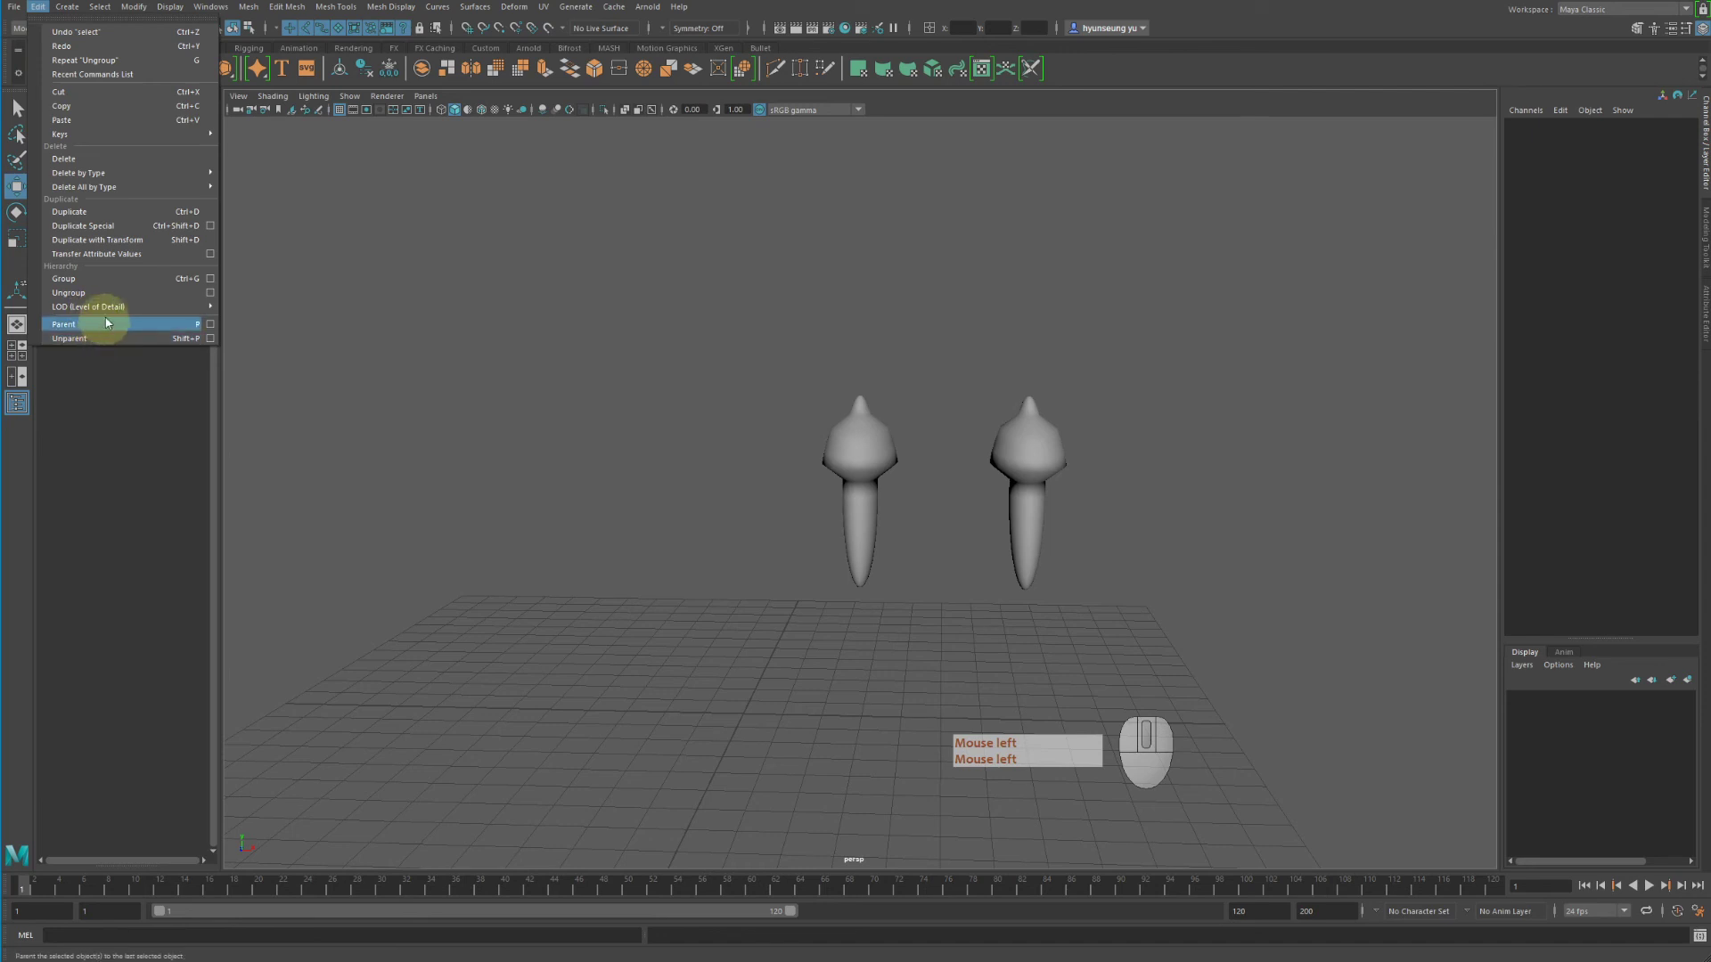
{"action": "mouse_move", "coordinate": [109, 311]}
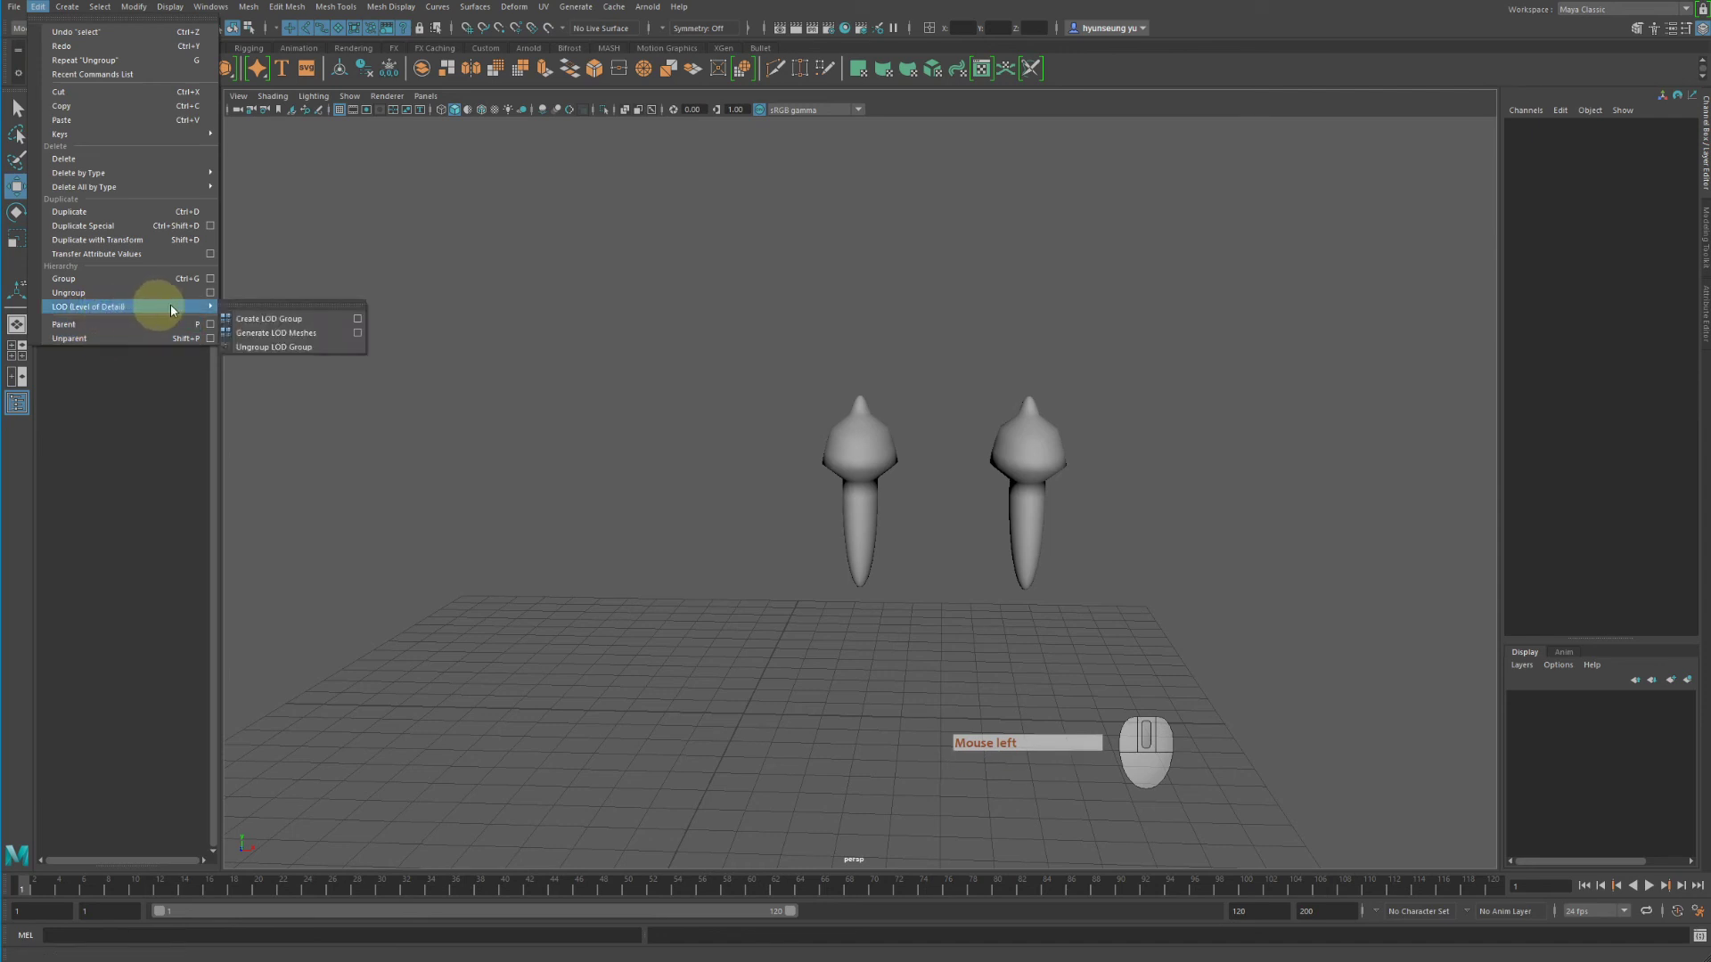
{"action": "left_click", "coordinate": [1357, 452]}
{"action": "right_click_drag", "start_coordinate": [1356, 452], "coordinate": [231, 337], "text": "alt"}
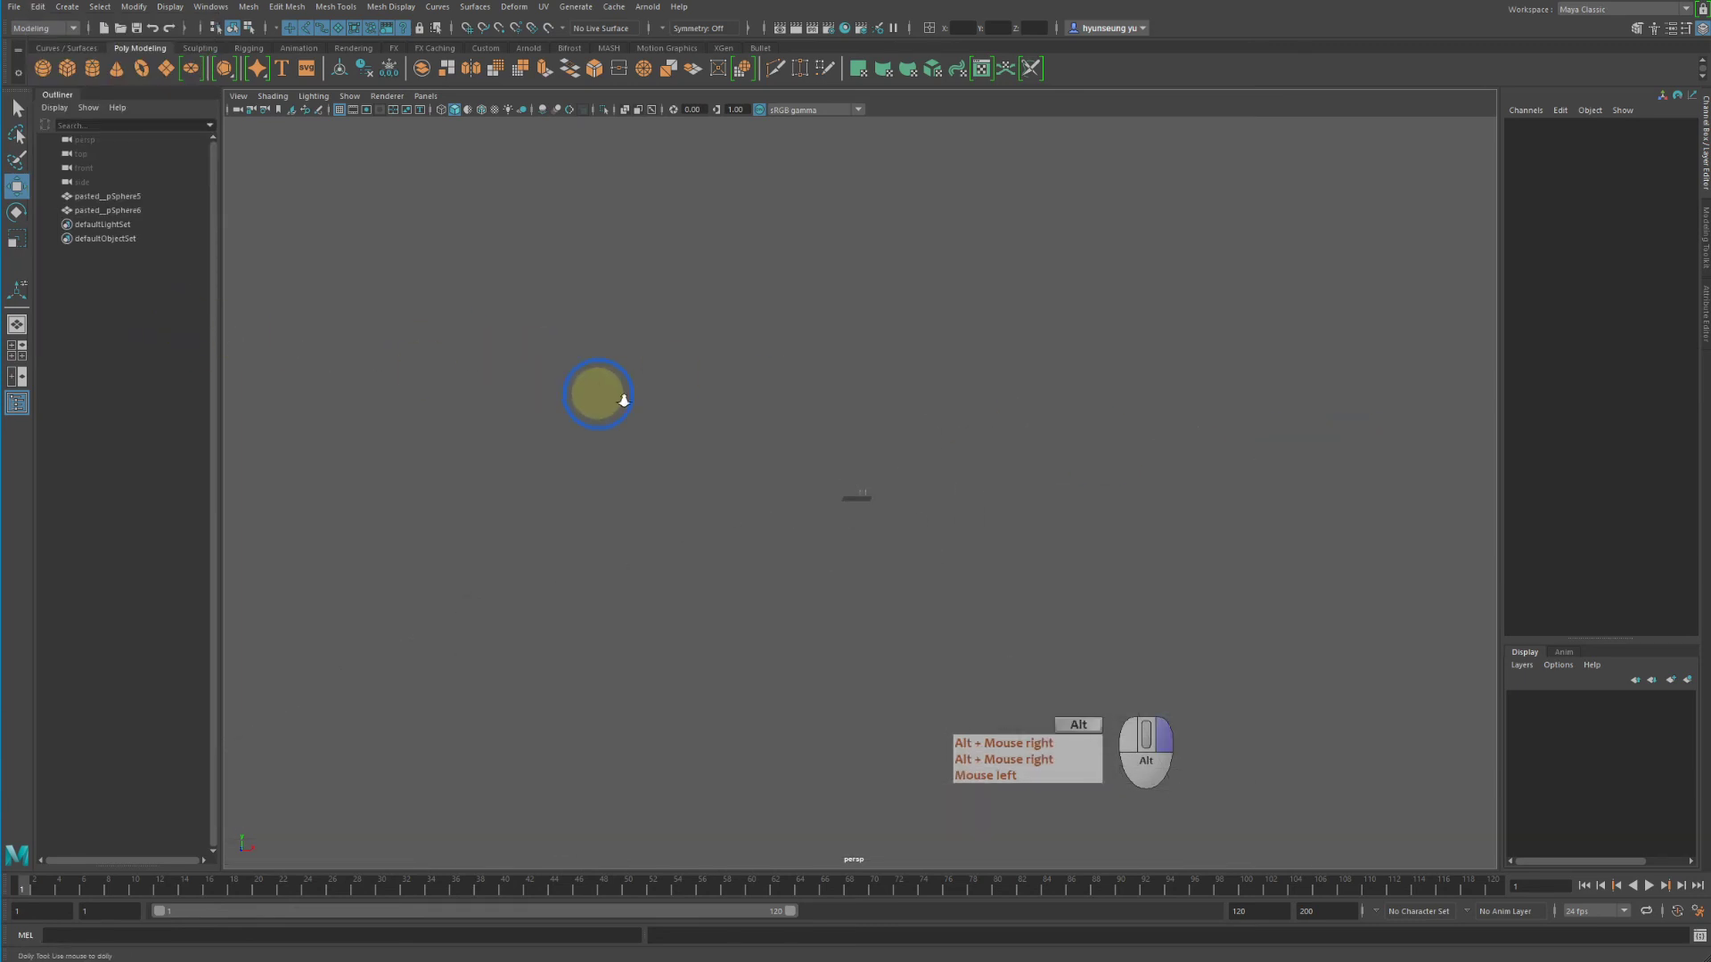
{"action": "right_click_drag", "start_coordinate": [623, 397], "coordinate": [1680, 546], "text": "alt"}
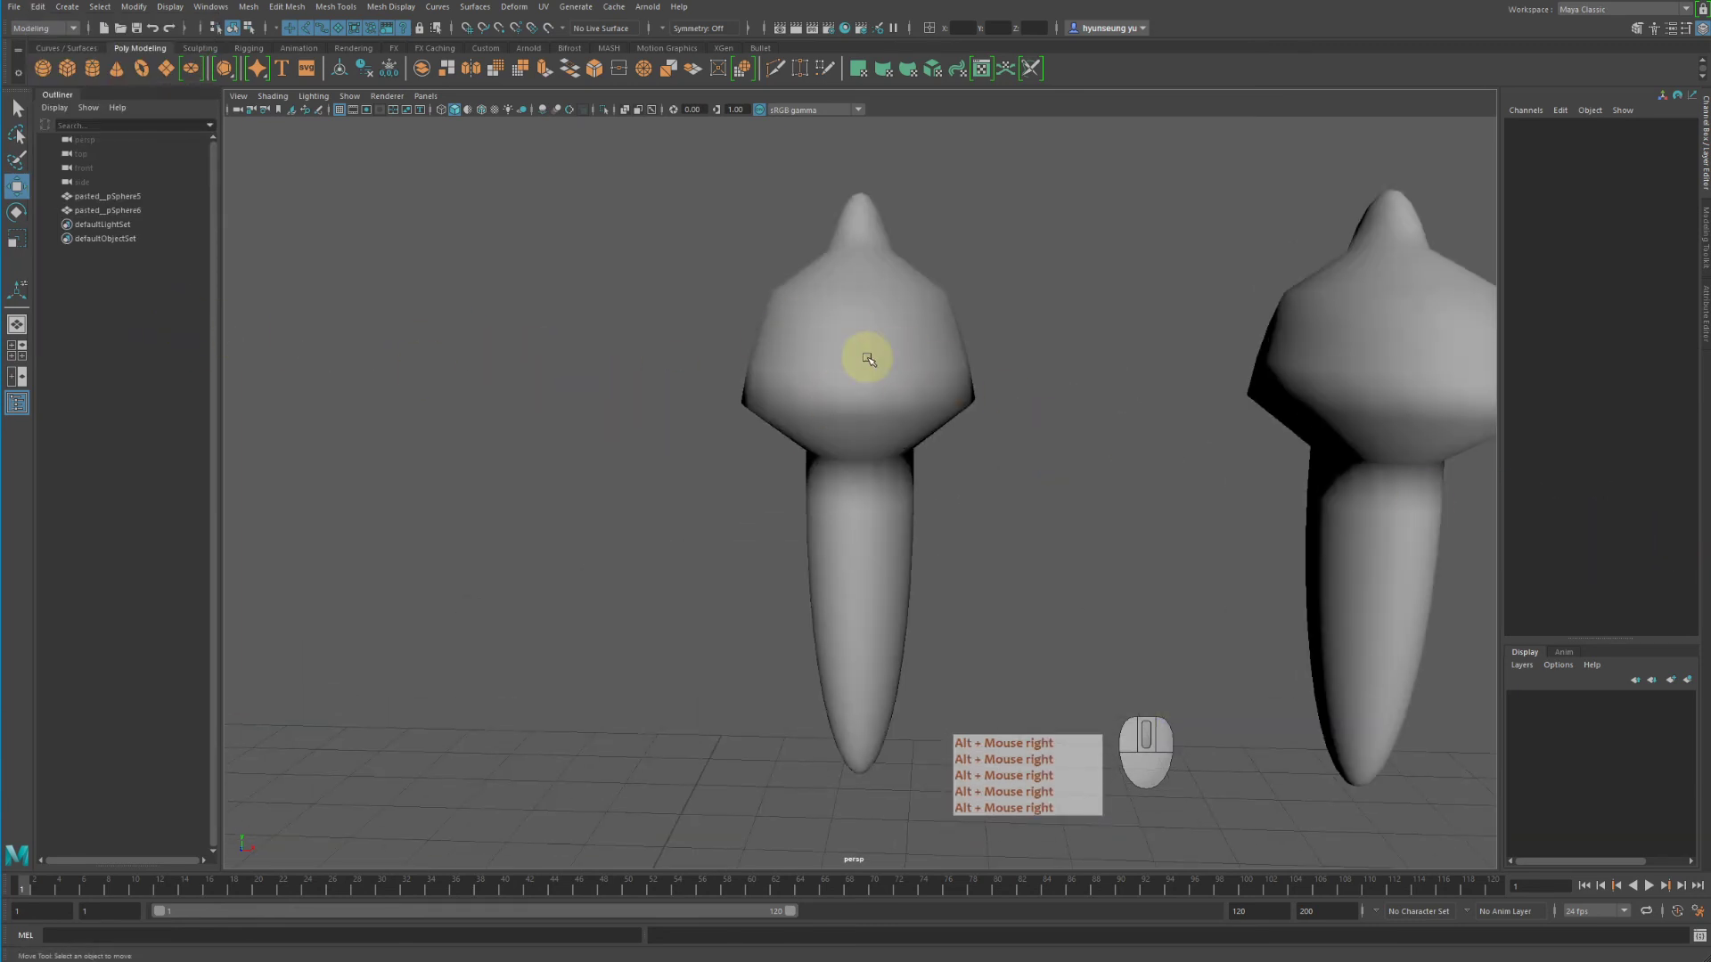
{"action": "scroll", "coordinate": [869, 361], "scroll_direction": "down", "scroll_amount": 5}
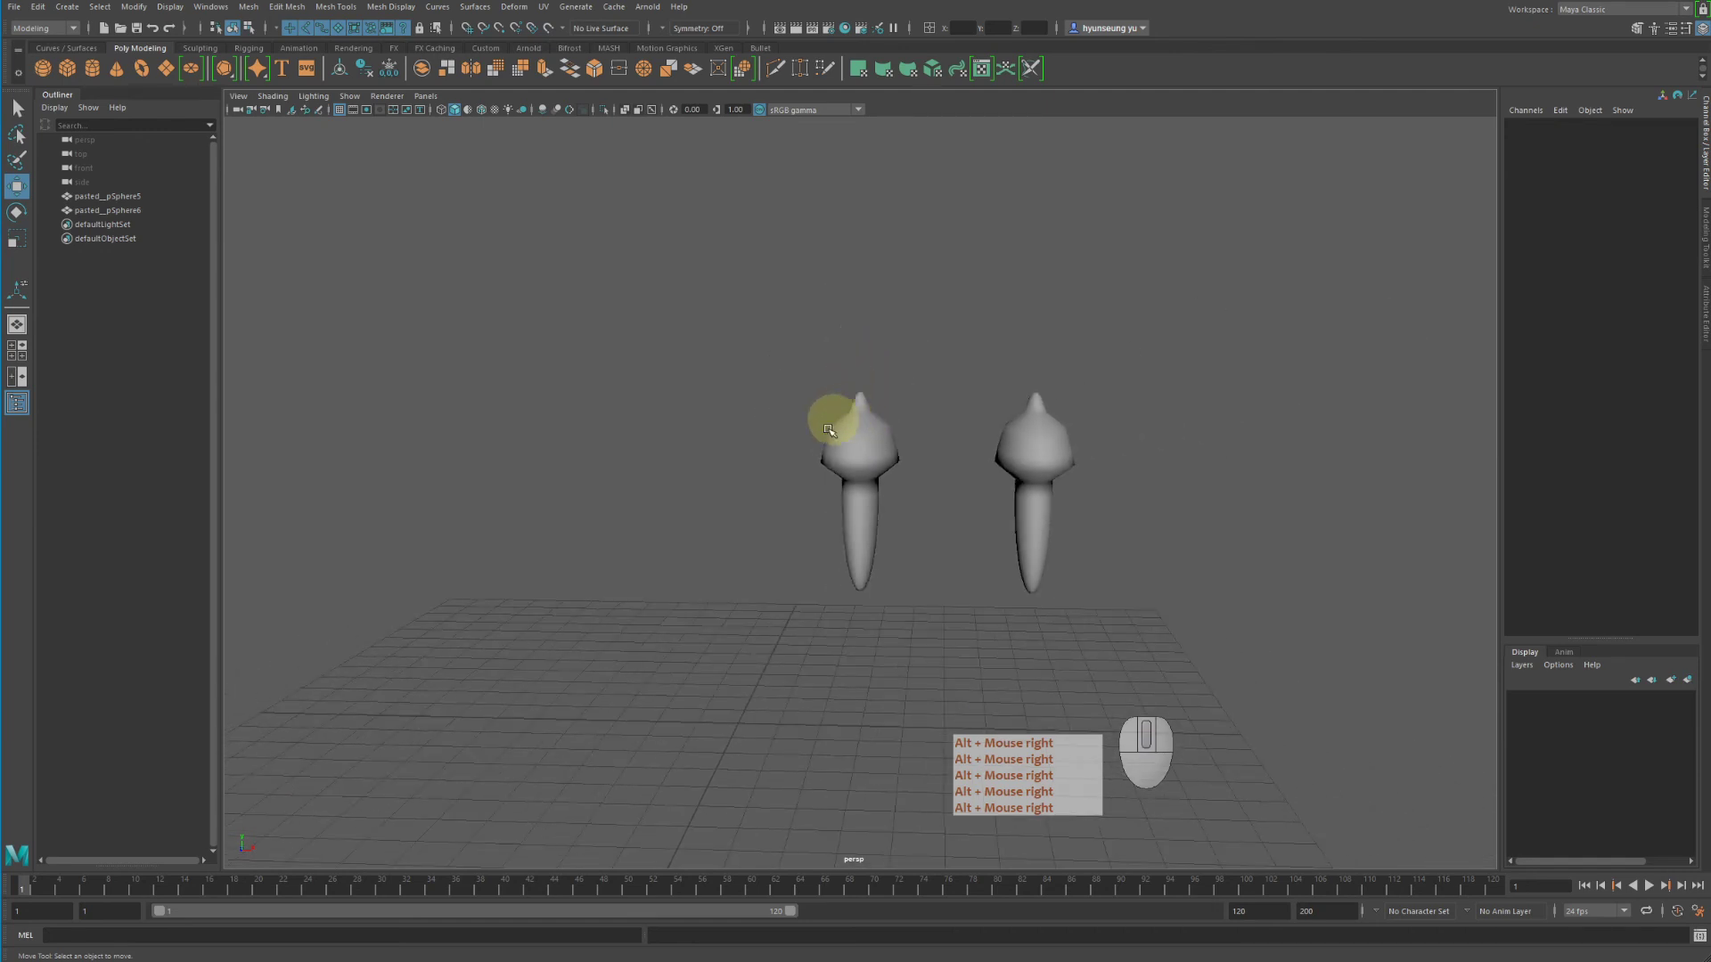
{"action": "left_click", "coordinate": [37, 8]}
{"action": "mouse_move", "coordinate": [128, 307]}
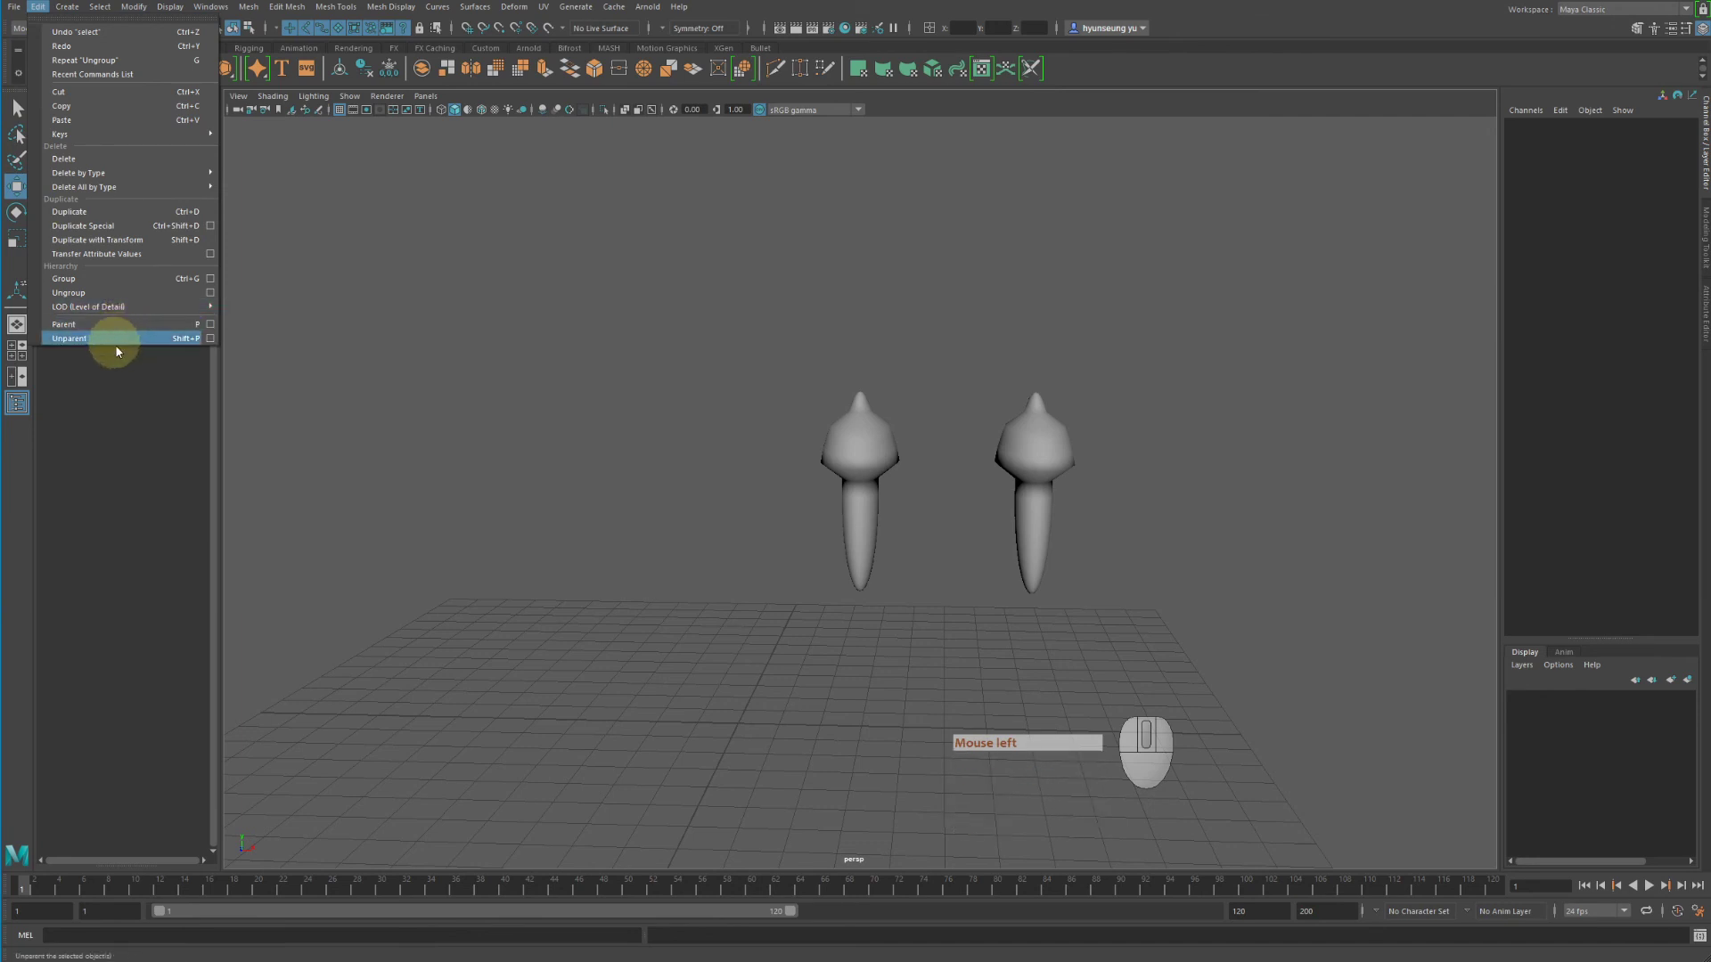
{"action": "left_click", "coordinate": [103, 343]}
Step: Parent the right shape under the left shape, selecting the left one last, and clear the selection
{"action": "left_click_drag", "start_coordinate": [668, 294], "coordinate": [913, 606]}
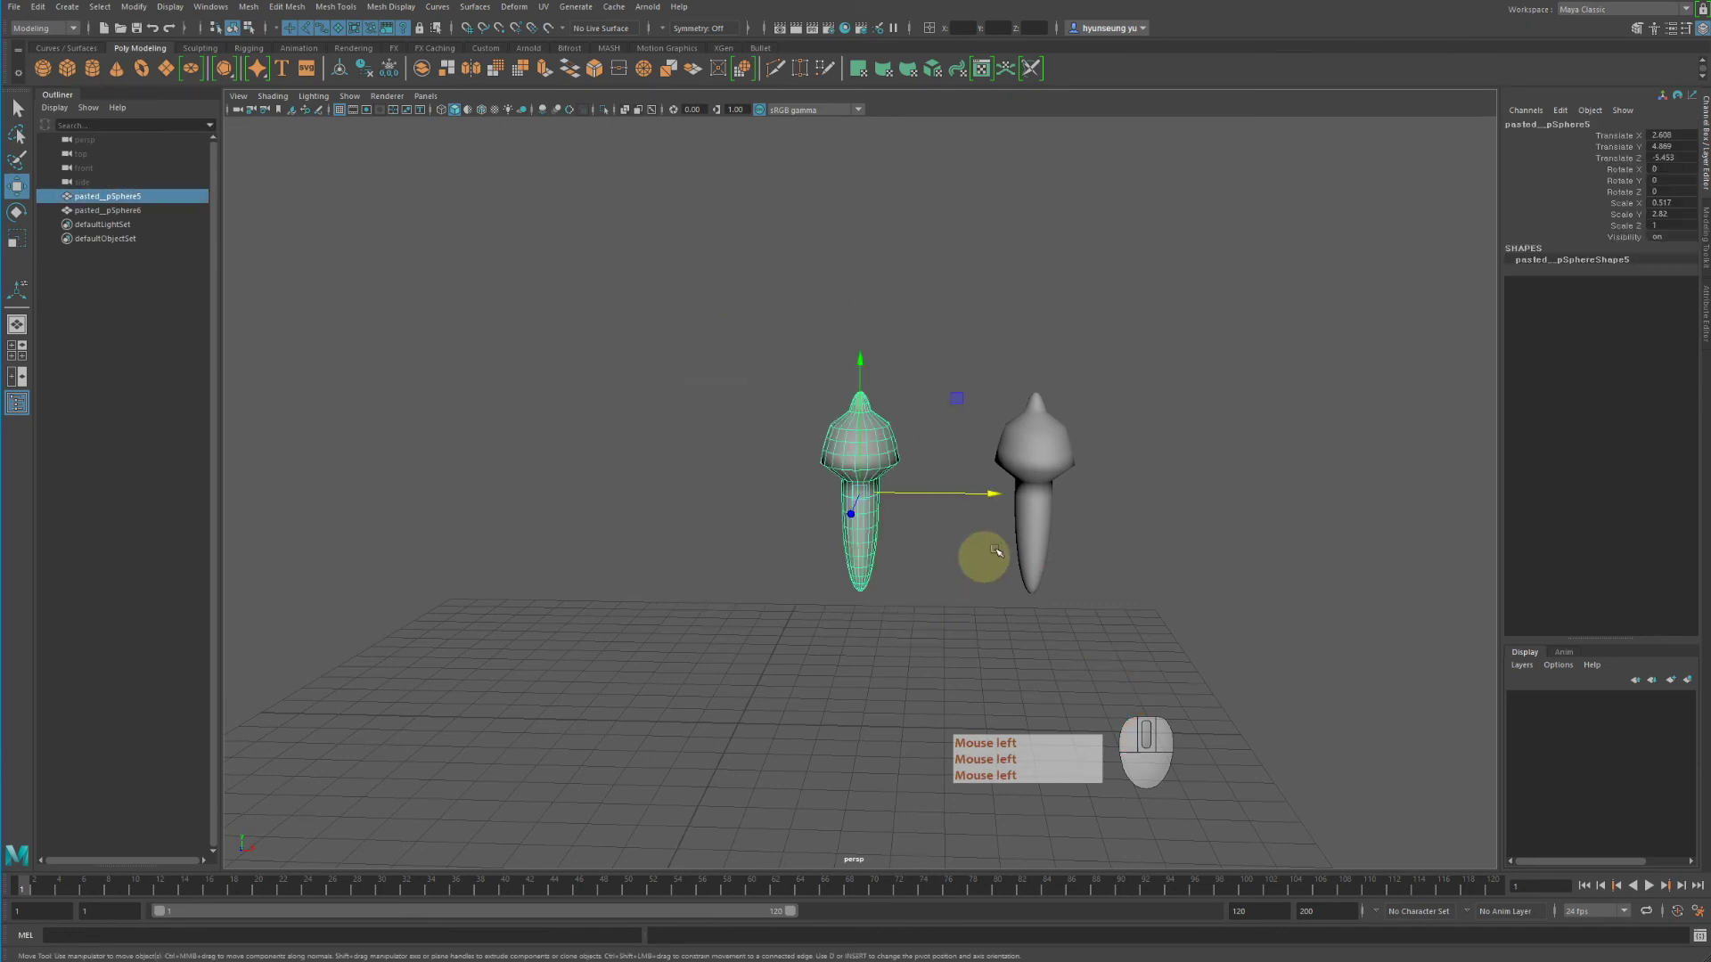
{"action": "left_click_drag", "start_coordinate": [1032, 317], "coordinate": [1188, 582]}
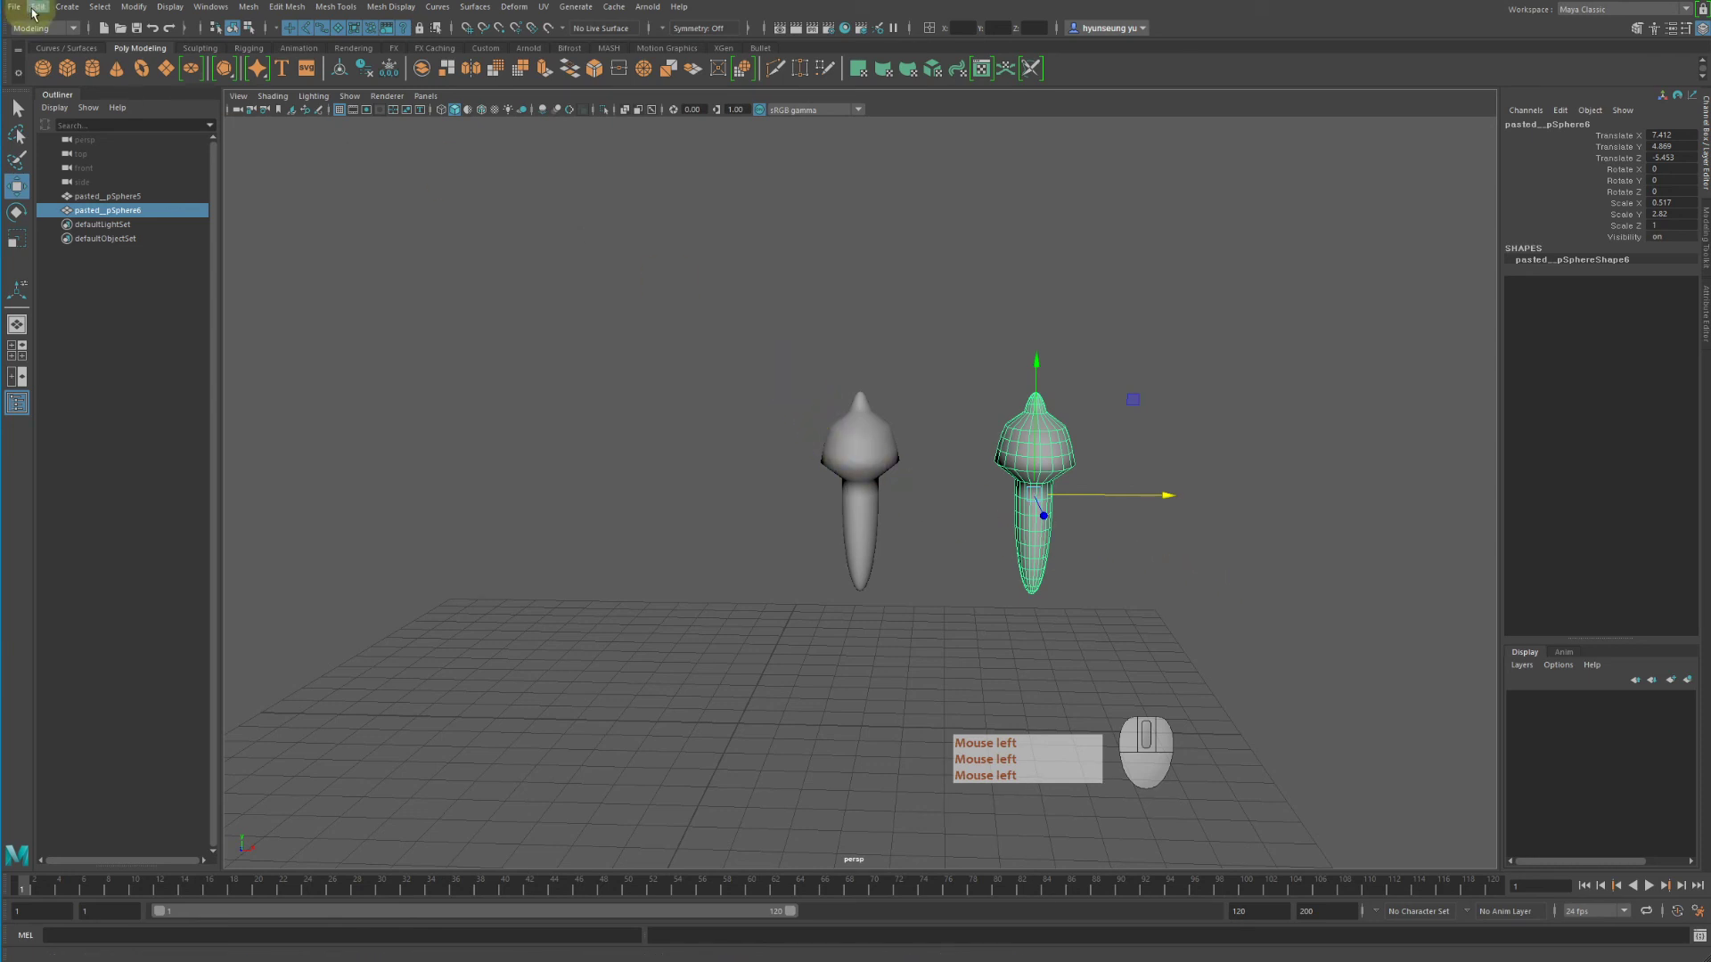
{"action": "left_click_drag", "start_coordinate": [954, 349], "coordinate": [1116, 681]}
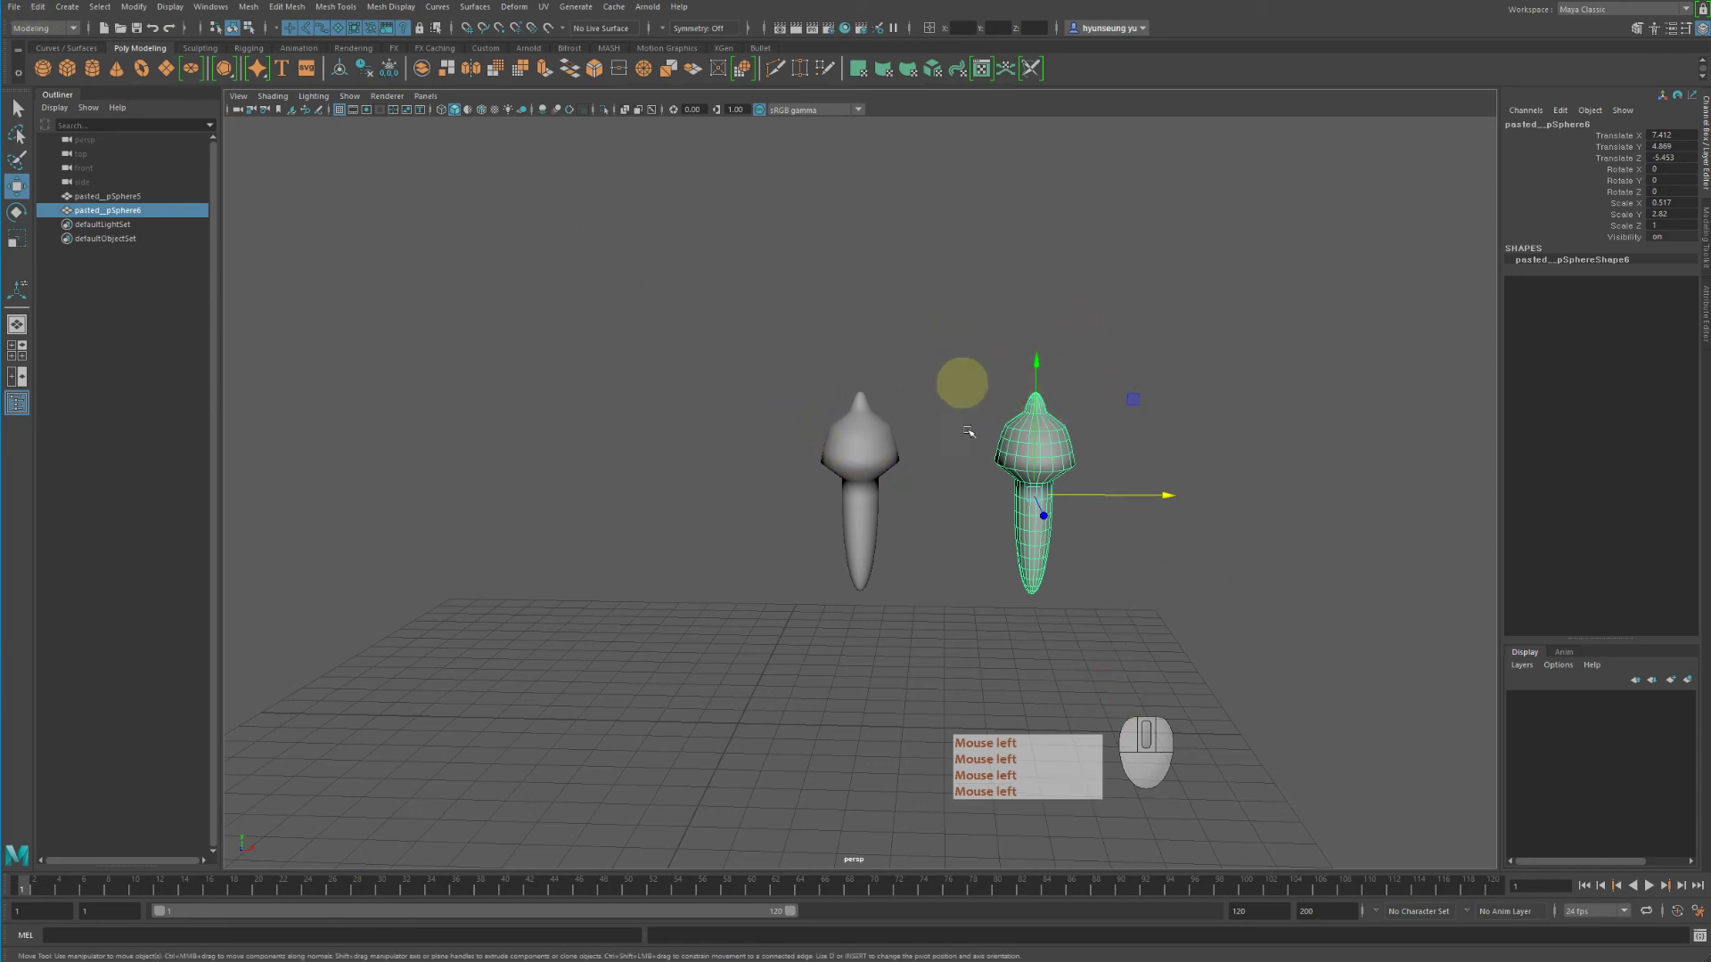
{"action": "left_click", "coordinate": [865, 526], "text": "shift"}
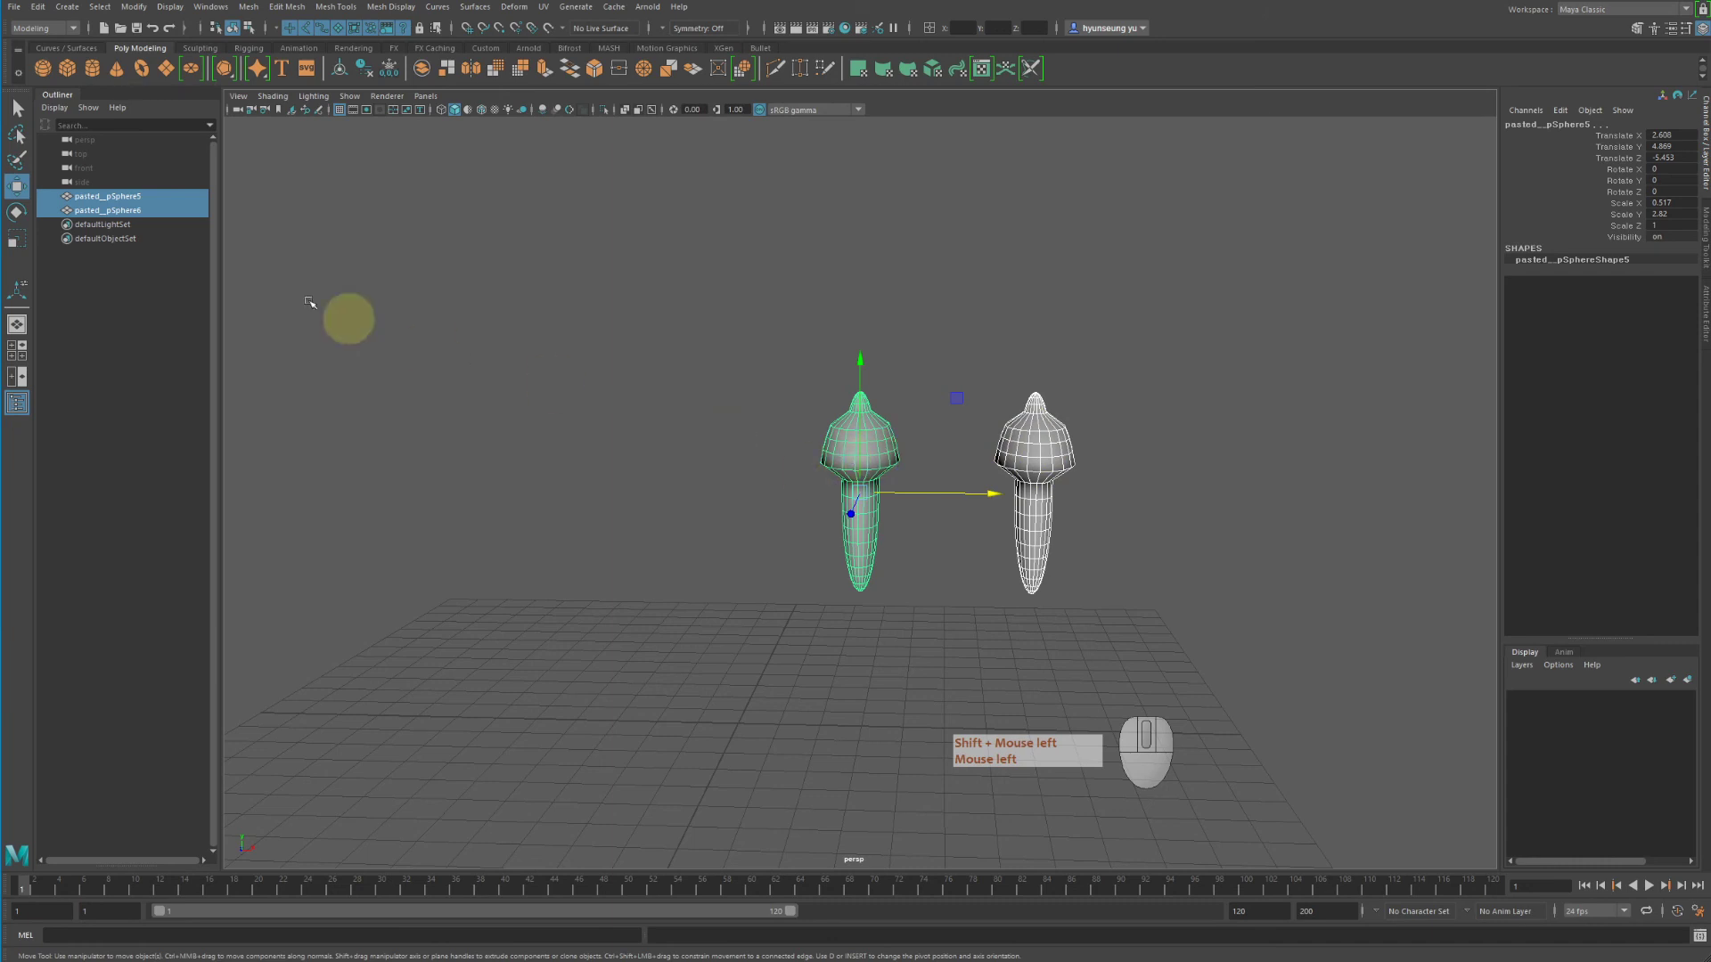
{"action": "left_click", "coordinate": [37, 6]}
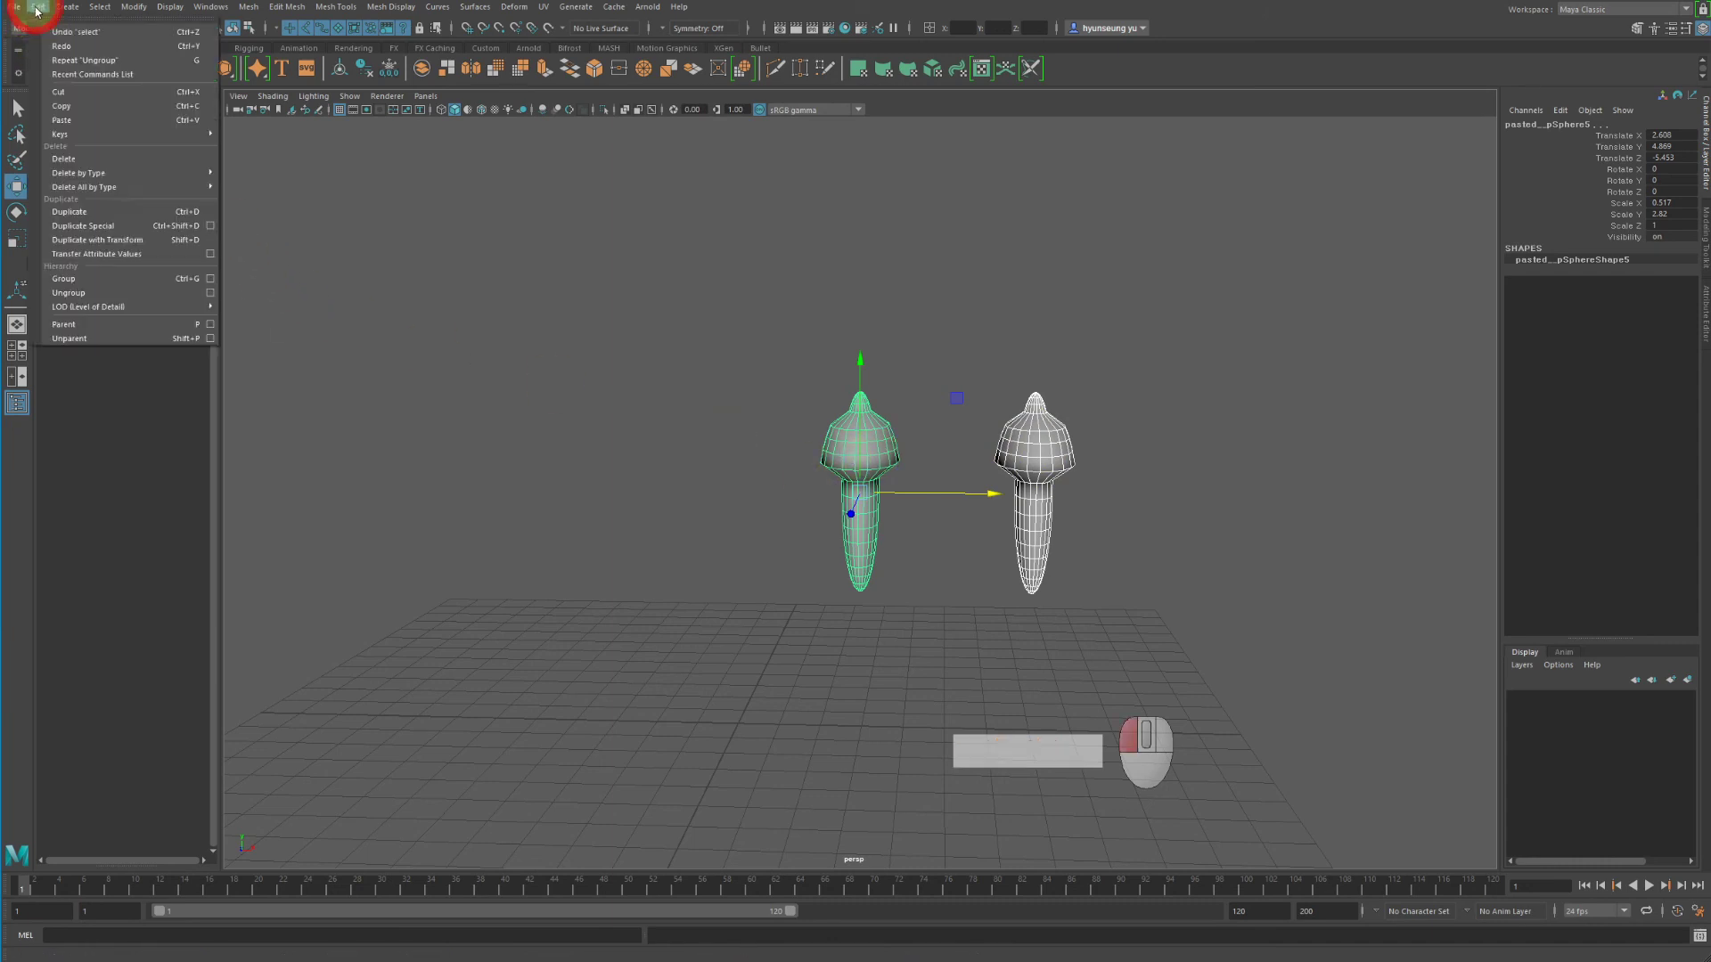
{"action": "left_click", "coordinate": [121, 323]}
{"action": "left_click", "coordinate": [657, 508]}
{"action": "left_click", "coordinate": [1069, 405]}
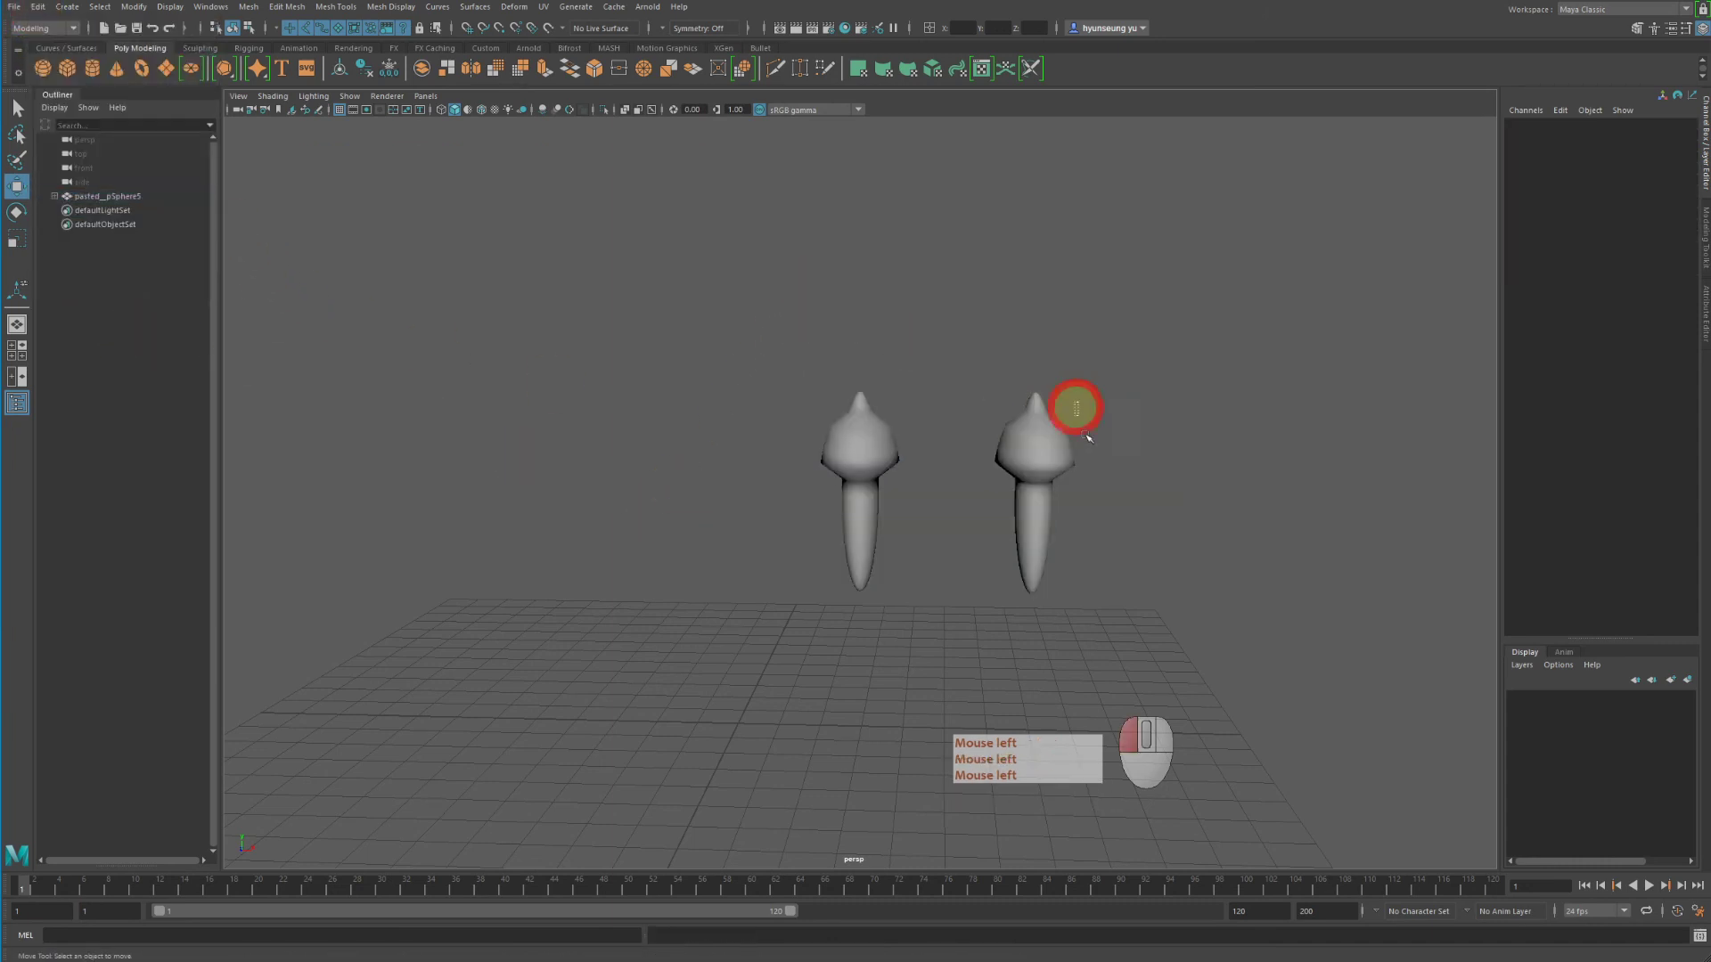
Step: Select the left parent shape and expand pasted__pSphere5 in the Outliner to check its hierarchy
{"action": "left_click_drag", "start_coordinate": [641, 306], "coordinate": [905, 624], "text": "shift"}
{"action": "left_click", "coordinate": [896, 471], "text": "ctrl"}
{"action": "left_click", "coordinate": [884, 547], "text": "shift"}
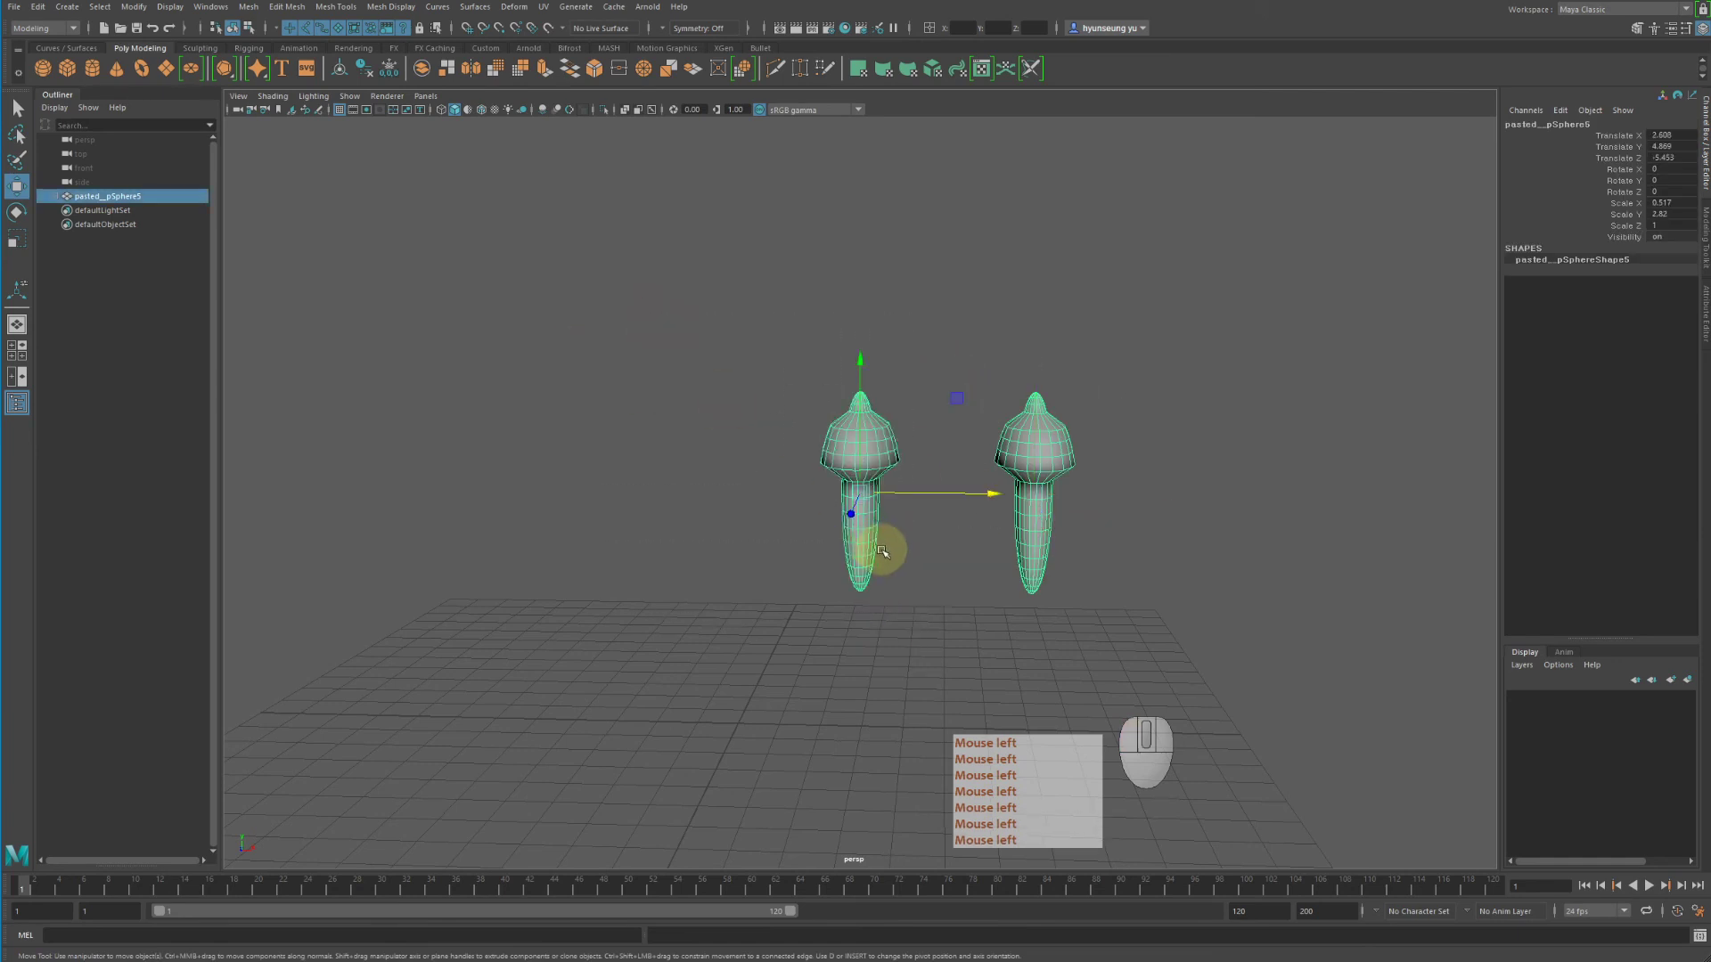
{"action": "left_click", "coordinate": [51, 200]}
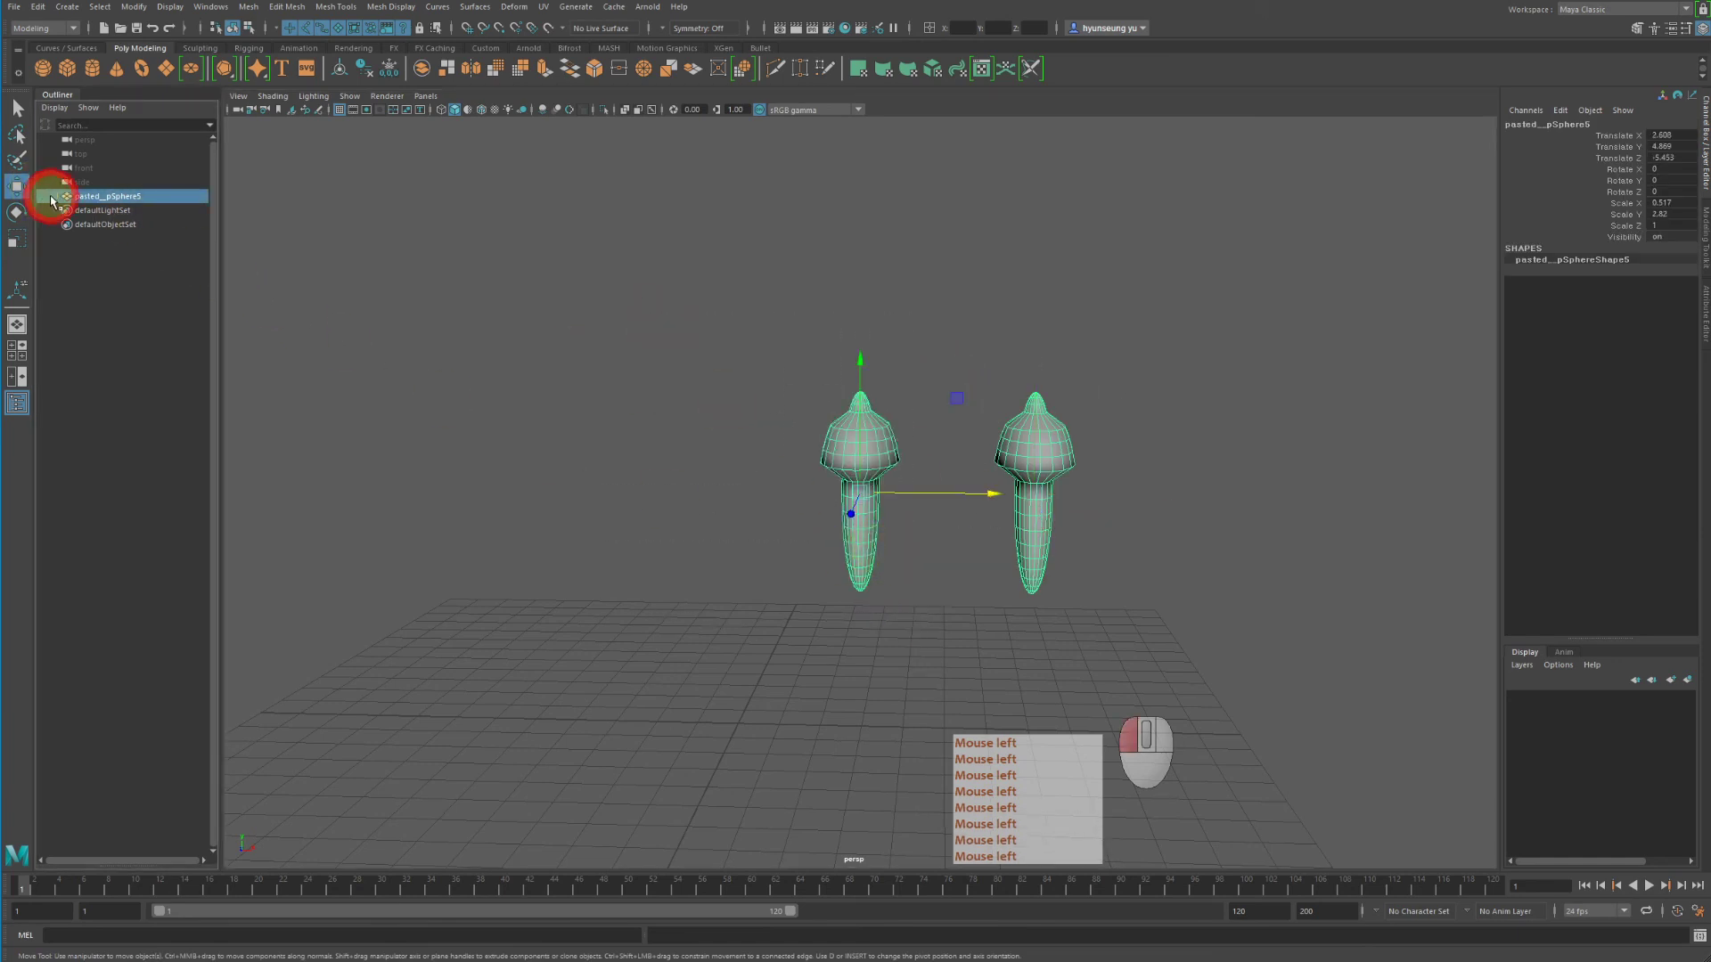
{"action": "left_click", "coordinate": [134, 194]}
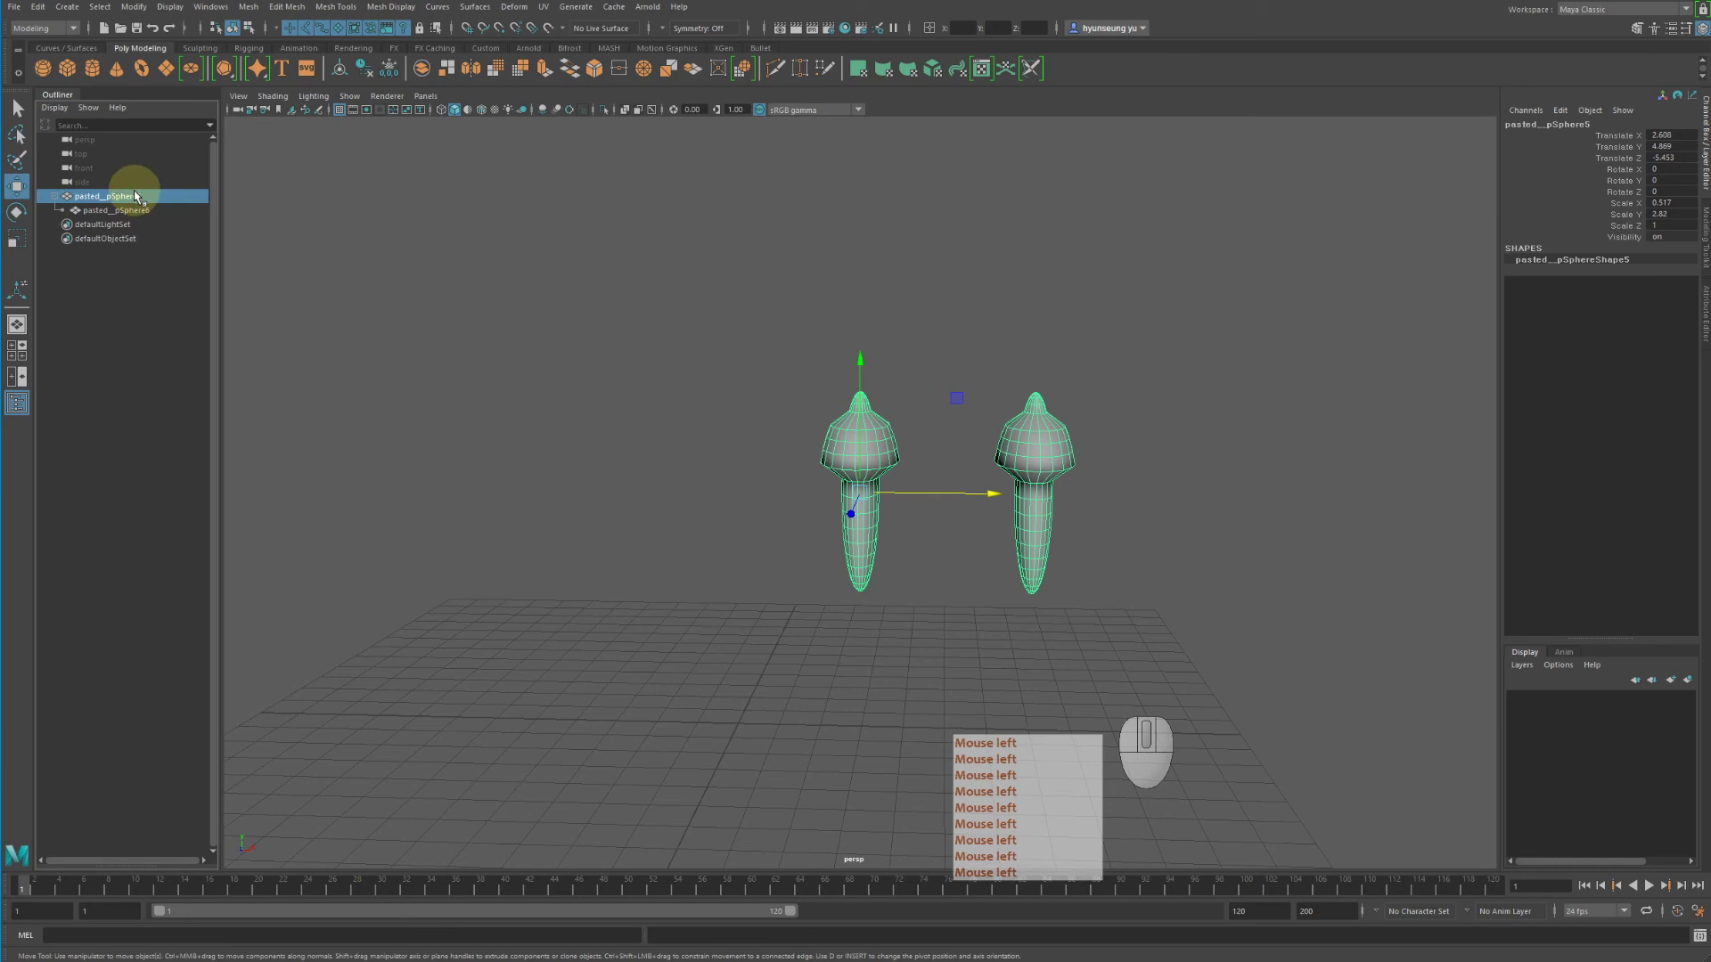
{"action": "left_click", "coordinate": [133, 225]}
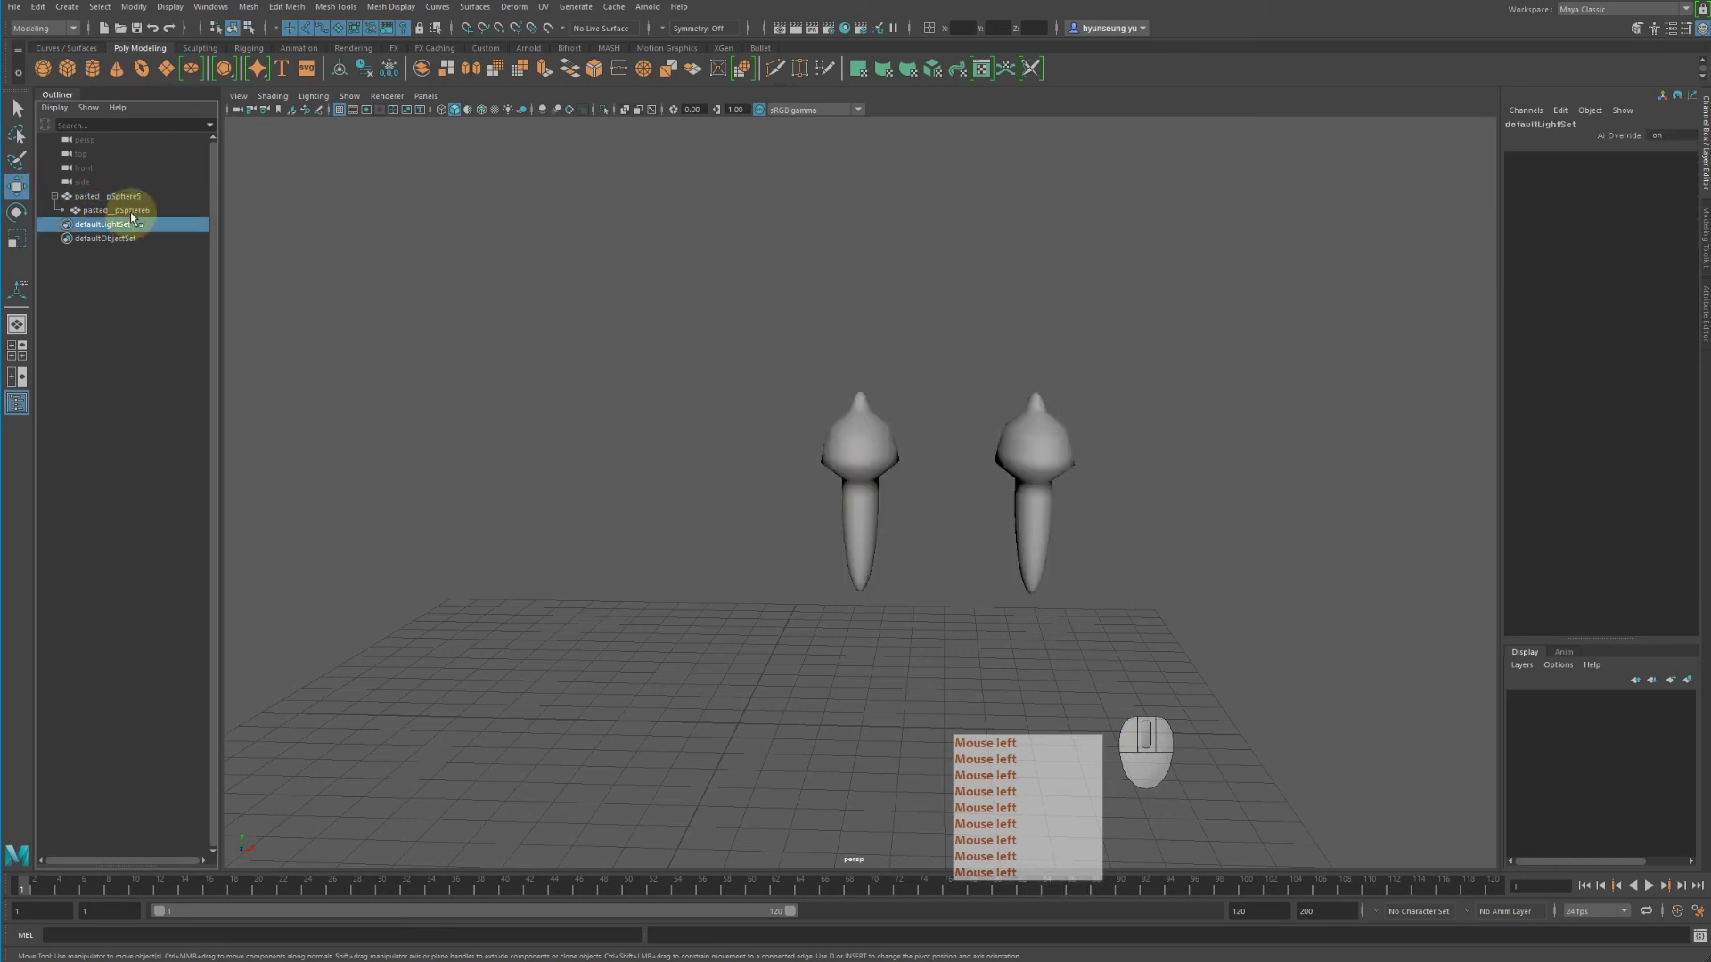
Step: Move the child shape pasted__pSphere6 up and to the right on its own, and undo the move
{"action": "left_click", "coordinate": [126, 211]}
{"action": "left_click", "coordinate": [420, 531]}
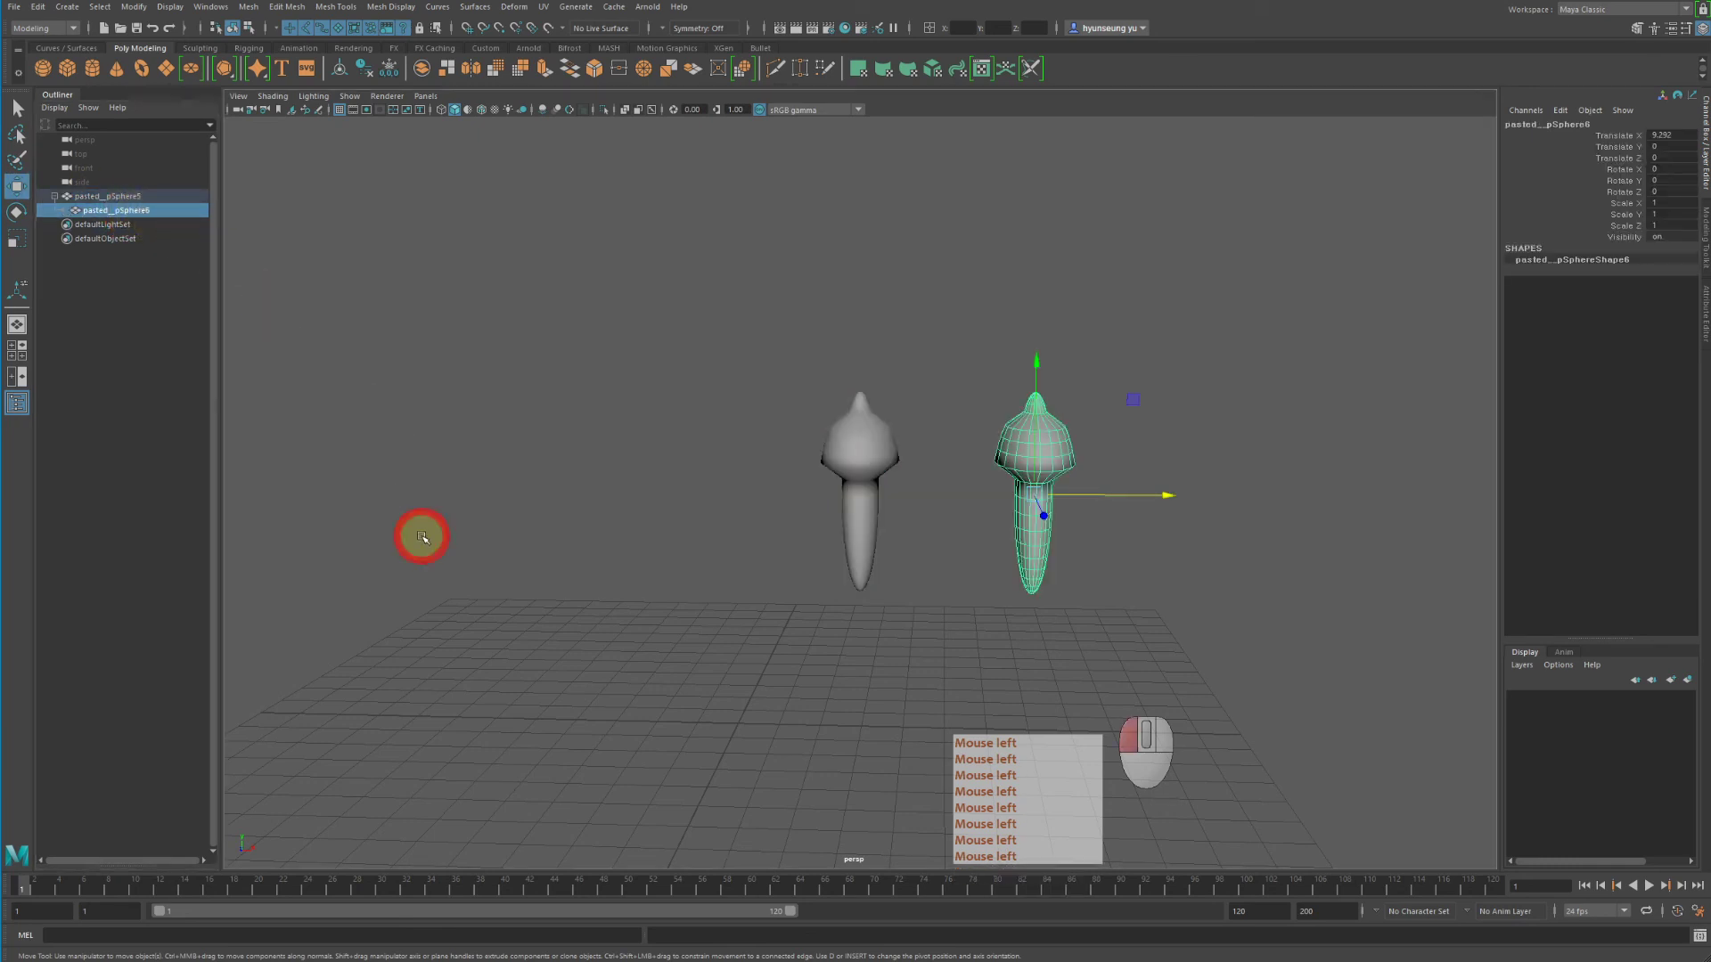
{"action": "left_click", "coordinate": [1030, 390]}
{"action": "key", "text": "w"}
{"action": "middle_click_drag", "start_coordinate": [1084, 521], "coordinate": [1130, 397]}
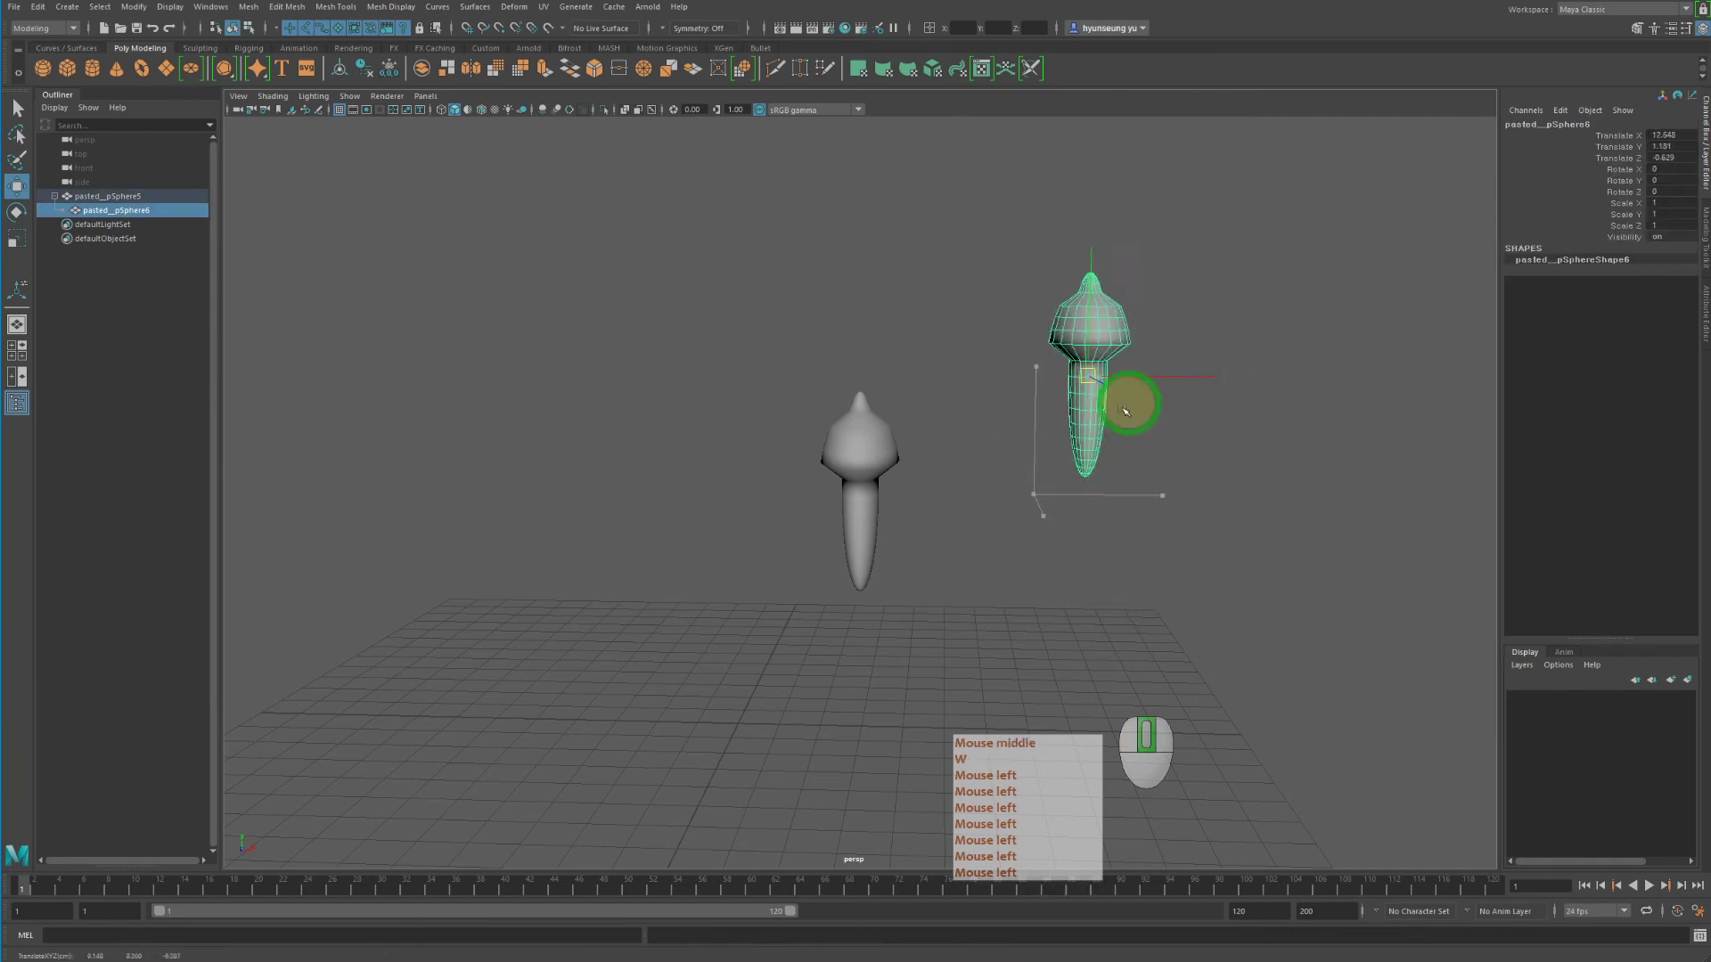
{"action": "key", "text": "z"}
Step: Move the parent shape pasted__pSphere5 twice to test whether its child follows, undoing each move
{"action": "left_click_drag", "start_coordinate": [758, 374], "coordinate": [932, 623], "text": "shift"}
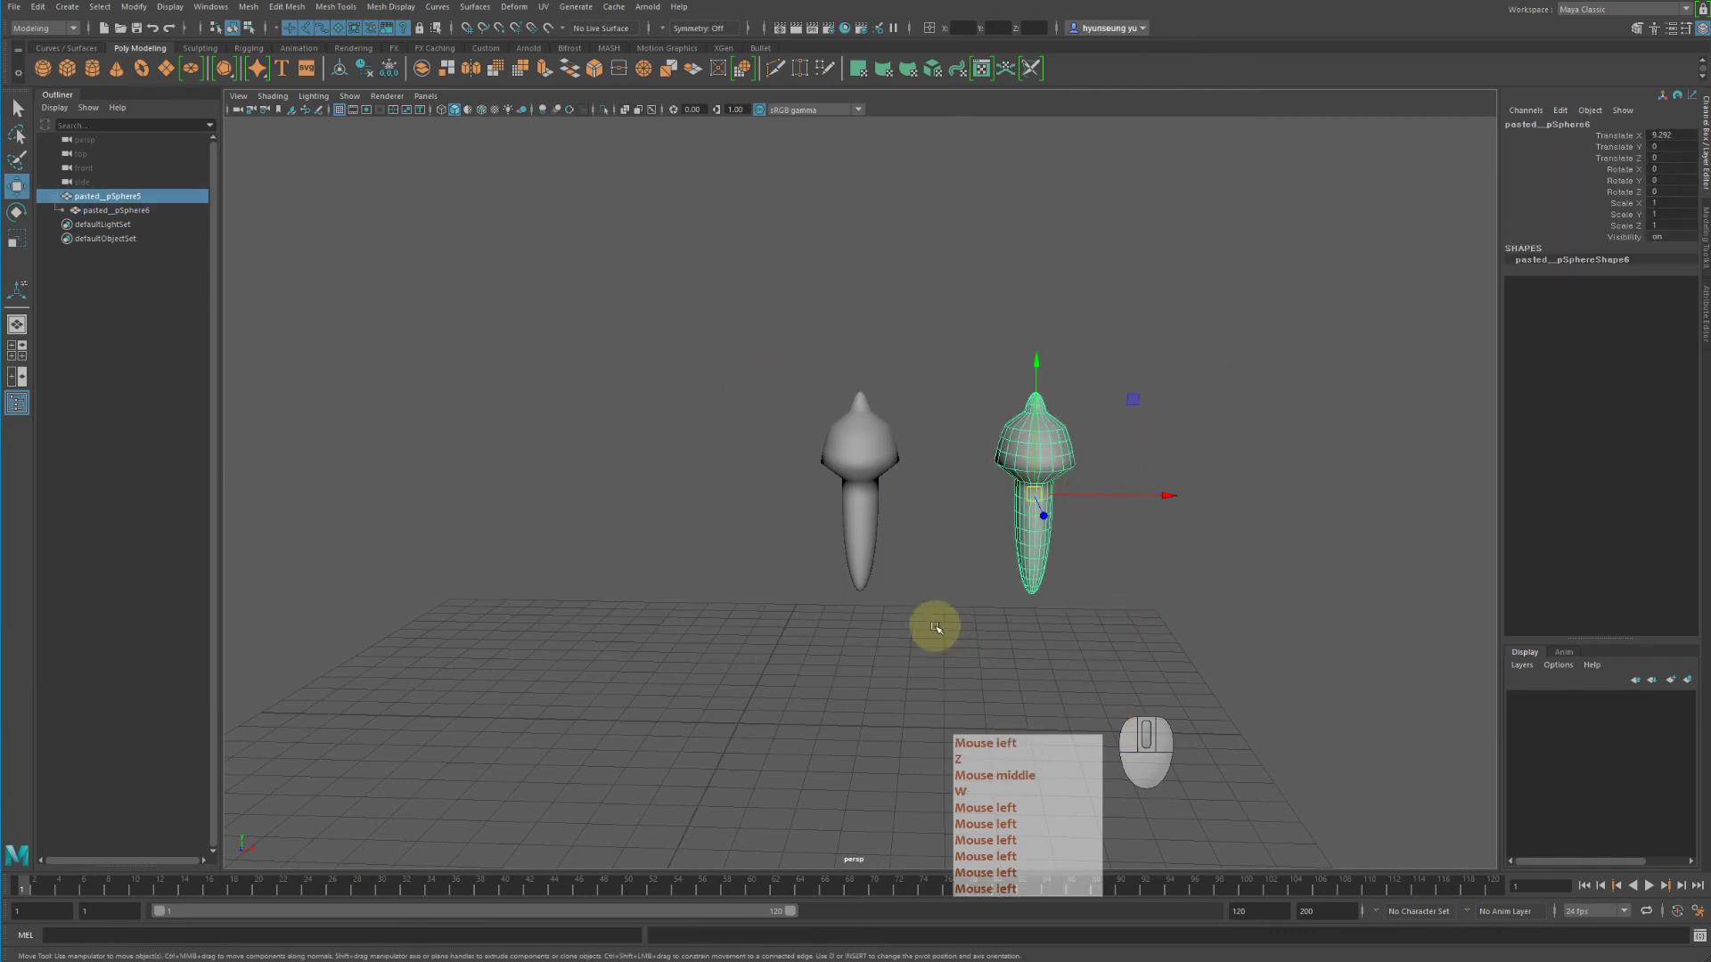
{"action": "middle_click_drag", "start_coordinate": [932, 622], "coordinate": [764, 420]}
{"action": "key", "text": "z"}
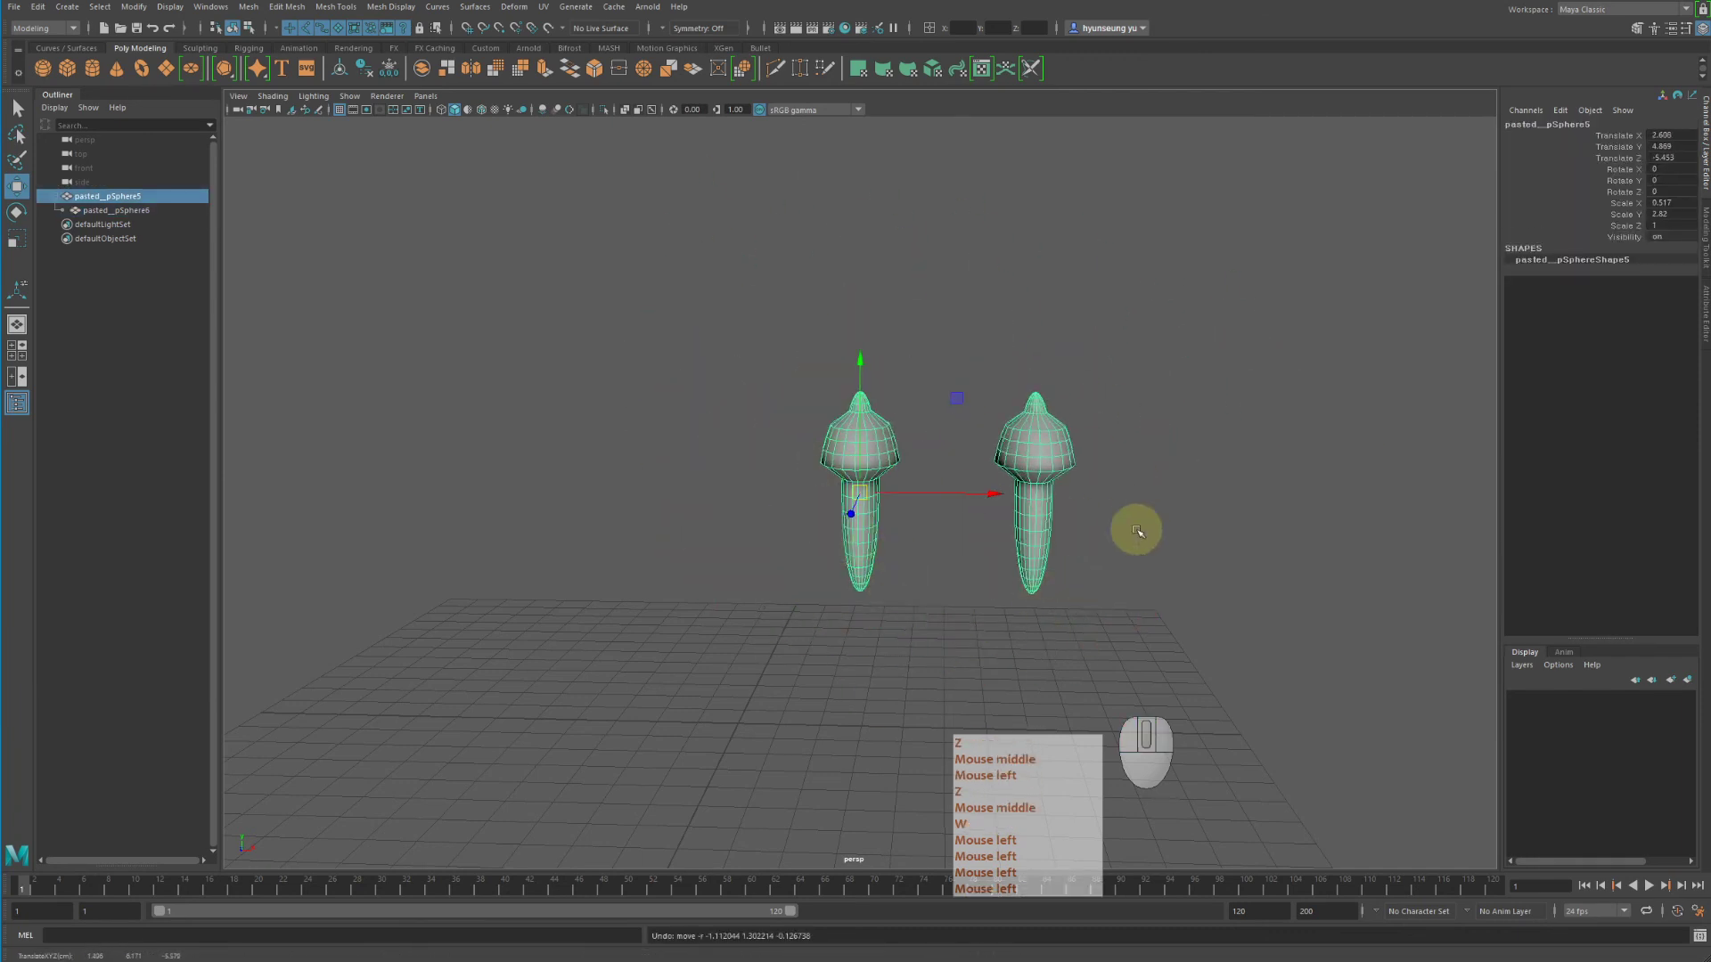
{"action": "middle_click_drag", "start_coordinate": [1311, 581], "coordinate": [837, 428]}
{"action": "key", "text": "z"}
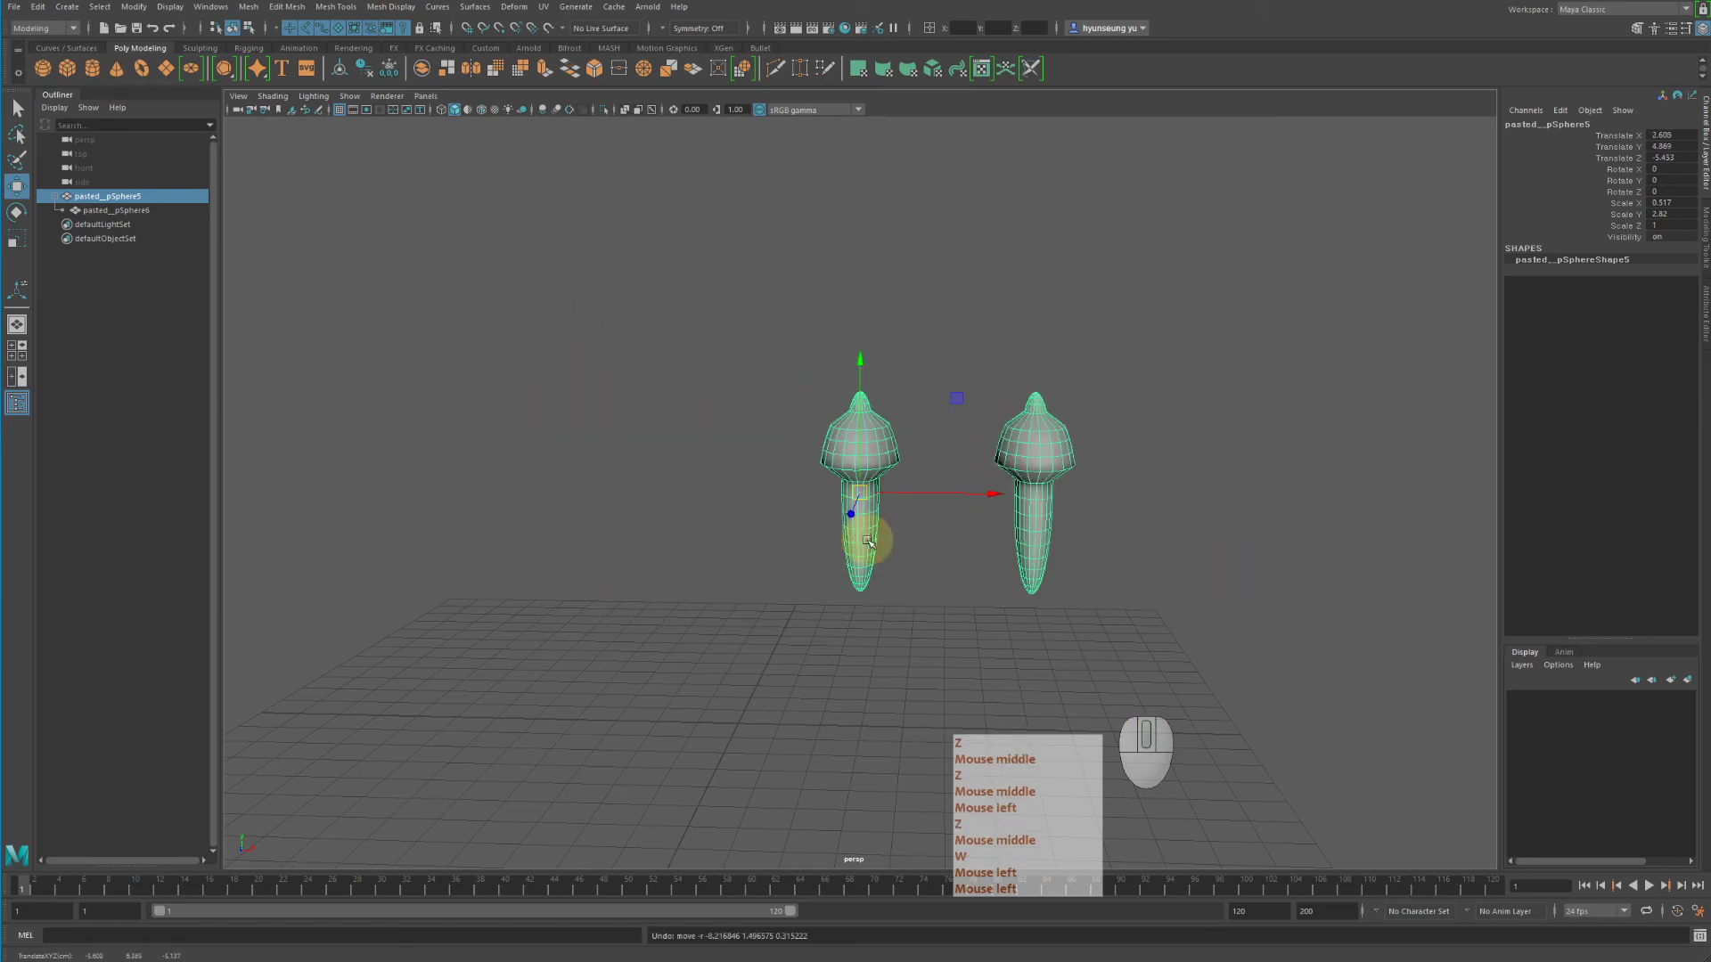
Step: Unparent the child shape pasted__pSphere6 and select the left shape to check that they are separate
{"action": "left_click_drag", "start_coordinate": [955, 362], "coordinate": [1161, 594]}
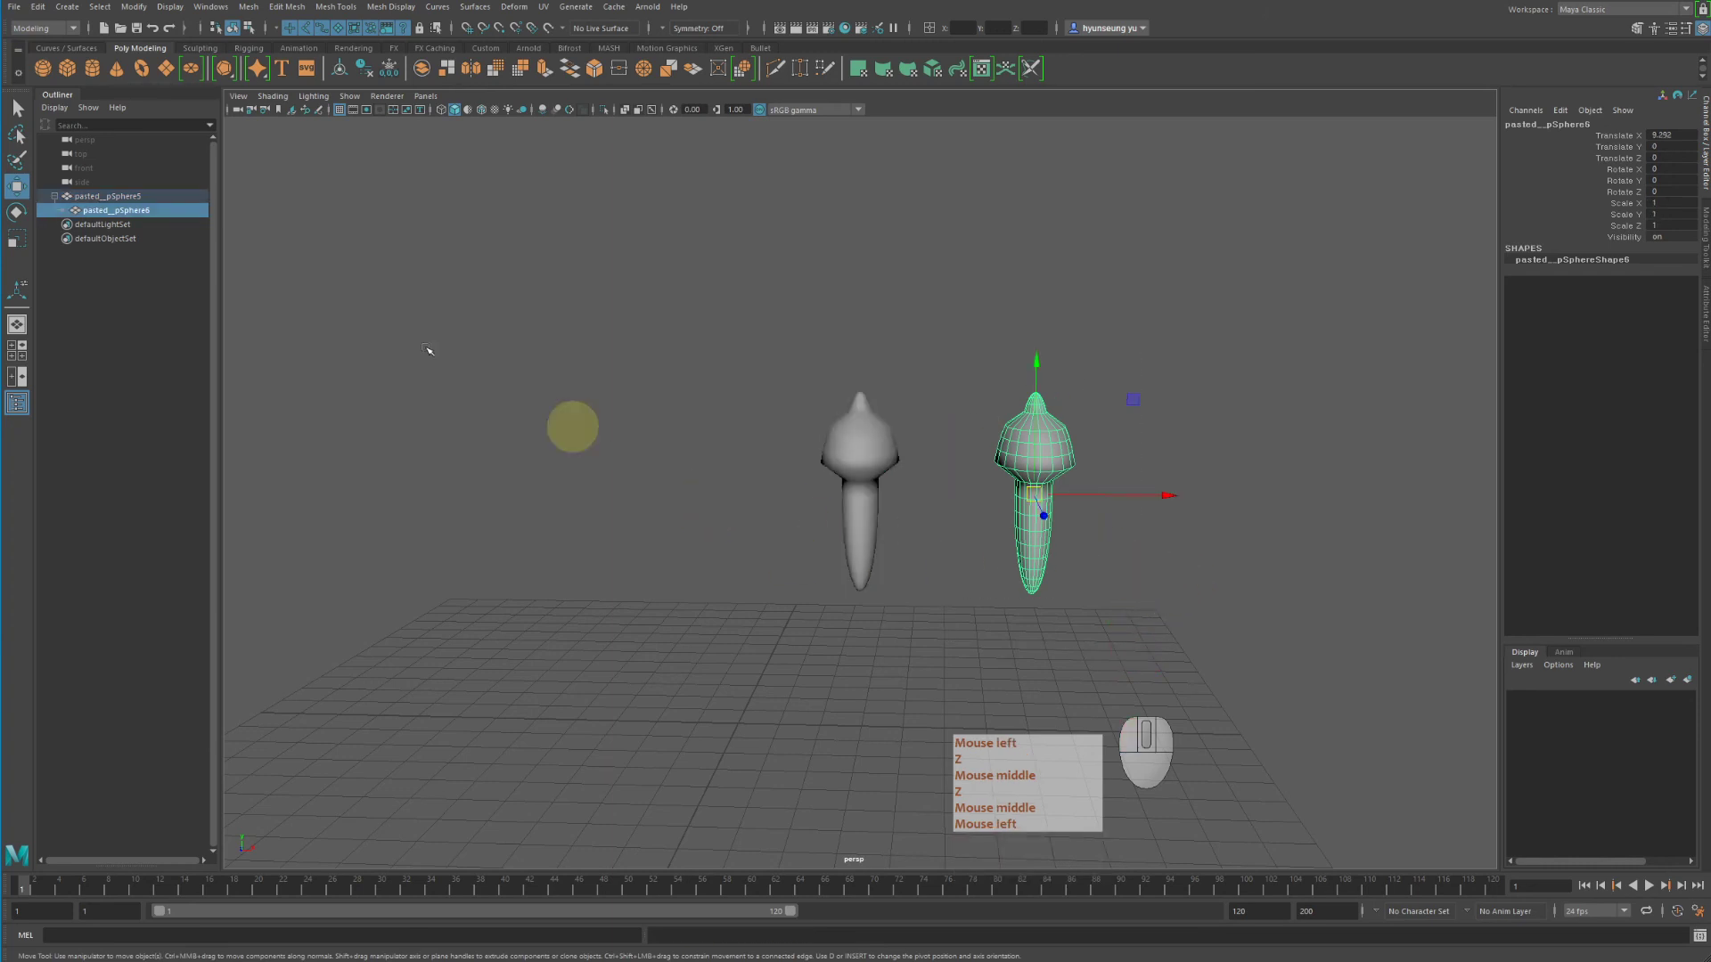
{"action": "left_click", "coordinate": [33, 8]}
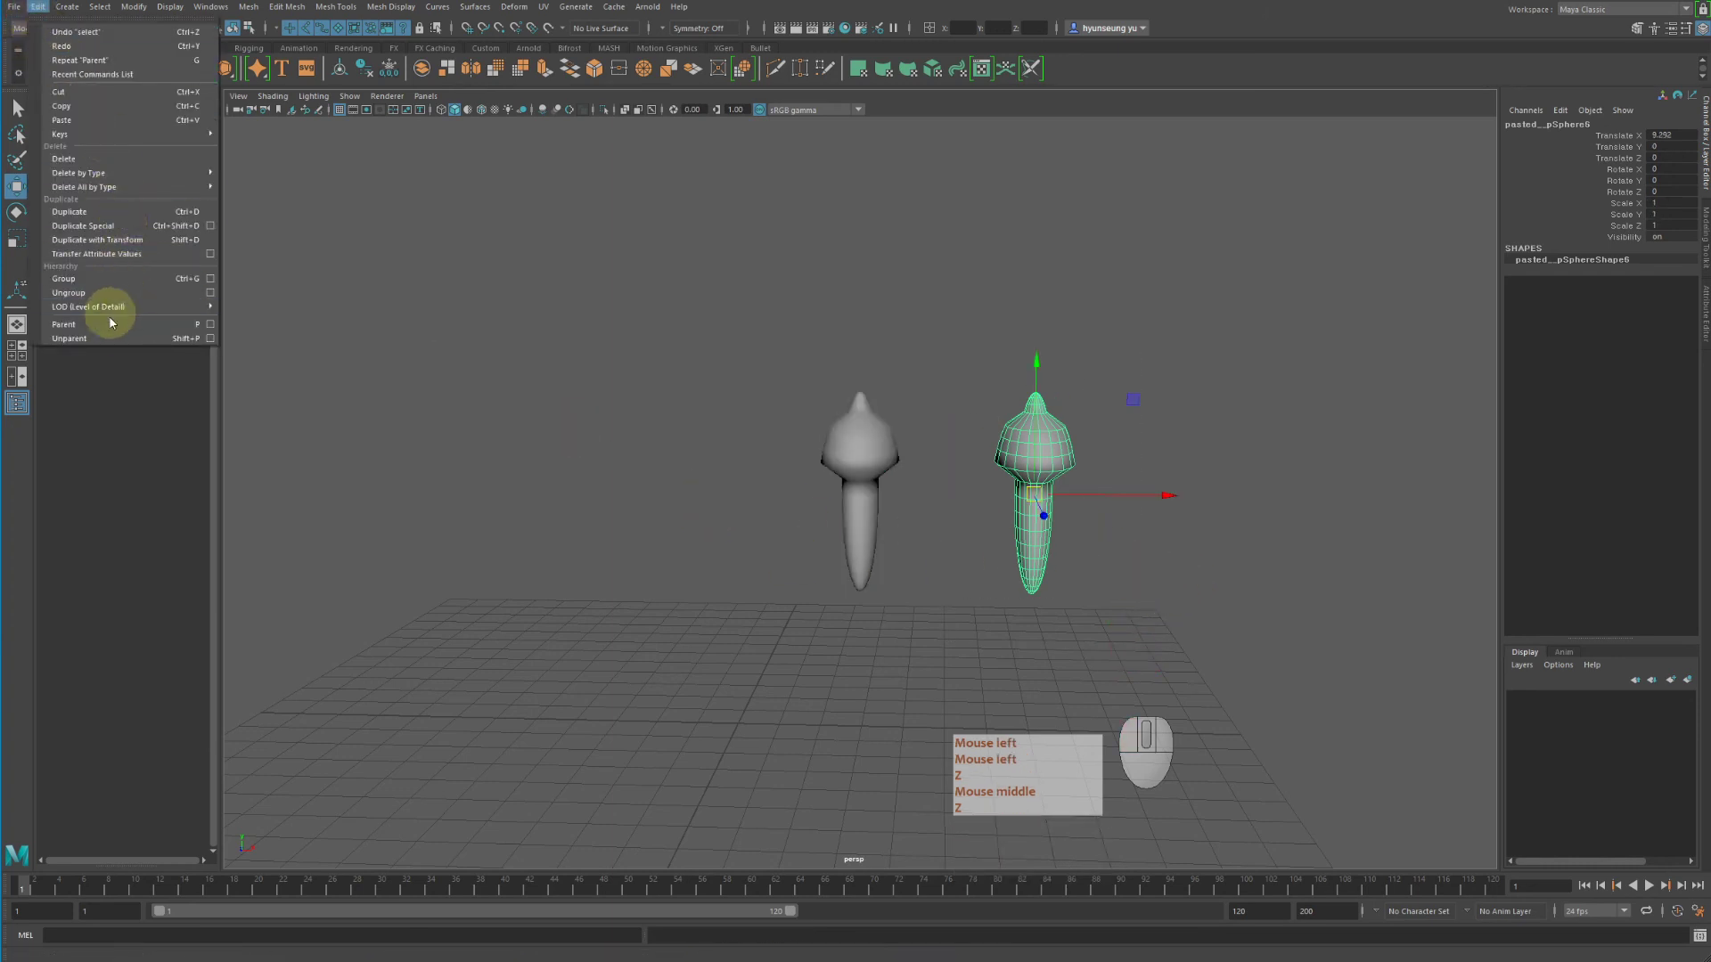
{"action": "left_click", "coordinate": [532, 424]}
{"action": "left_click_drag", "start_coordinate": [1108, 306], "coordinate": [1065, 441]}
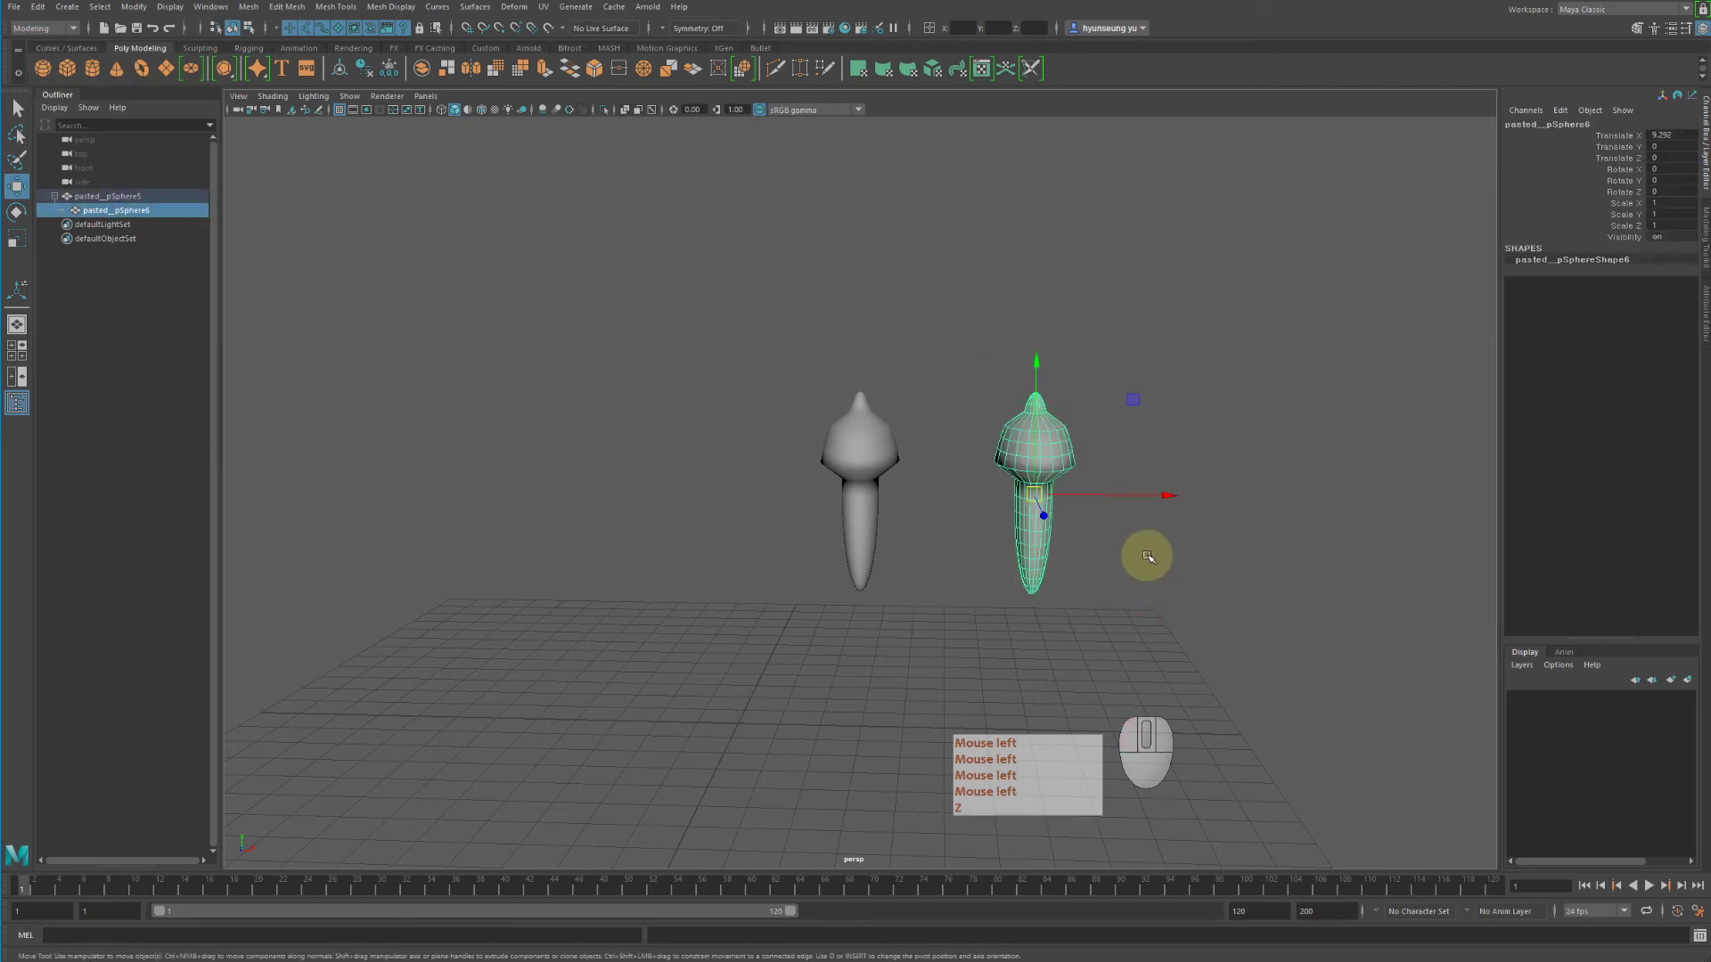
{"action": "left_click", "coordinate": [44, 6]}
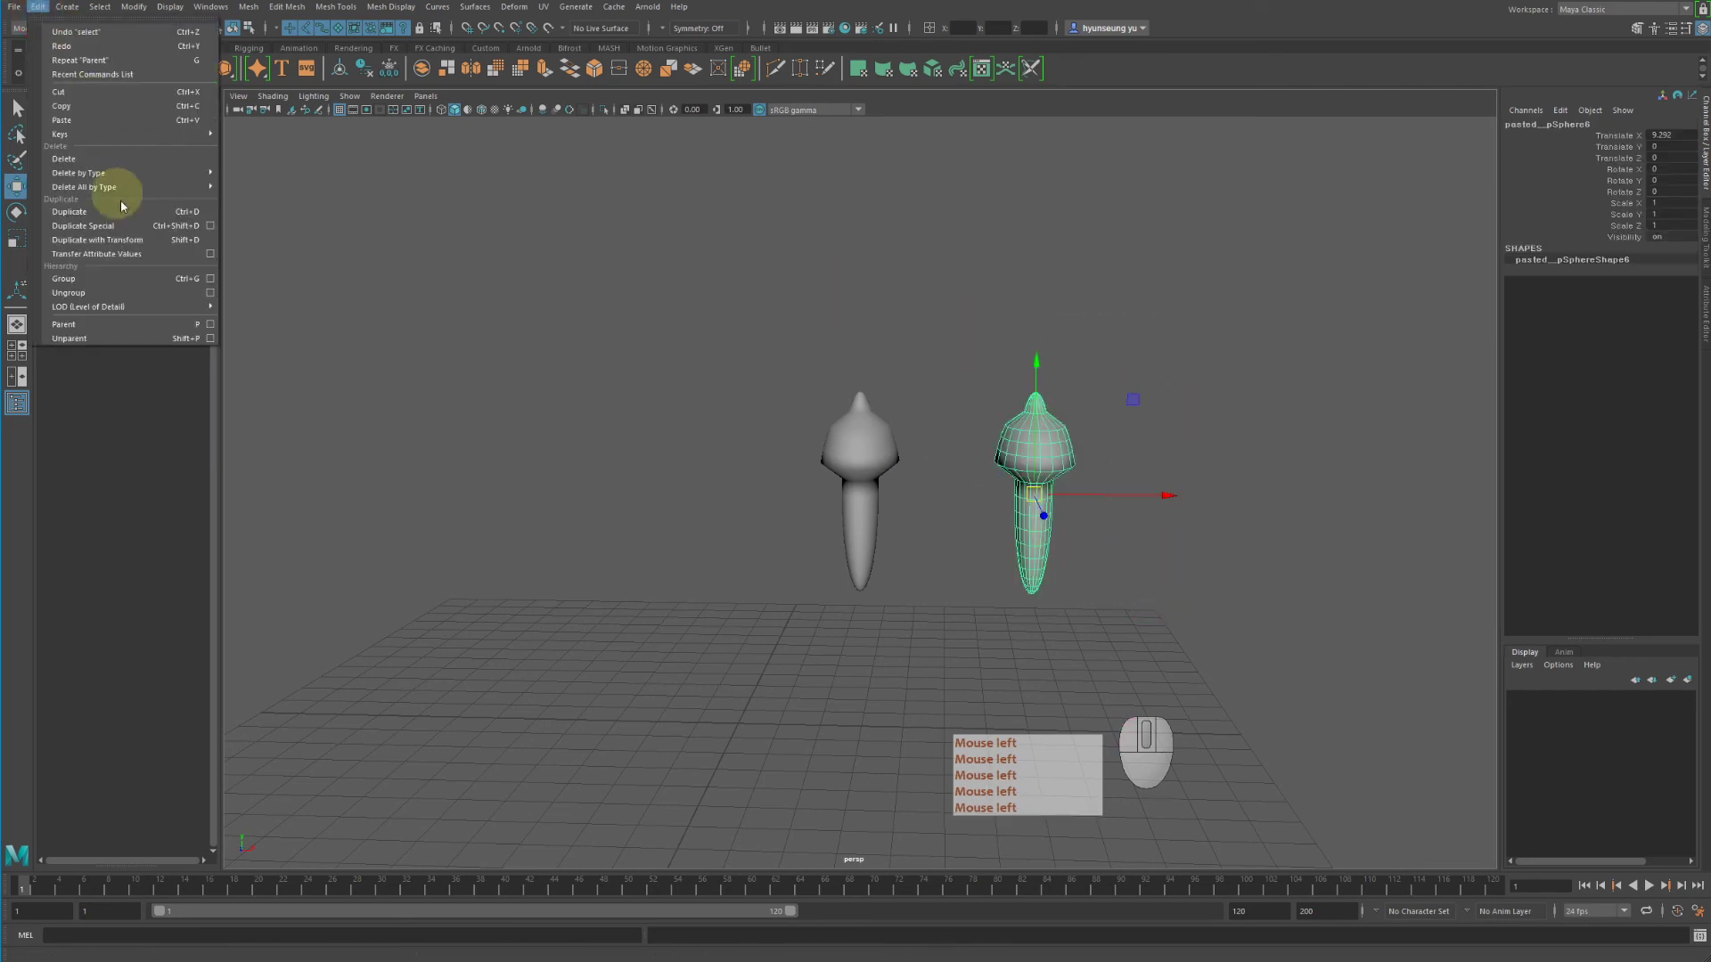
{"action": "left_click", "coordinate": [137, 341]}
{"action": "left_click_drag", "start_coordinate": [838, 392], "coordinate": [881, 417]}
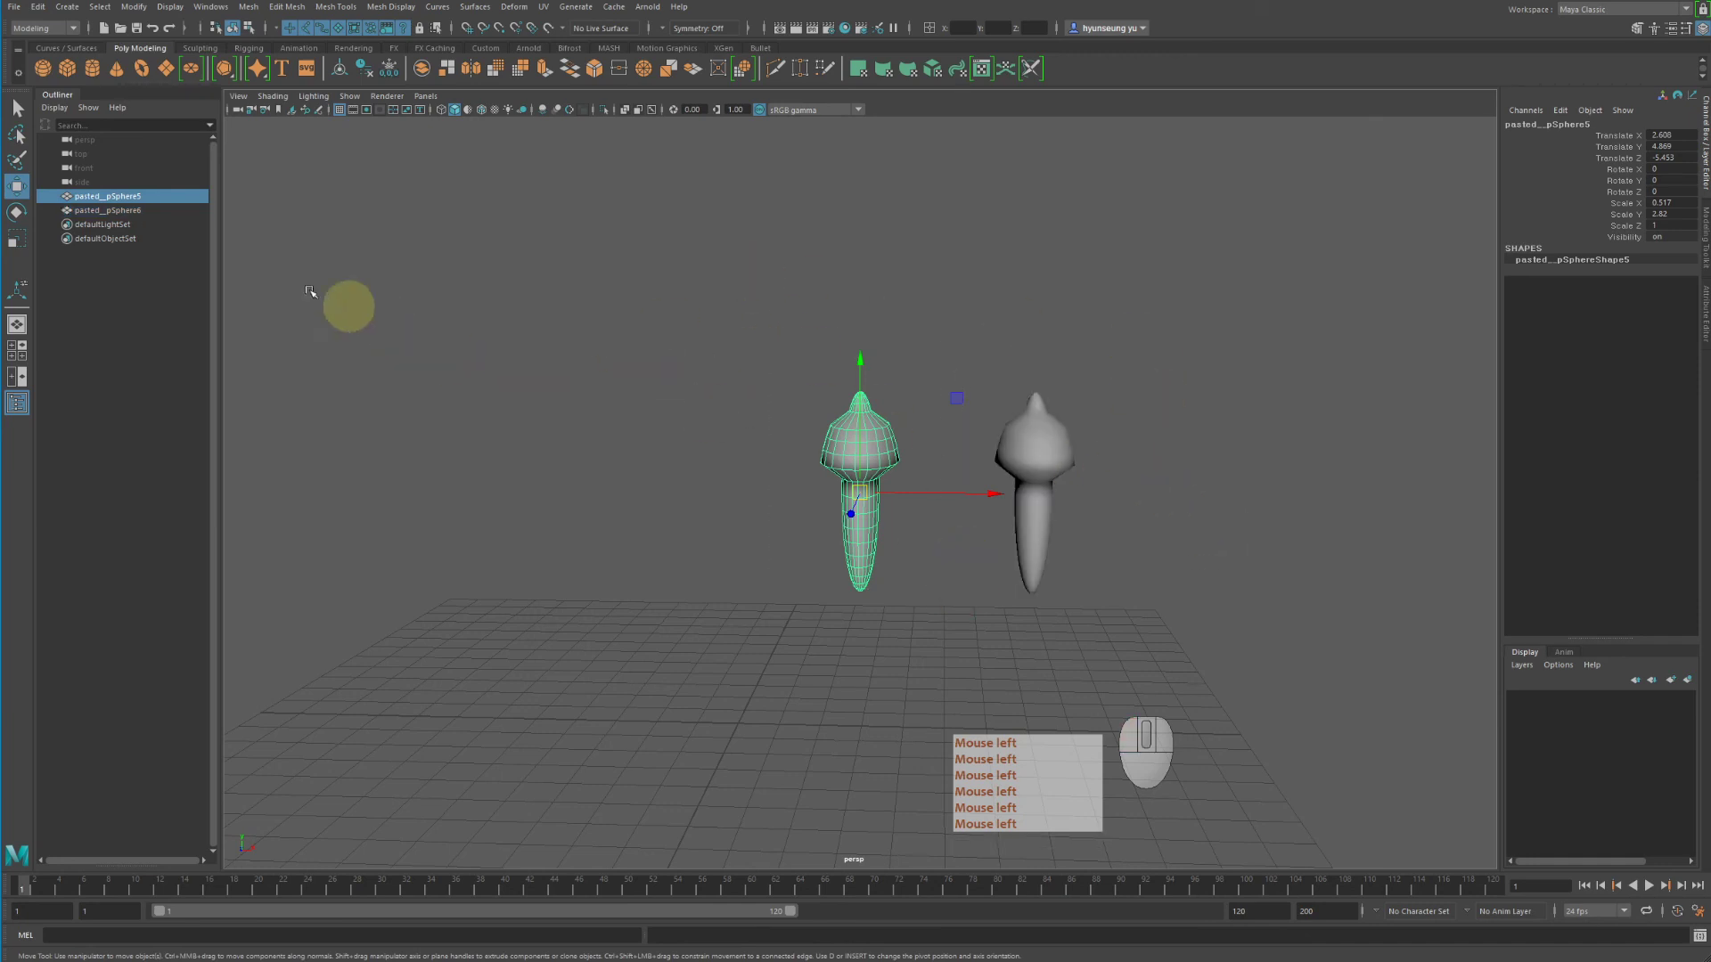
{"action": "left_click", "coordinate": [35, 10]}
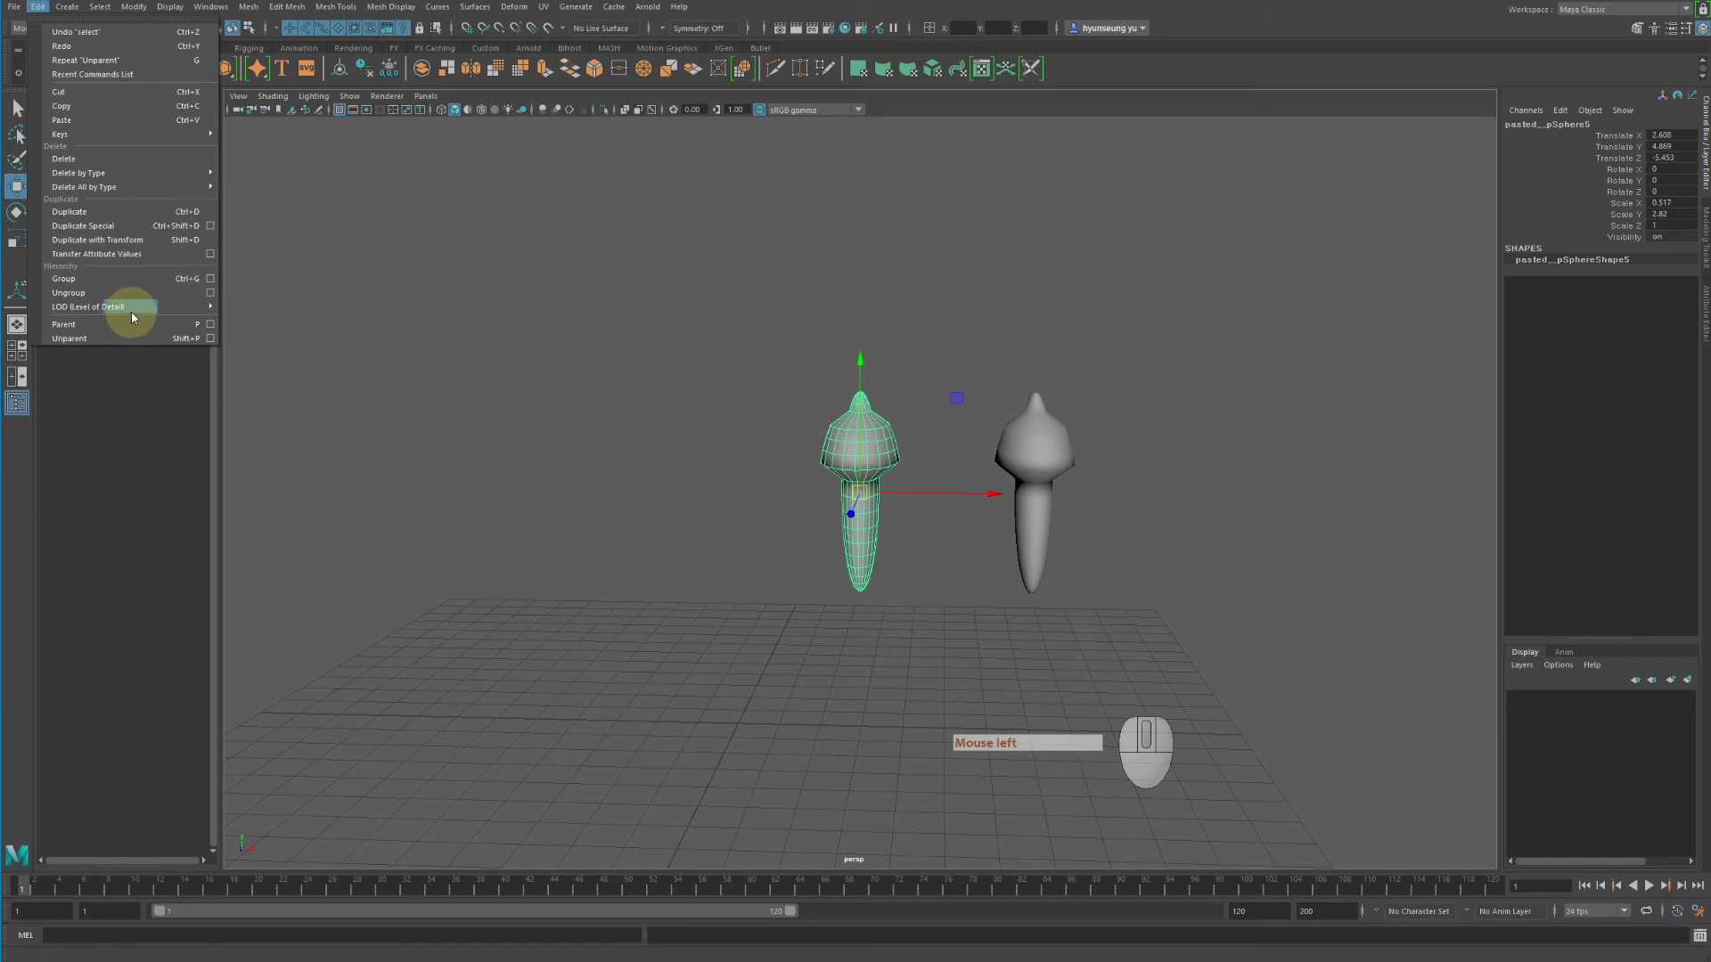
{"action": "left_click", "coordinate": [67, 7]}
{"action": "mouse_move", "coordinate": [37, 5]}
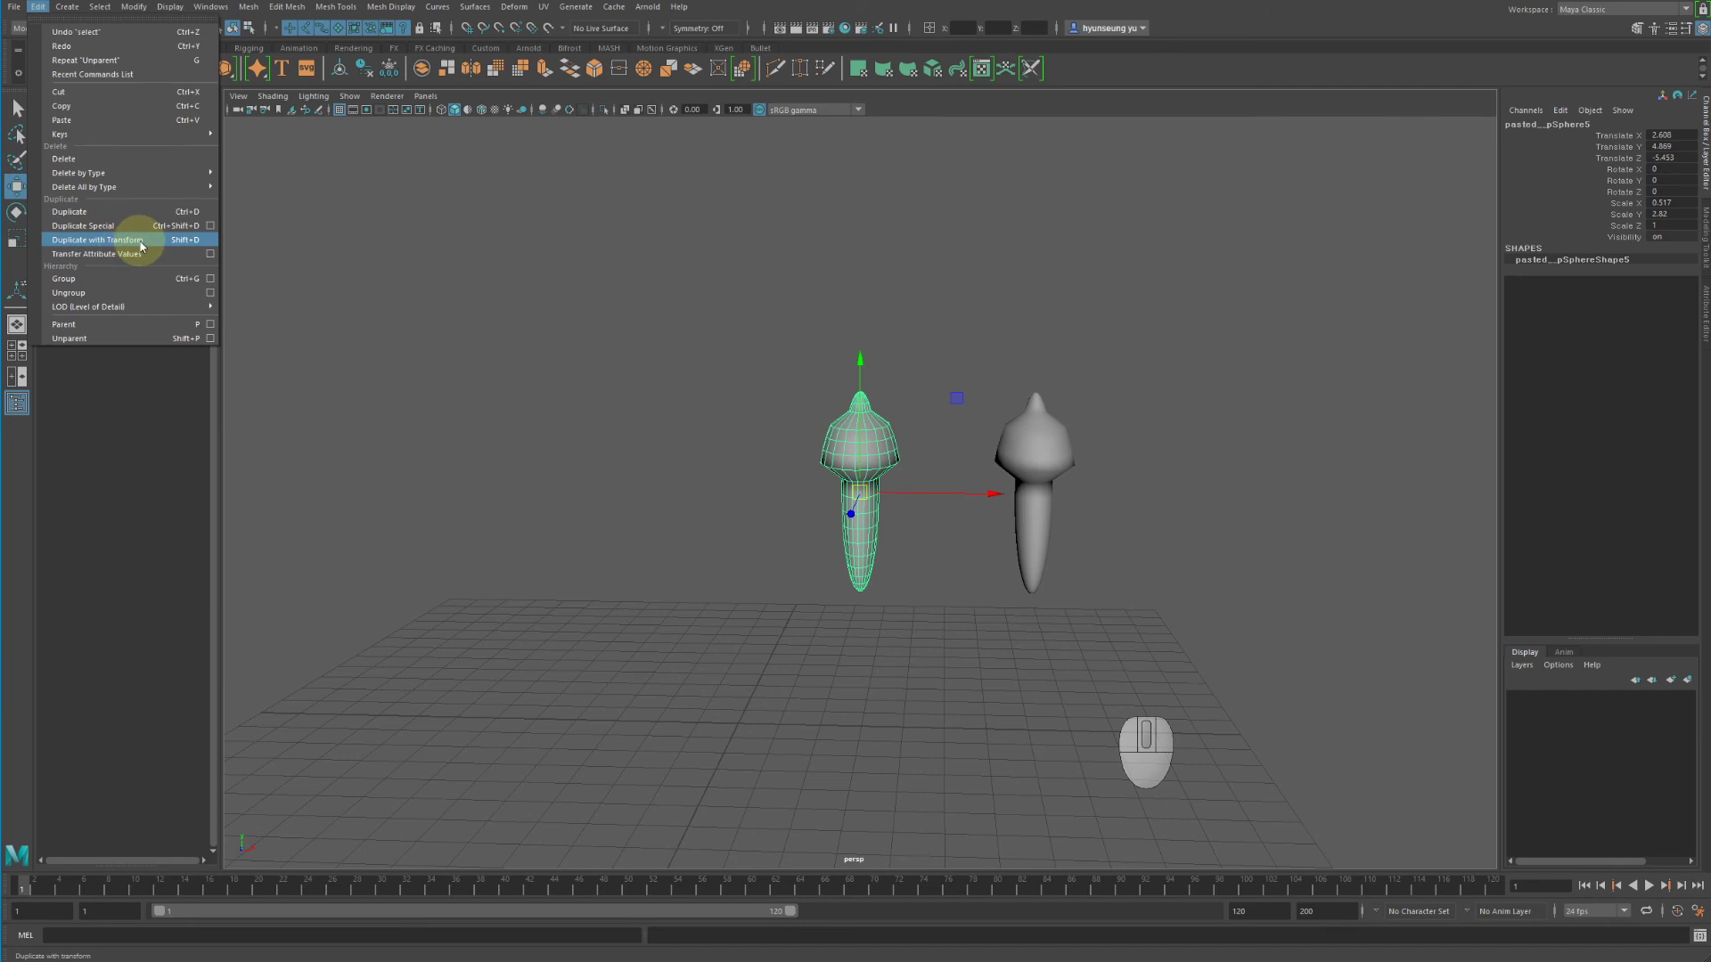
{"action": "left_click", "coordinate": [98, 240]}
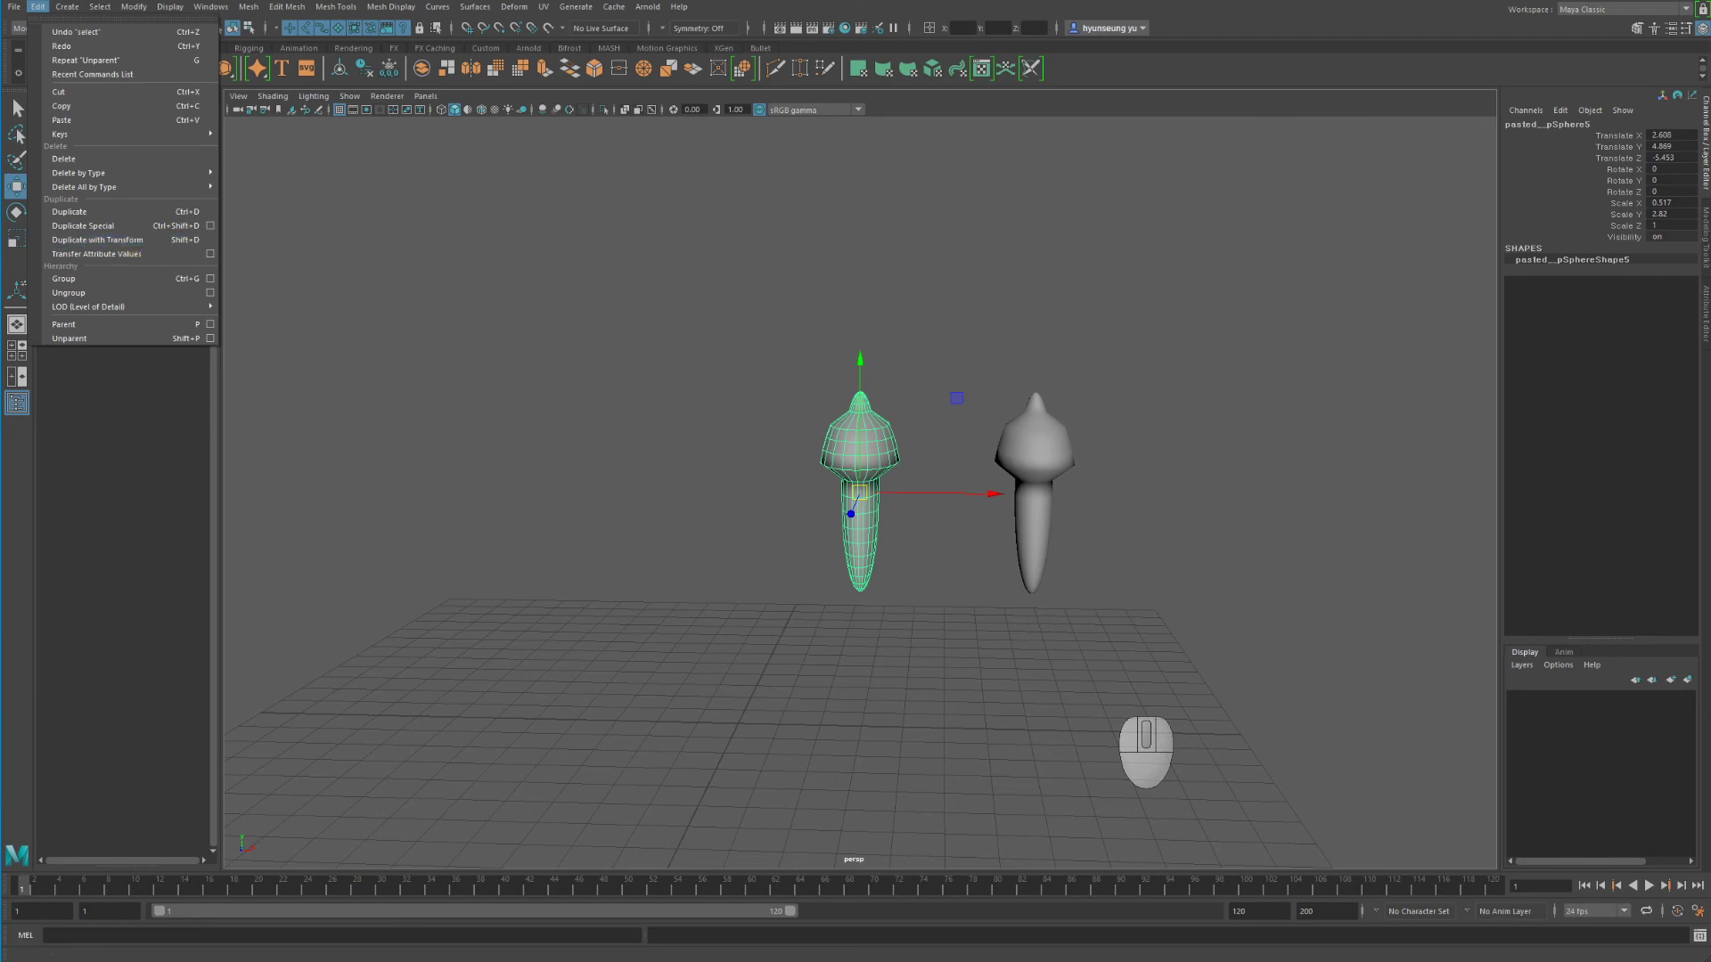